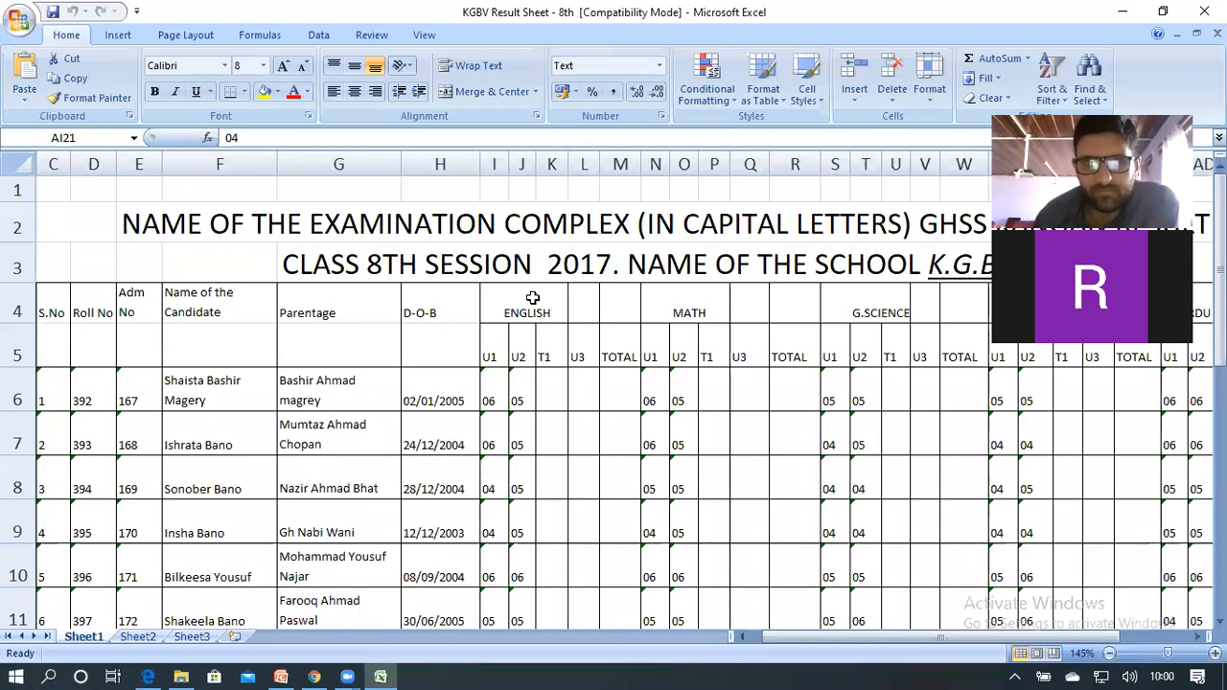
- Examine the ENGLISH heading cells I4:L4 and the empty T1 cell in the first student's row on Sheet1
click(529, 295)
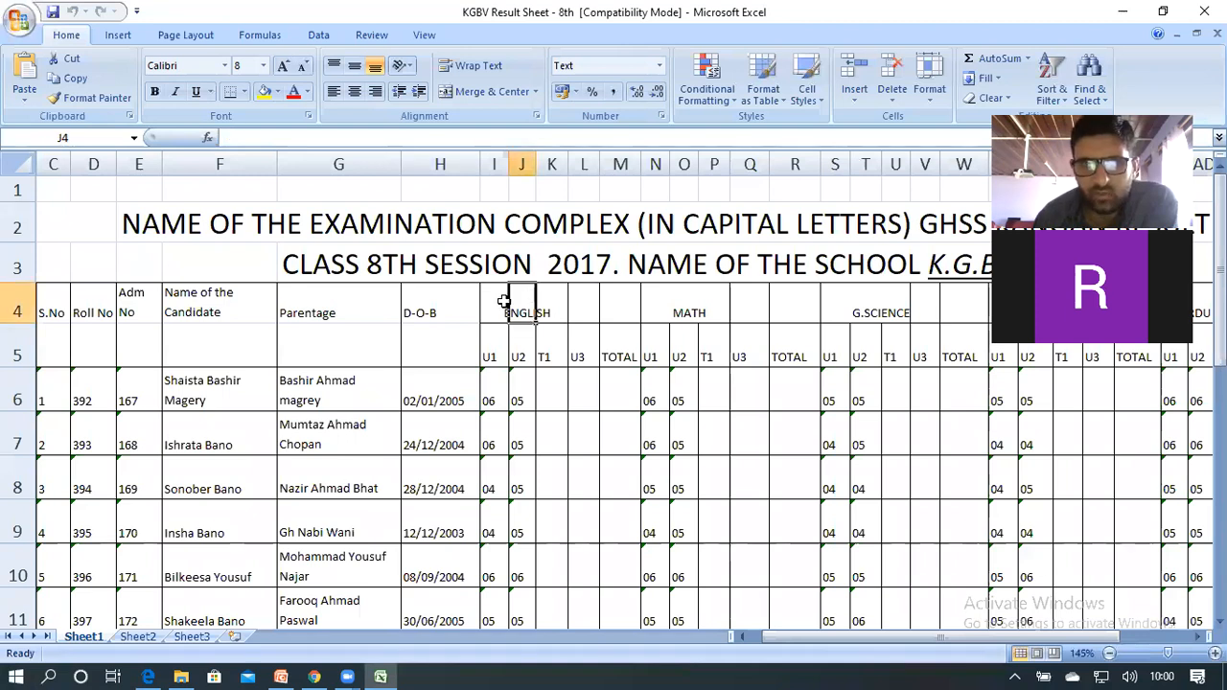
drag(538, 303, 505, 288)
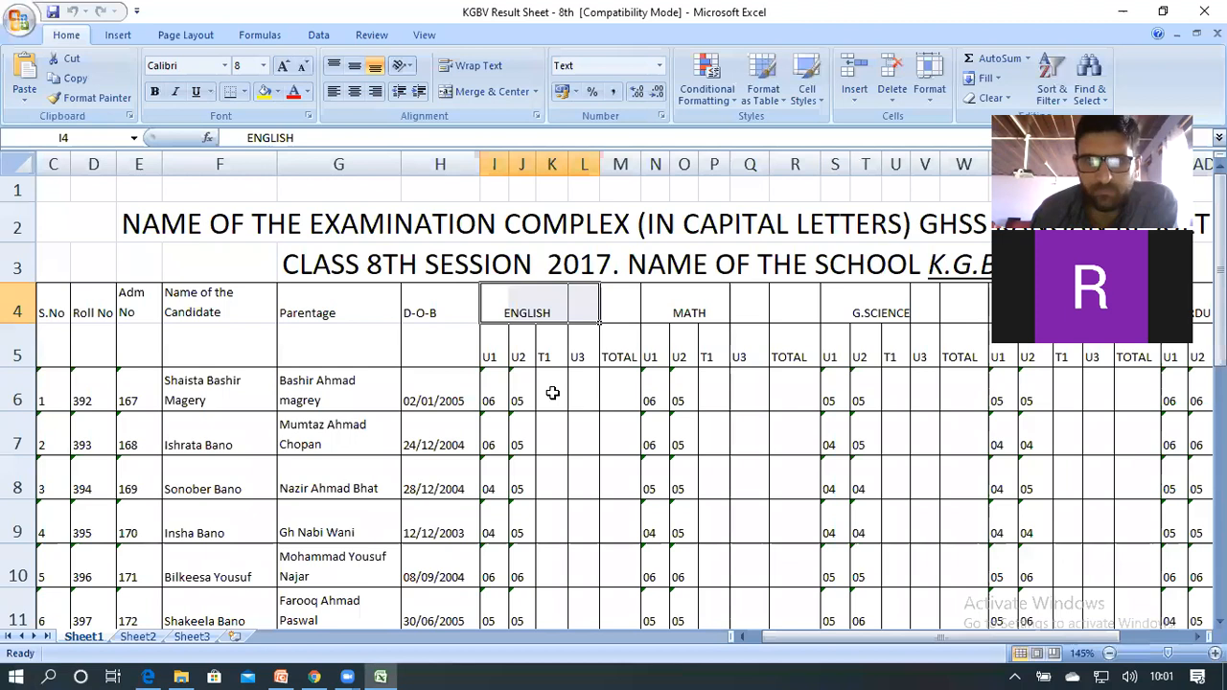
click(551, 410)
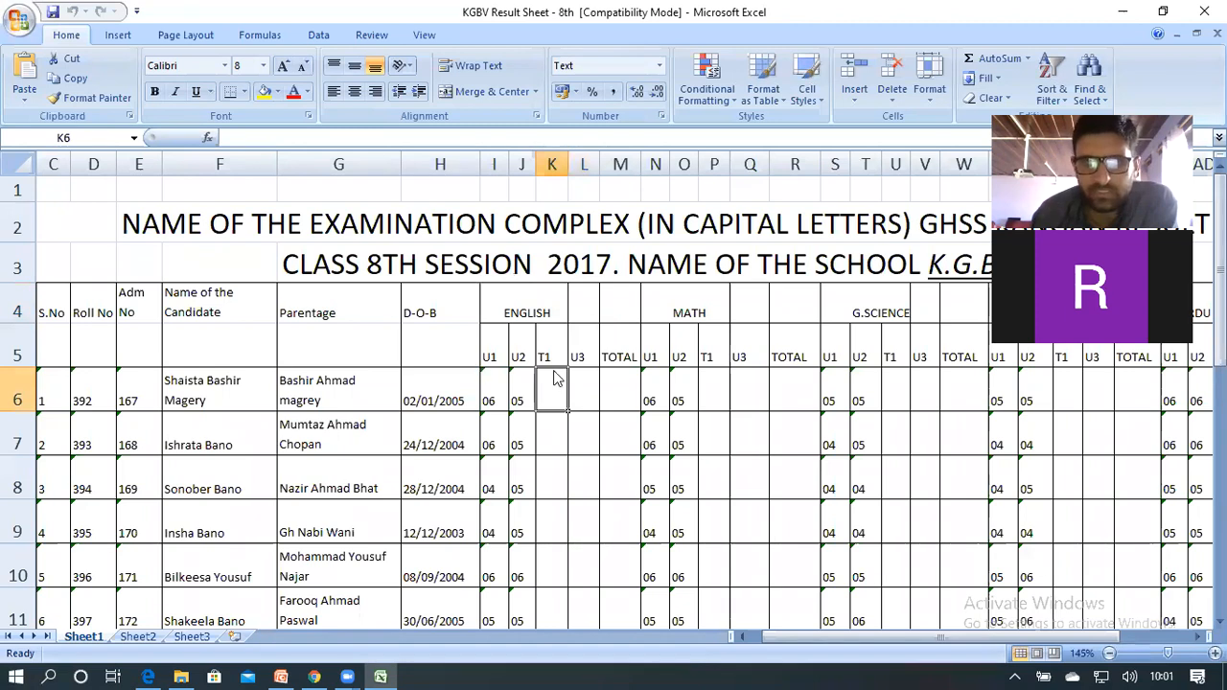
click(550, 382)
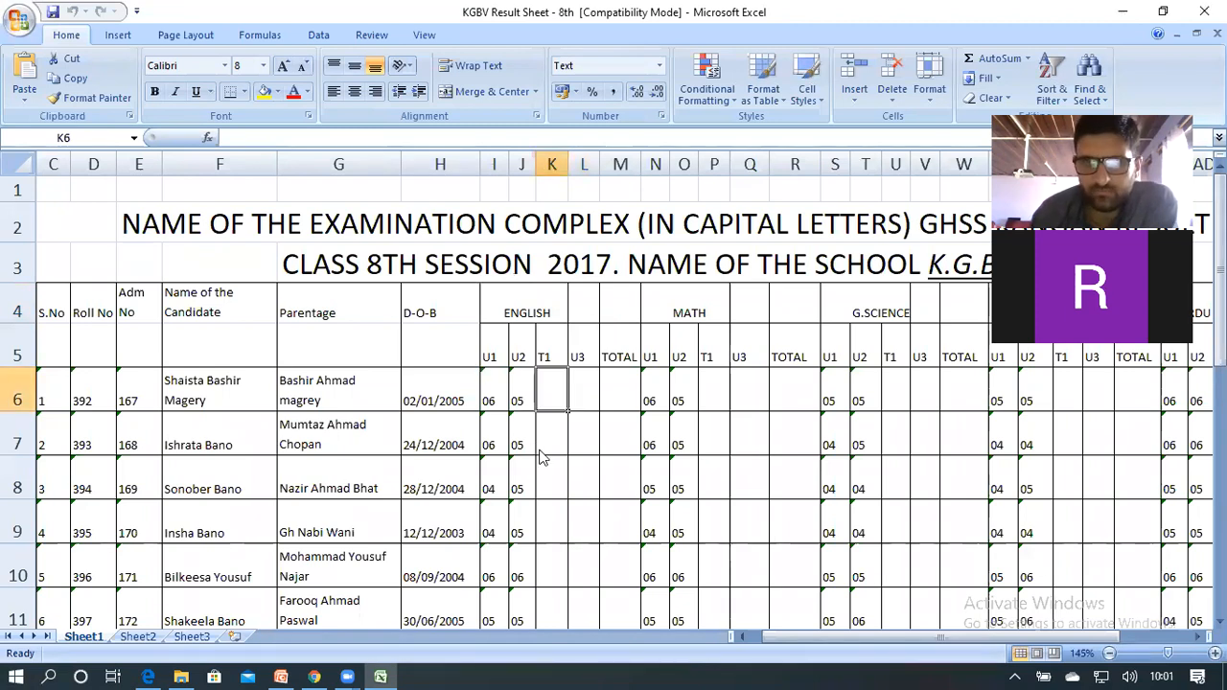
scroll(538, 449, down, 1)
scroll(540, 377, up, 1)
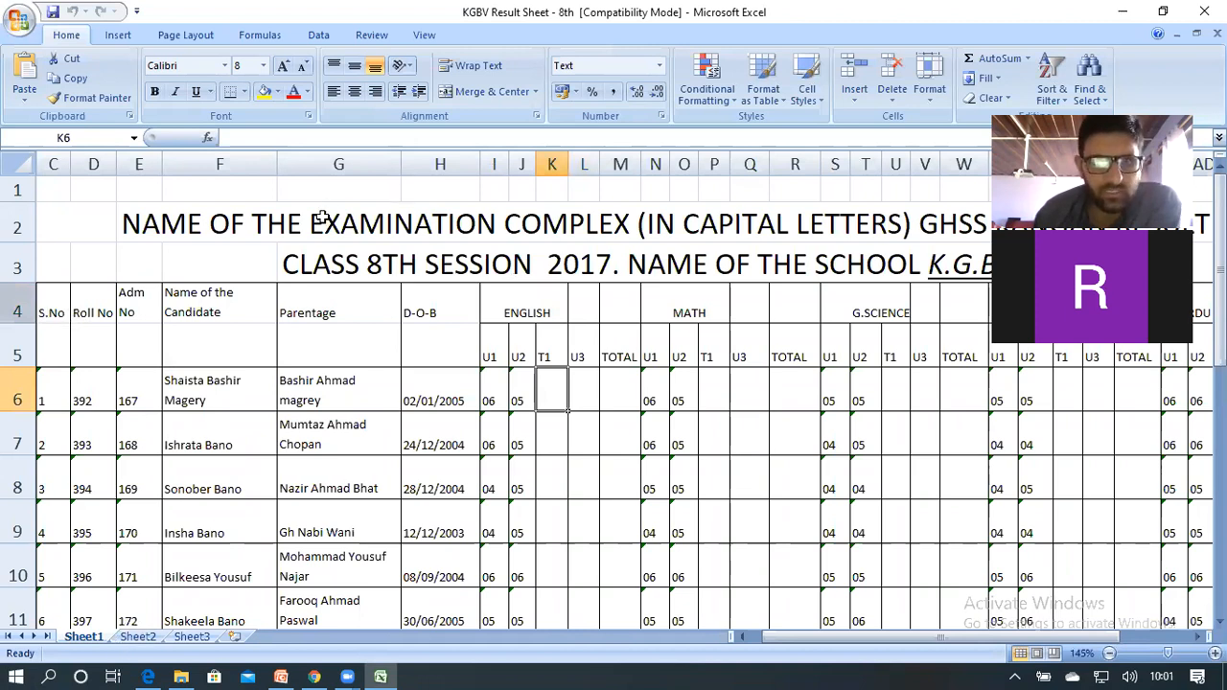
- Open Sheet2 and enter the heading "Name" in cell F2
key(ctrl+Page_Down)
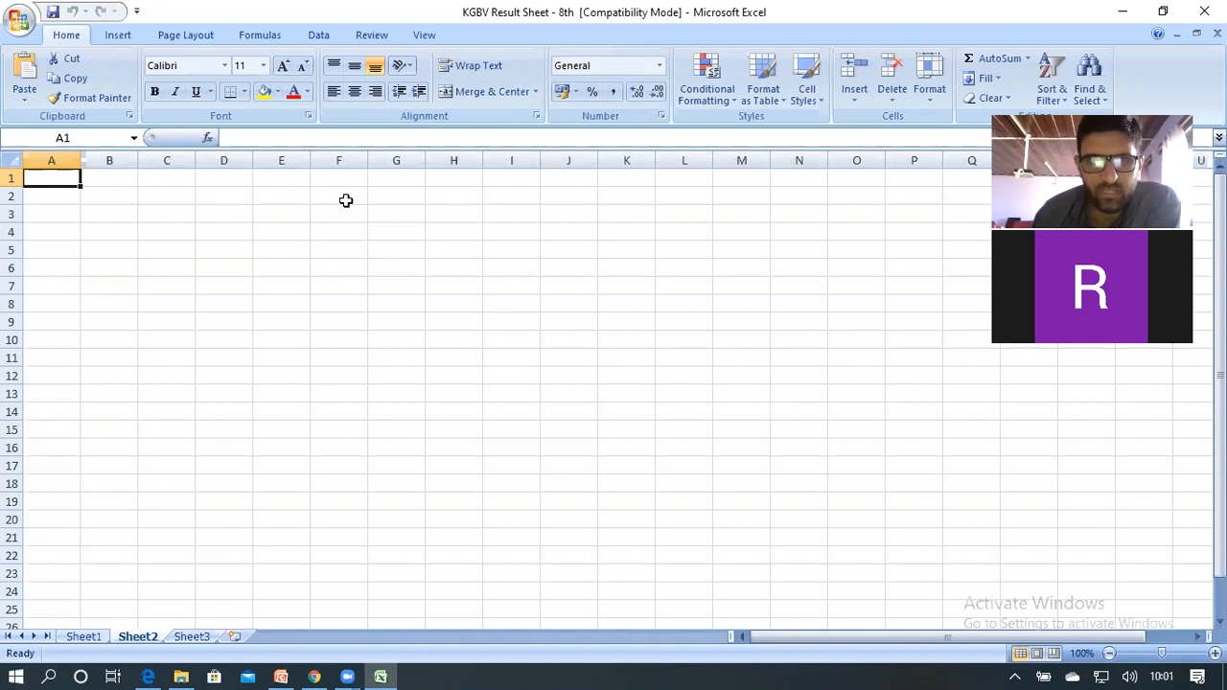
click(341, 192)
drag(374, 193, 457, 191)
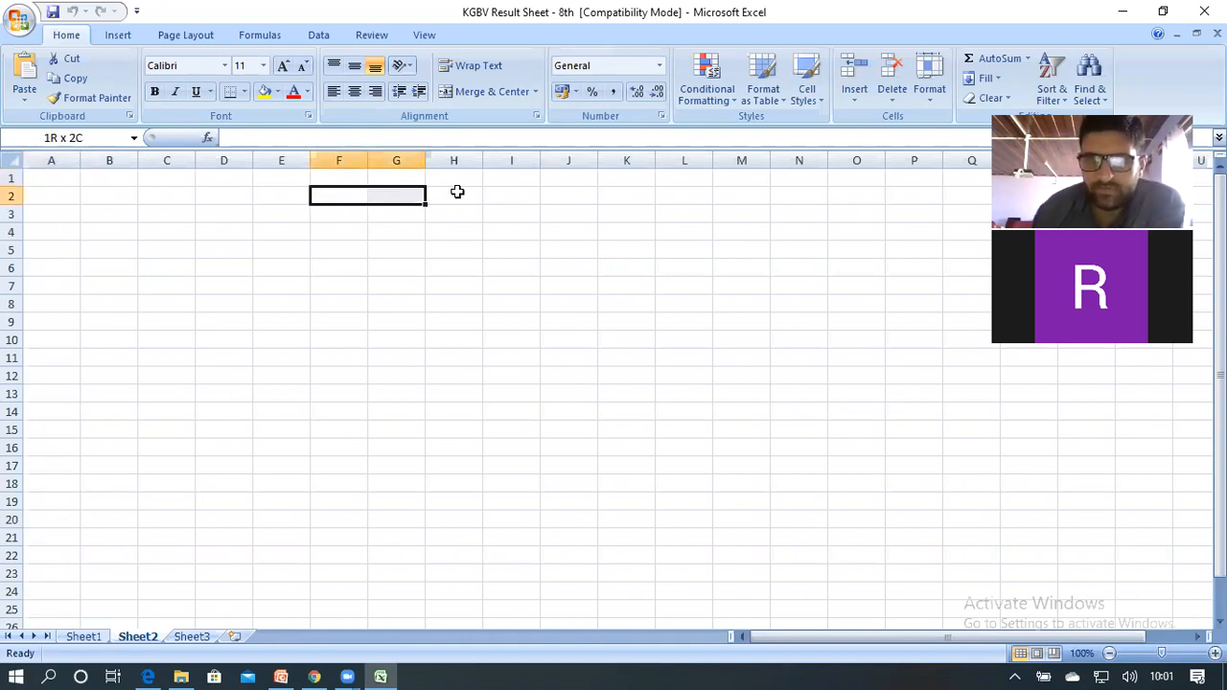
drag(457, 192, 457, 191)
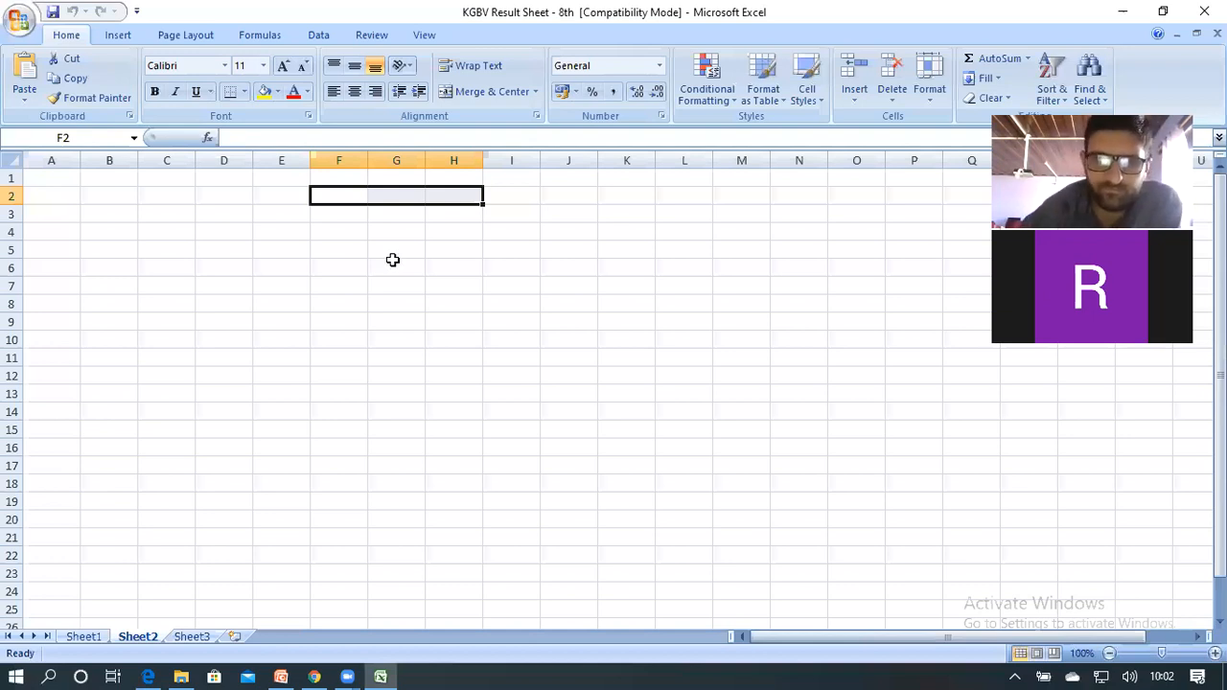
text(NAME)
key(BackSpace)
key(BackSpace)
key(BackSpace)
key(BackSpace)
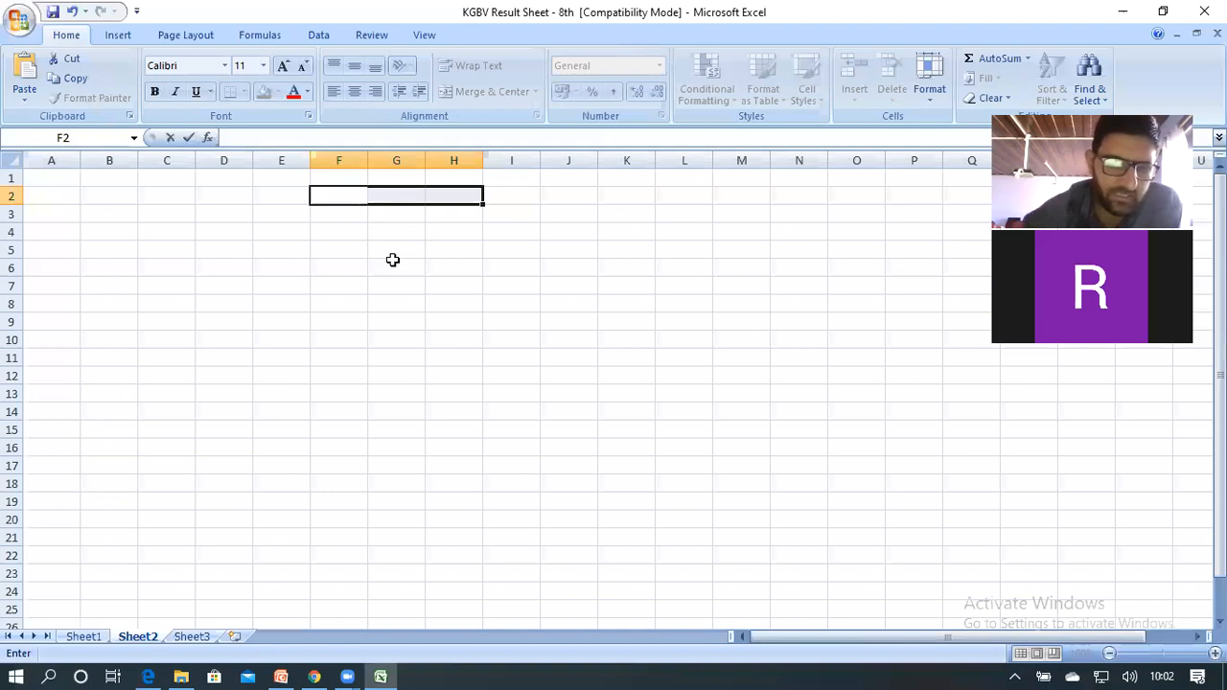
text(Name)
- Enter the subheadings FN, MN and LN in cells F3, G3 and H3 beneath the Name heading
click(346, 215)
text(FN)
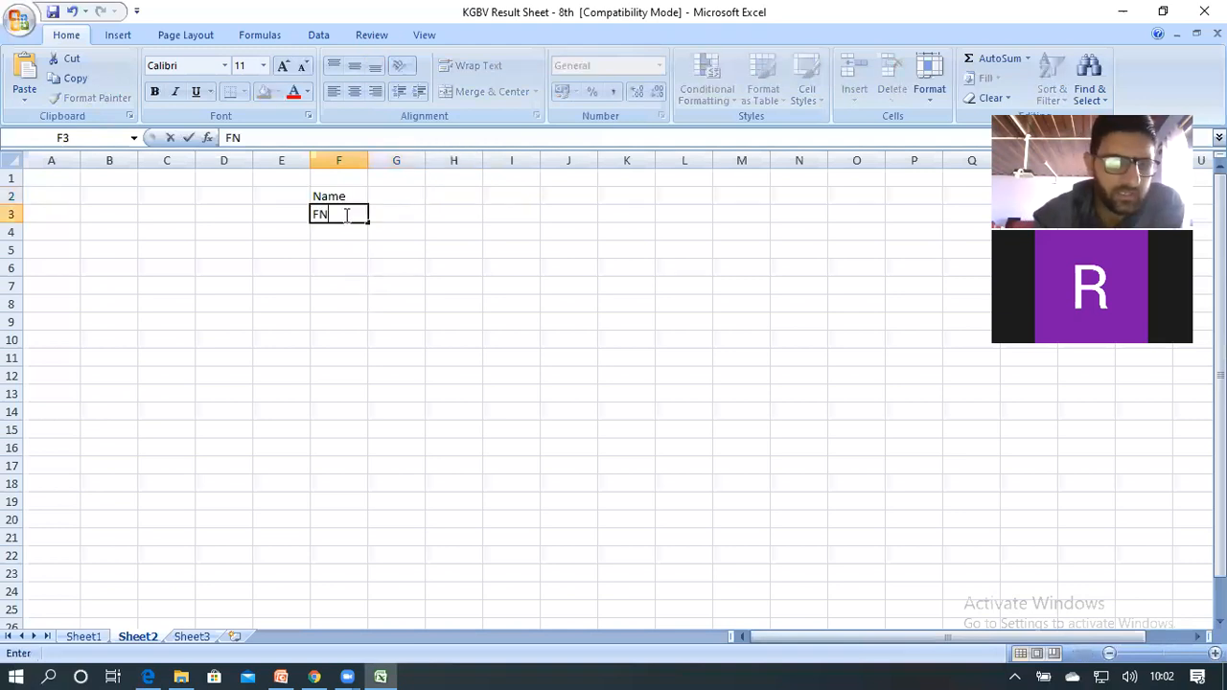
key(Tab)
text(M)
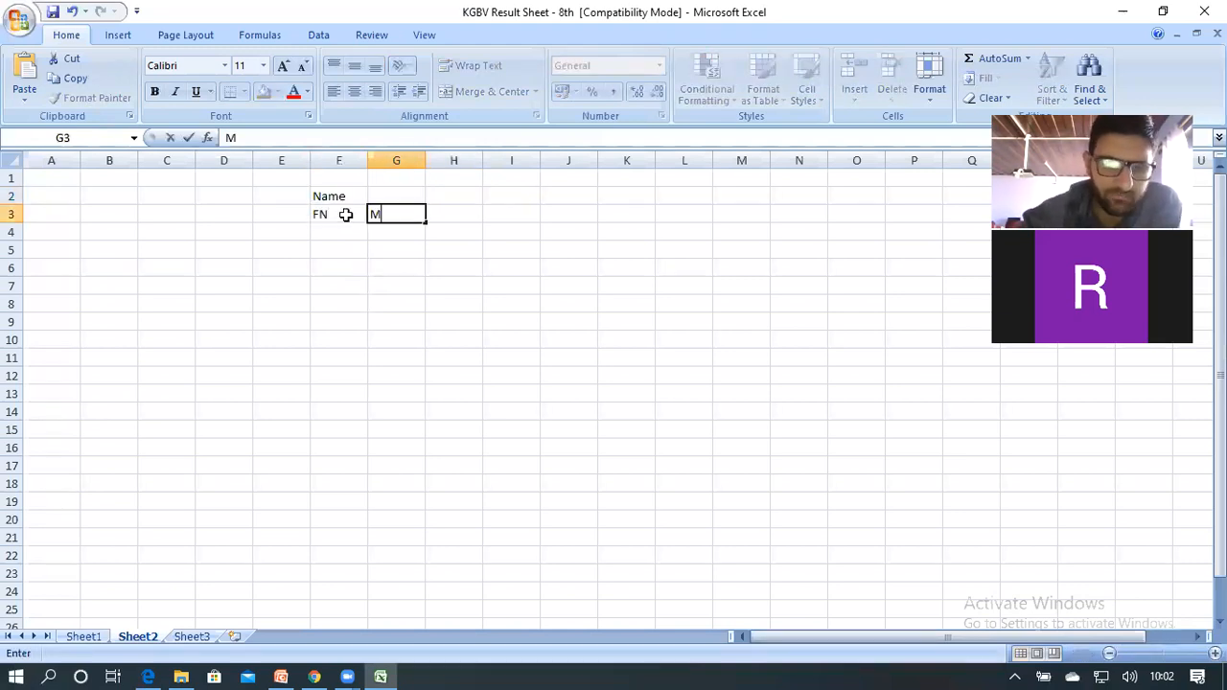
text(N)
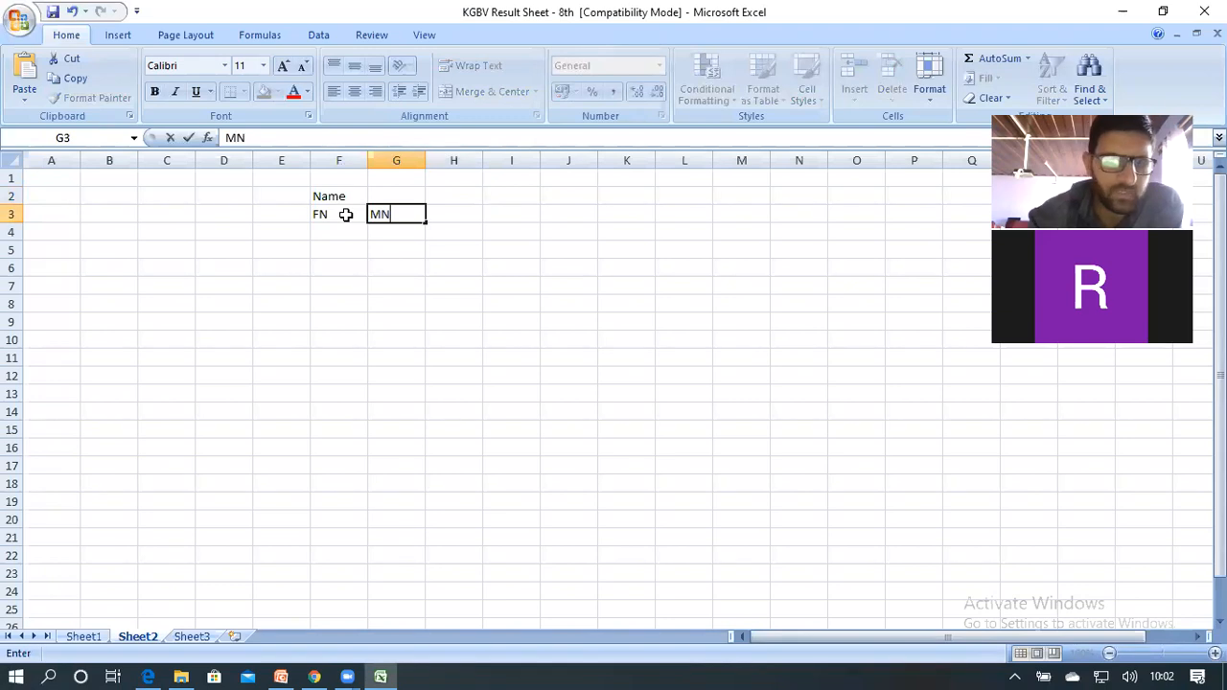
key(Tab)
text(LN)
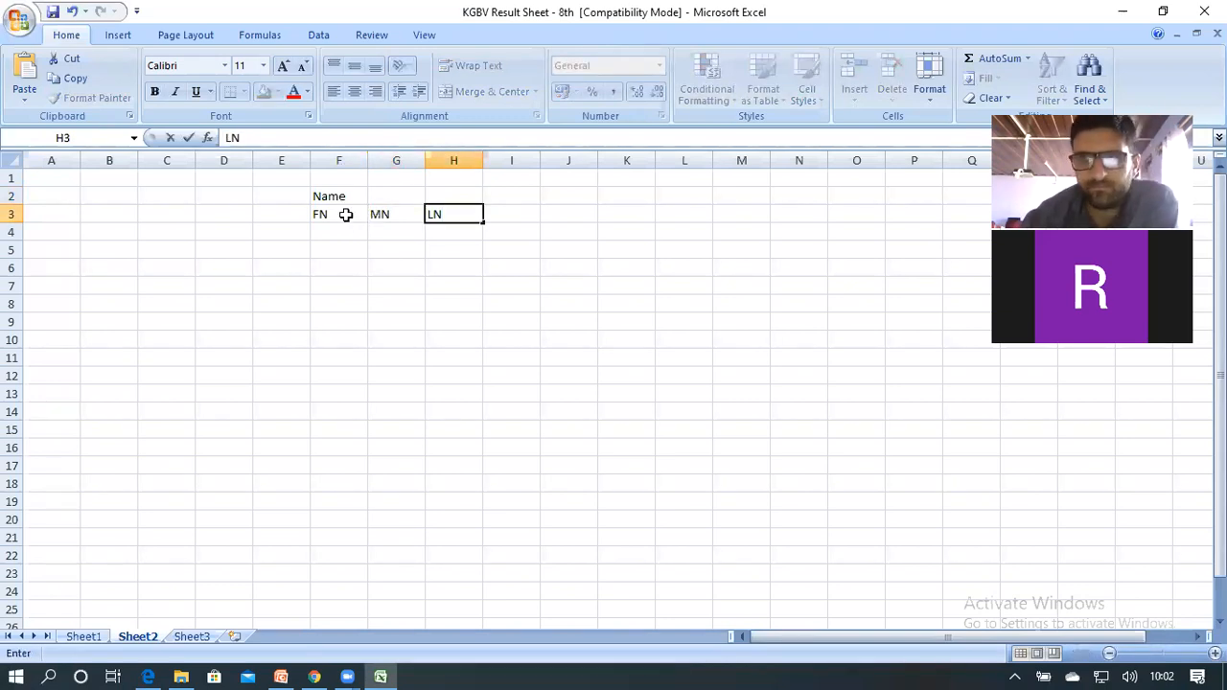
click(336, 286)
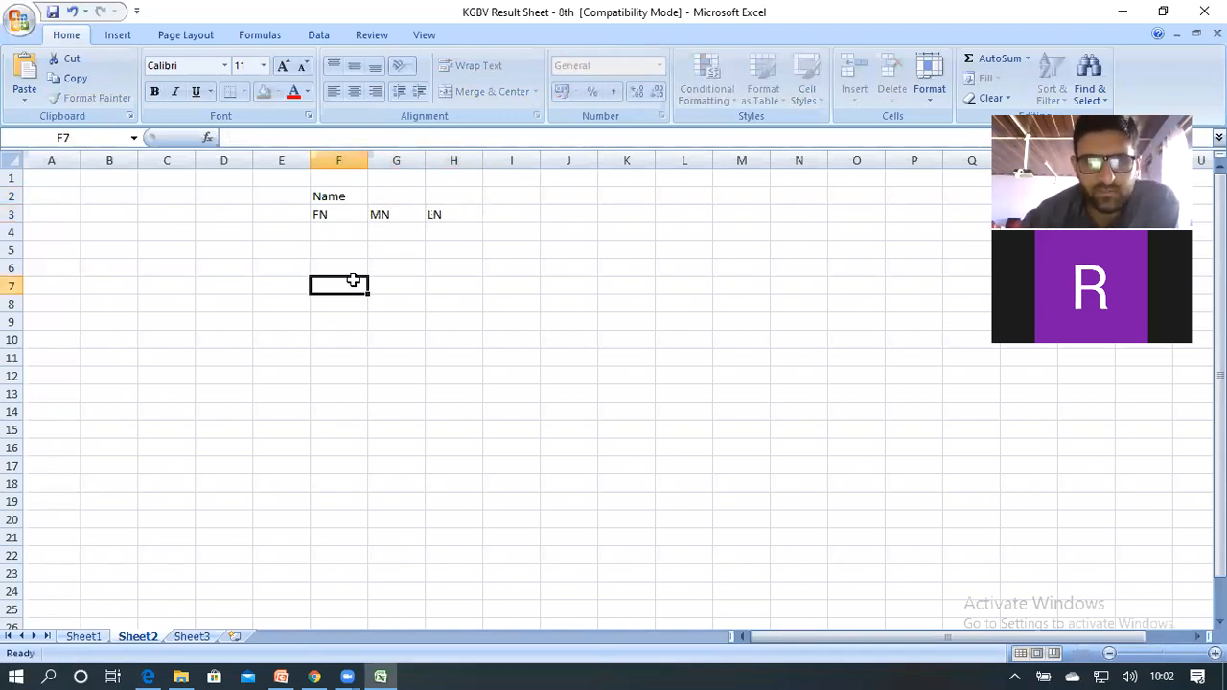
drag(345, 198, 469, 437)
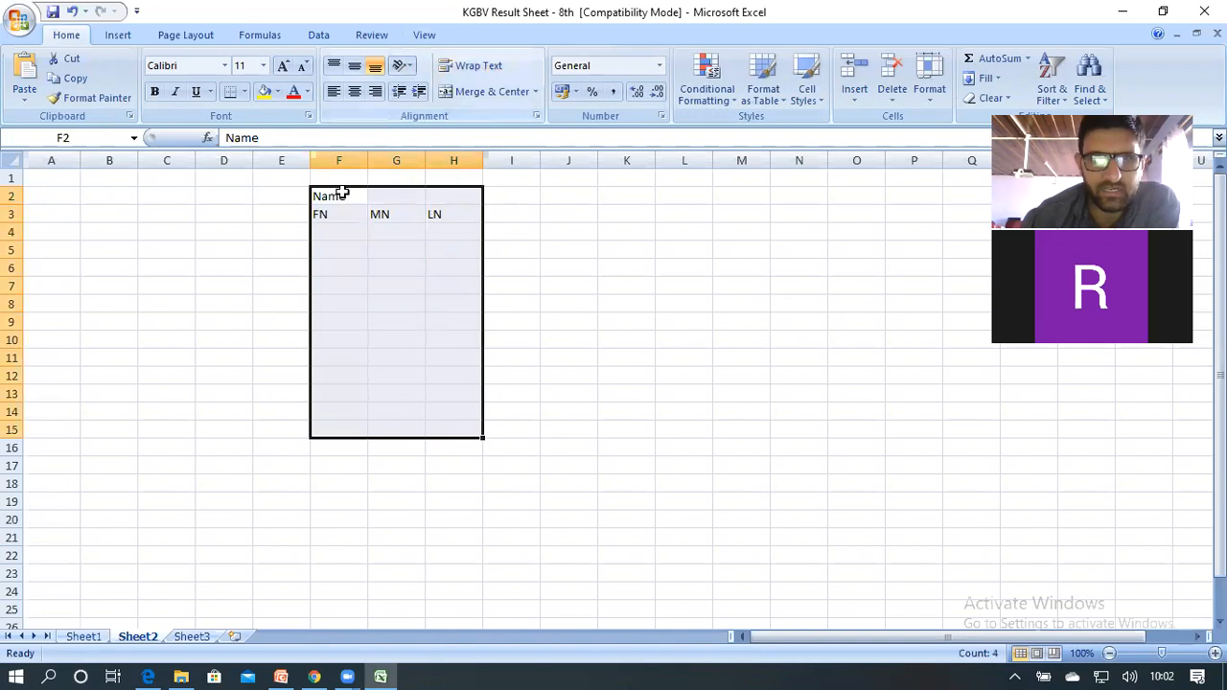
drag(436, 259, 433, 392)
click(197, 268)
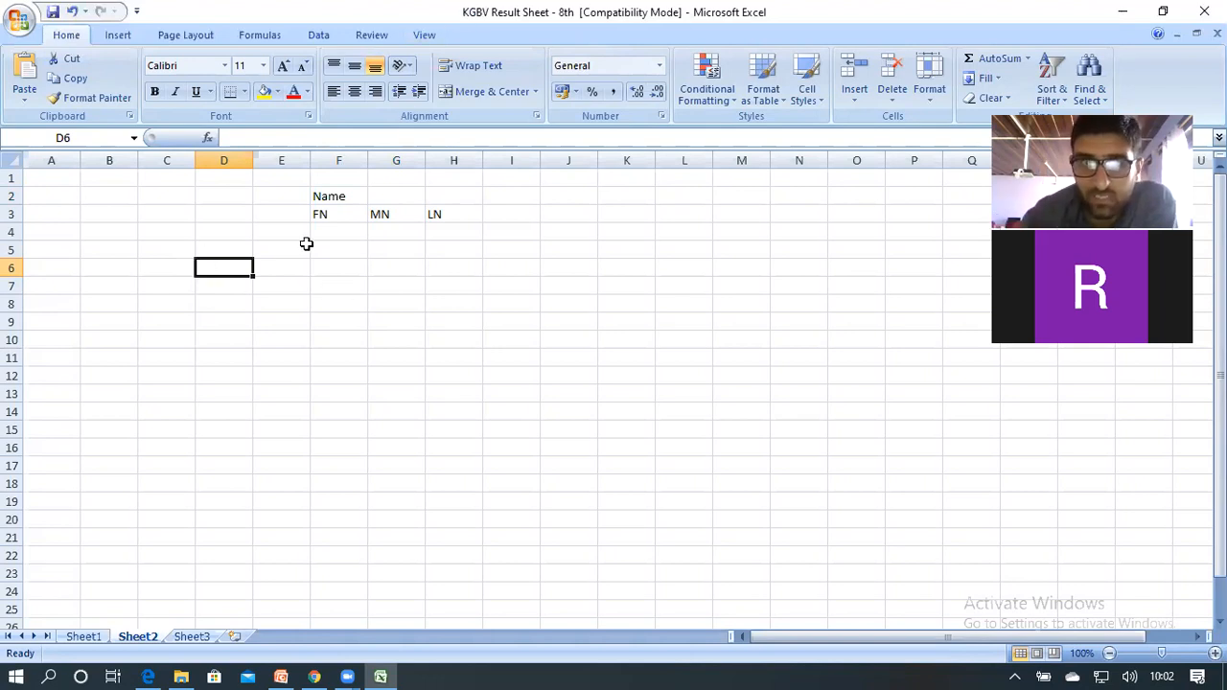
- Apply thin solid outline and inside borders in the Automatic color to the range F2:H11
drag(330, 193, 446, 356)
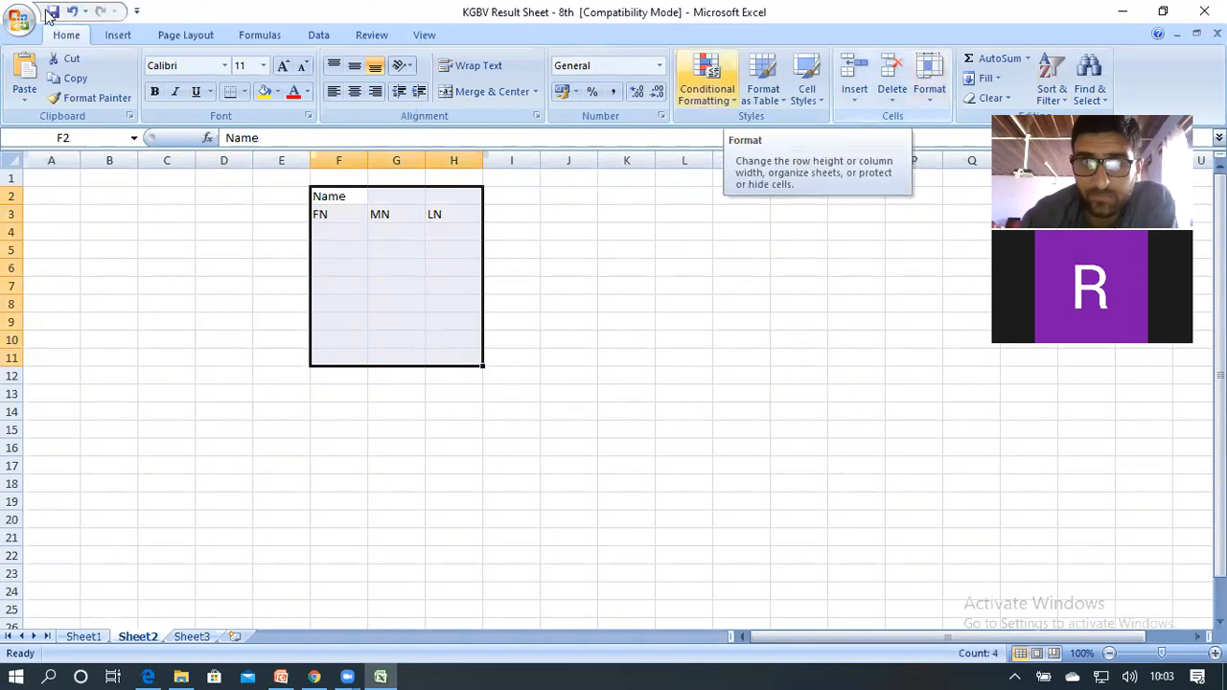
click(929, 99)
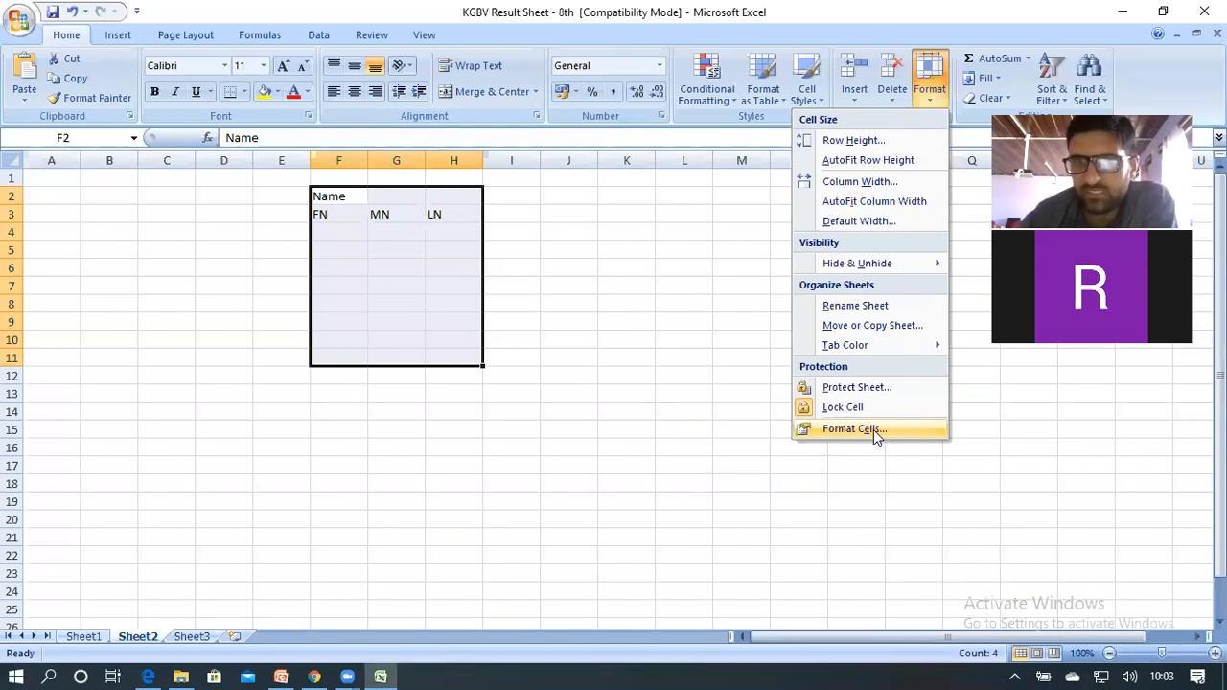
click(874, 429)
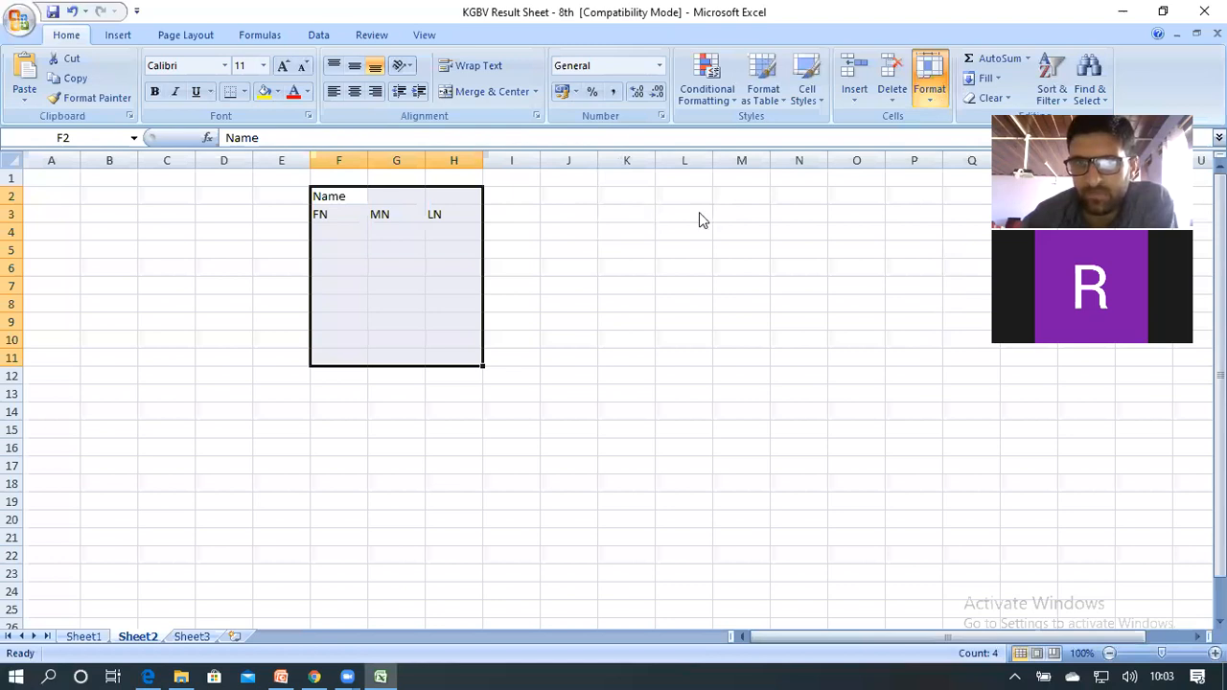
key(ctrl+1)
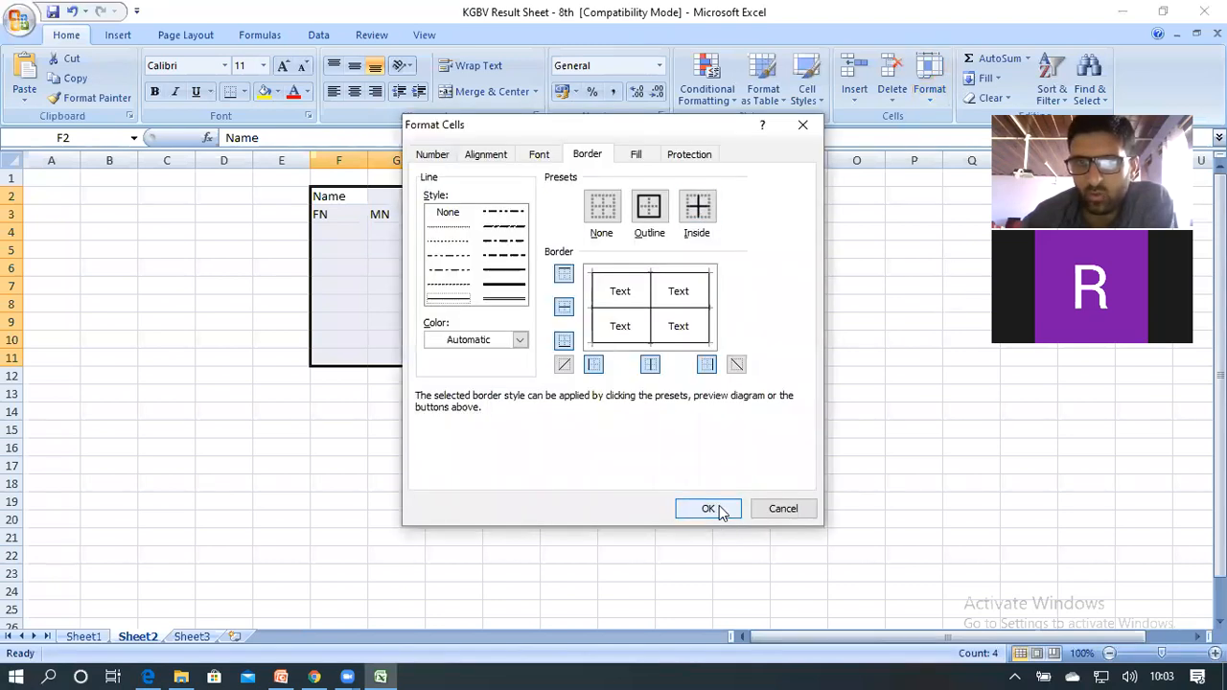
click(503, 288)
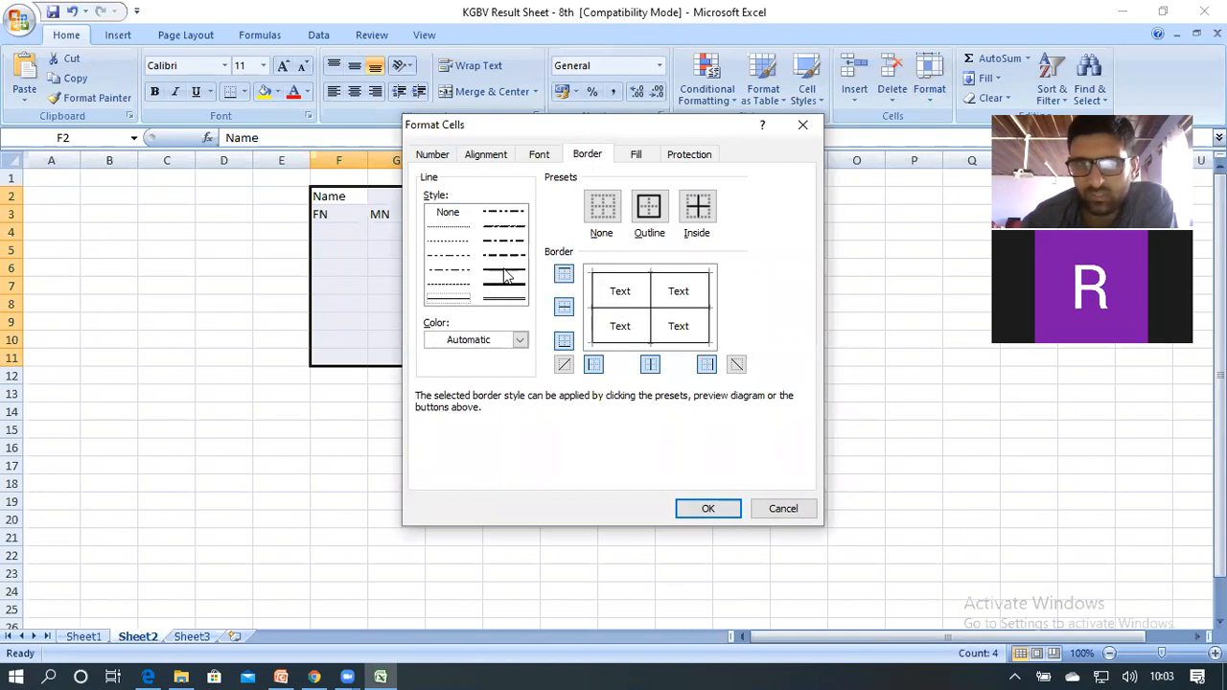
click(503, 269)
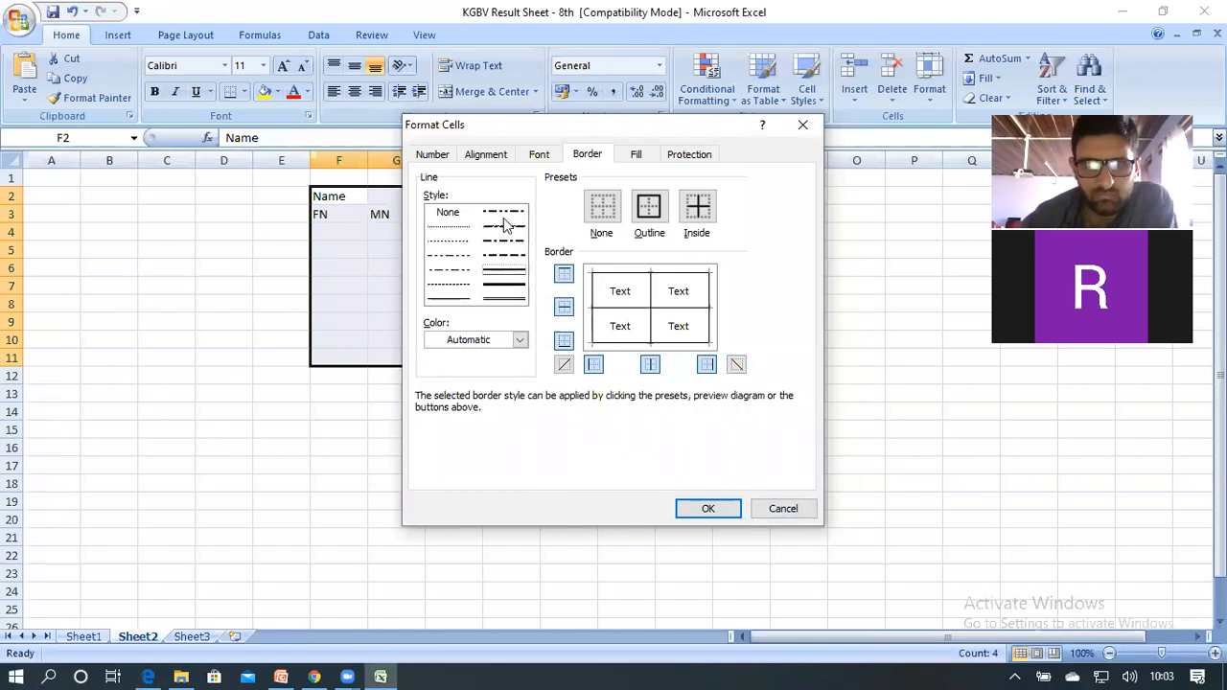
click(452, 299)
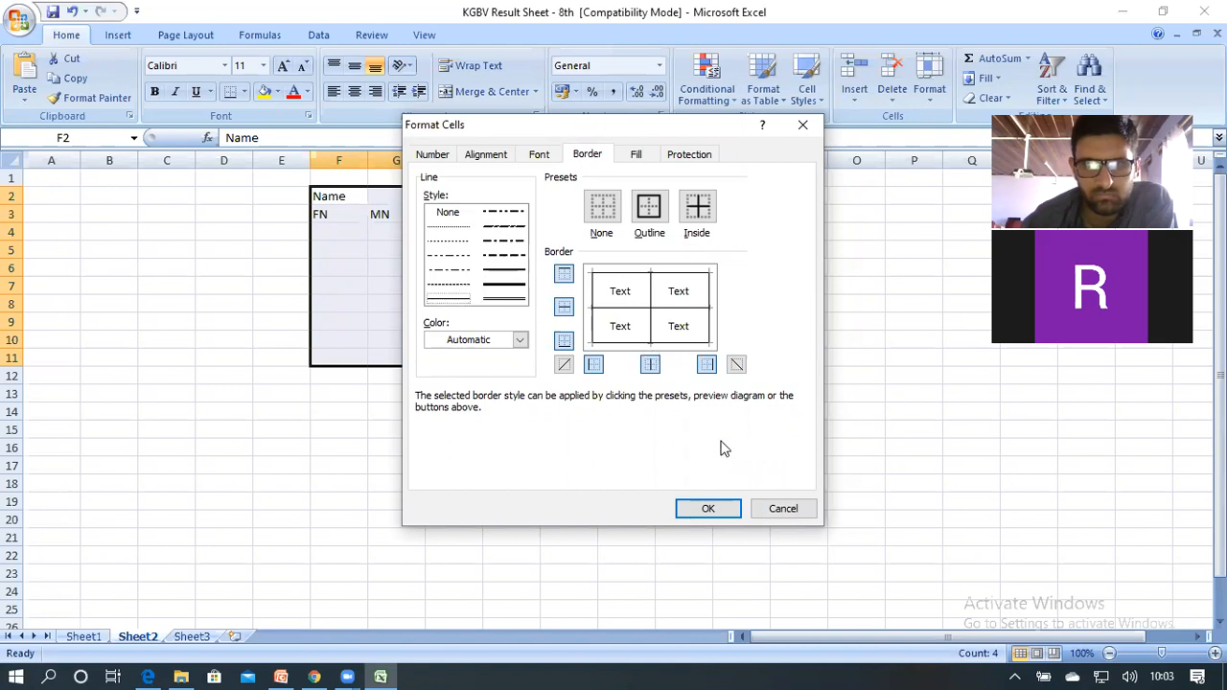
click(707, 508)
click(416, 271)
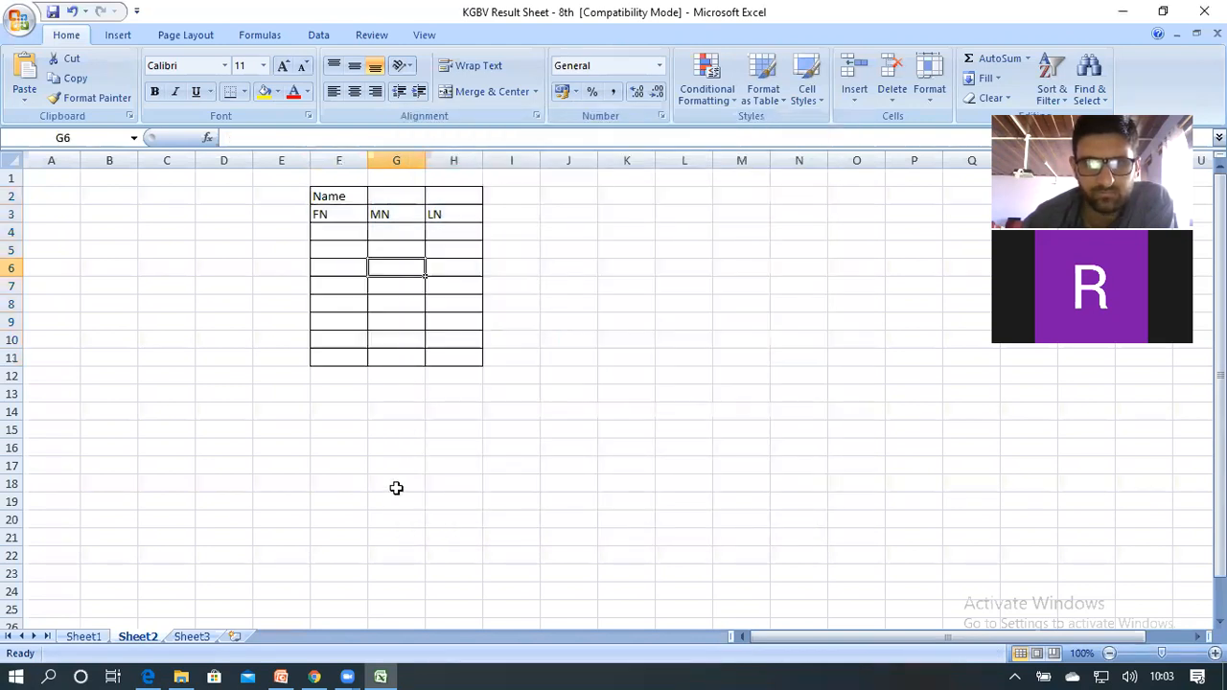
click(394, 505)
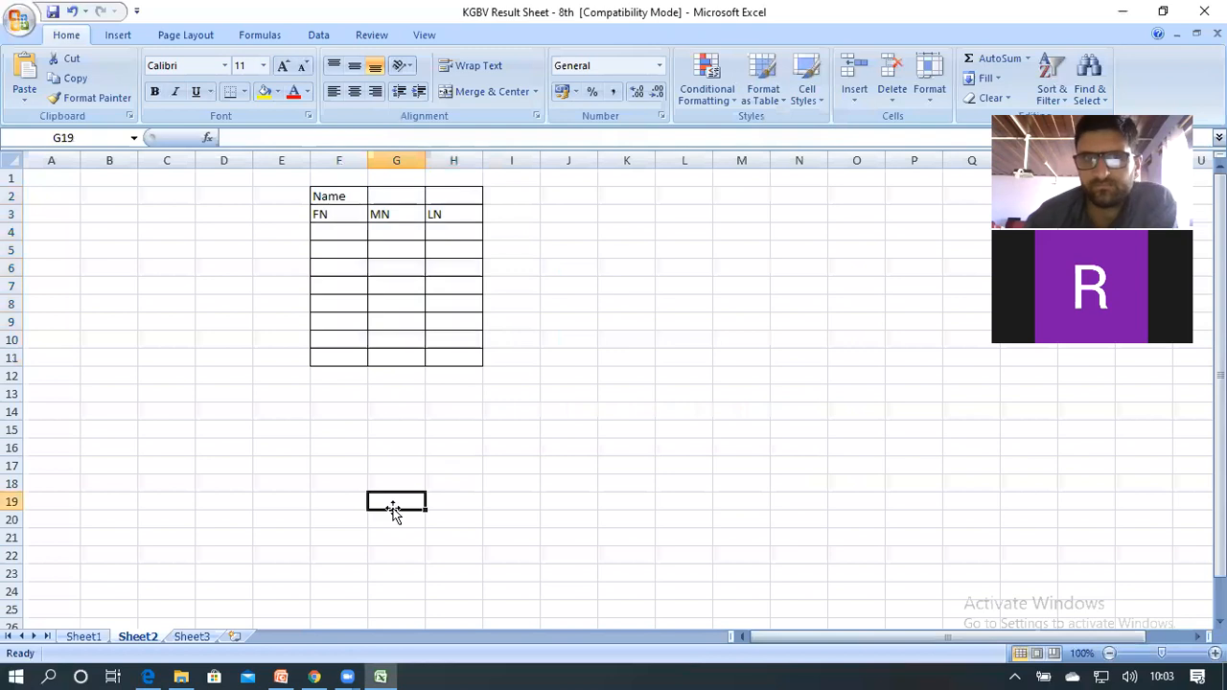
- Merge and center the Name heading across cells F2:H2, above FN, MN and LN
drag(350, 195, 447, 191)
click(341, 221)
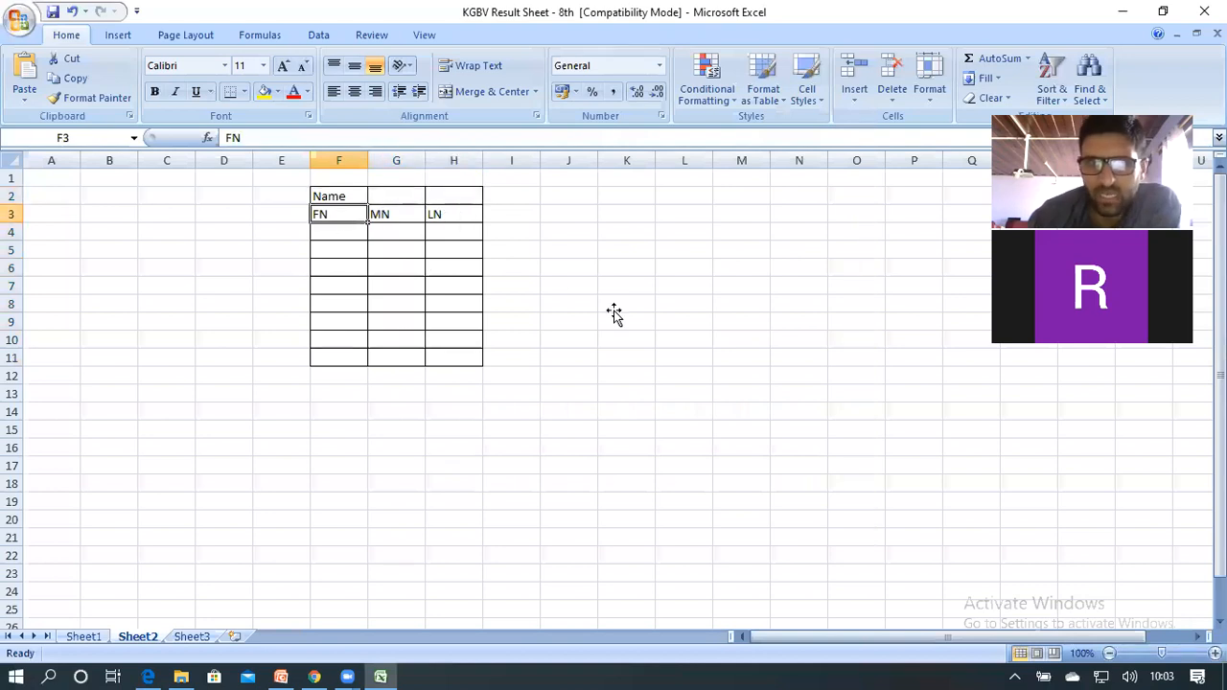
click(352, 195)
drag(352, 195, 450, 193)
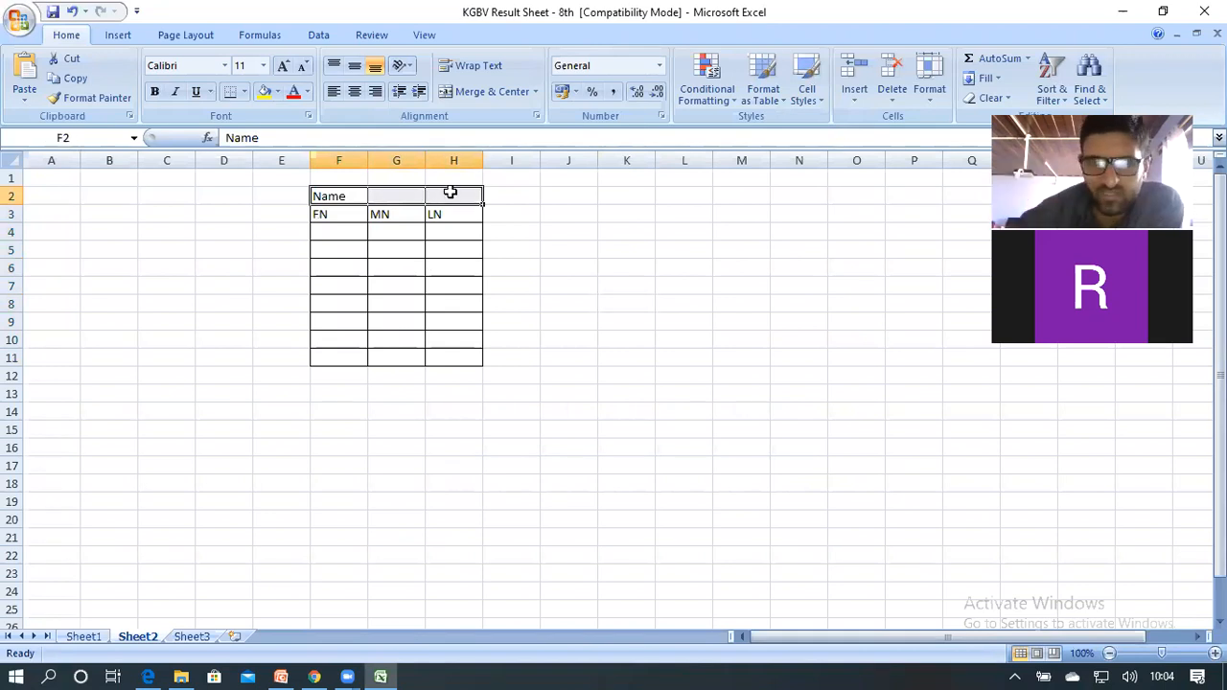
click(341, 196)
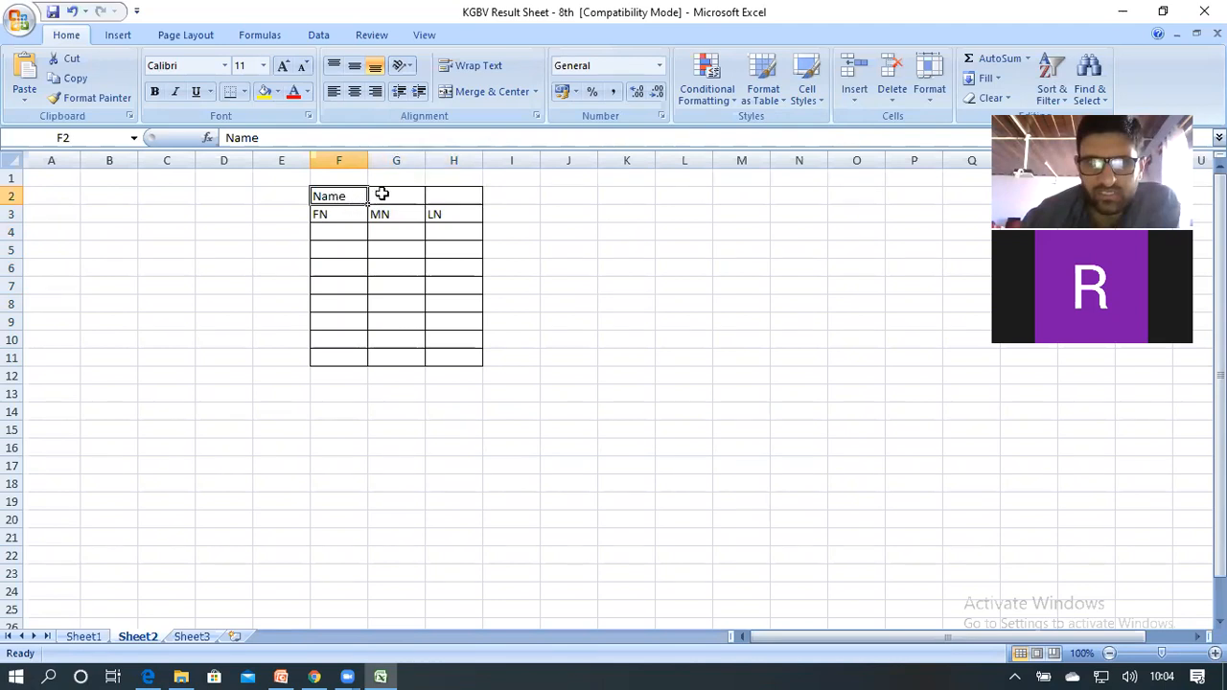
shift+click(447, 193)
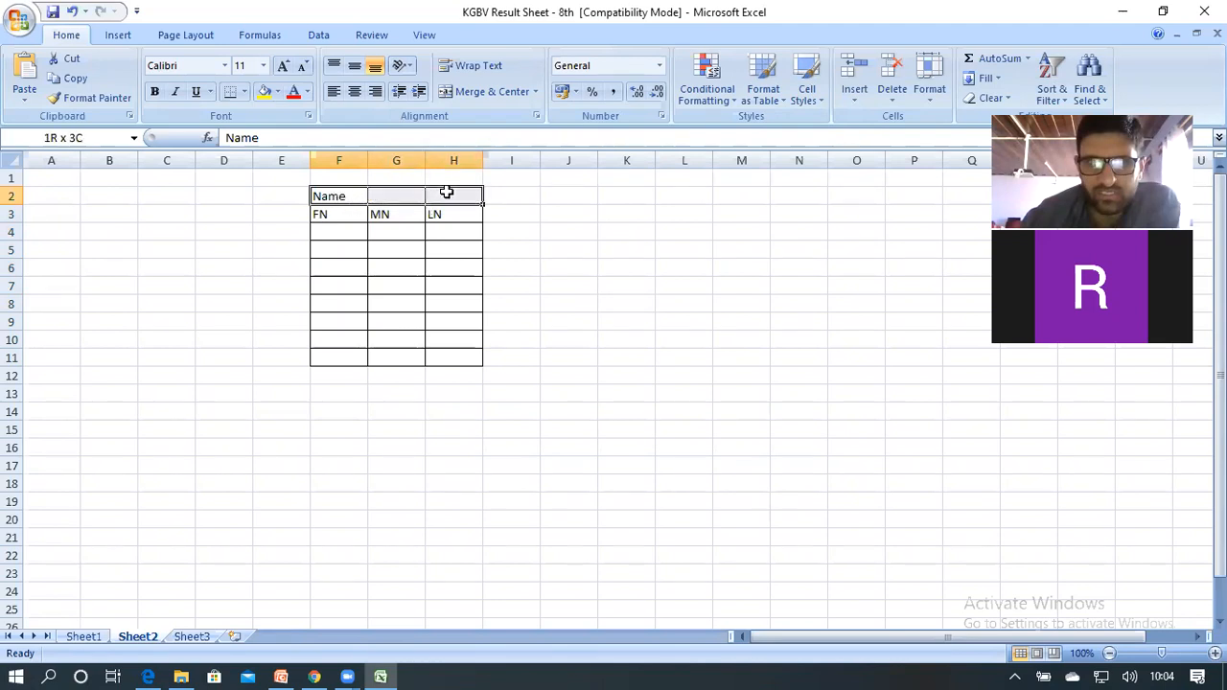
click(359, 251)
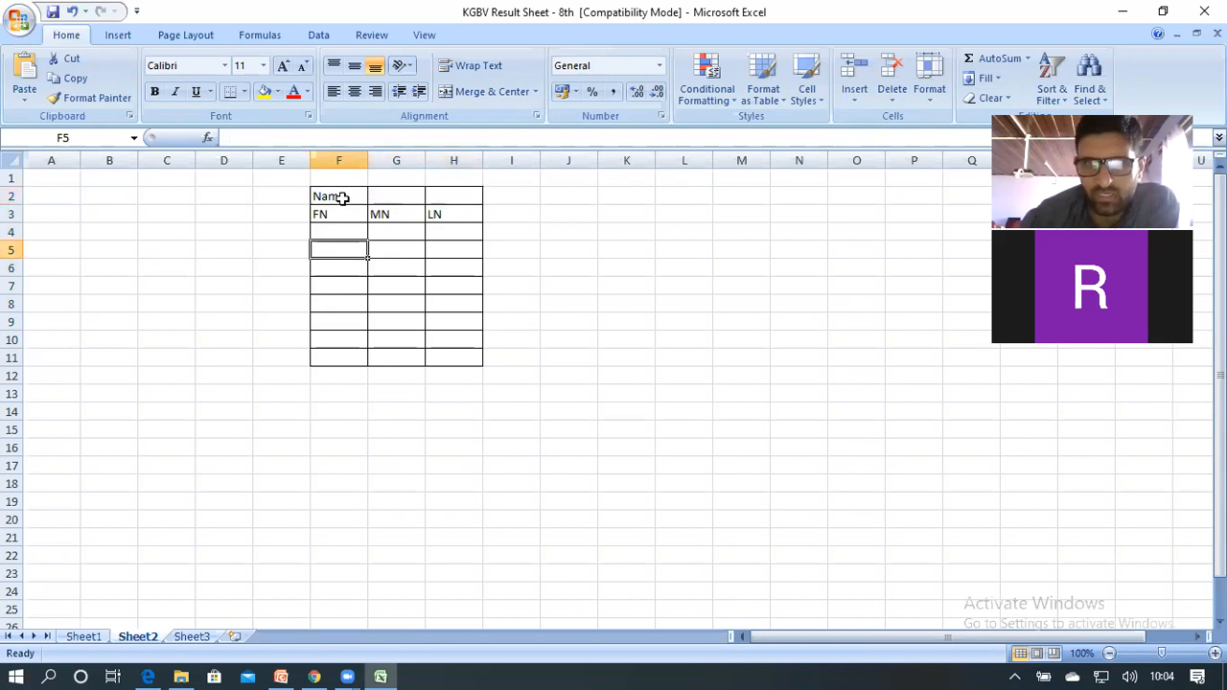
click(343, 197)
drag(342, 197, 448, 200)
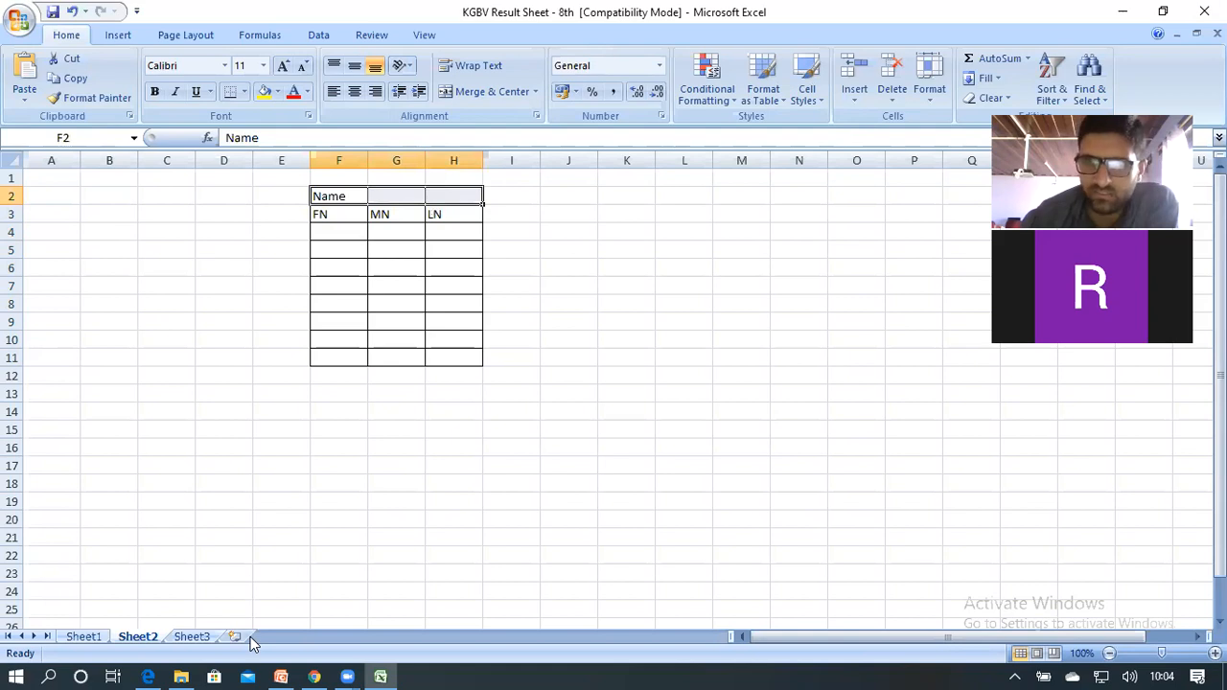
click(467, 96)
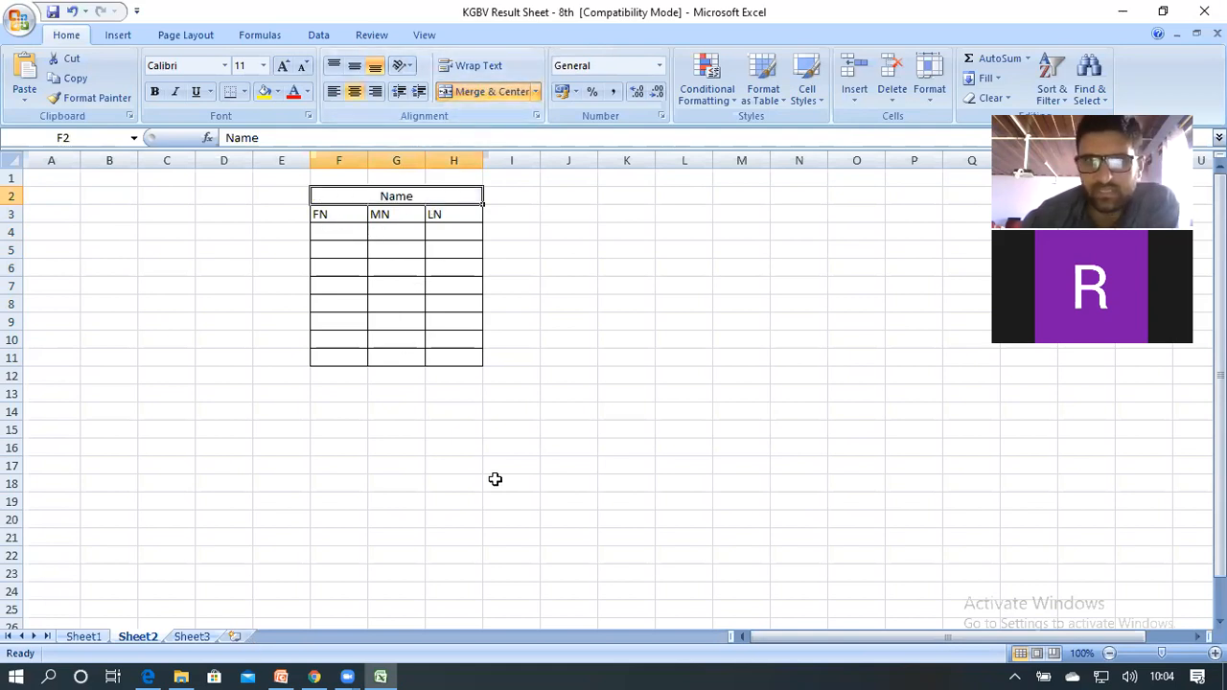
click(397, 322)
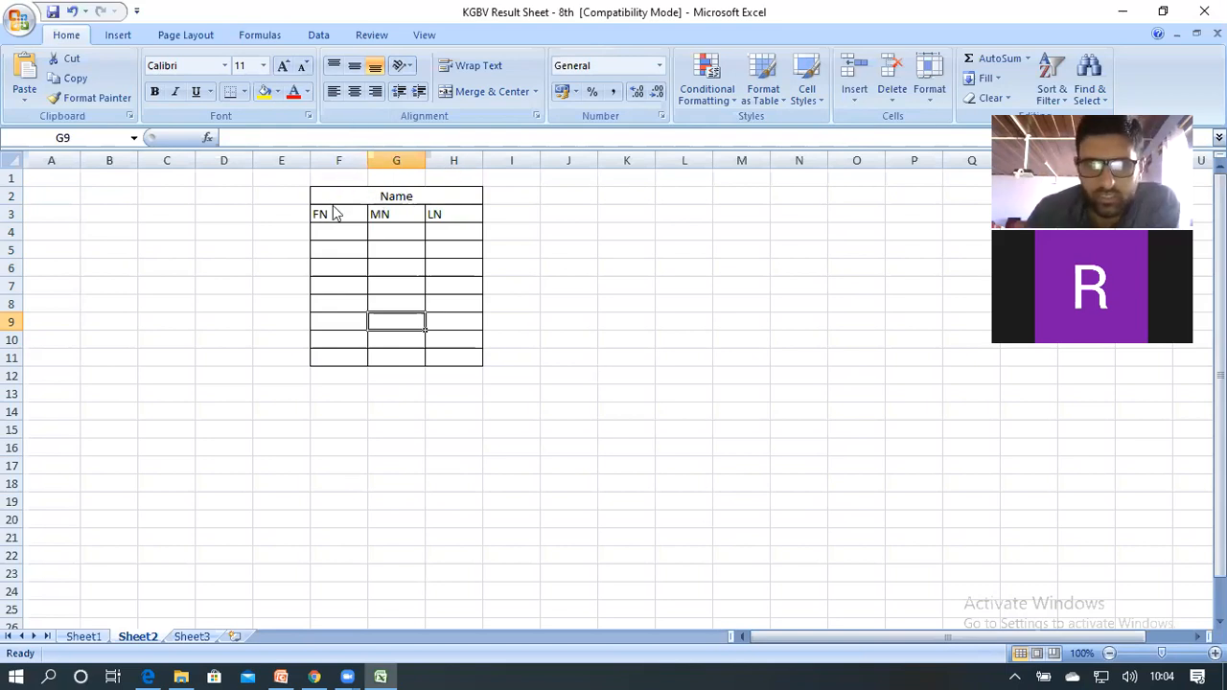
- Examine columns F, G and H of the Sheet2 table and the merged Name heading that spans them
click(341, 160)
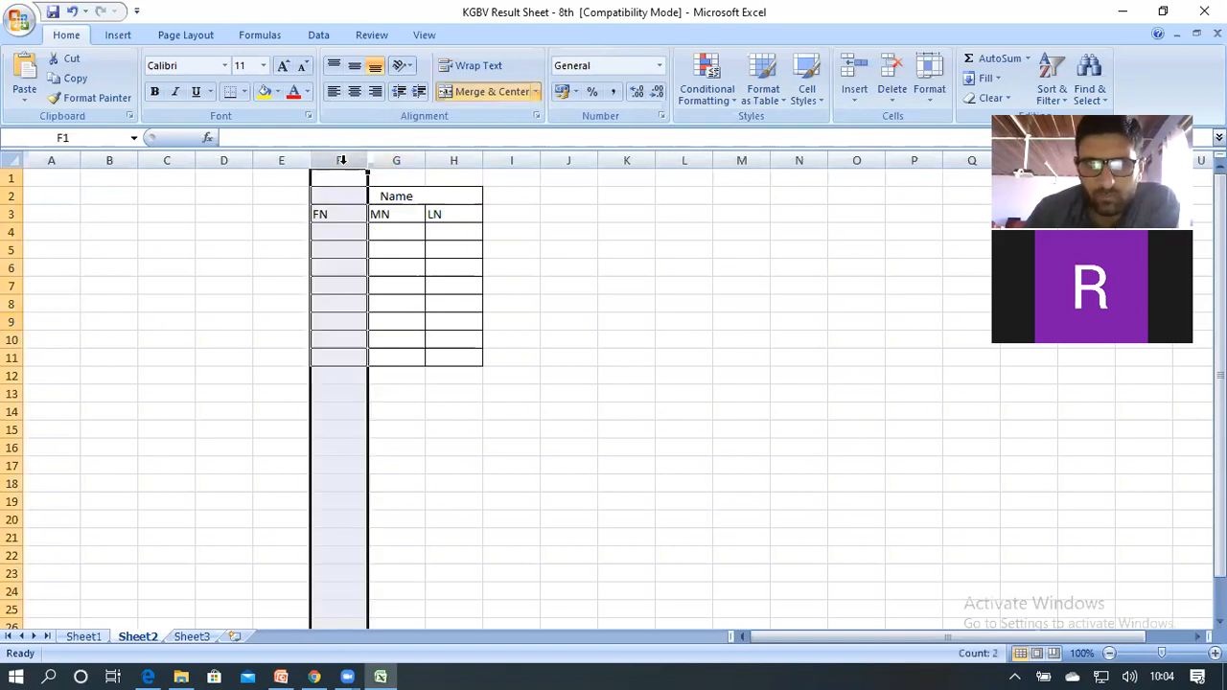
click(397, 160)
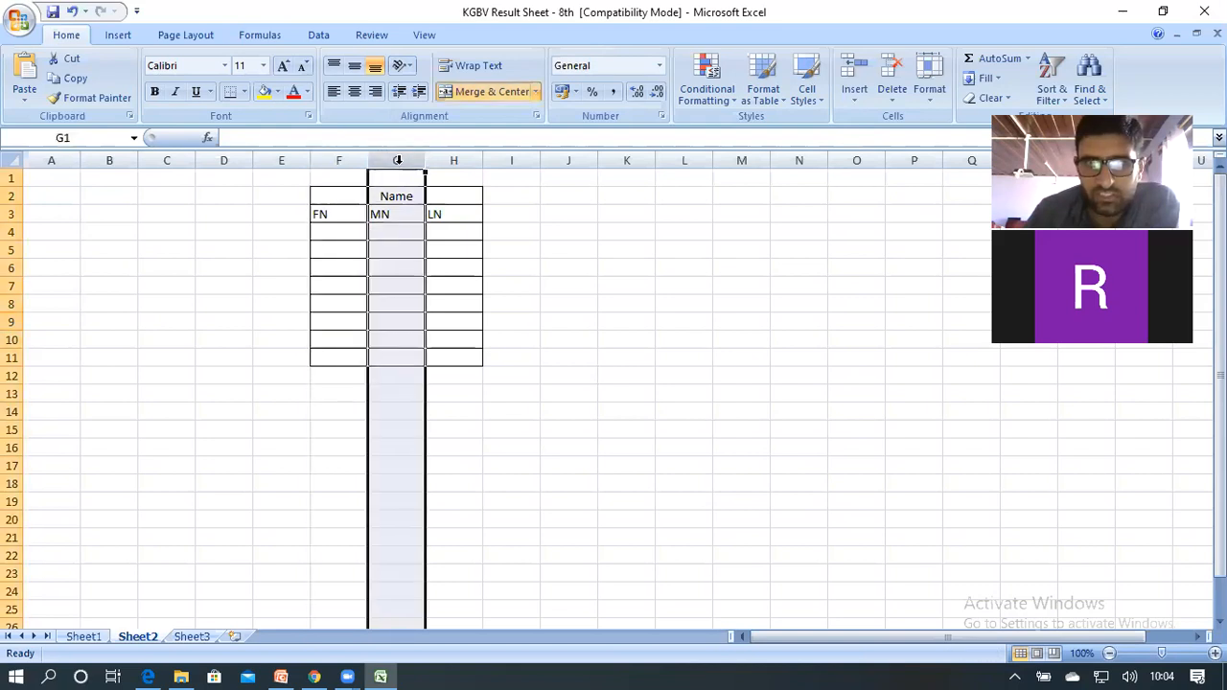
click(461, 160)
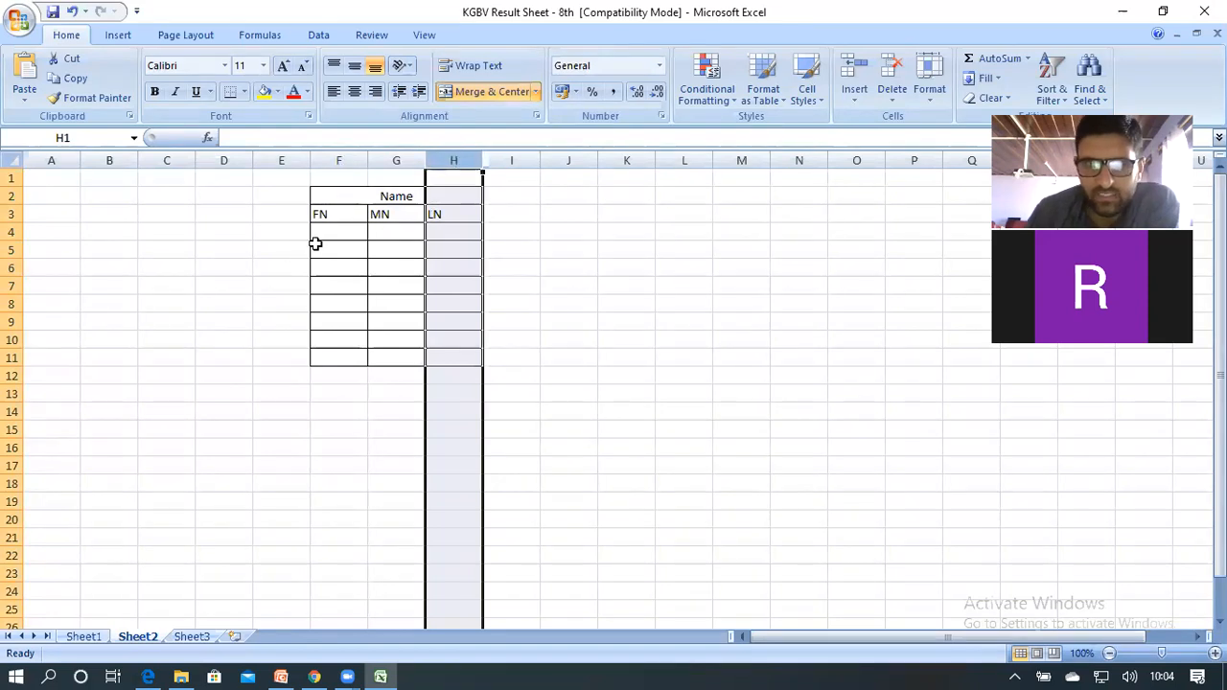
click(319, 246)
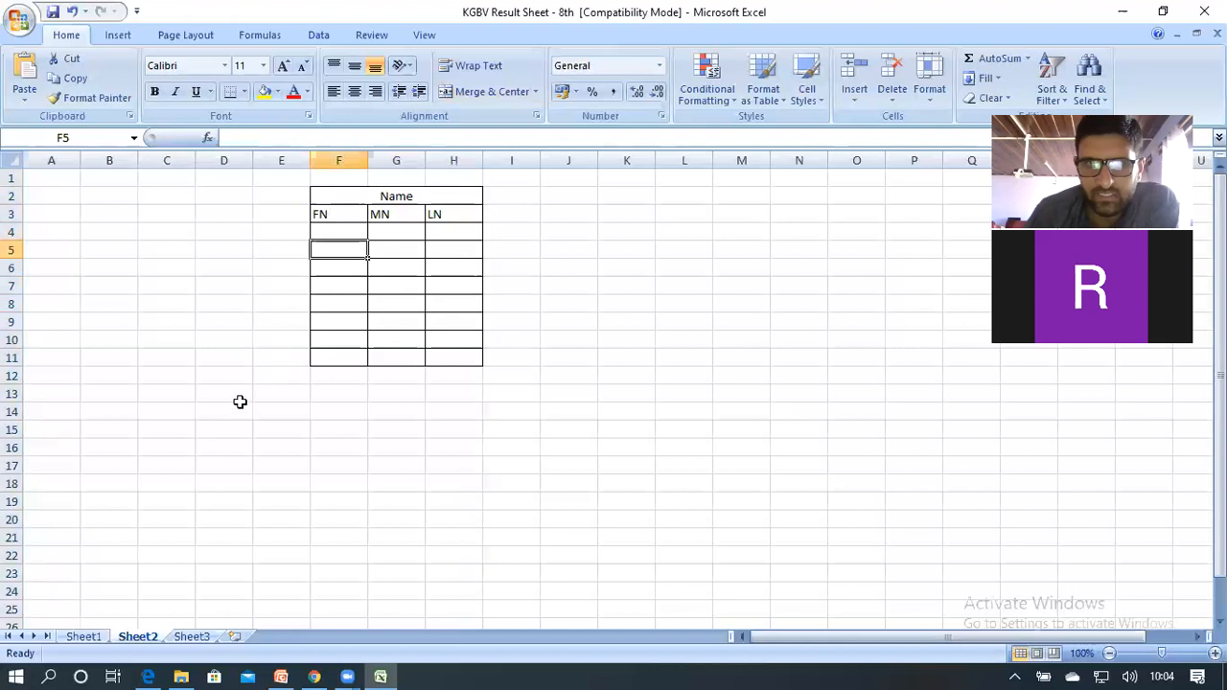
key(Up)
key(Up)
key(Up)
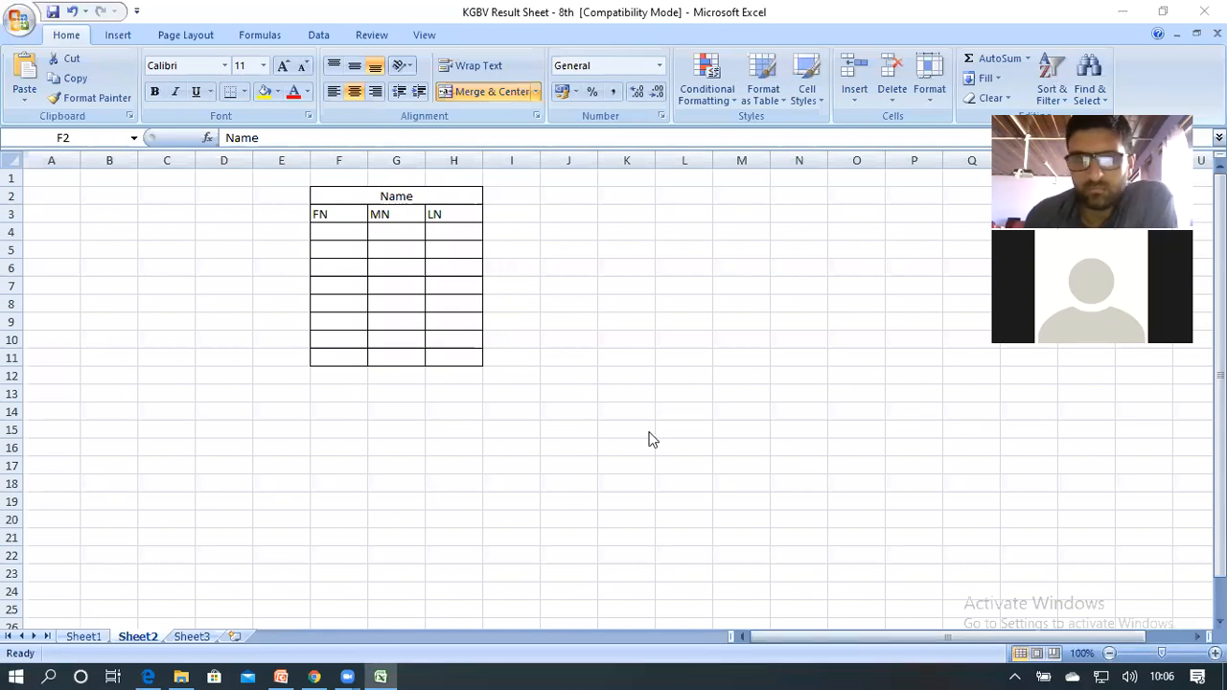
click(529, 234)
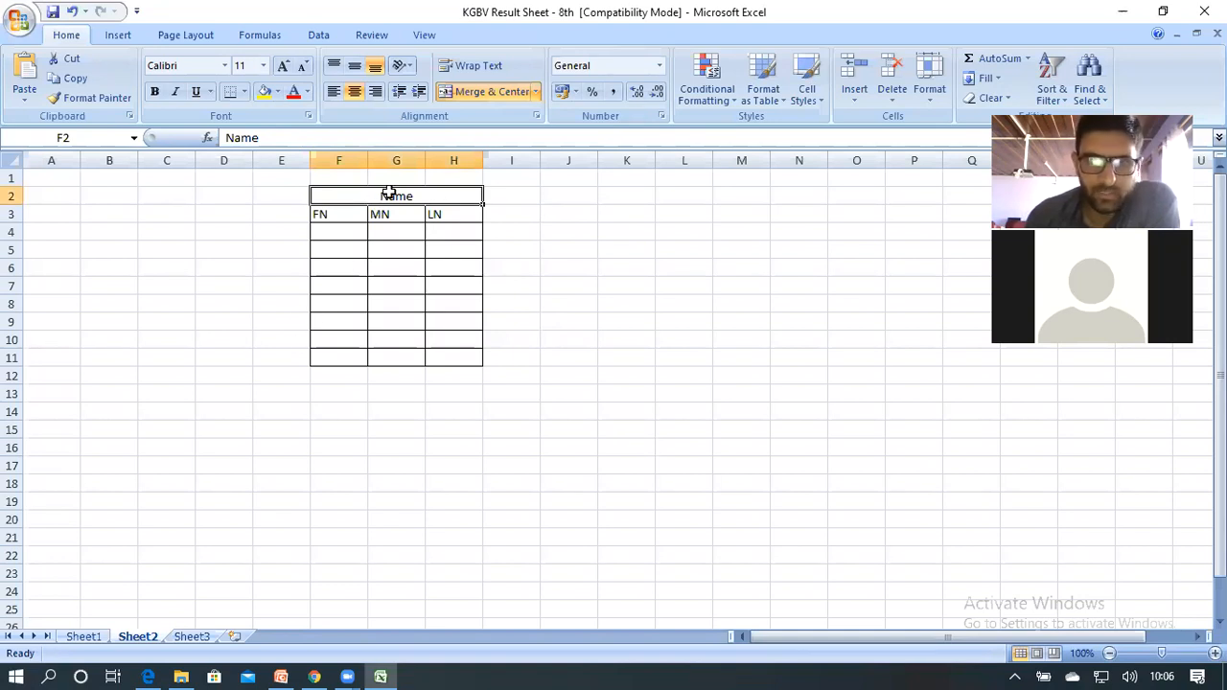
click(533, 199)
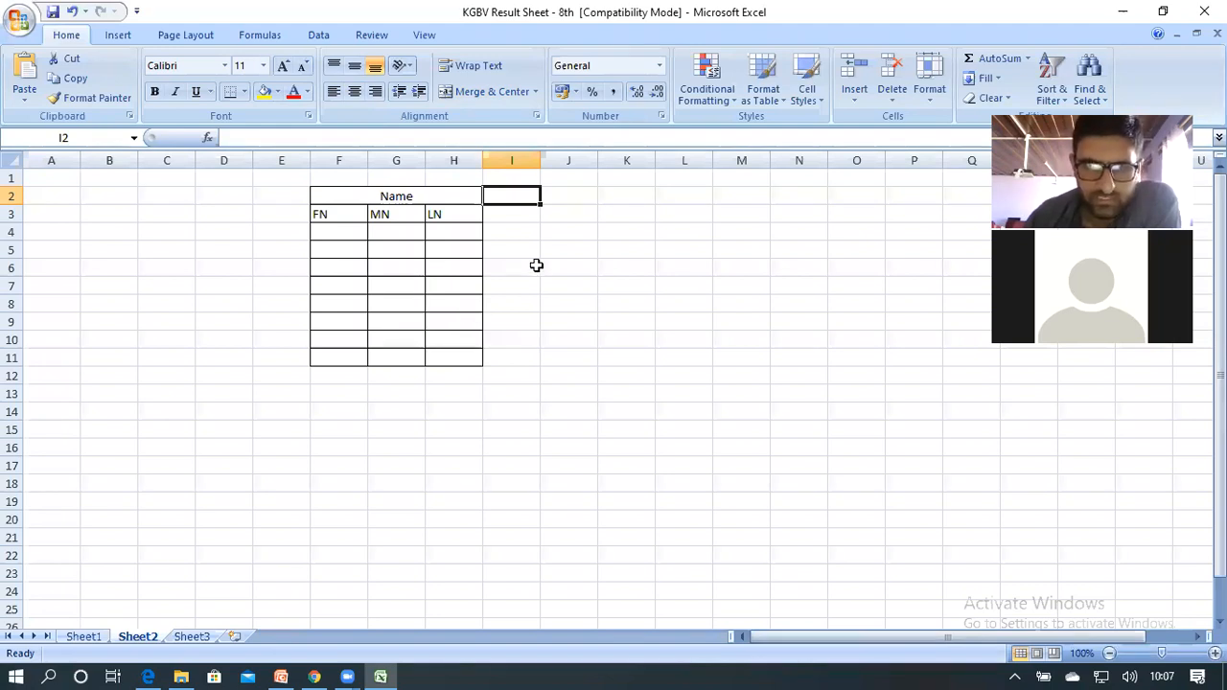
- Undo the Name heading's merge and select the range F2:H2 above FN, MN and LN
key(ctrl+z)
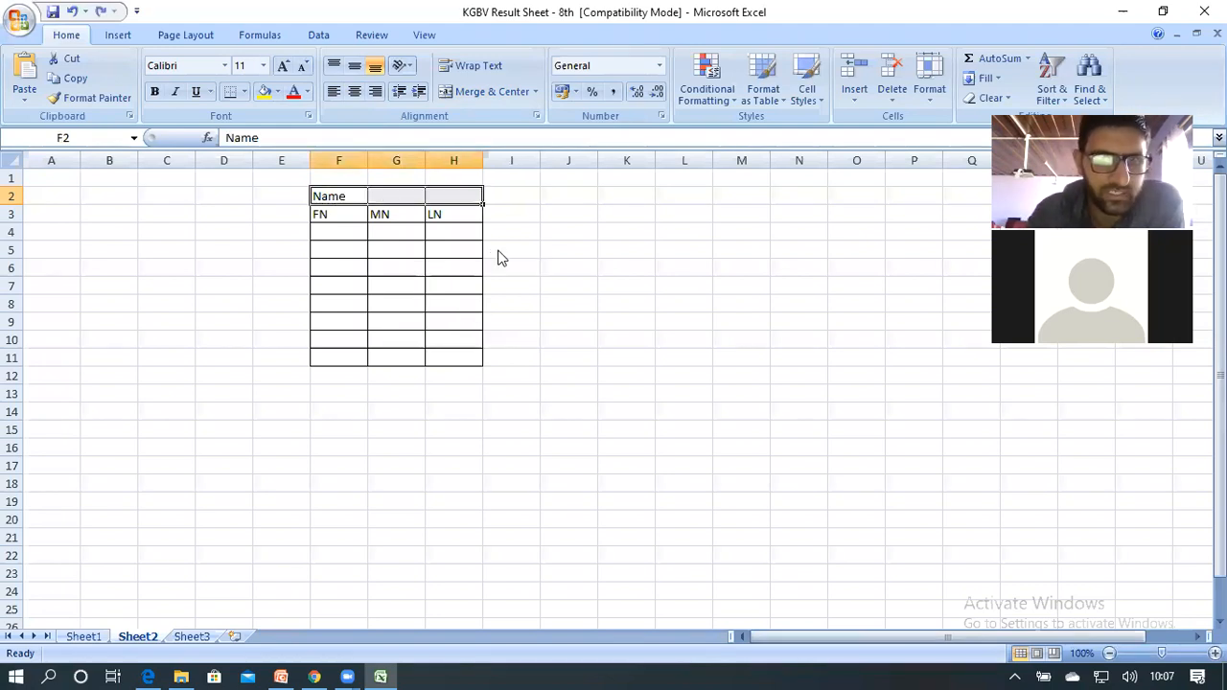
click(570, 269)
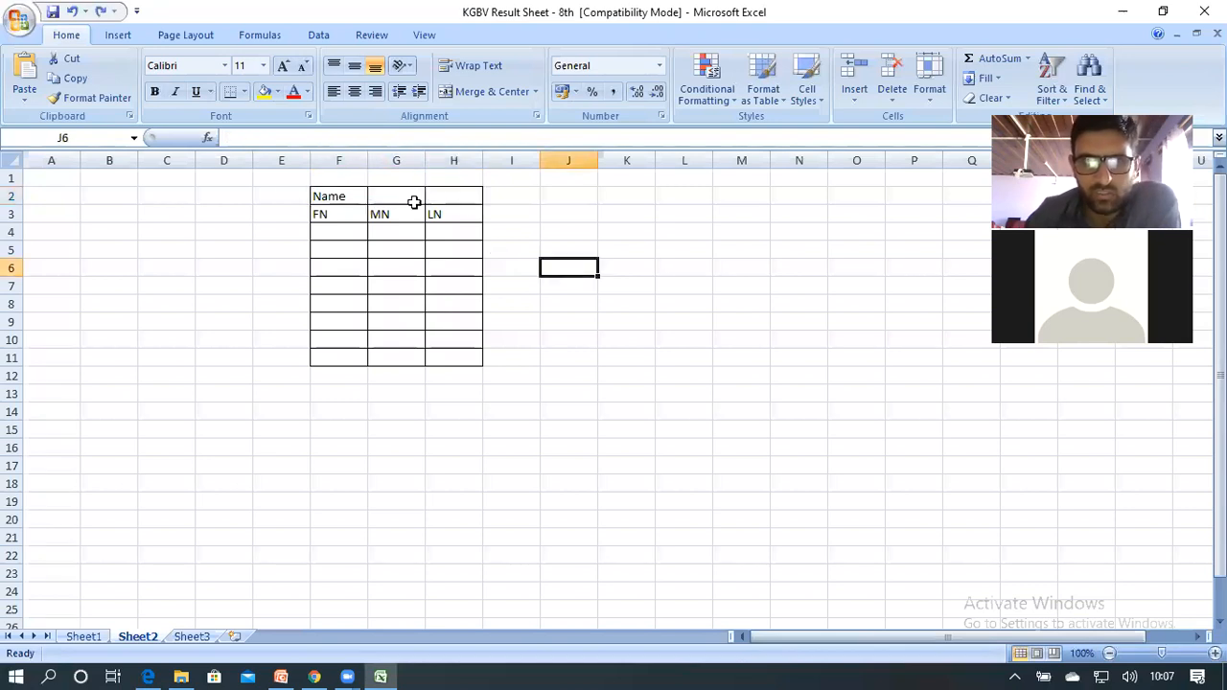
click(338, 194)
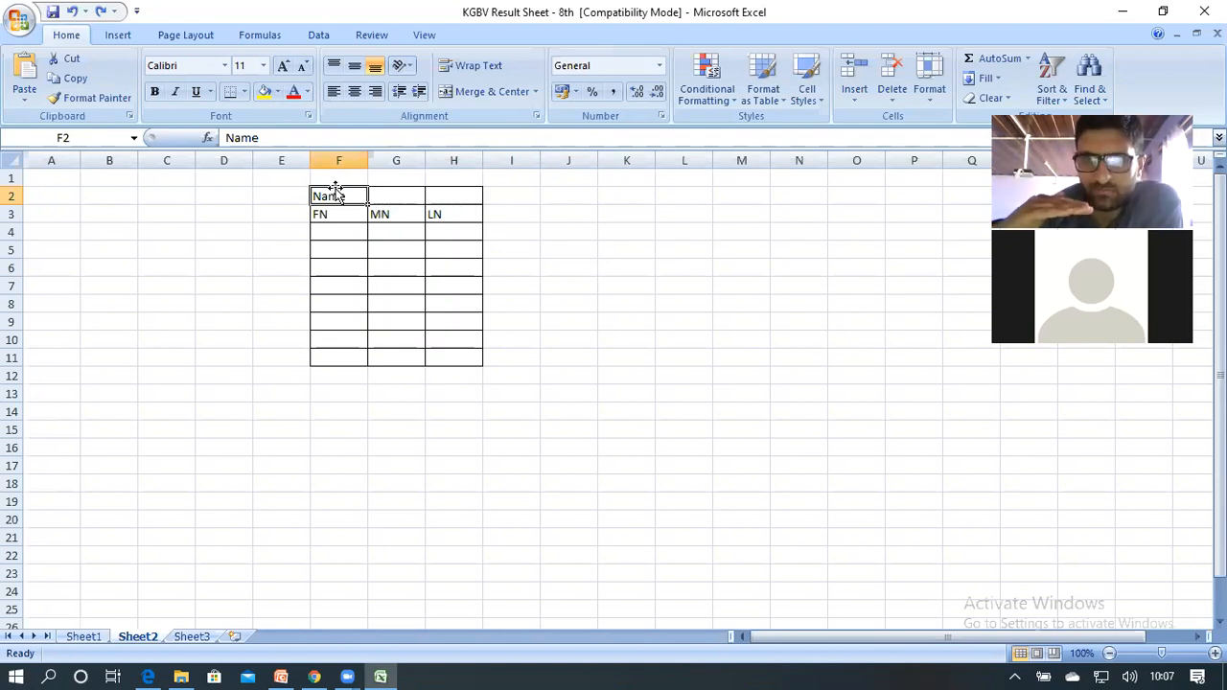
click(336, 237)
click(347, 213)
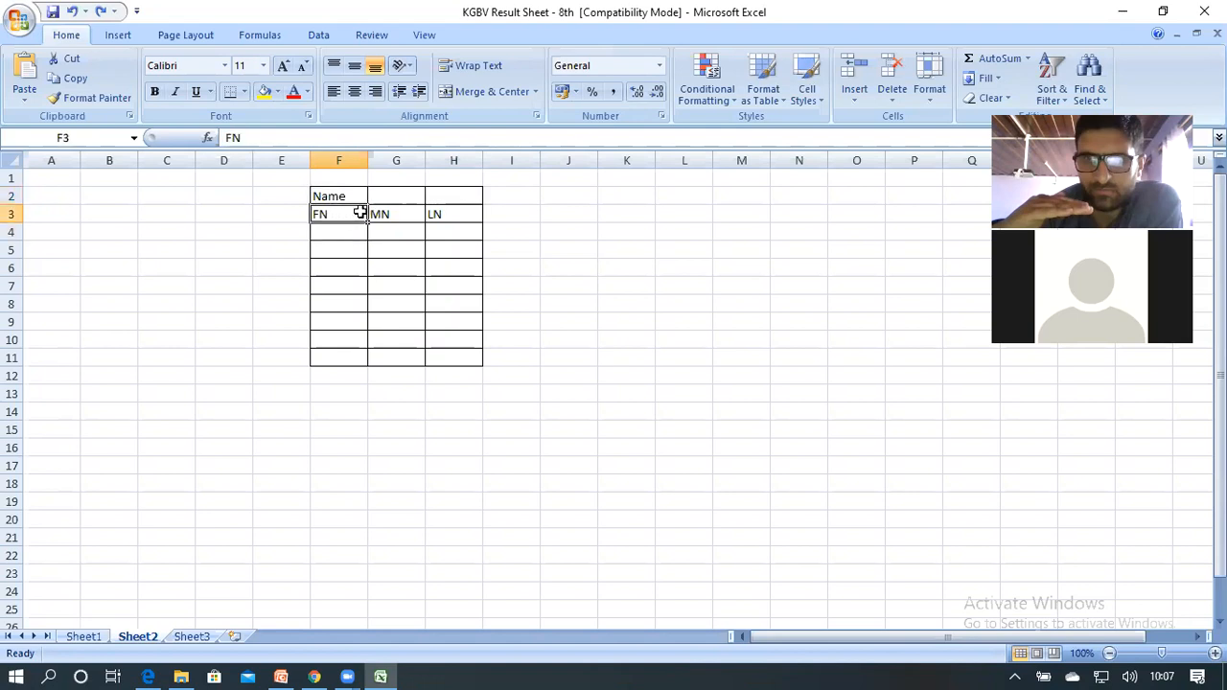
click(382, 213)
click(457, 216)
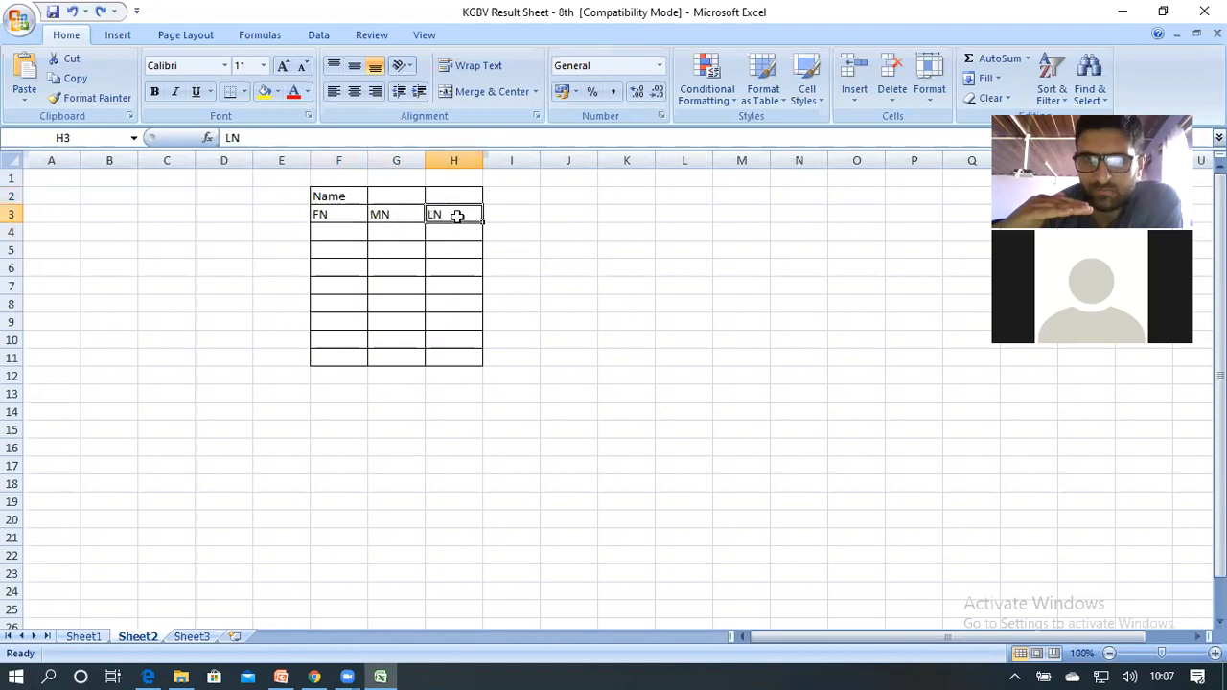
click(327, 196)
drag(327, 196, 445, 192)
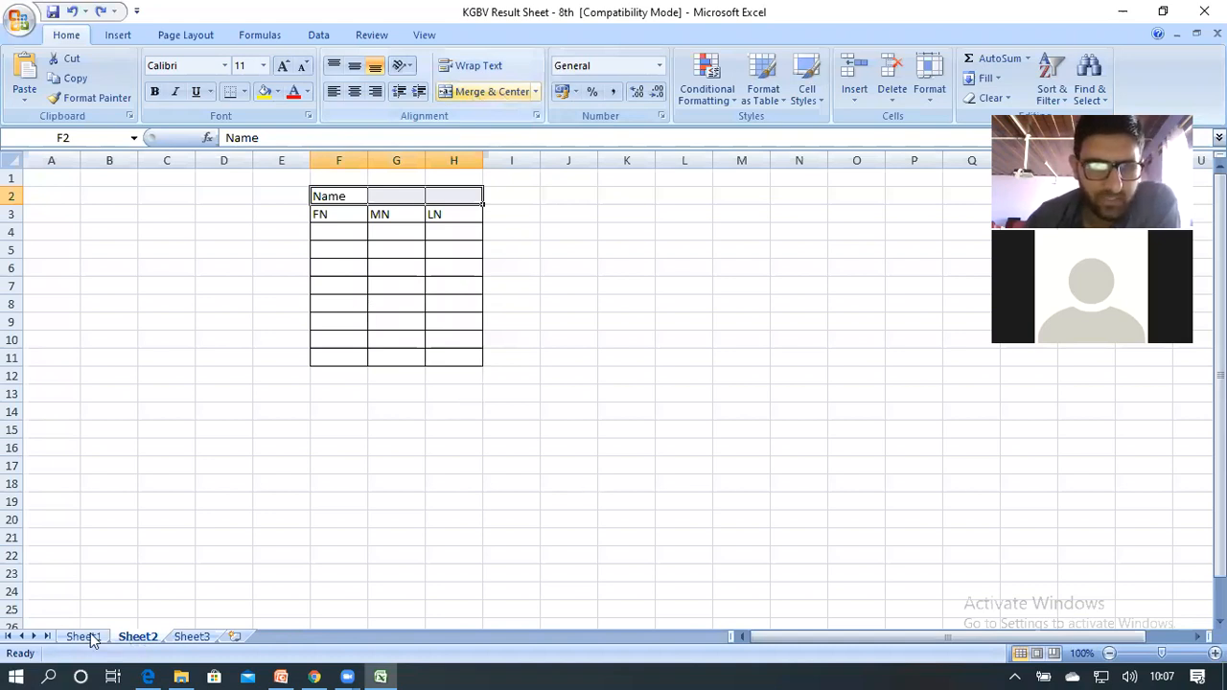
- Open Sheet1 and examine the row 4 headings from Roll No to ENGLISH and the T1 subheading
key(ctrl+Page_Up)
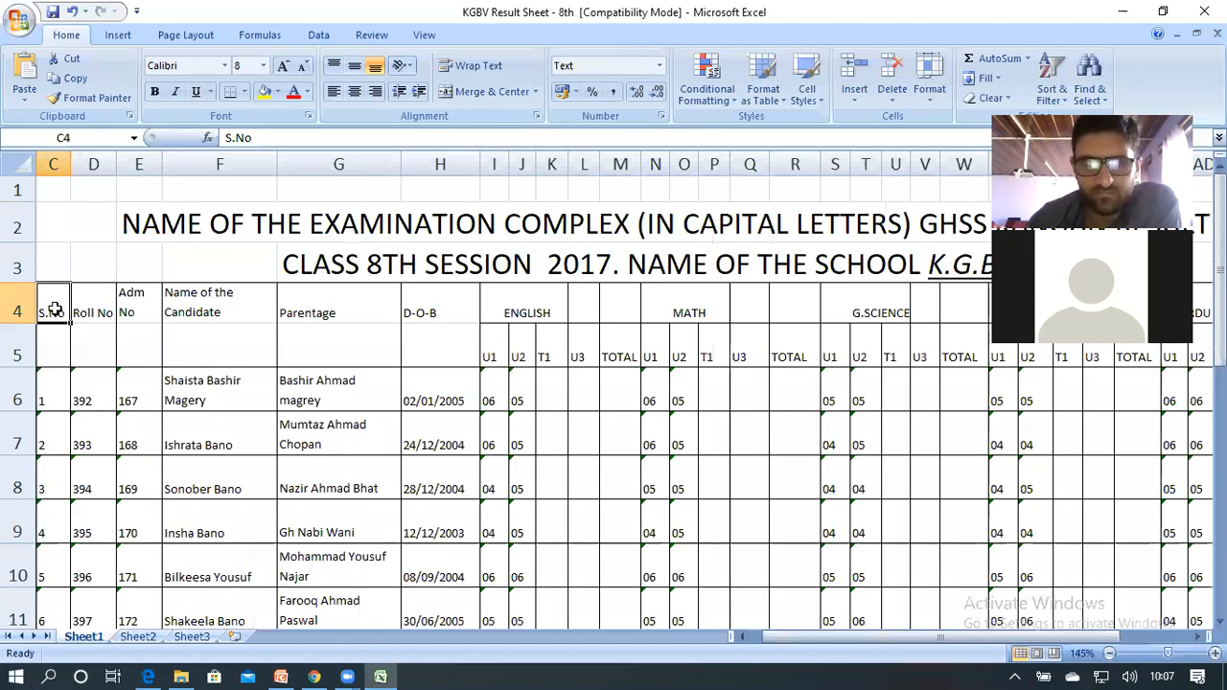
click(90, 305)
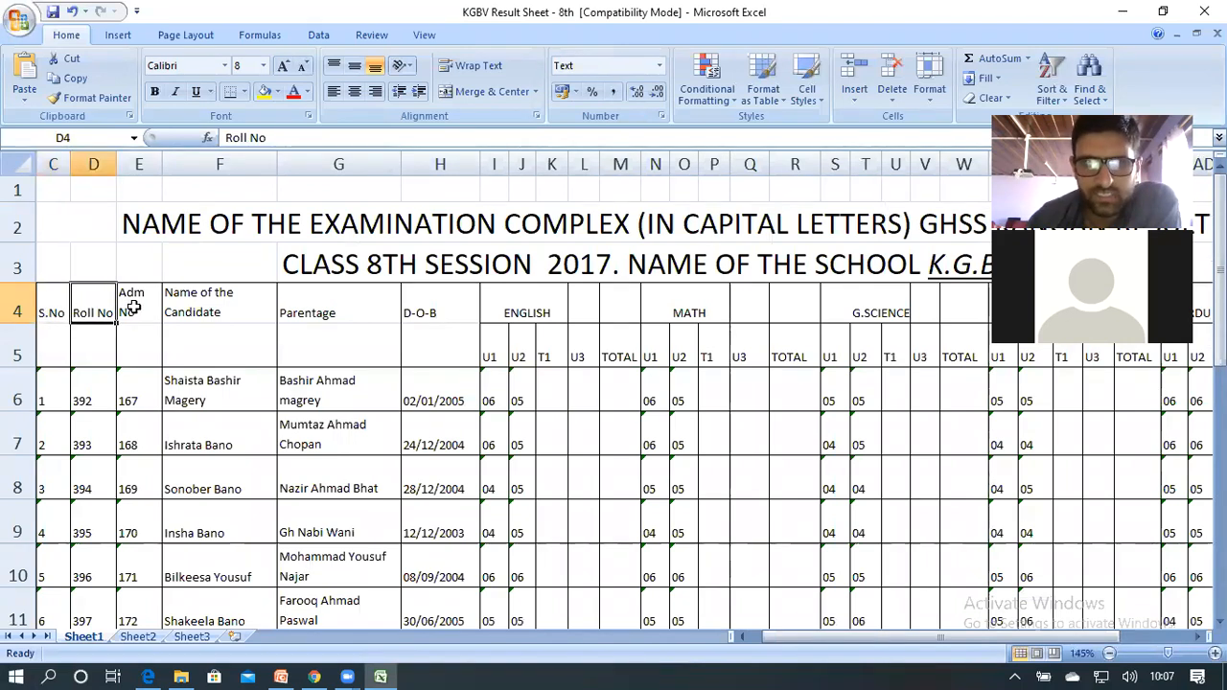
click(370, 304)
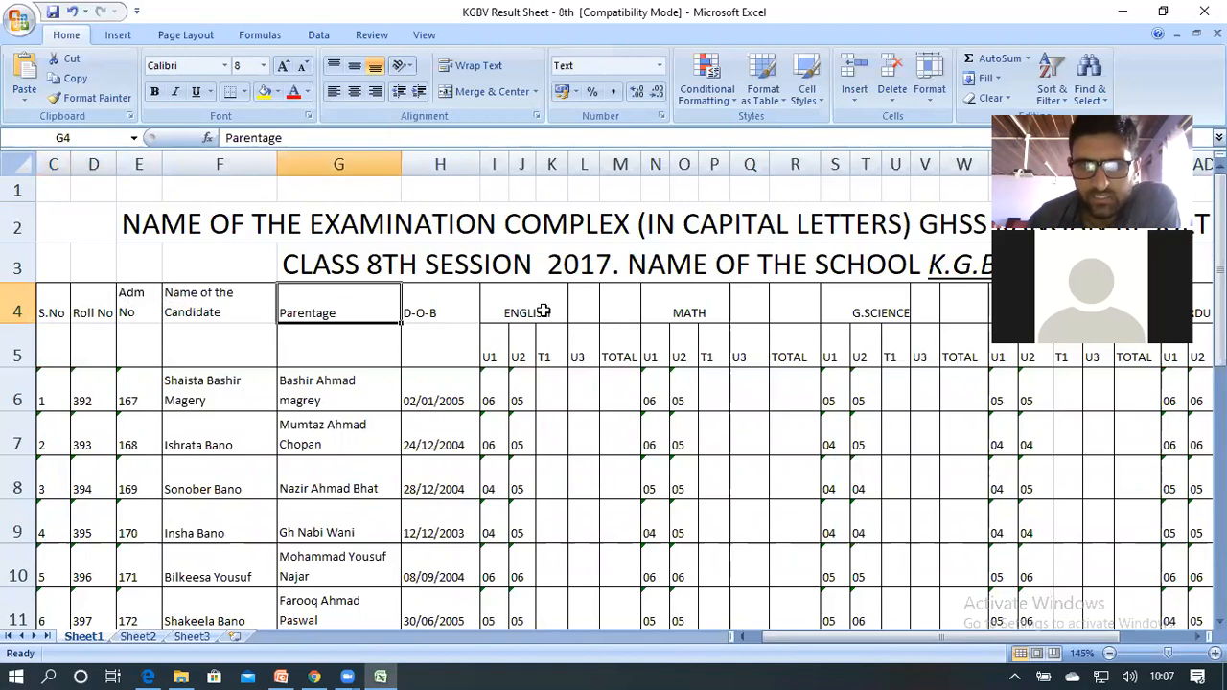
drag(504, 305, 579, 303)
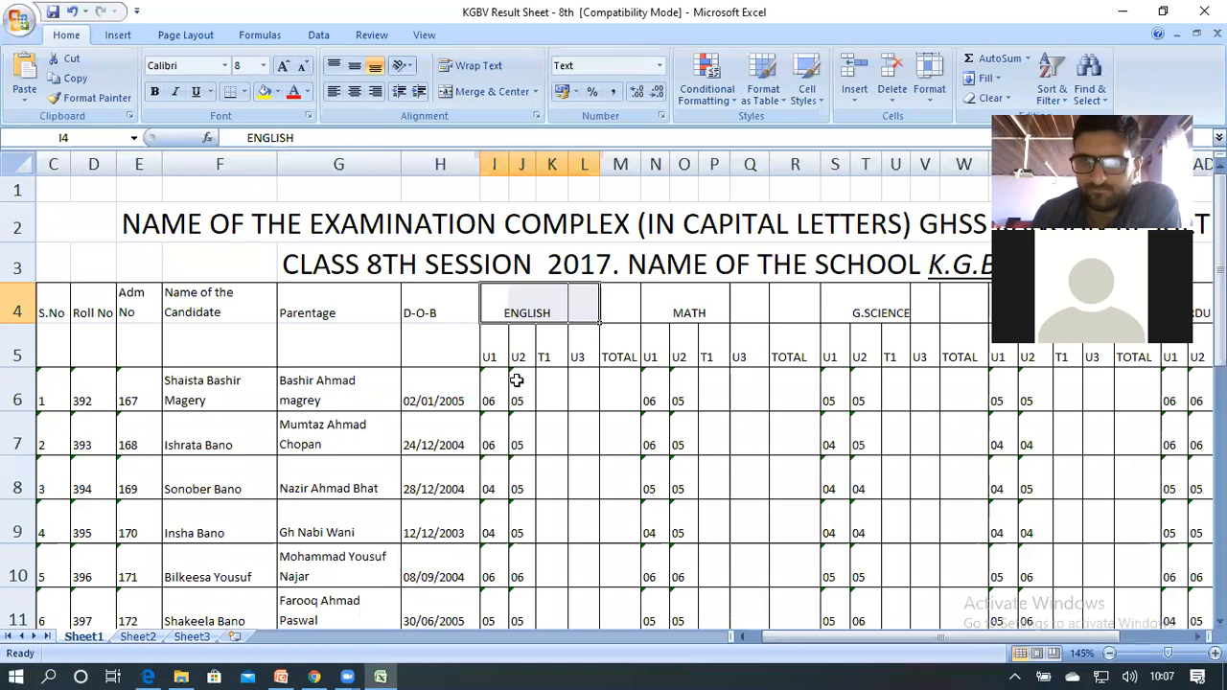
click(546, 347)
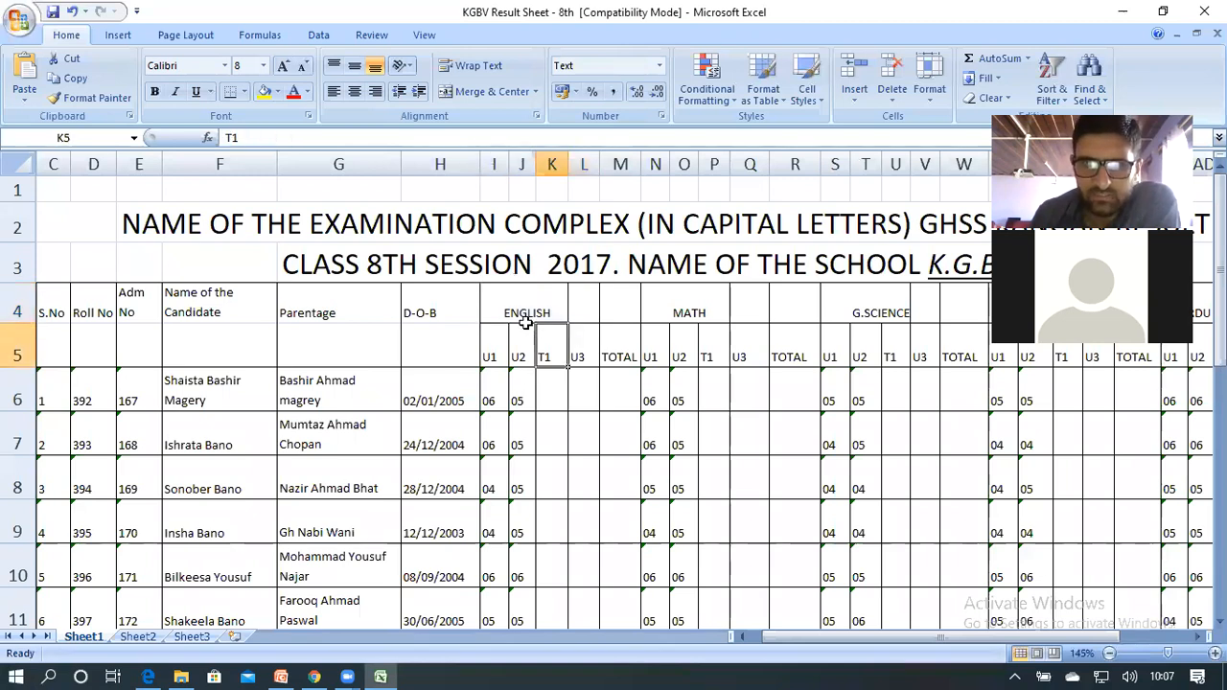
- Merge and center the ENGLISH heading across cells I4:L4, above U1, U2, T1 and U3
drag(501, 308, 583, 301)
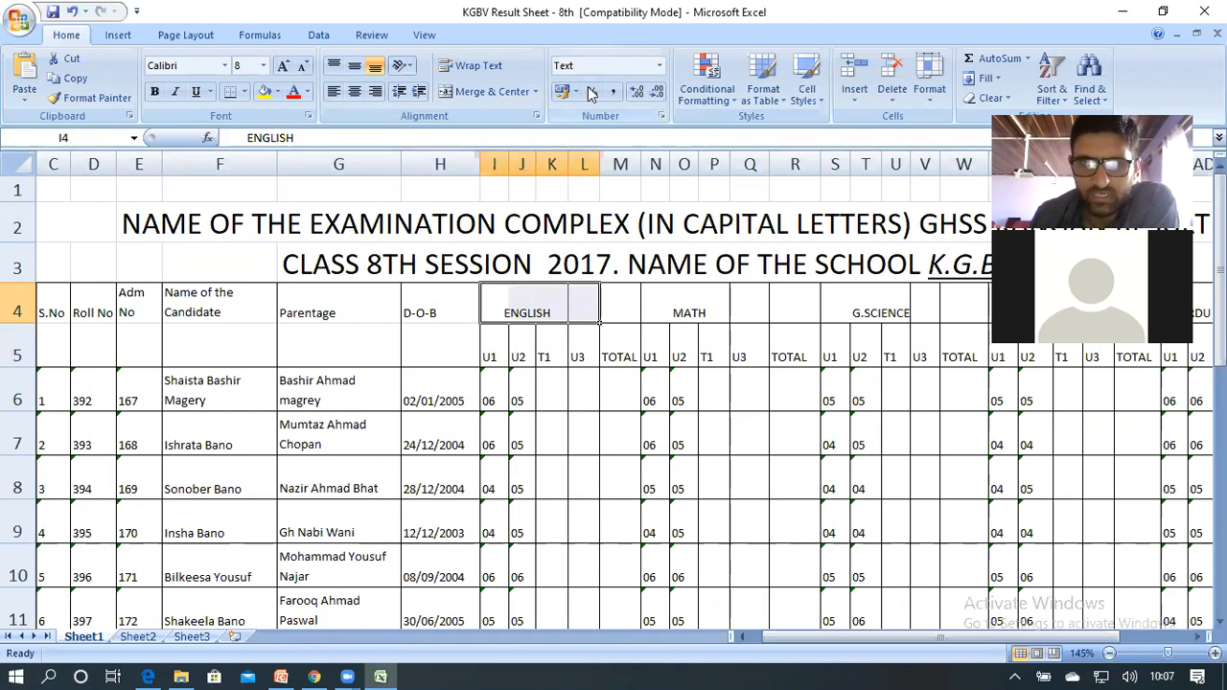
click(468, 95)
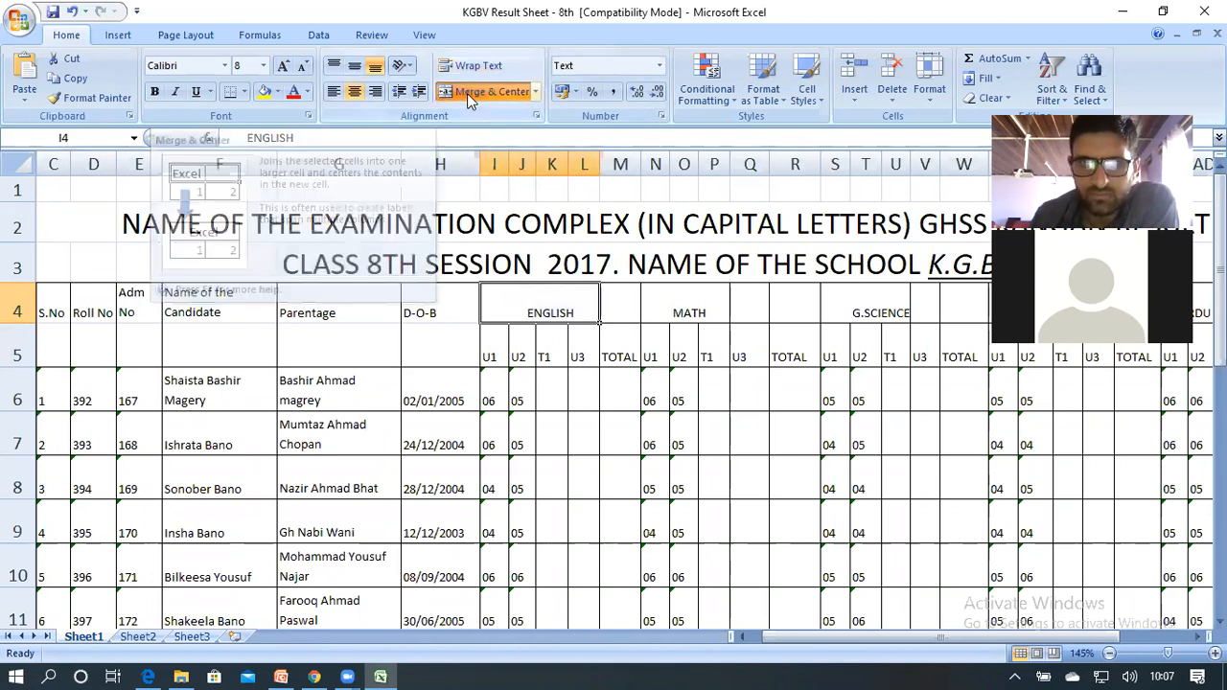
click(566, 418)
click(558, 305)
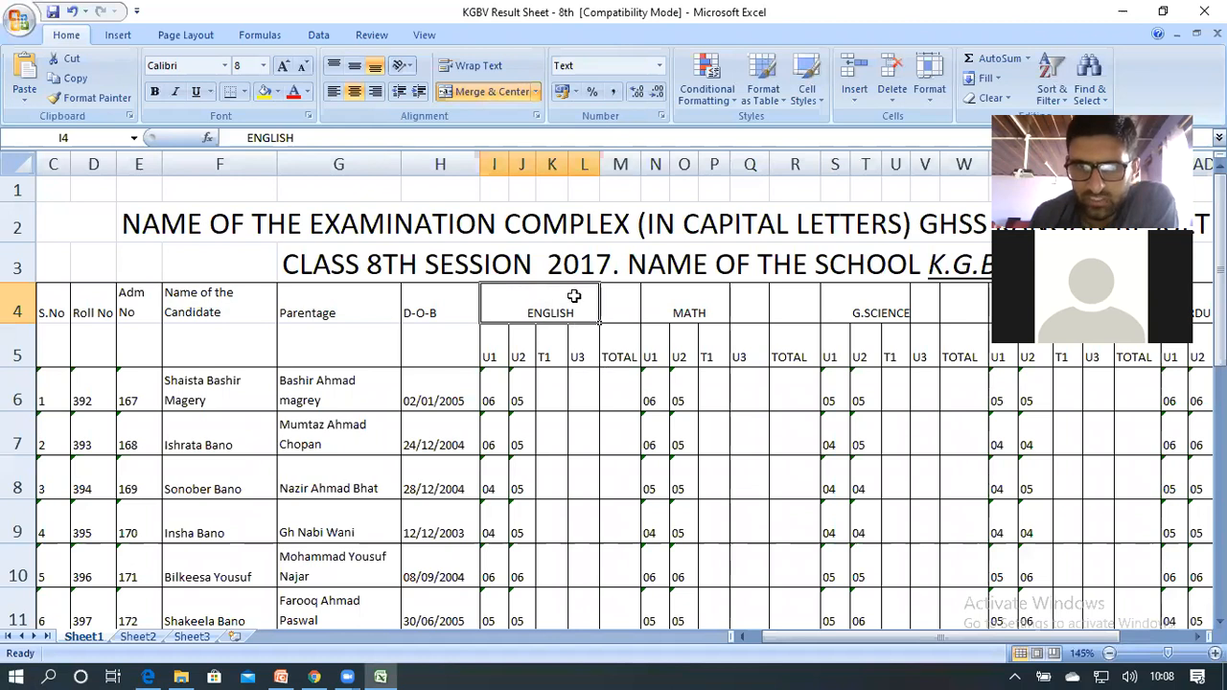
- Extend the merged, centered ENGLISH heading across cells I4:M4 so it also covers the TOTAL column
shift+click(629, 295)
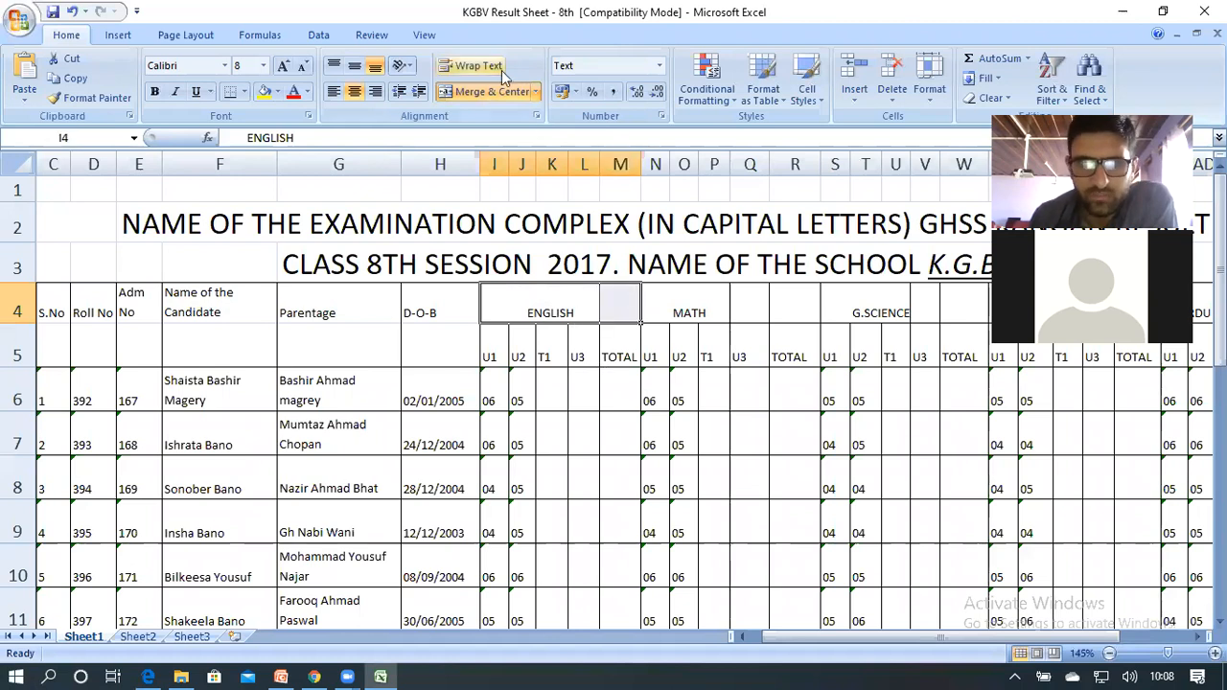
click(471, 93)
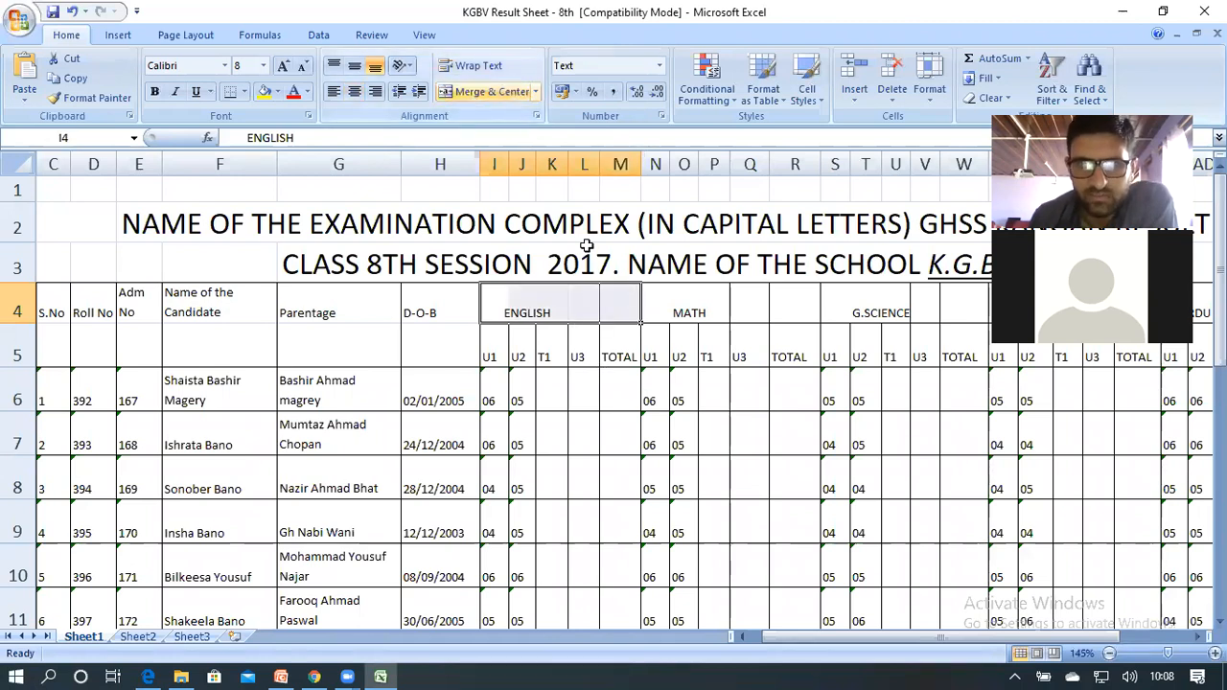
click(476, 93)
click(619, 350)
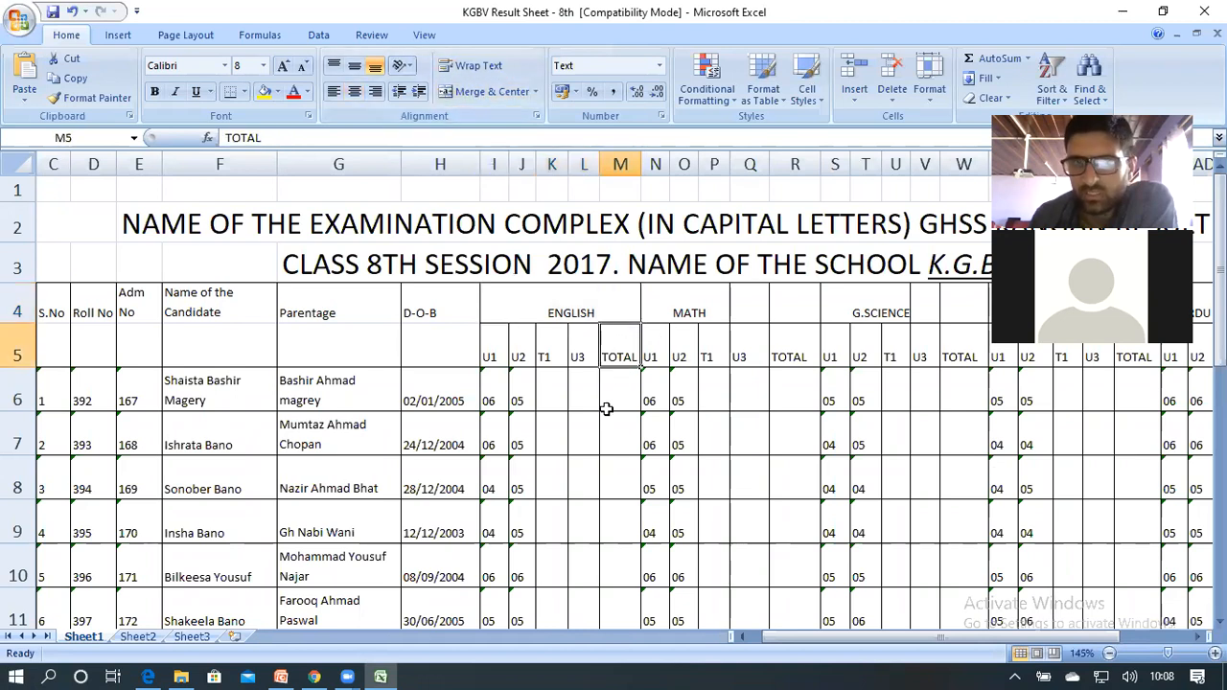
- Merge and center the MATH heading across cells N4:R4, above its U1 through TOTAL subheadings
click(687, 305)
mouse_move(687, 305)
mouse_down()
mouse_move(797, 305)
mouse_move(702, 308)
mouse_up()
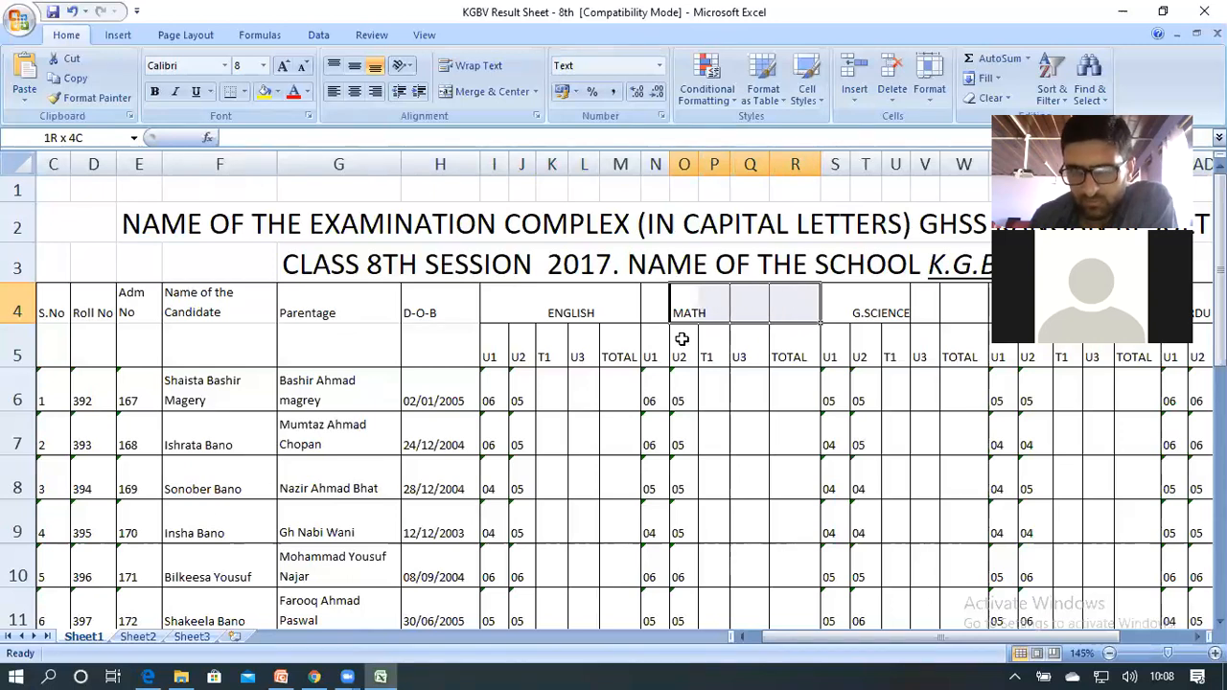
click(646, 342)
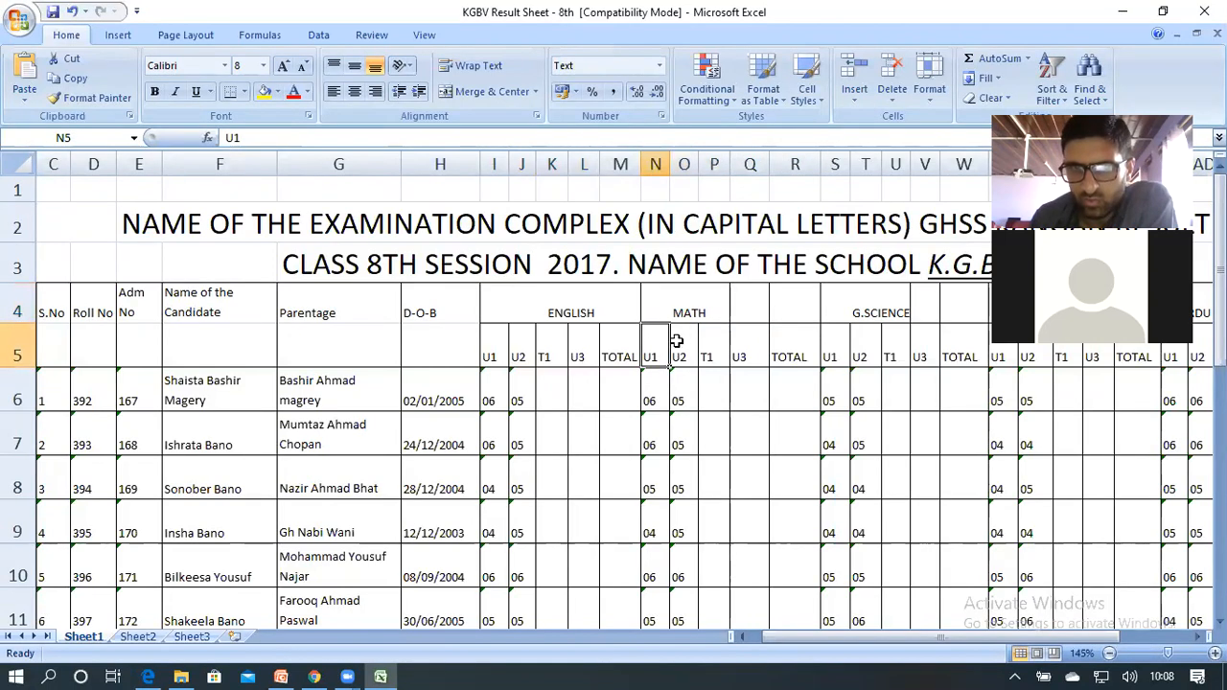
click(677, 343)
click(712, 345)
click(751, 343)
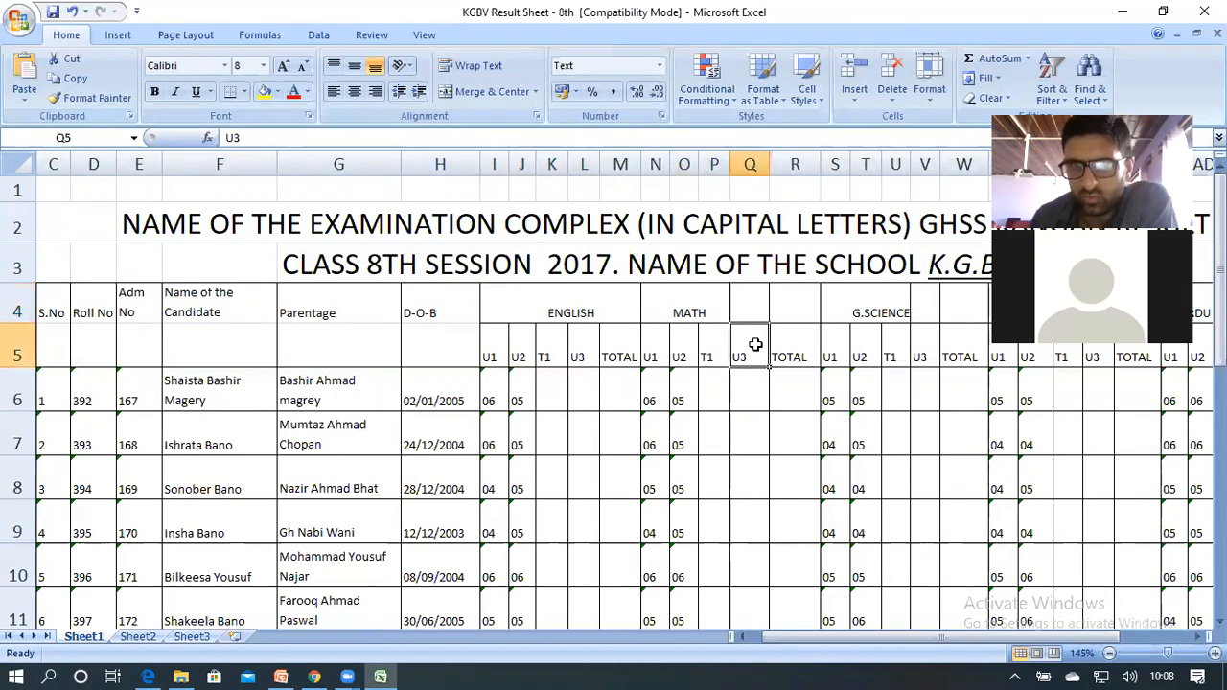
click(680, 308)
drag(680, 307, 710, 294)
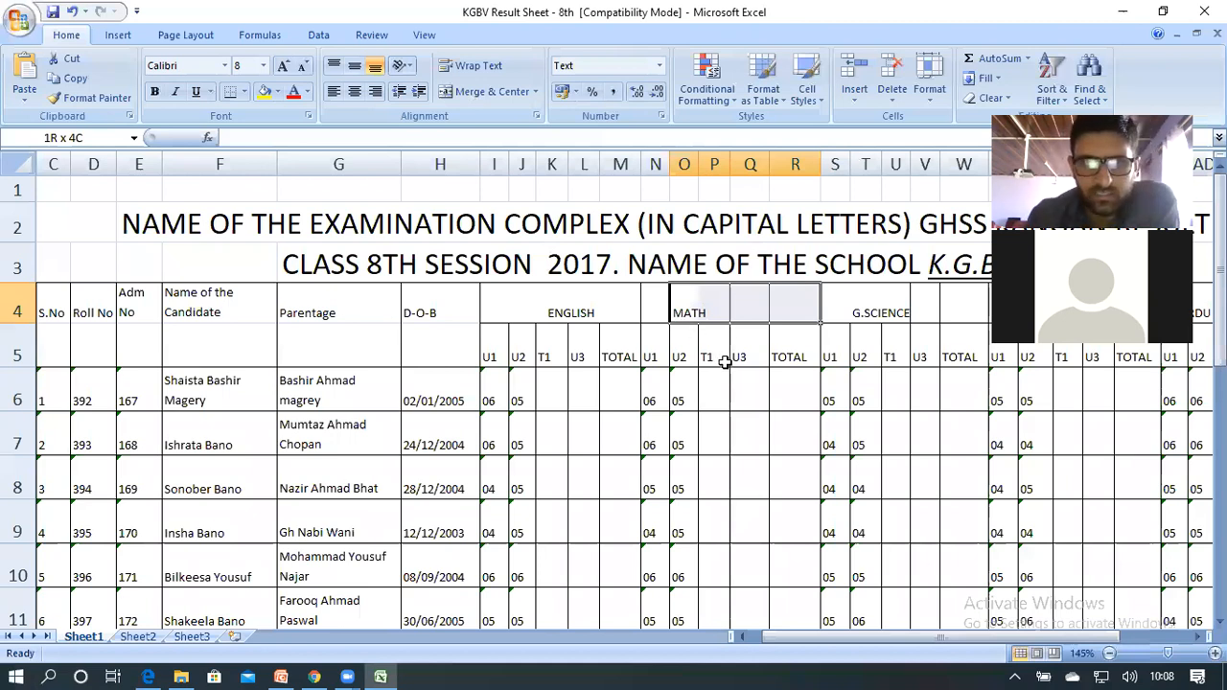
drag(657, 293, 779, 312)
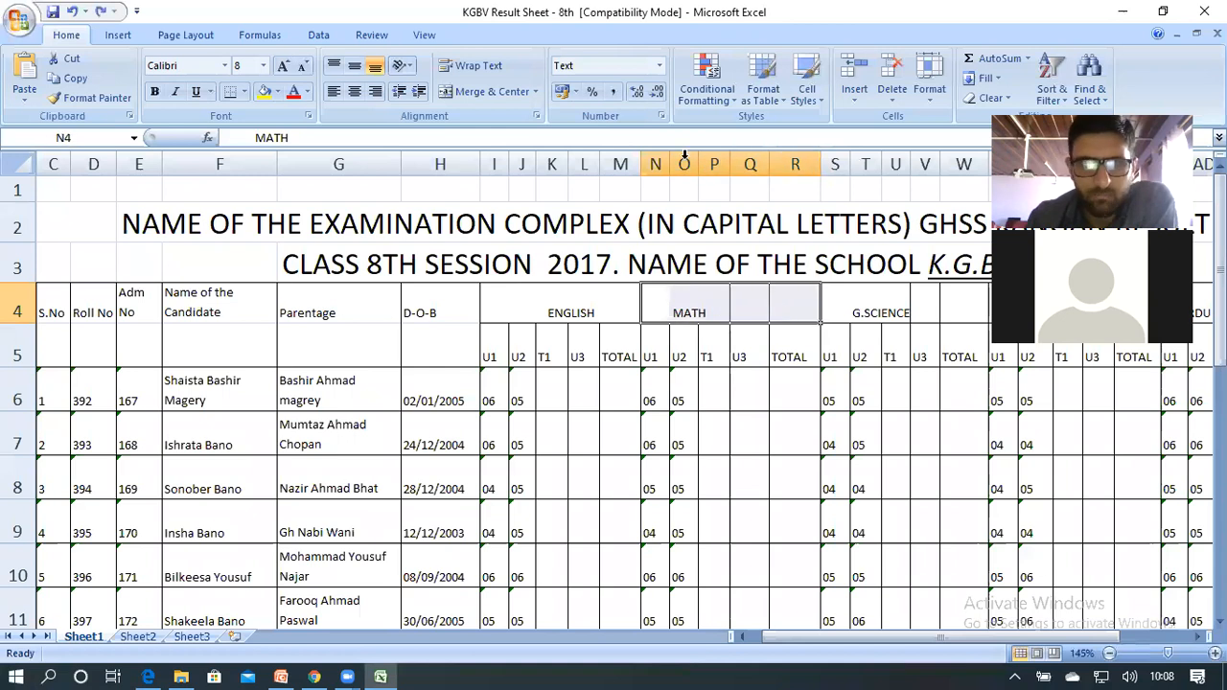
click(467, 89)
click(740, 422)
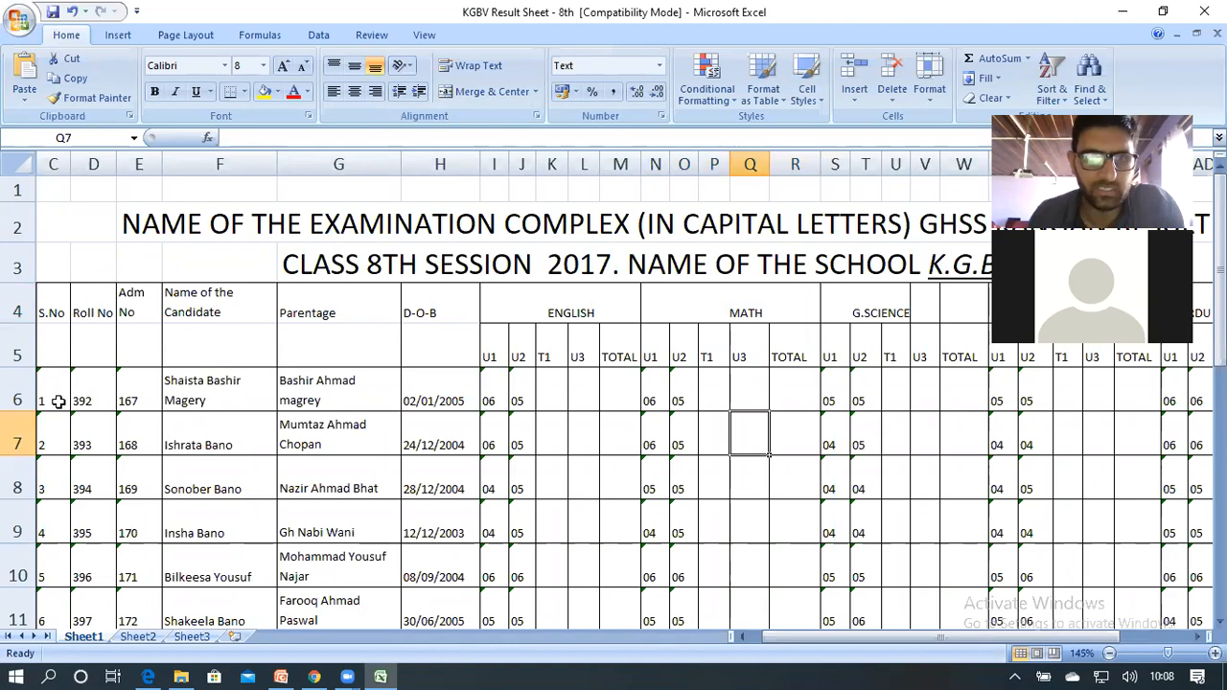
- Clear the serial numbers in C6:C21, and enter 1 in cell C6 and 2 in cell C7
drag(53, 391, 60, 574)
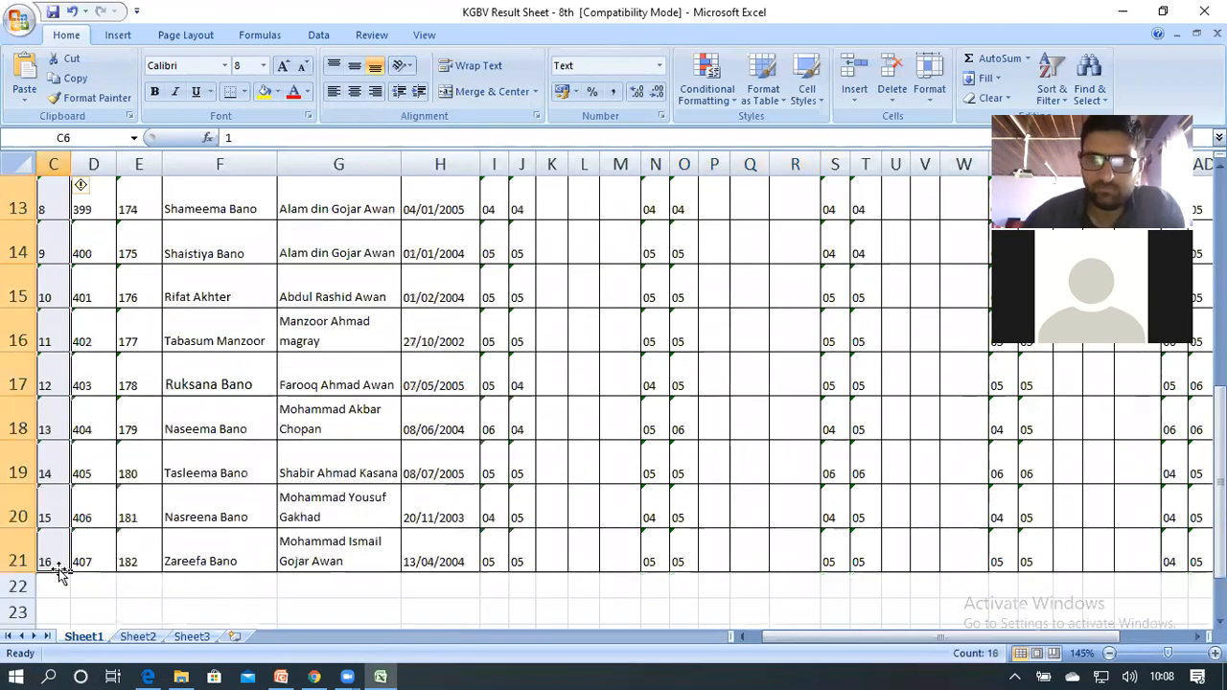
key(Delete)
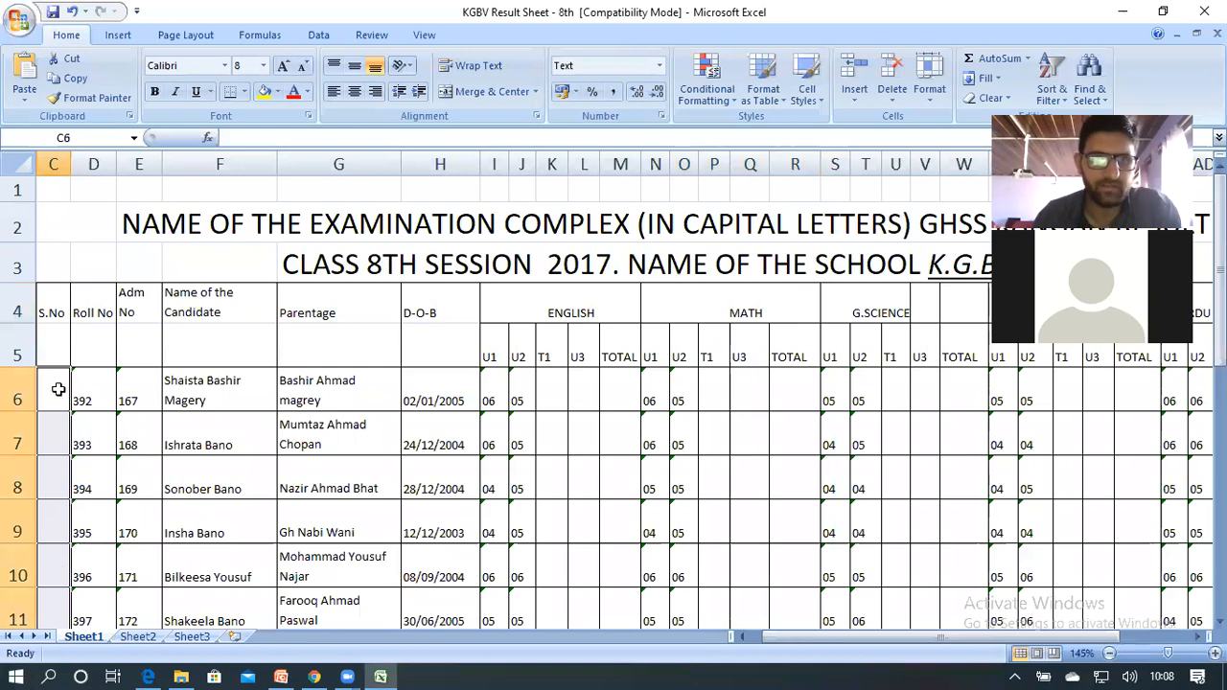
click(59, 389)
text(1)
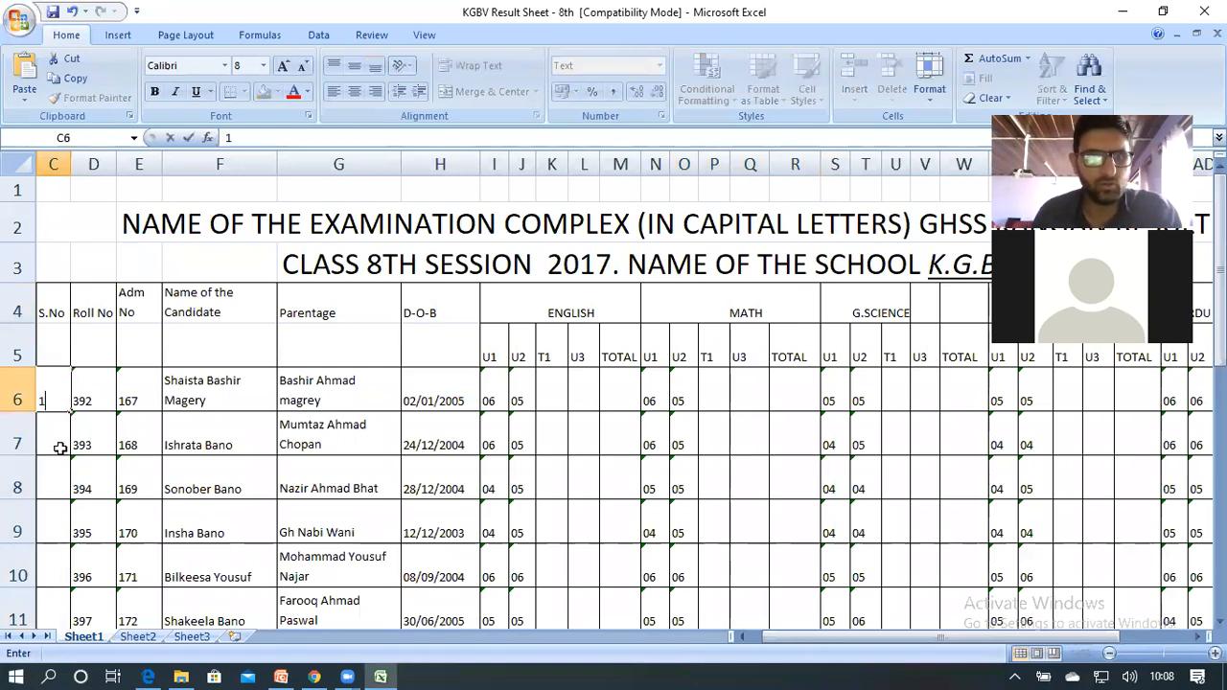
key(Return)
text(2)
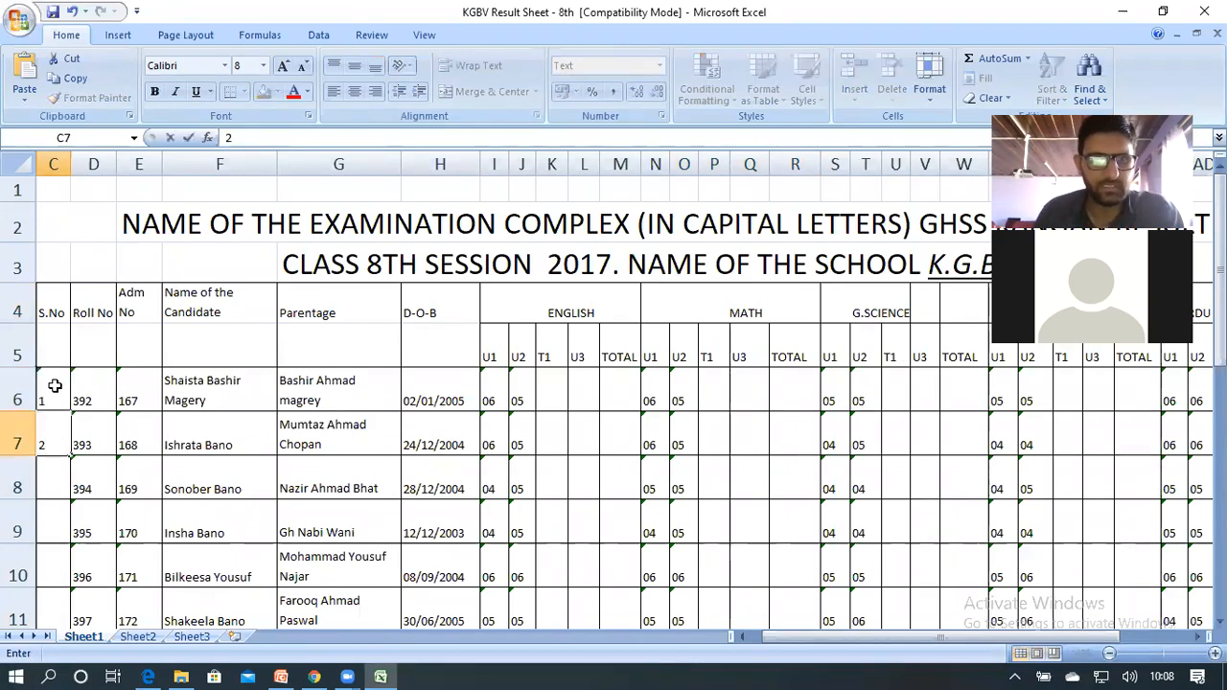
click(56, 388)
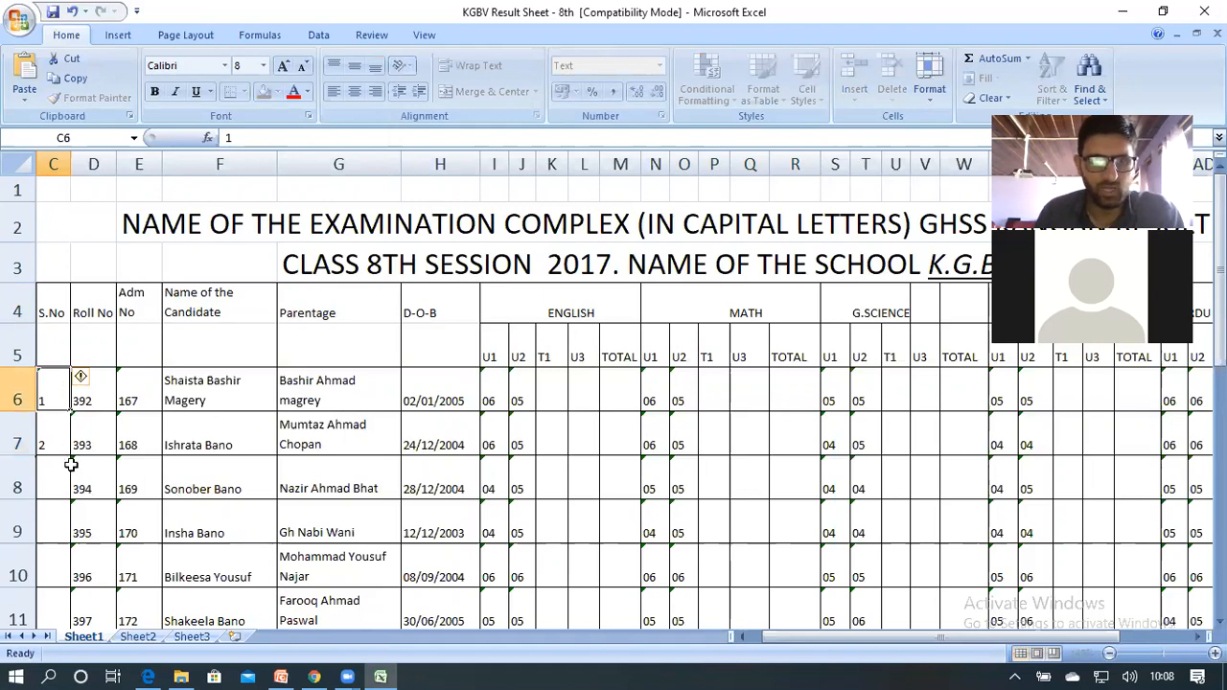
- Fill the serial number series from 1 and 2 down through C21, and fill the Roll No series from D6 down through D21
drag(72, 458, 68, 572)
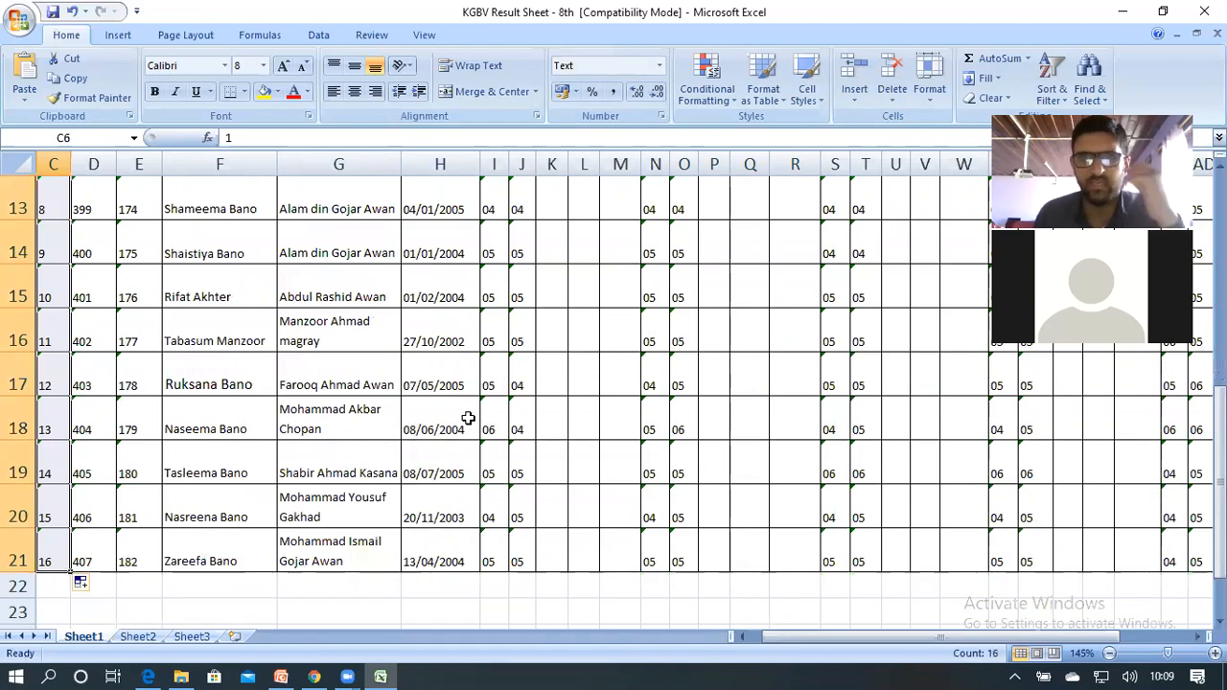
scroll(149, 311, up, 4)
click(100, 397)
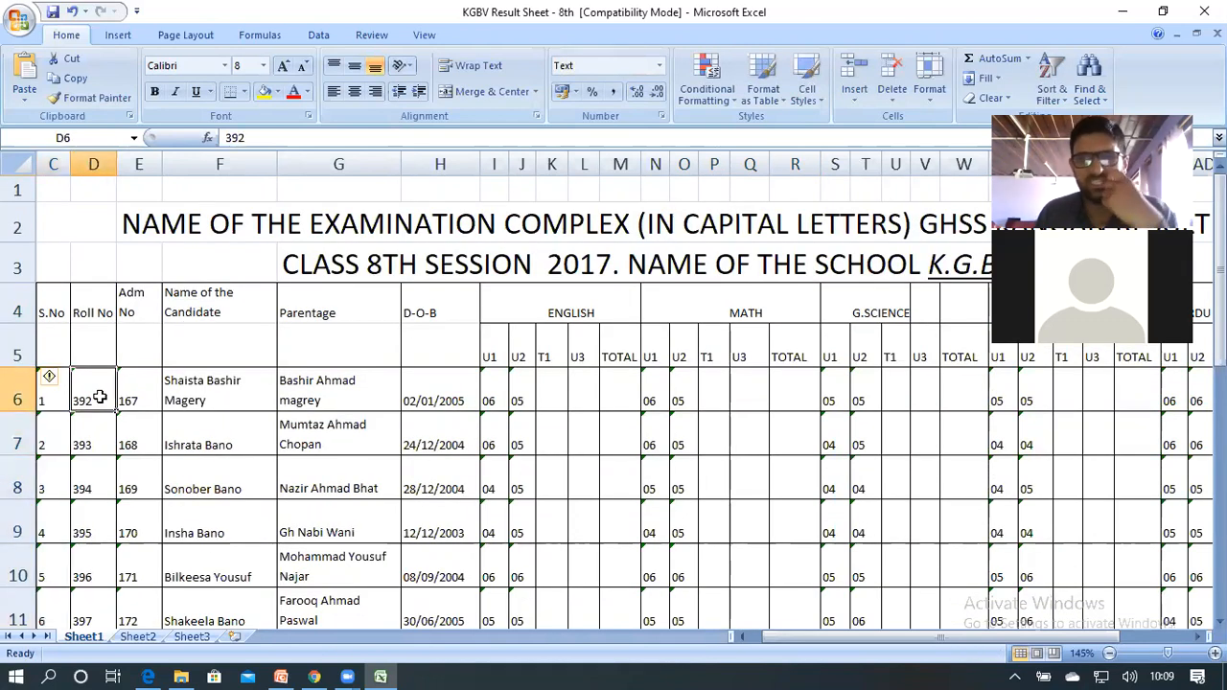
drag(100, 397, 119, 569)
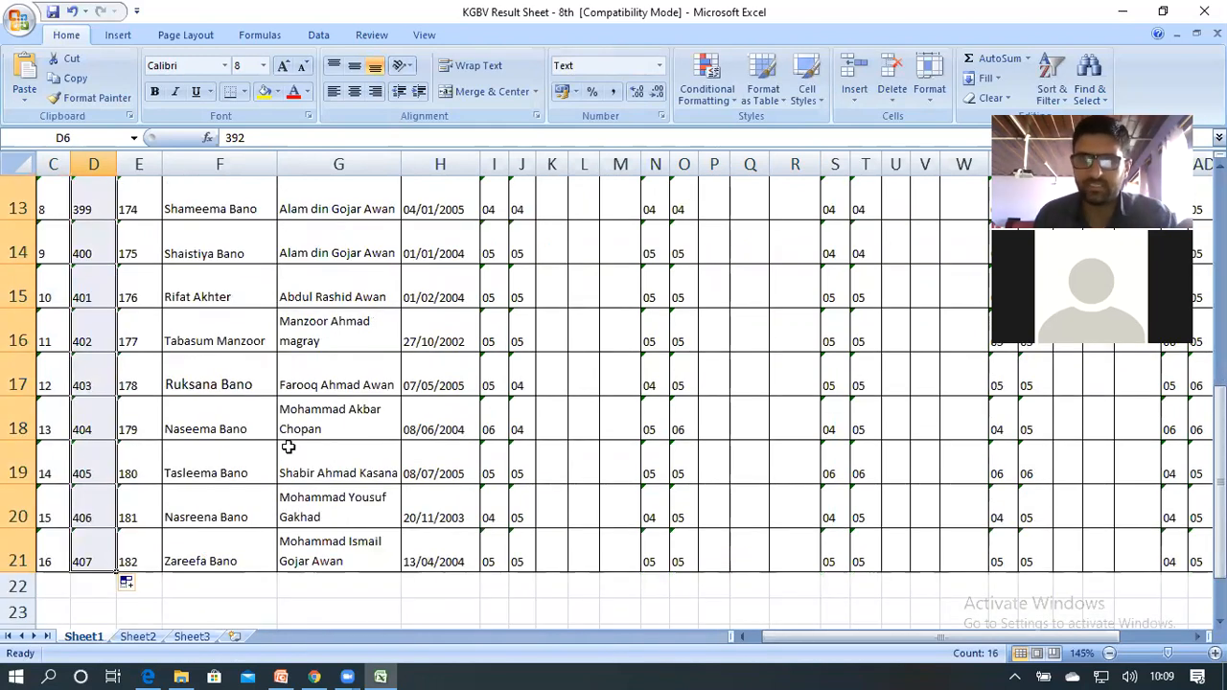
scroll(288, 446, up, 4)
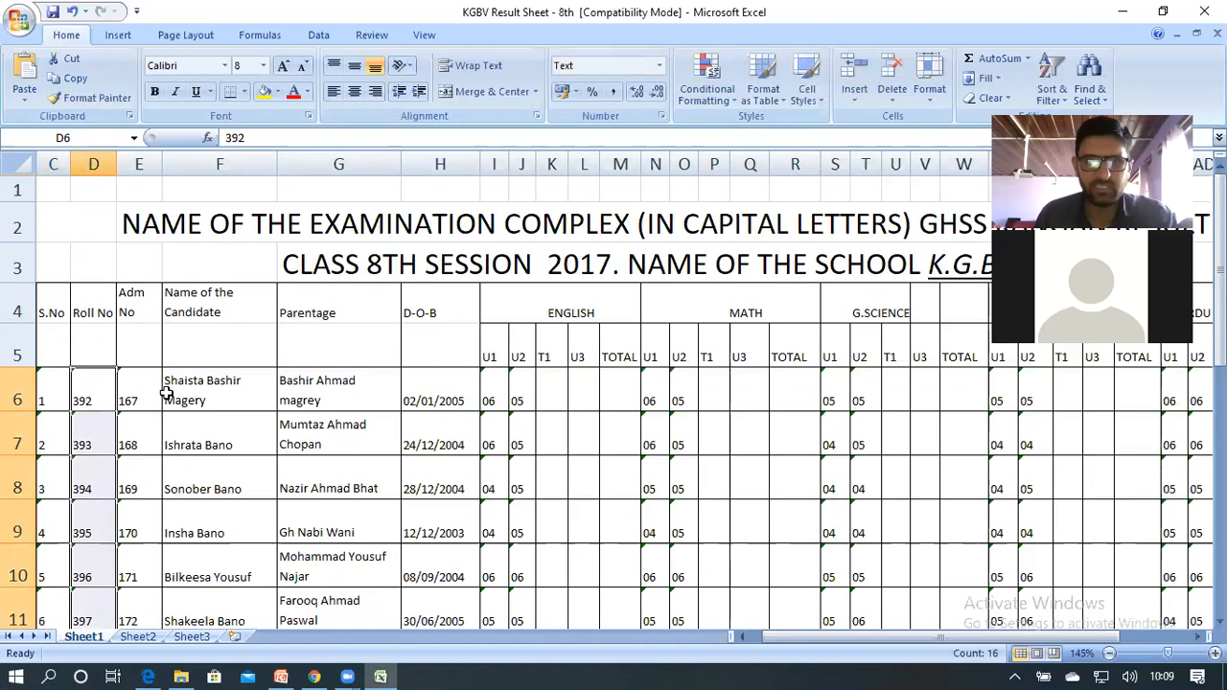
click(146, 389)
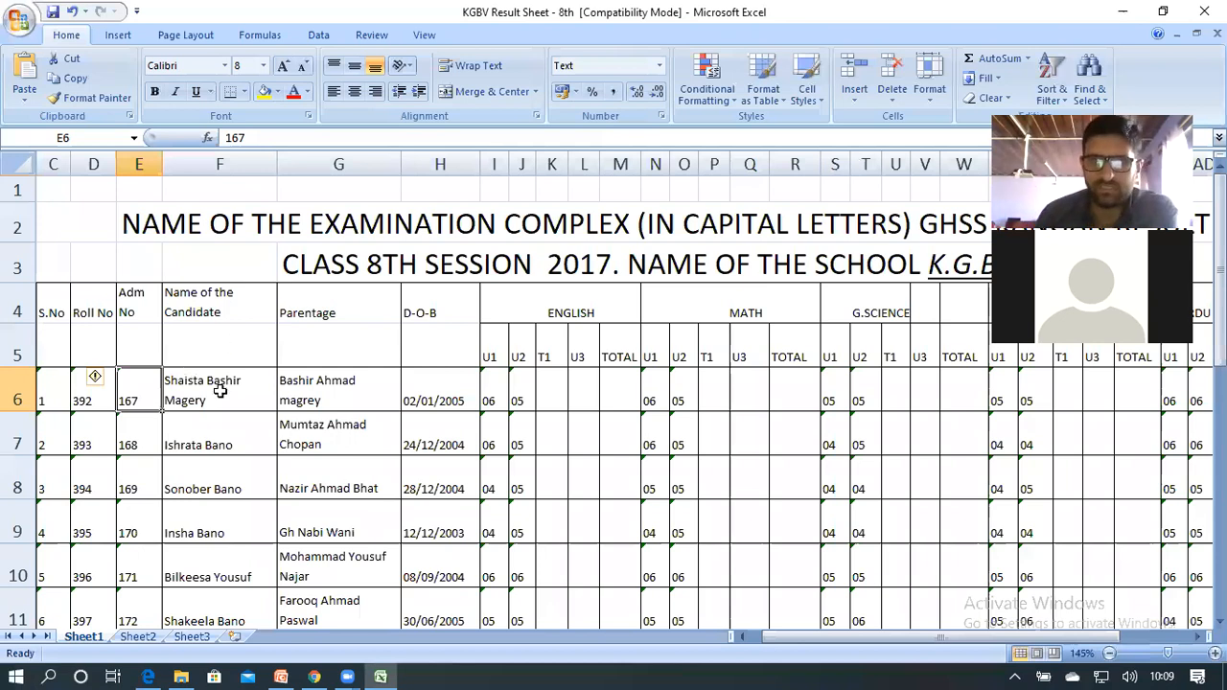
- Try to add the first candidate's English U1 and U2 marks in cell K6 with the formula =I6+J6
click(554, 389)
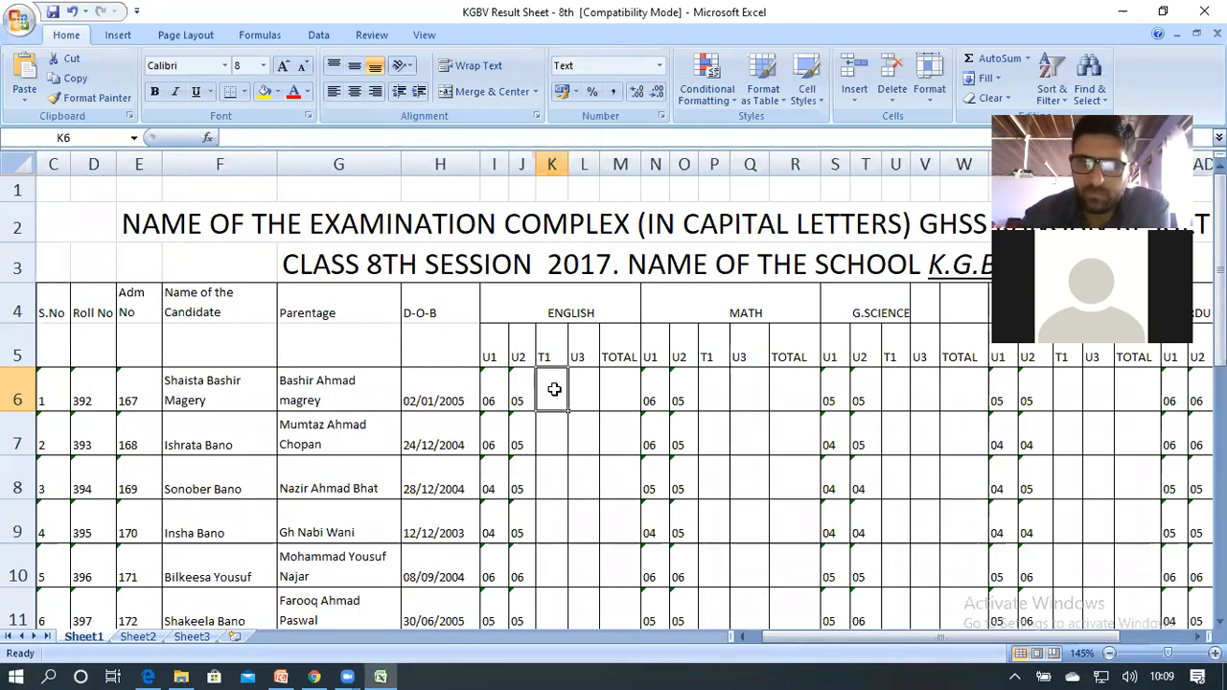
text(=)
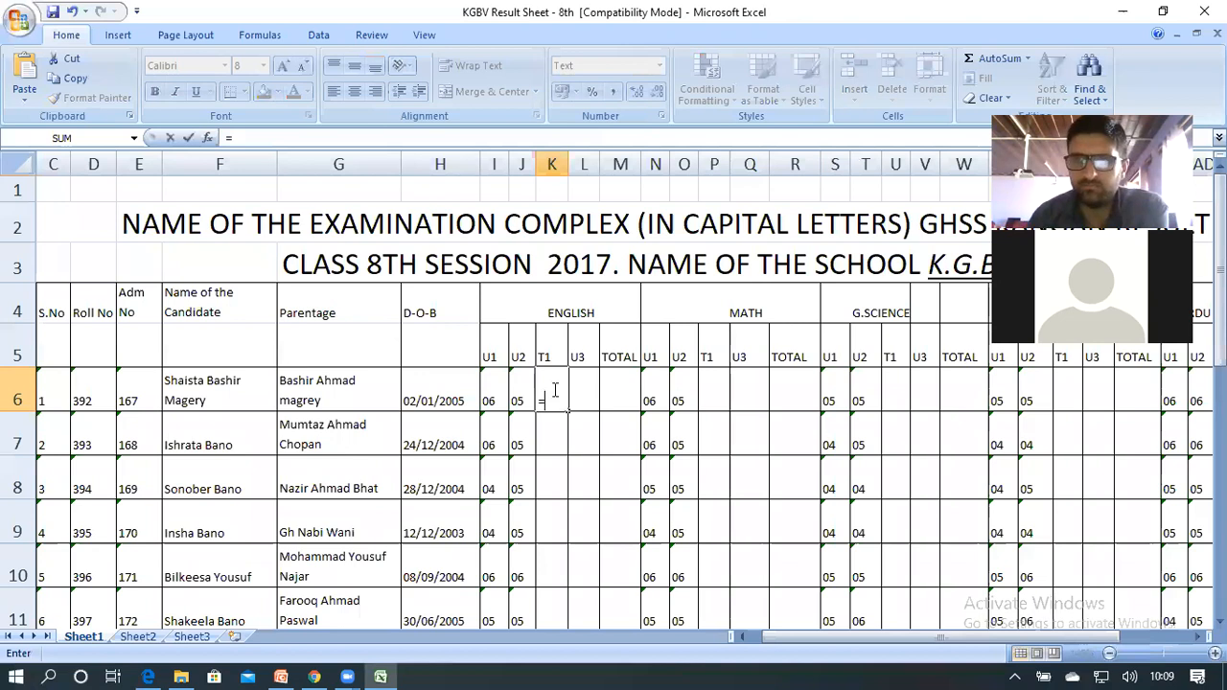
click(491, 381)
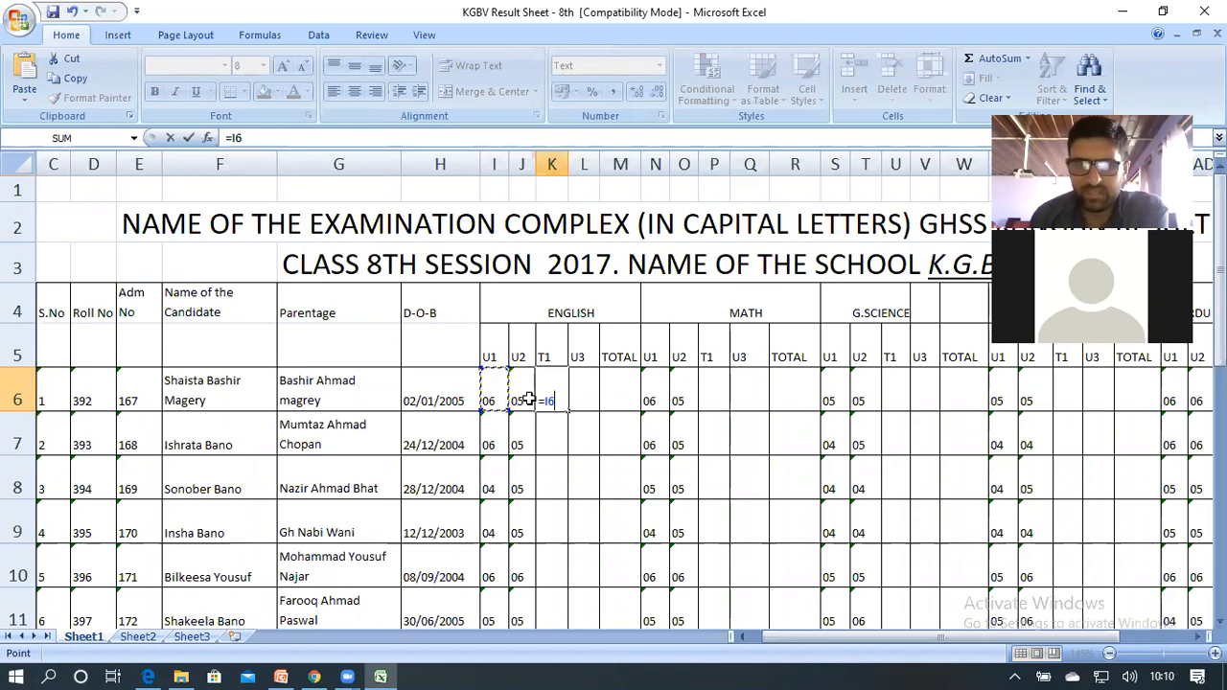
text(+)
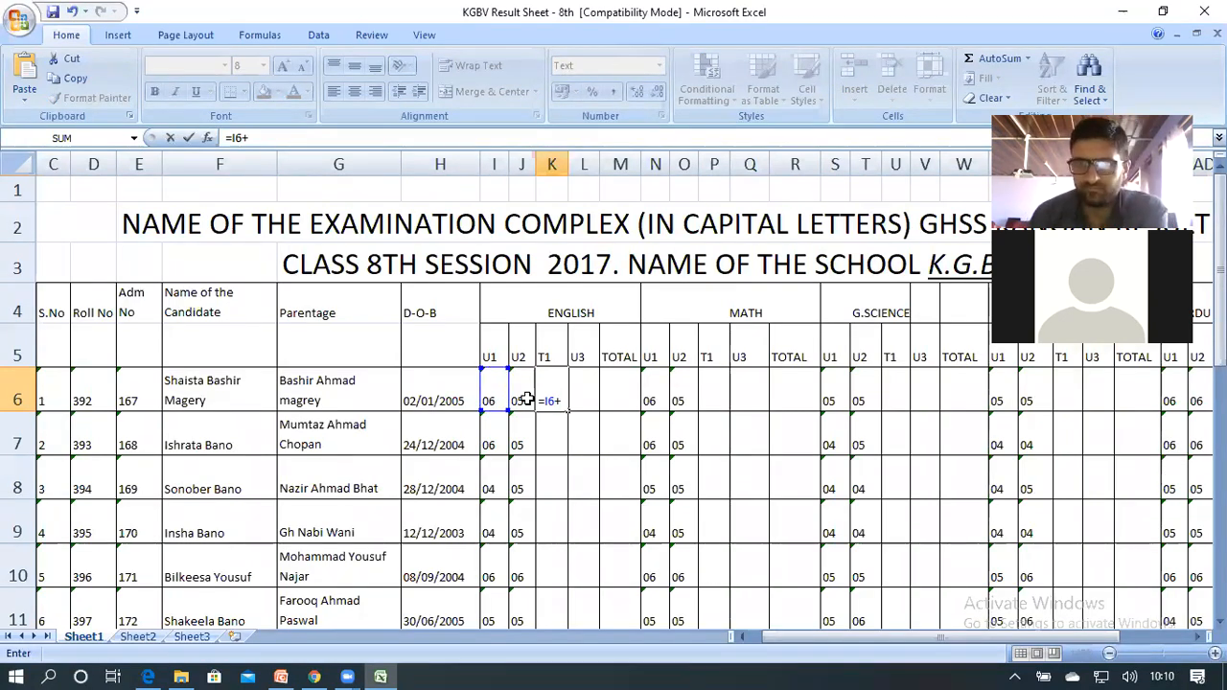
click(526, 401)
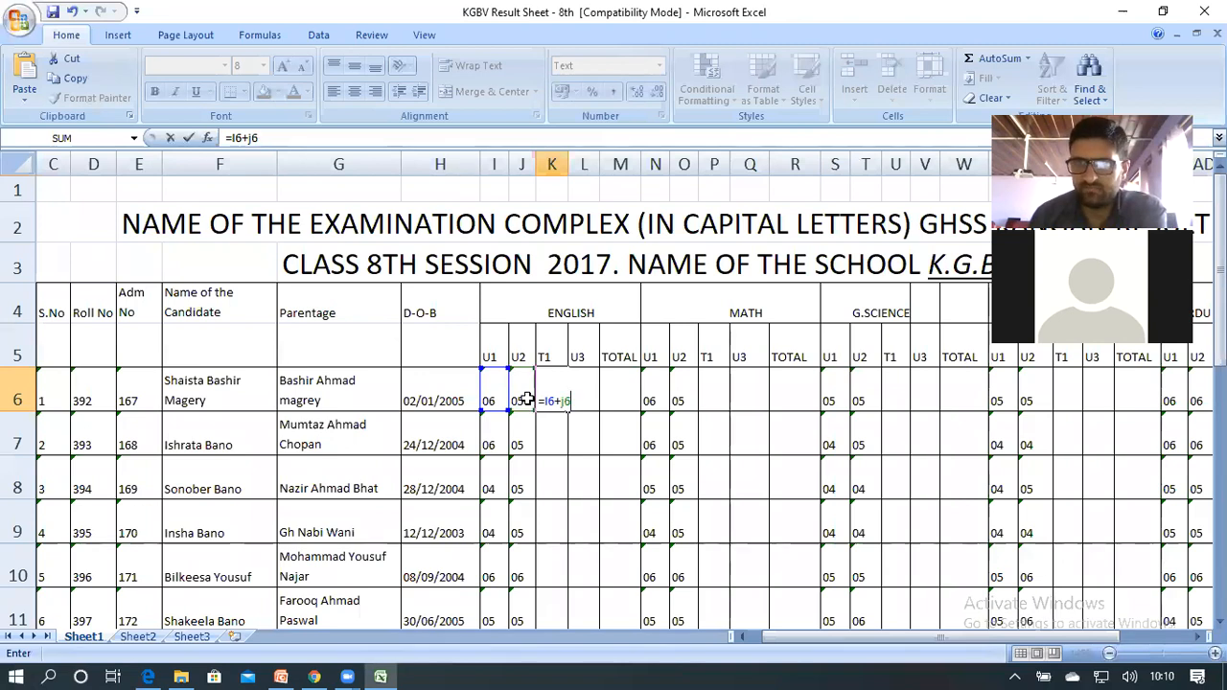
key(Return)
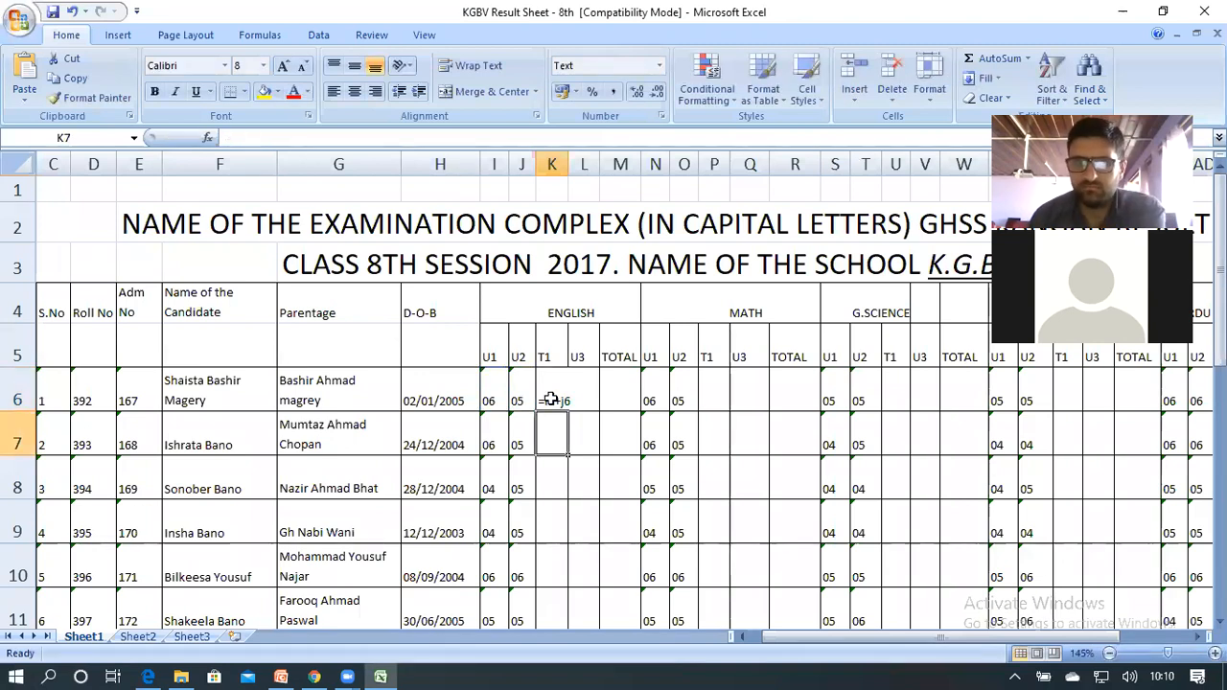
- Replace the content of cell K6 with the formula =i6+j6, entering both cell references manually
click(551, 400)
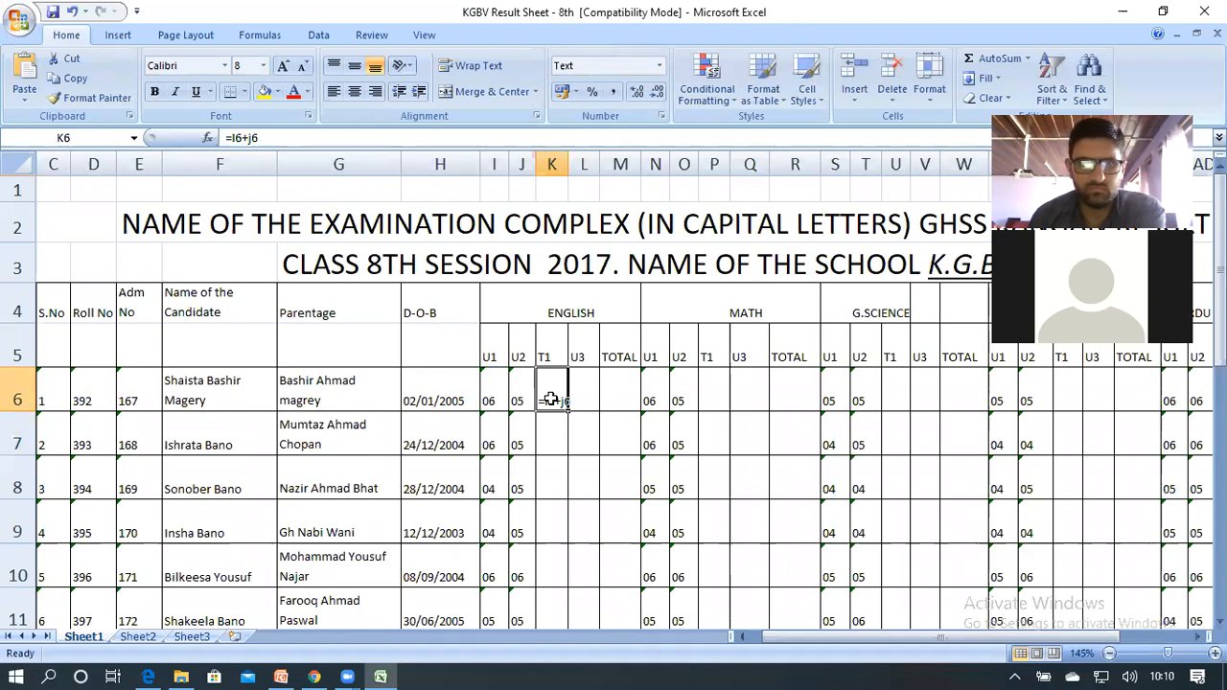
double_click(564, 404)
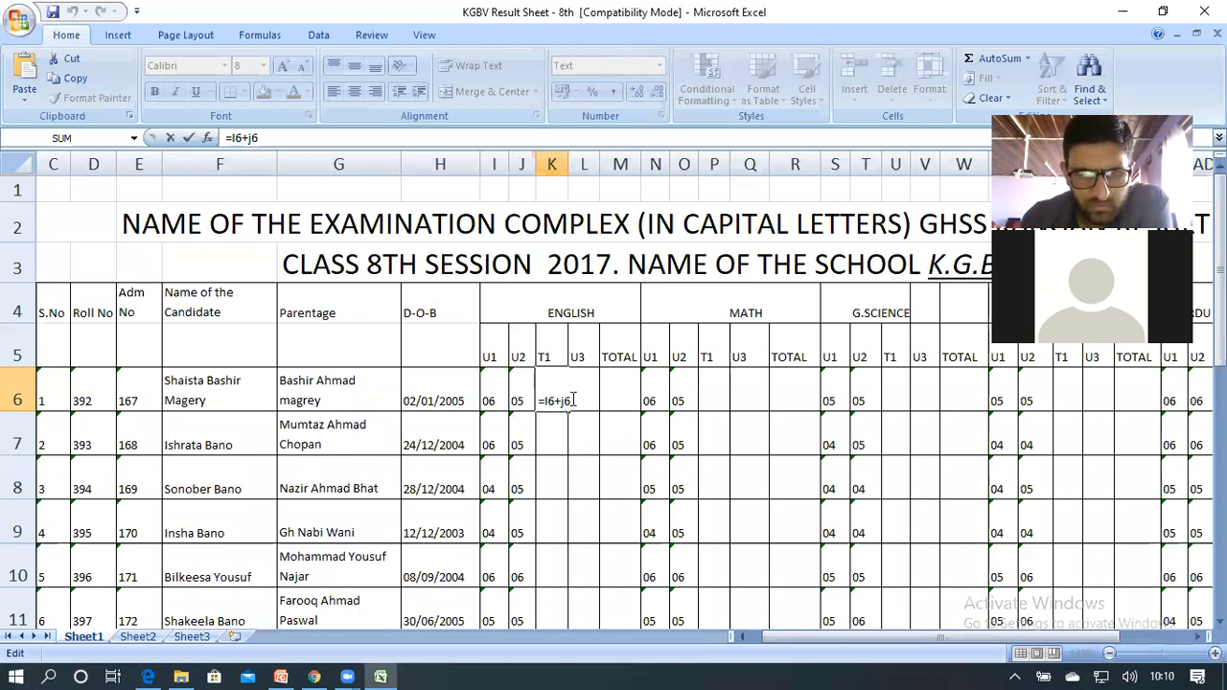
drag(573, 400, 526, 403)
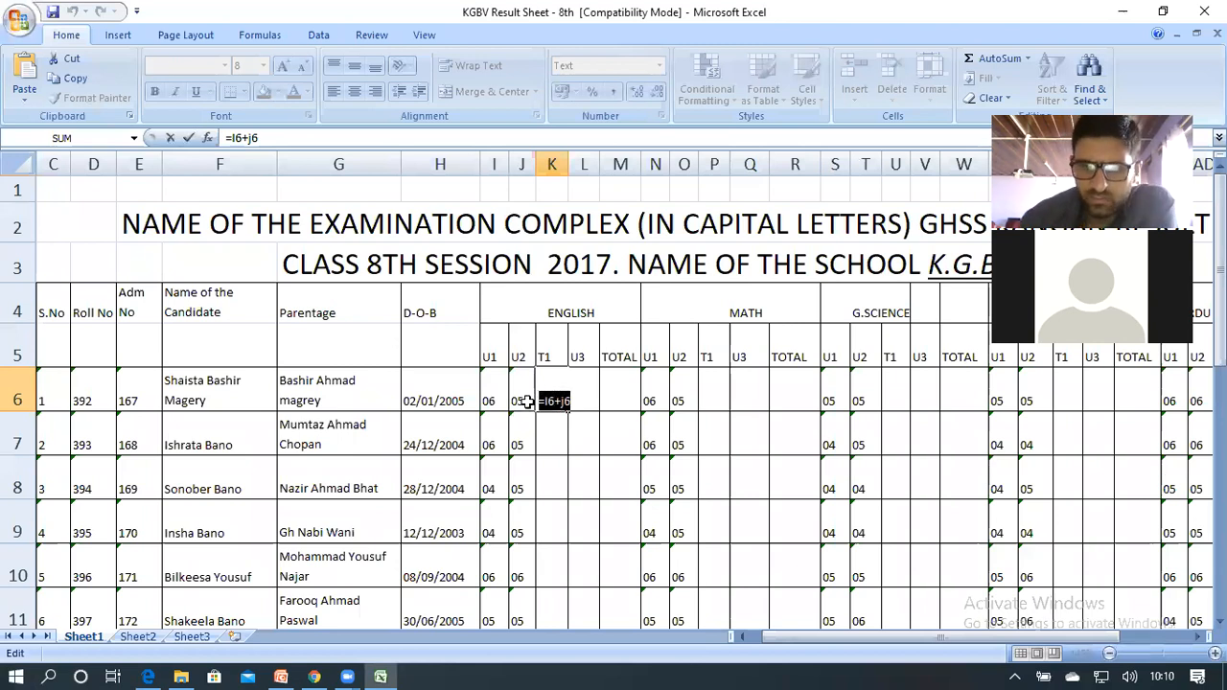
text(=I)
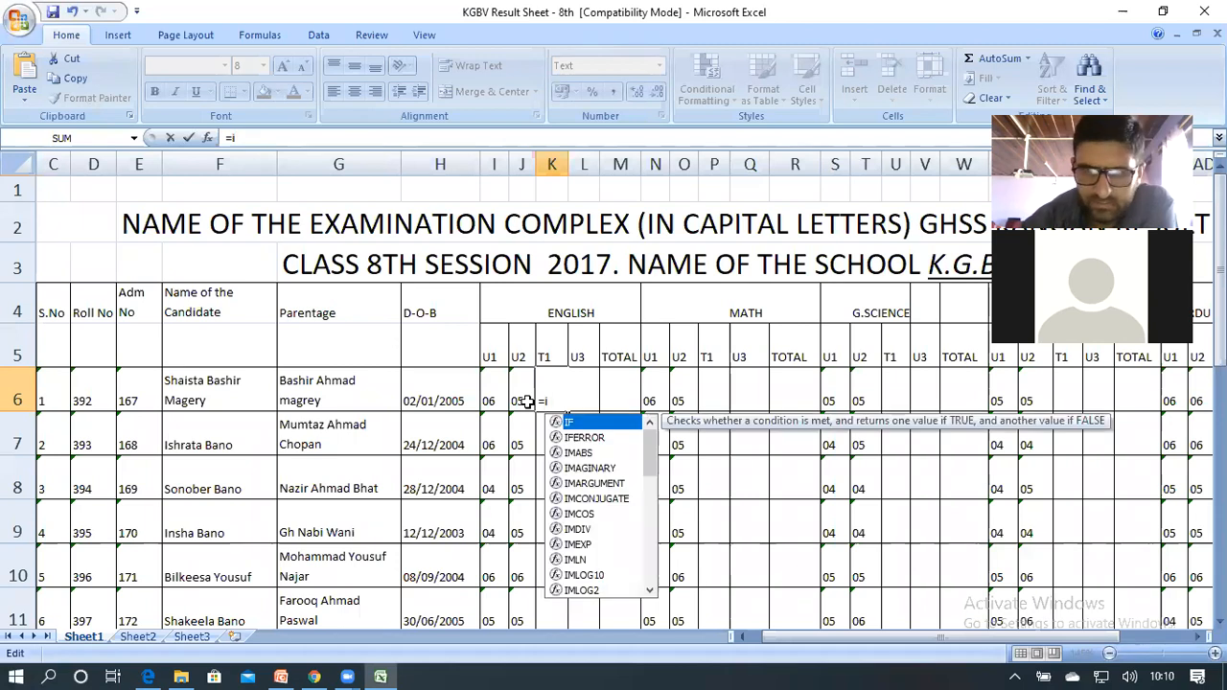
text(6+)
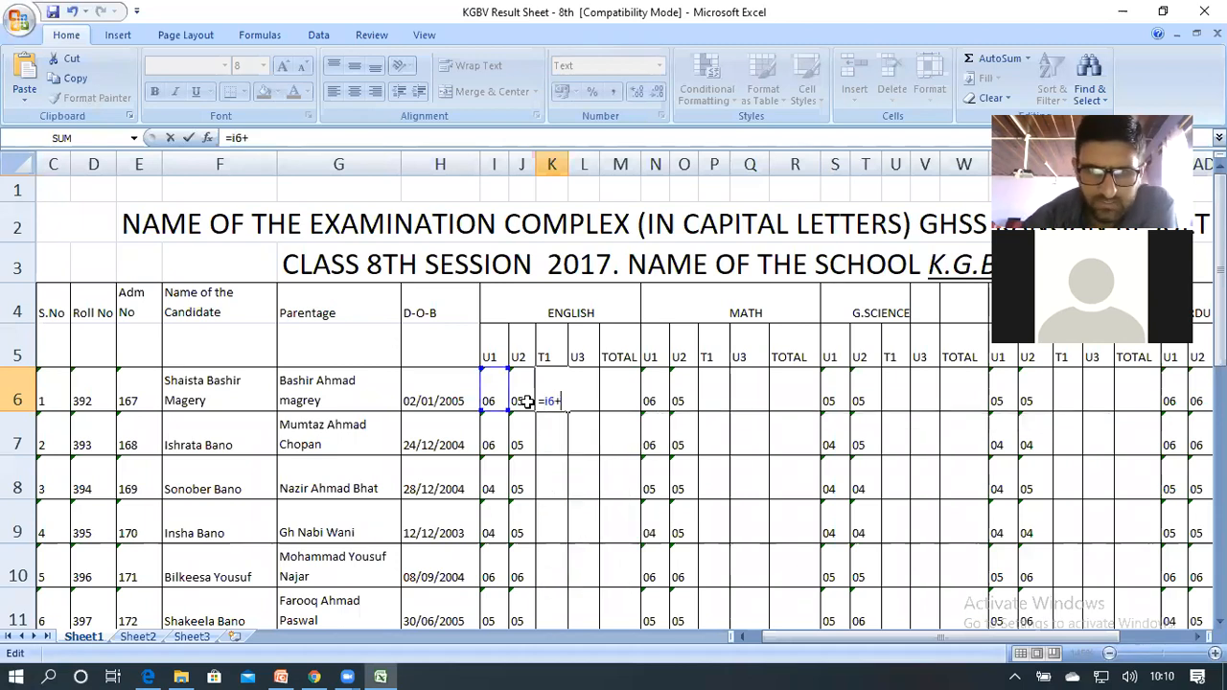
text(j)
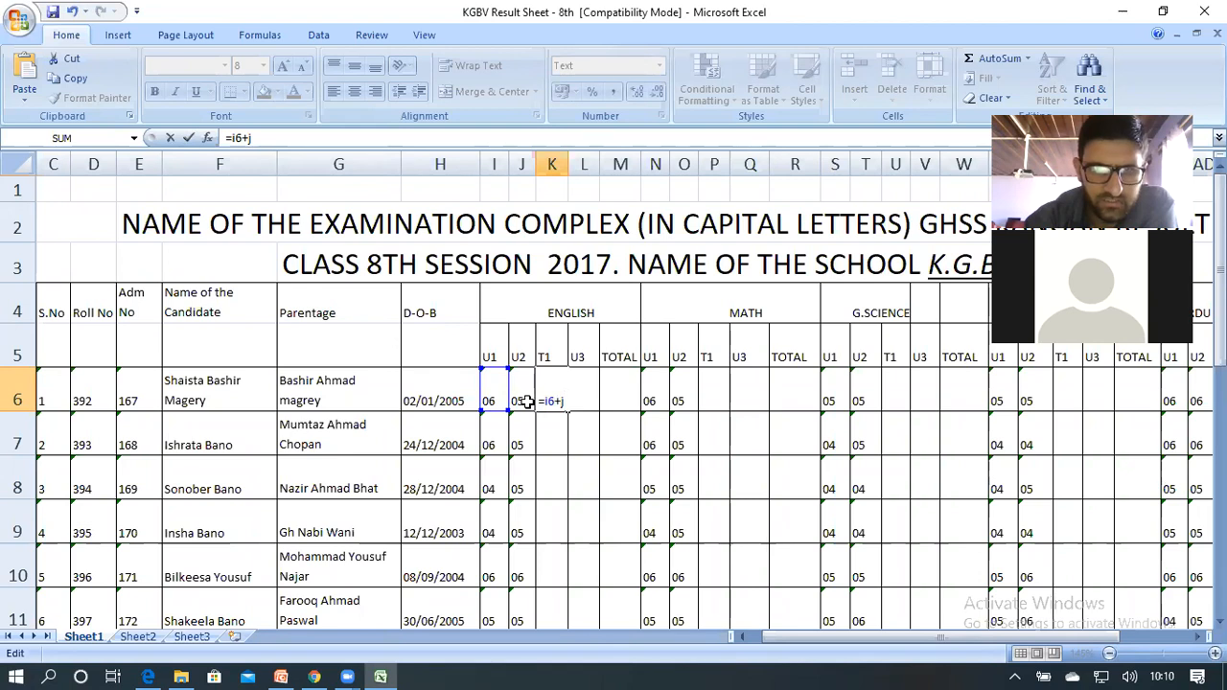
text(6)
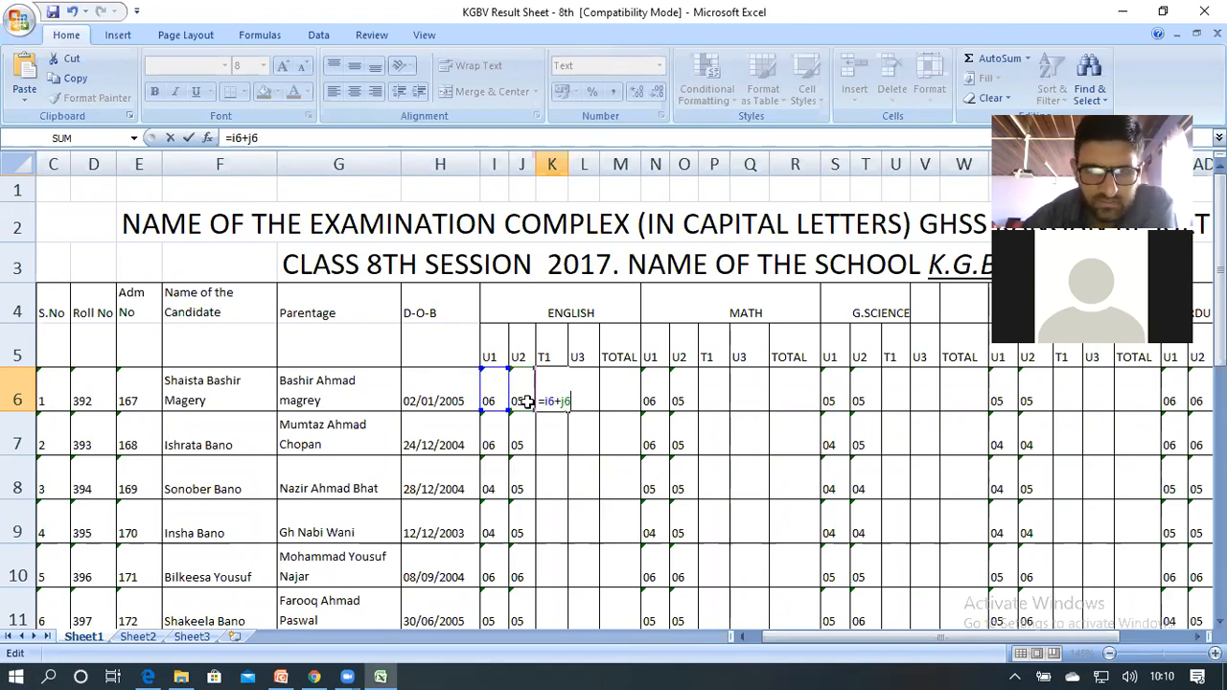
key(Return)
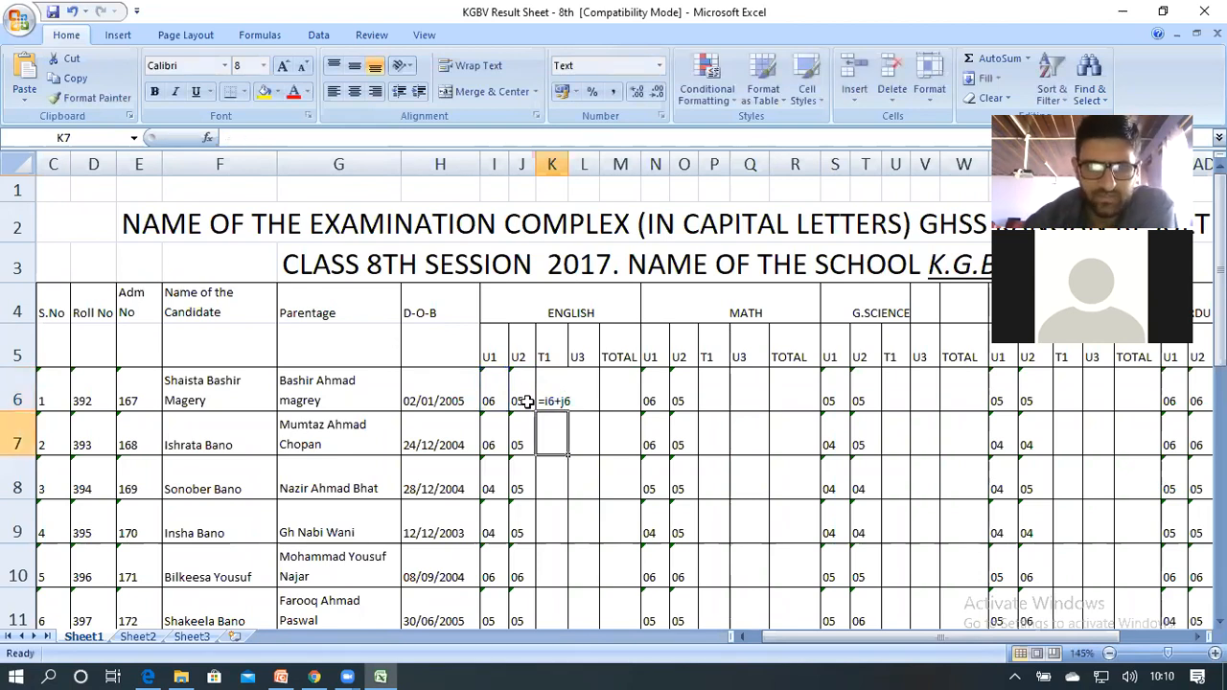
- Widen column K slightly and apply the Number format to the English T1 cells from K6 downward
drag(570, 159, 576, 158)
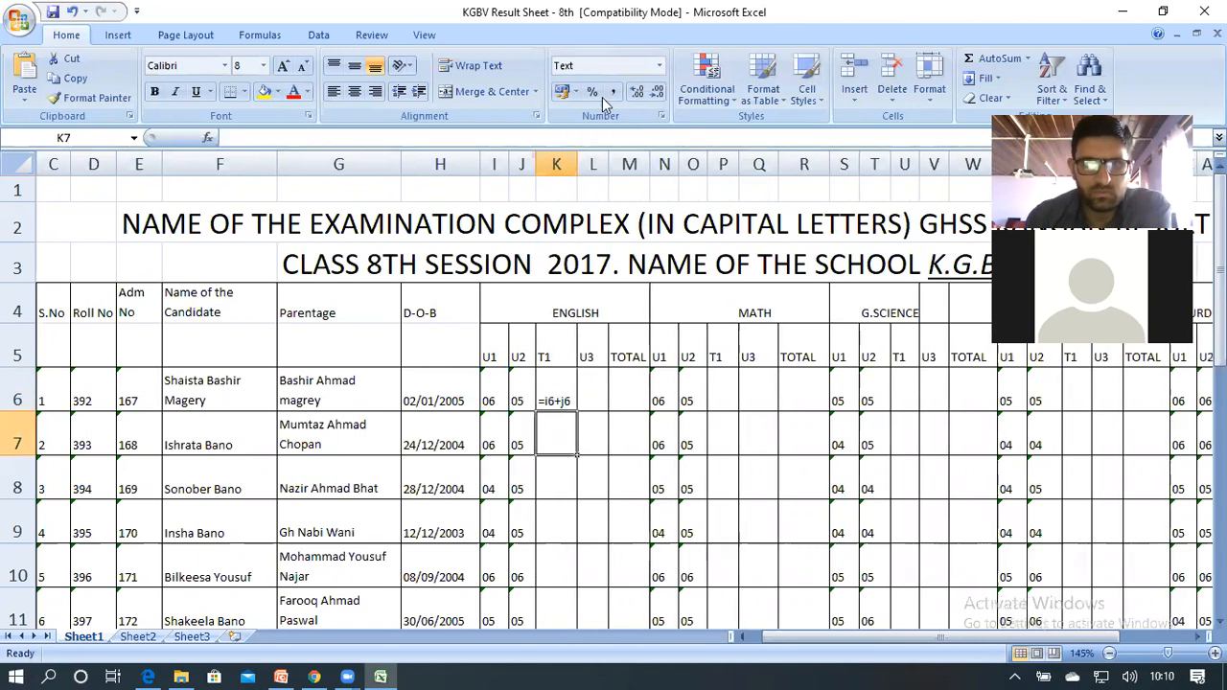
click(555, 151)
drag(554, 400, 573, 532)
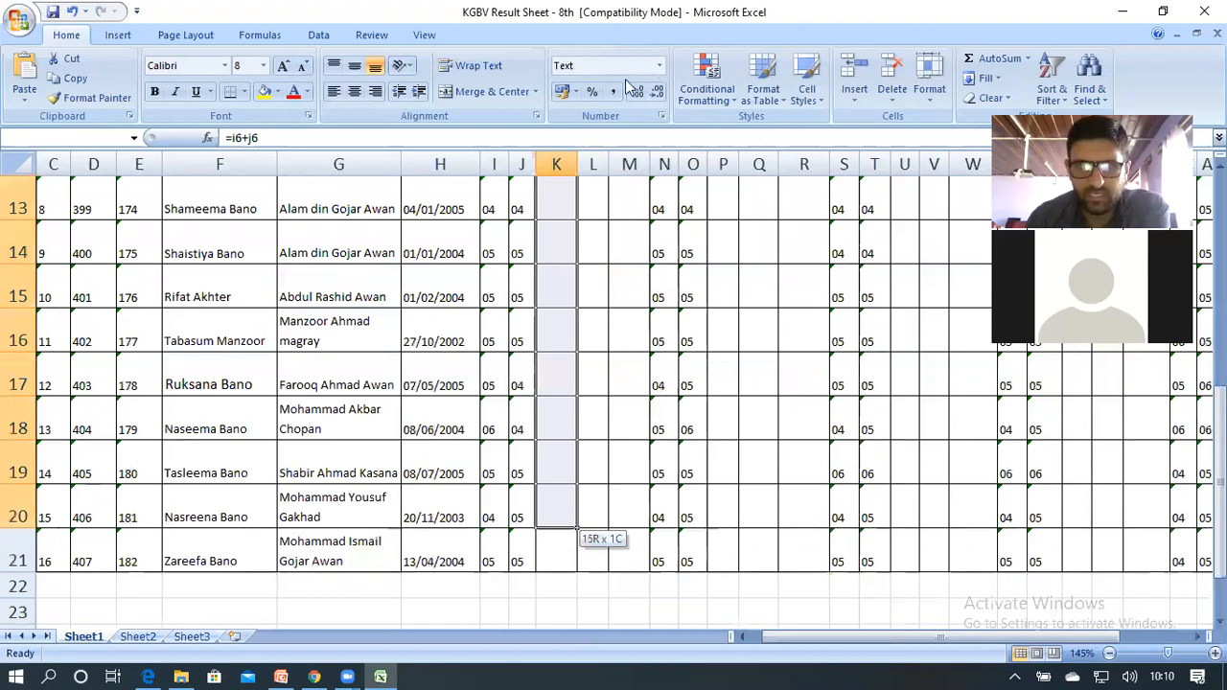
click(659, 67)
click(575, 133)
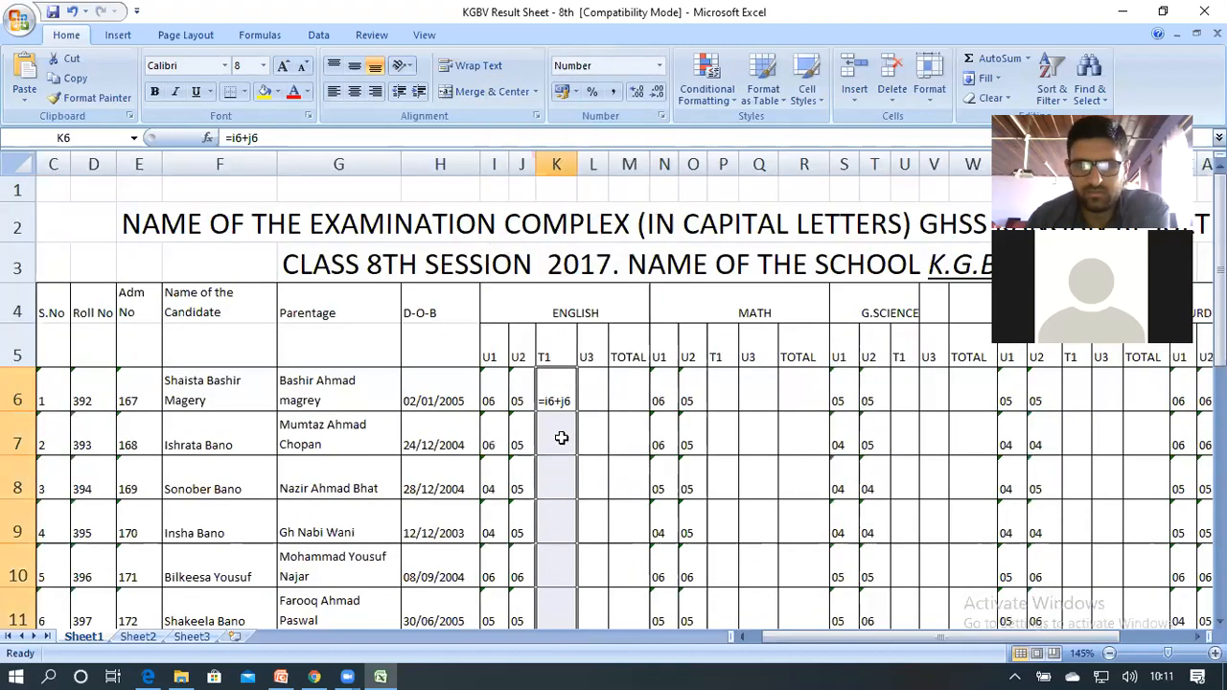
- Re-enter the existing formula =i6+j6 in cell K6 so that it calculates under the Number format
click(564, 393)
double_click(564, 393)
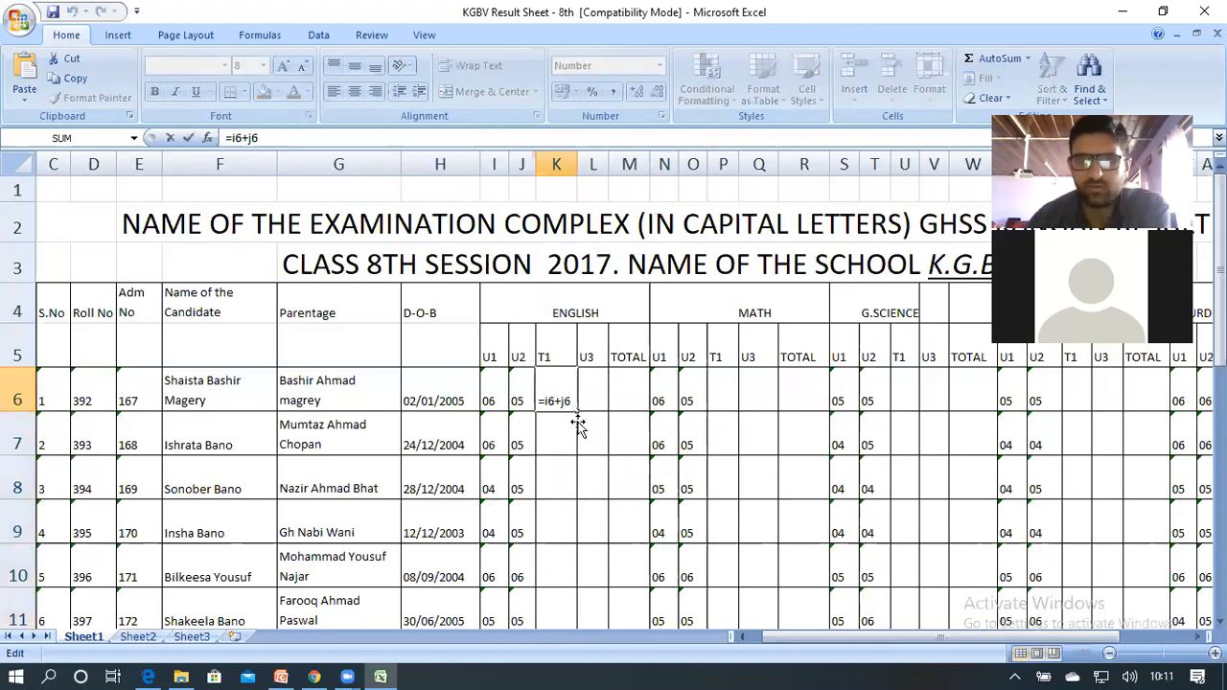
key(Return)
click(561, 396)
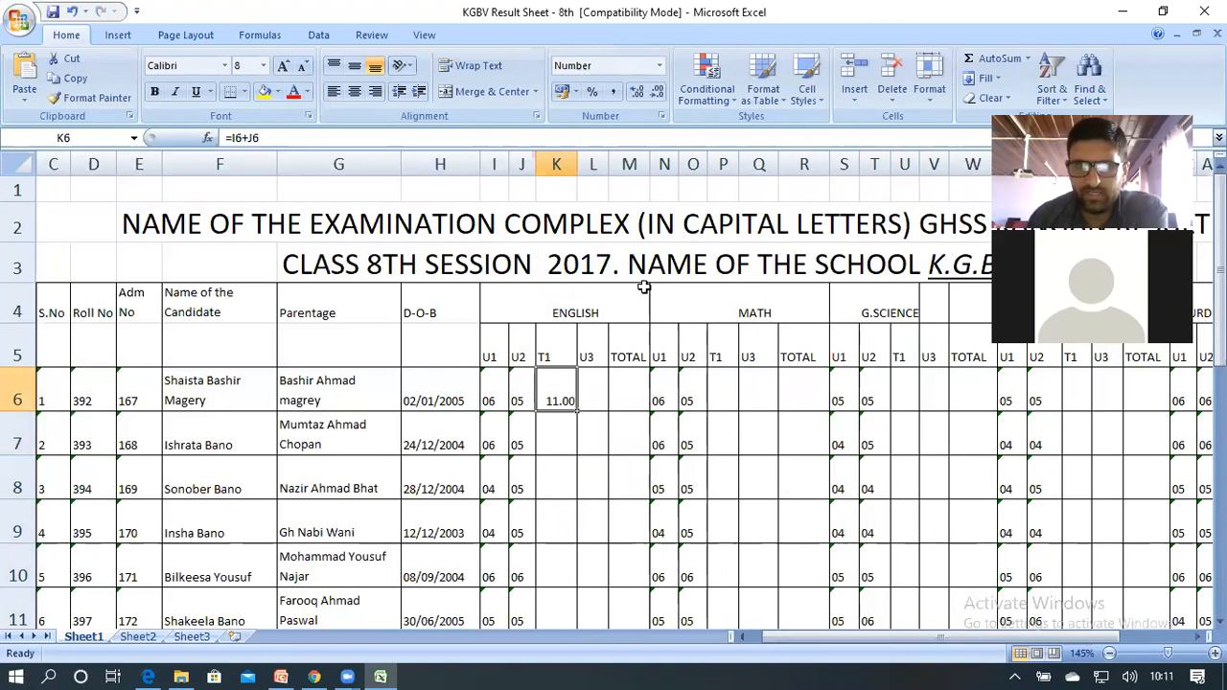
- Set the Number format of cell K6 to 0 decimal places
click(659, 114)
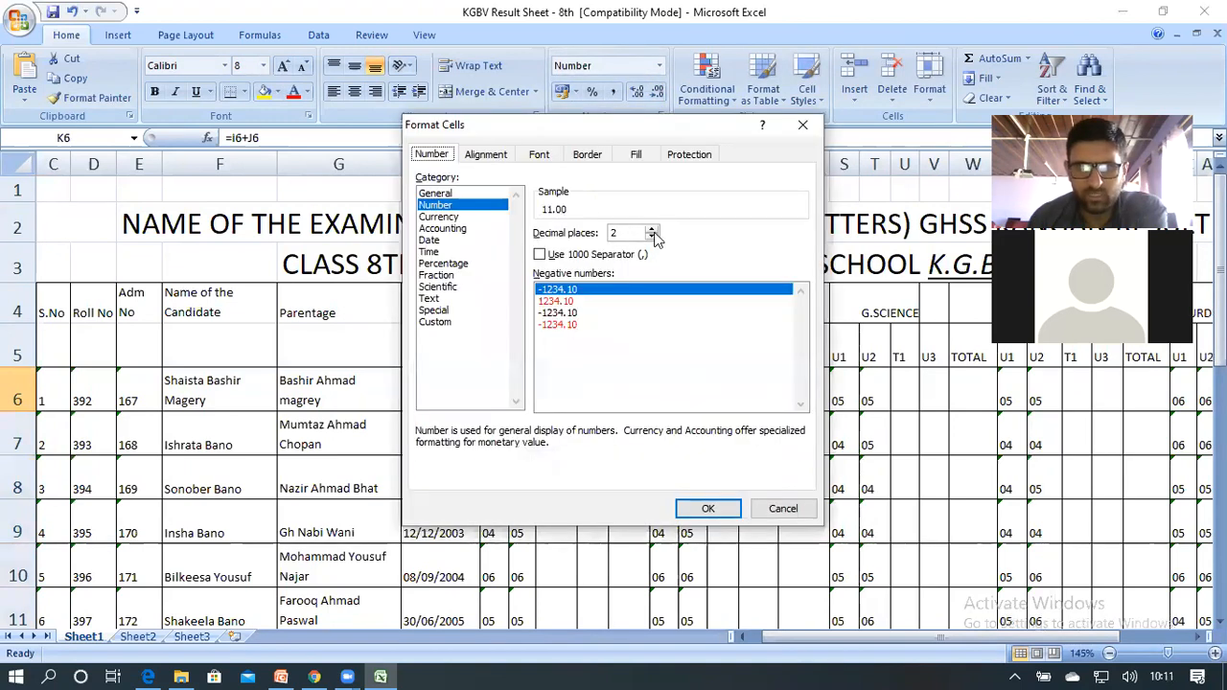
click(651, 237)
click(652, 237)
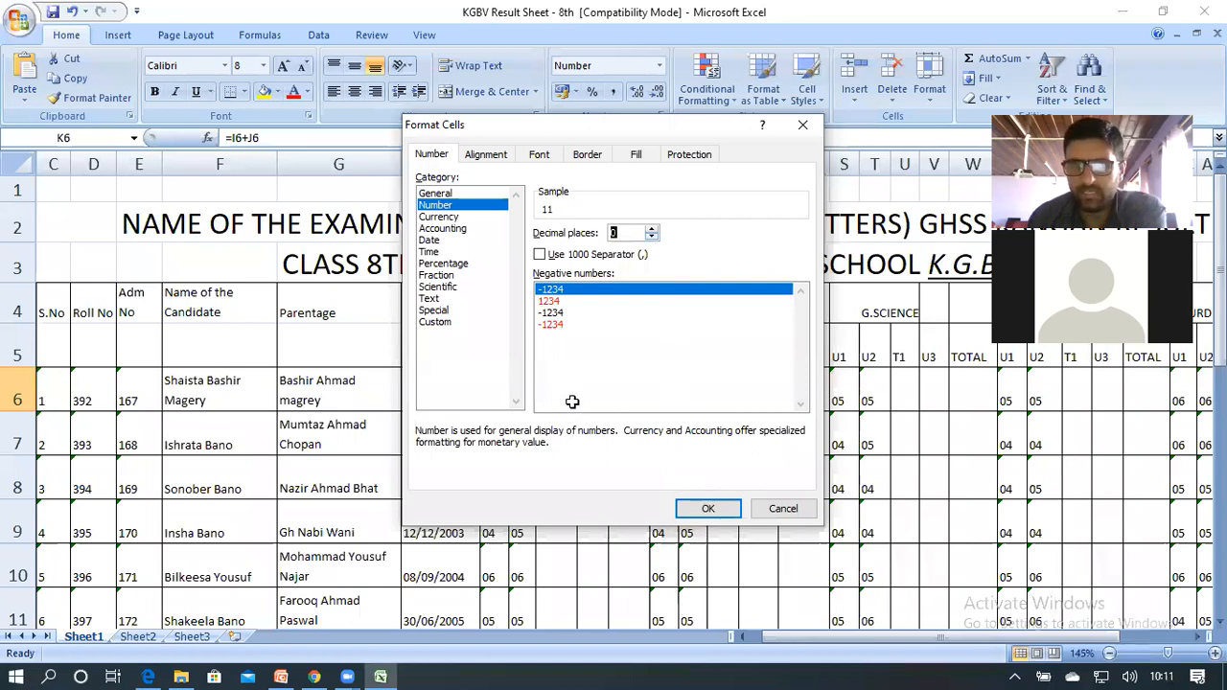
key(Return)
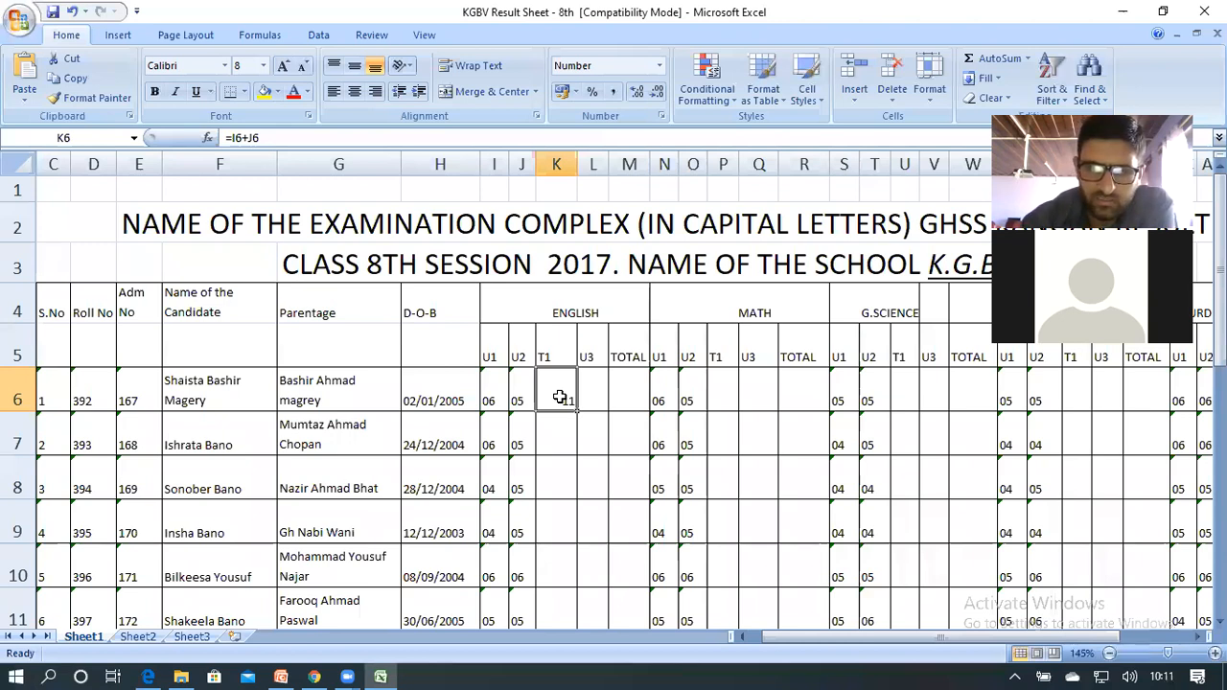
- Overwrite cell K6 with i6+j6, leaving out the equals sign
text(i)
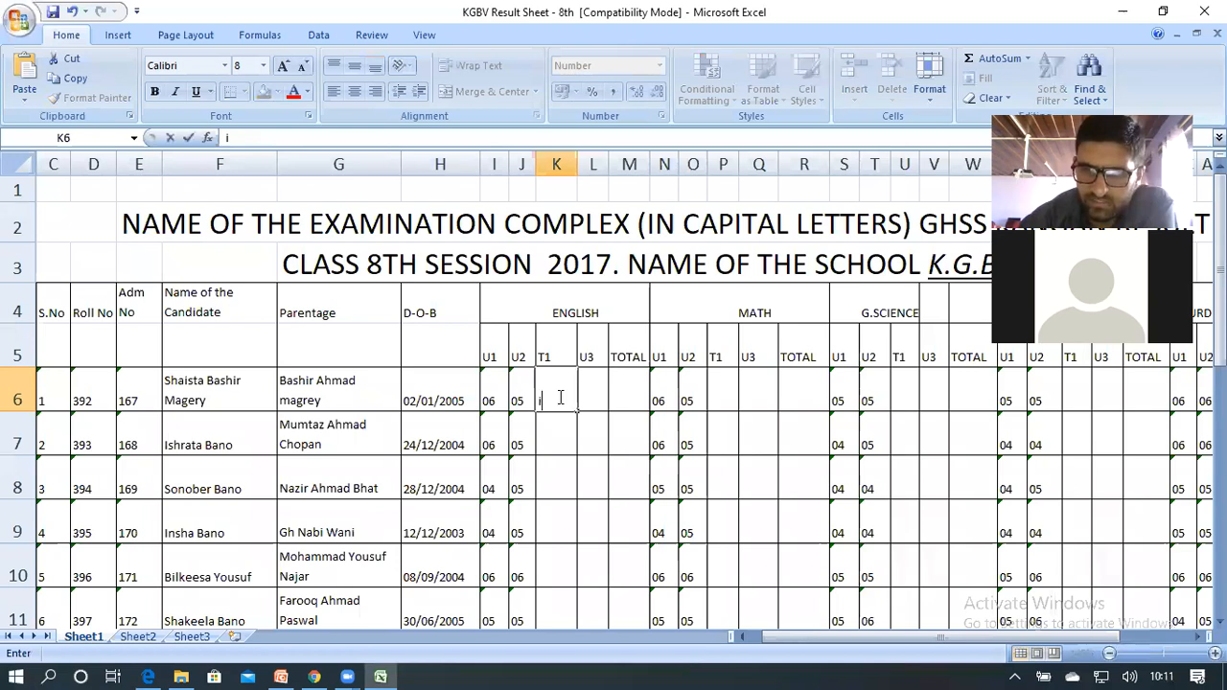
text(6+)
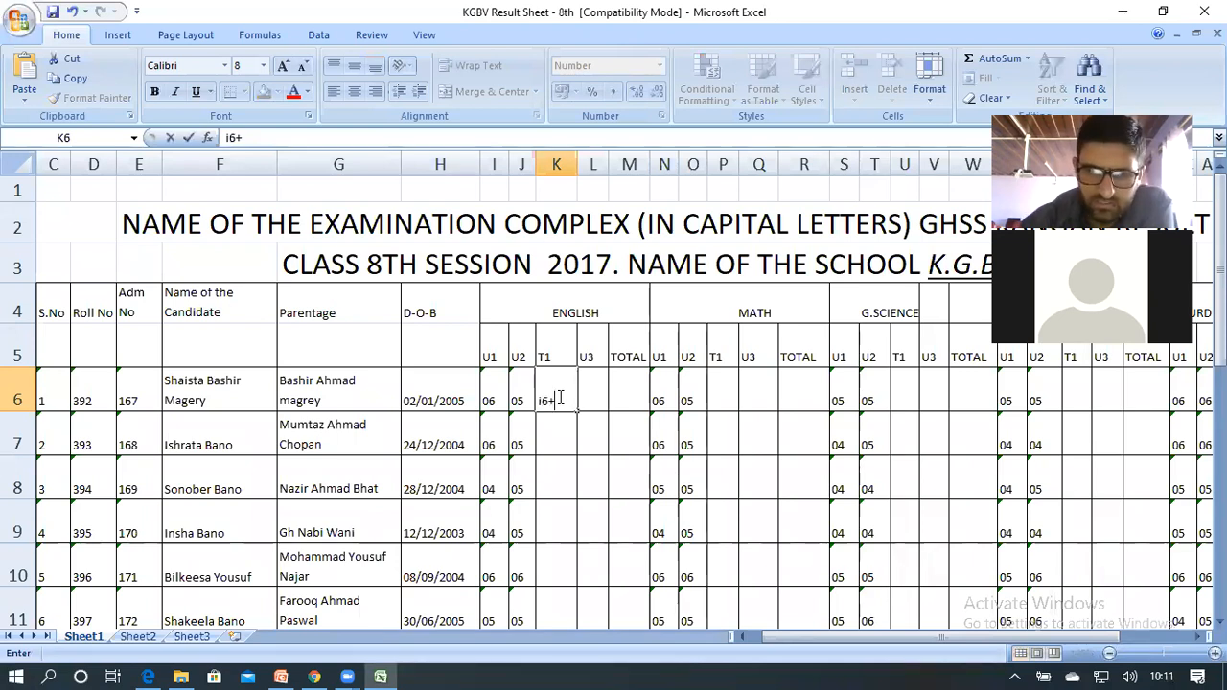
text(j6)
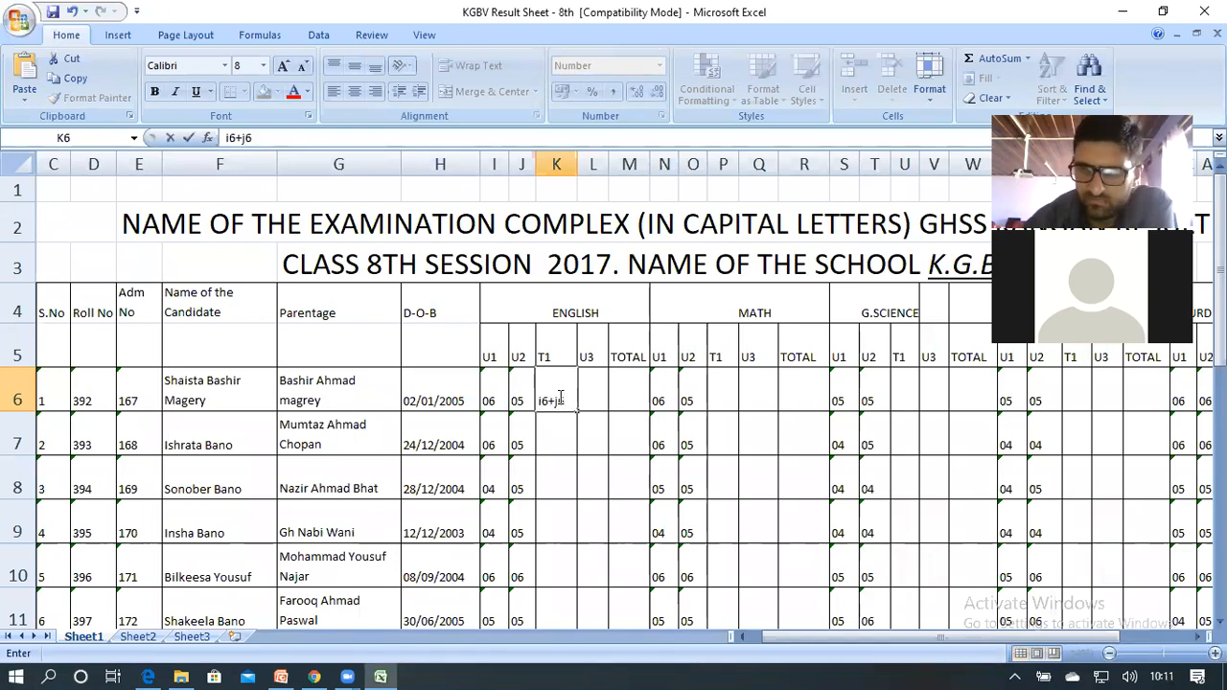
key(Return)
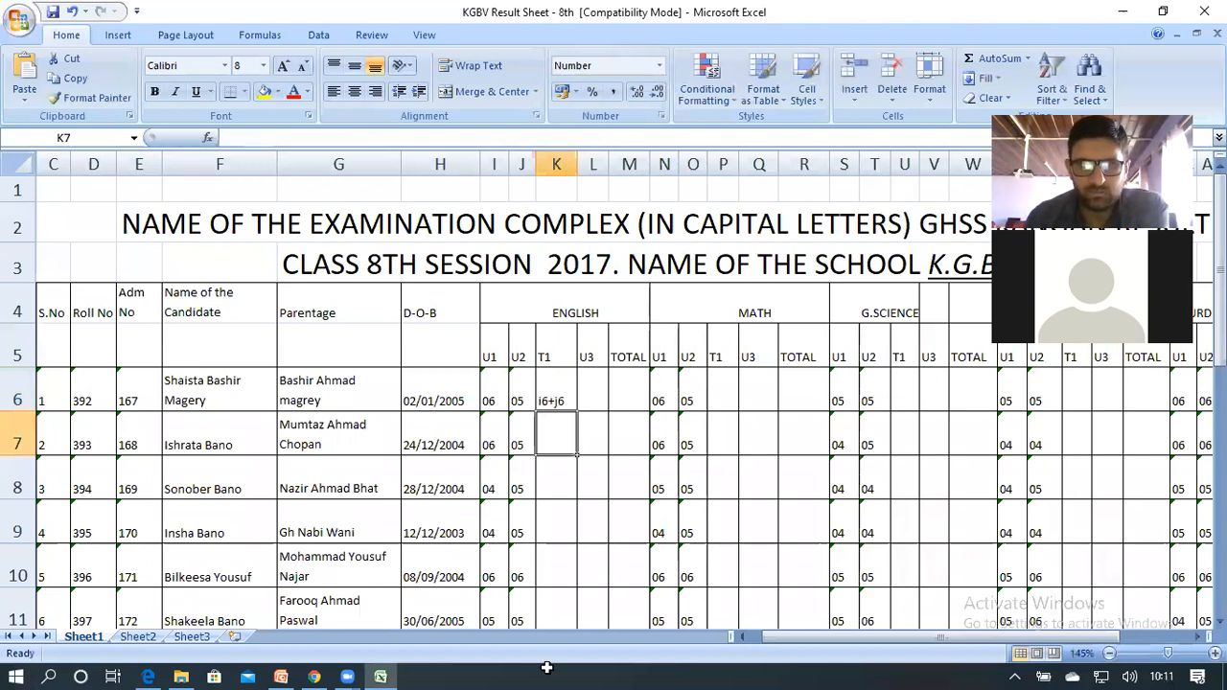
- Edit cell K6 to insert an equals sign before i6+j6, making it a formula
drag(556, 401, 561, 575)
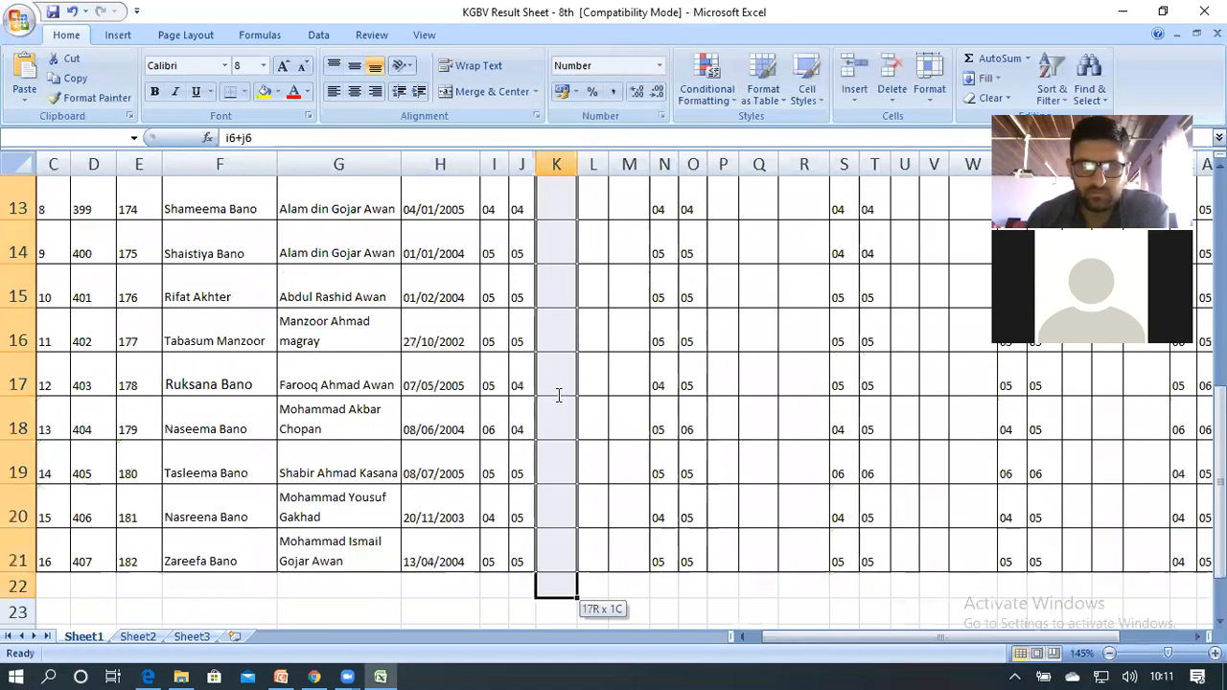
key(F2)
drag(572, 404, 554, 403)
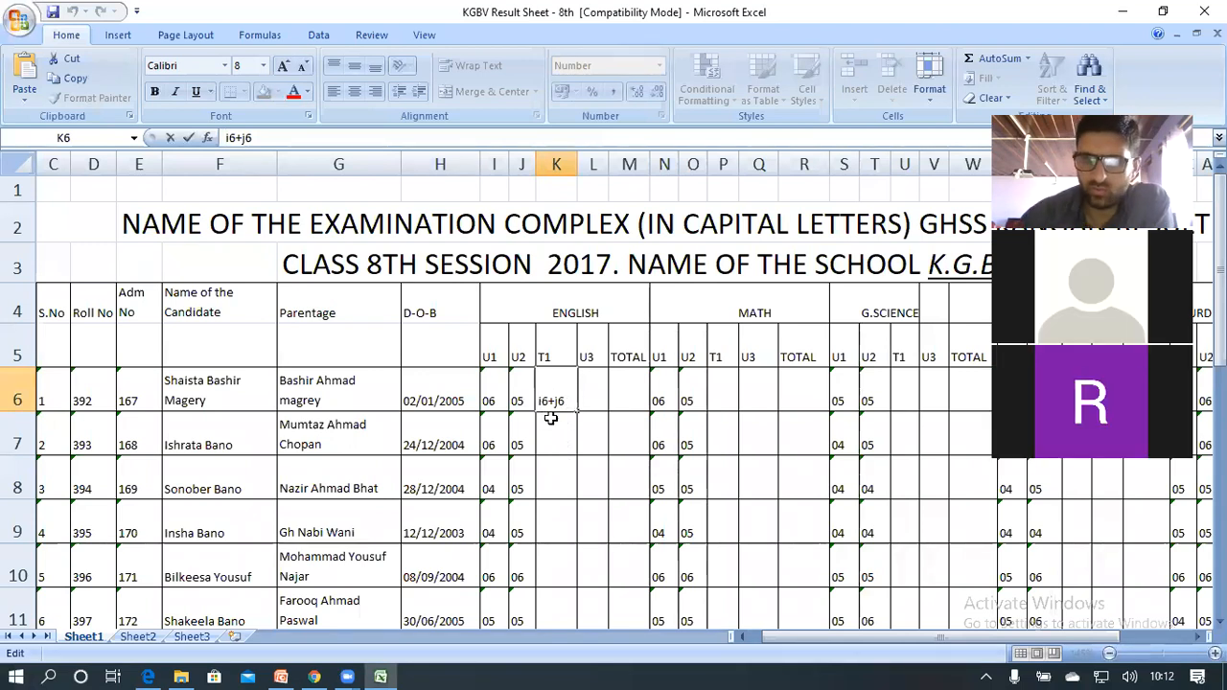
text(=)
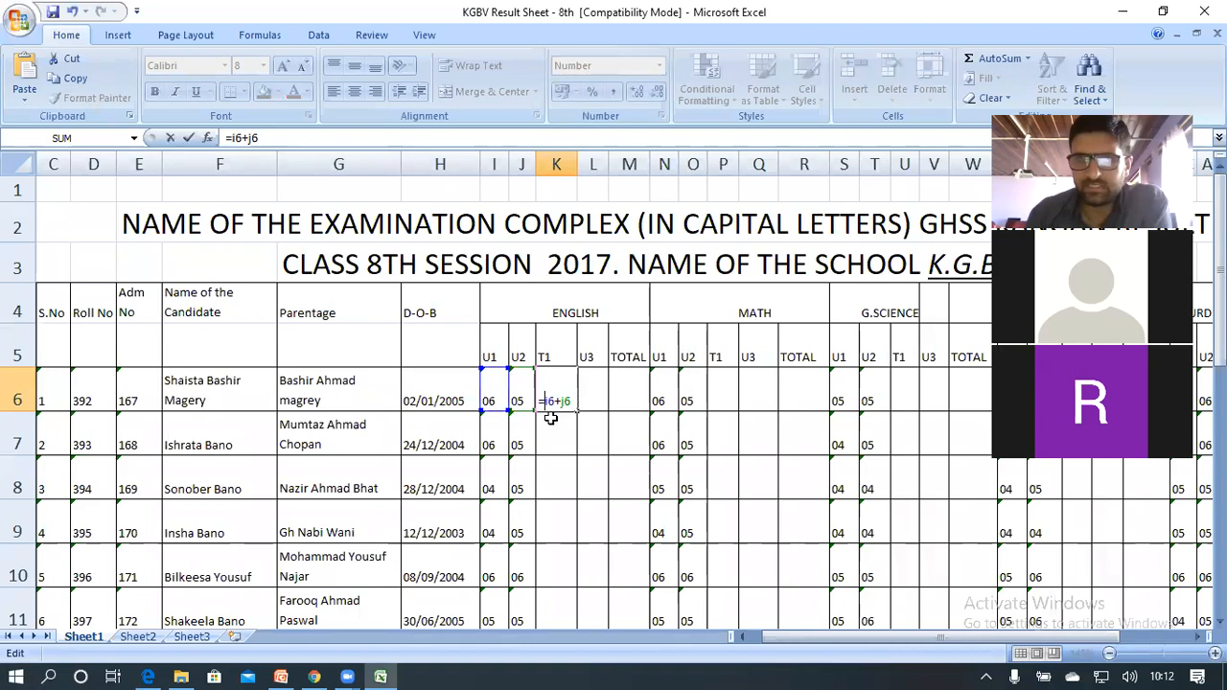
key(Return)
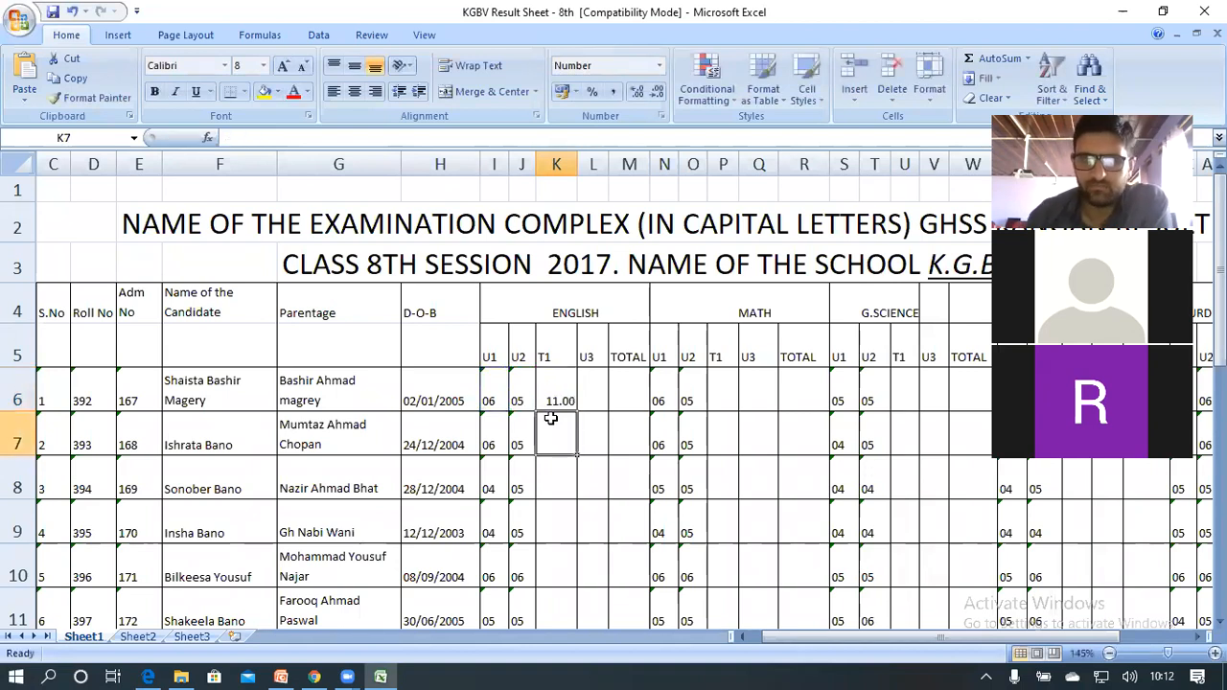
- Set the Number format of the English T1 cells from K6 downward to 0 decimal places
drag(556, 388, 569, 559)
scroll(551, 275, up, 4)
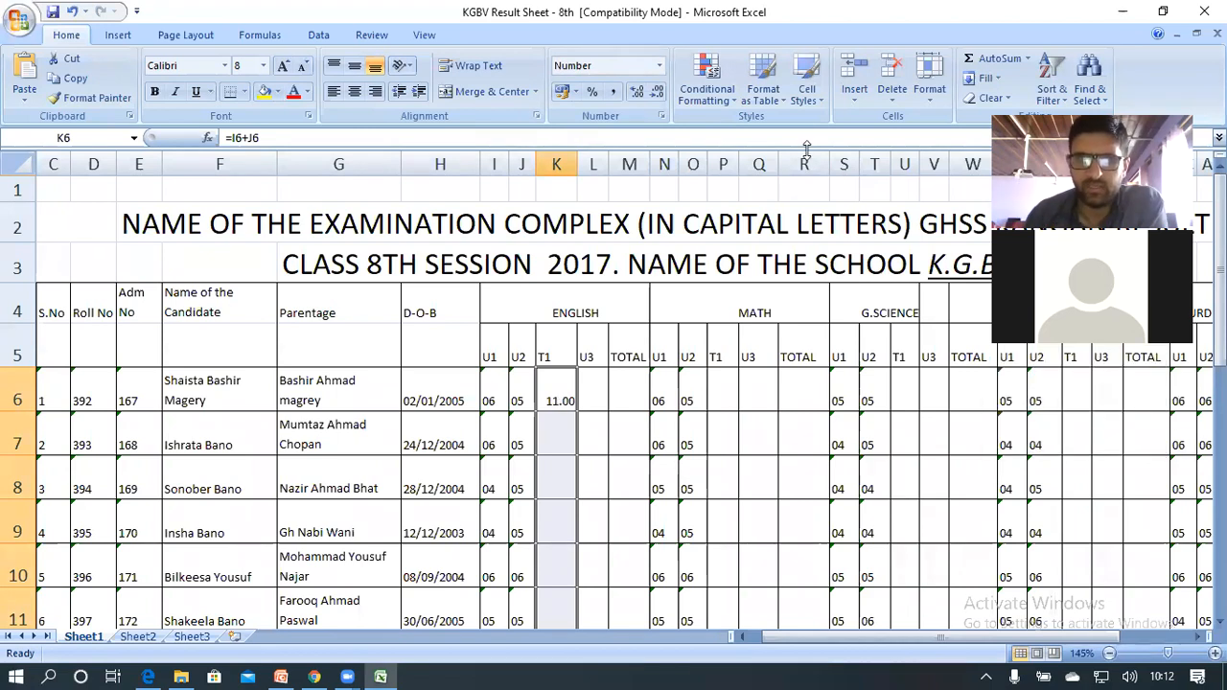
click(659, 117)
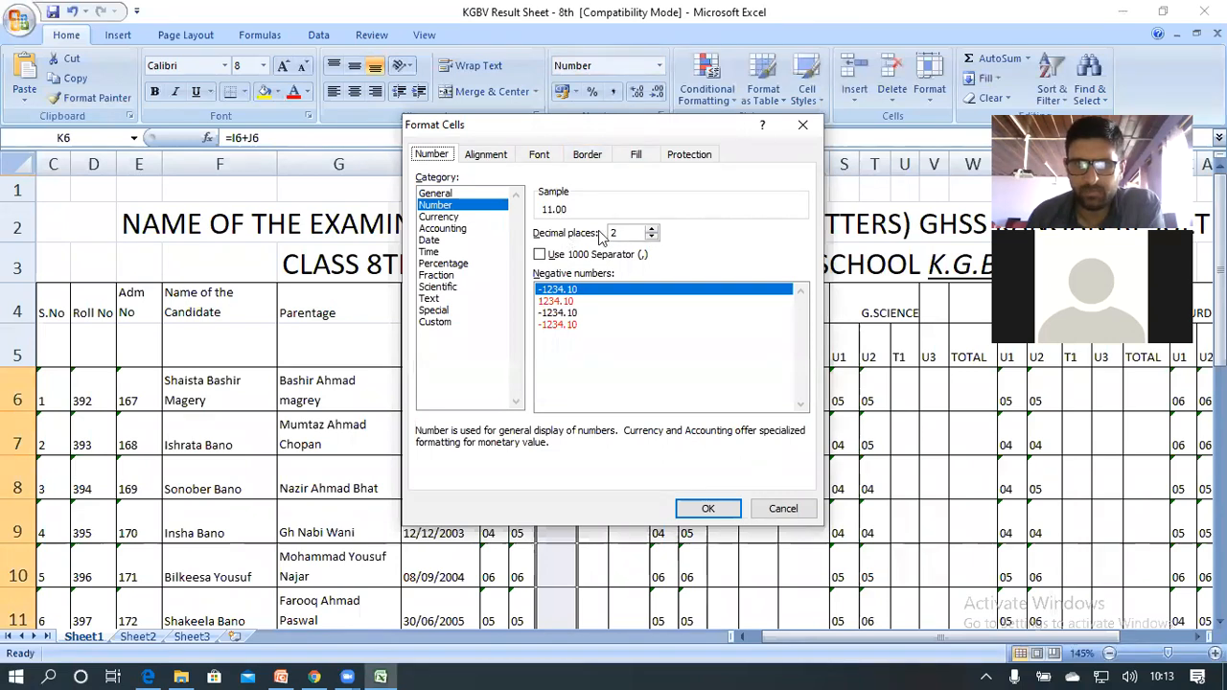
click(652, 238)
click(652, 238)
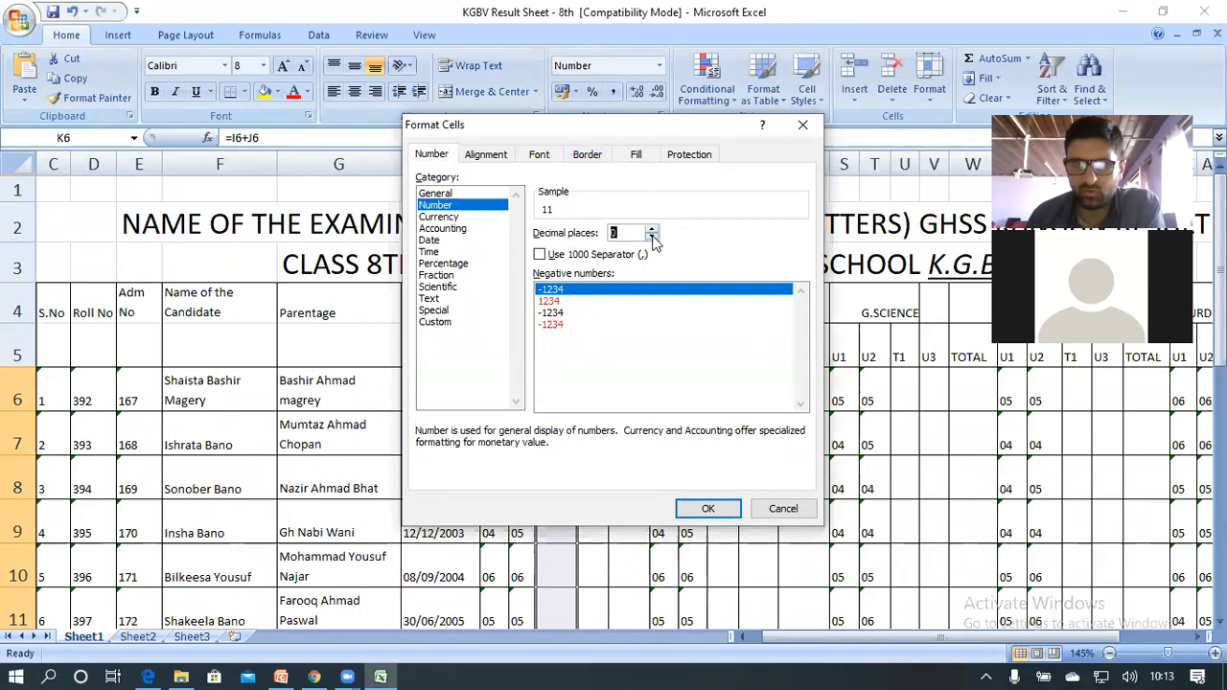
click(709, 506)
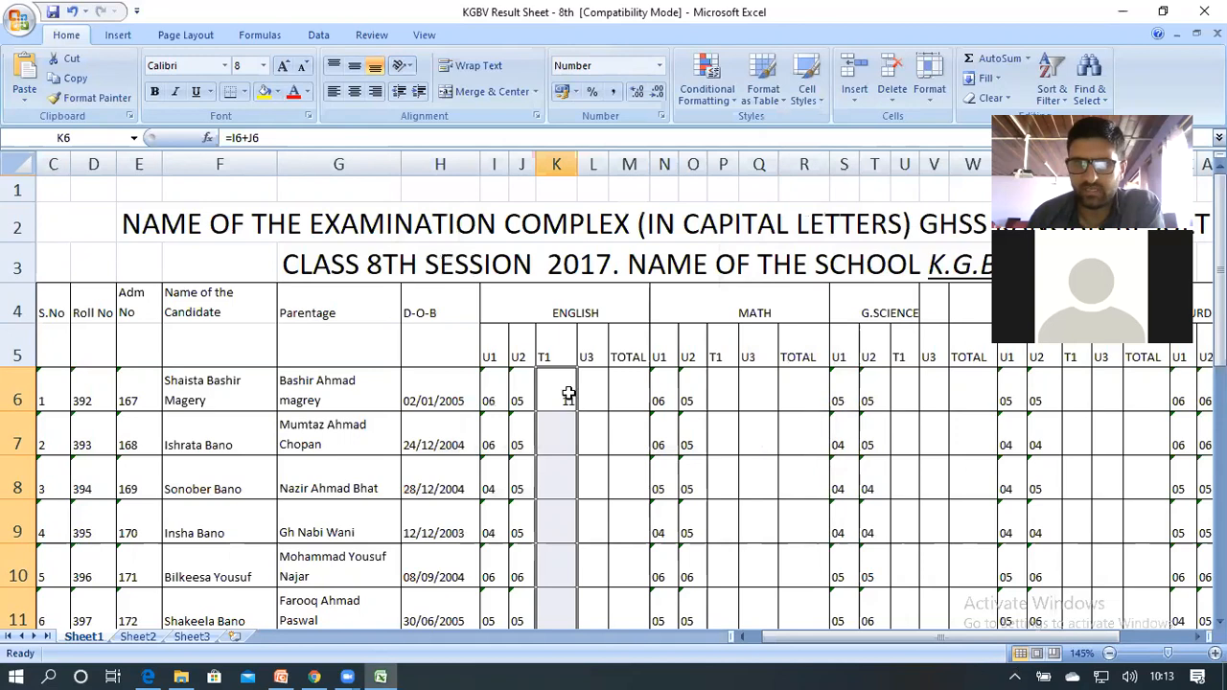
- Fill the T1 formula from K6 down through K21 for all the students
click(563, 393)
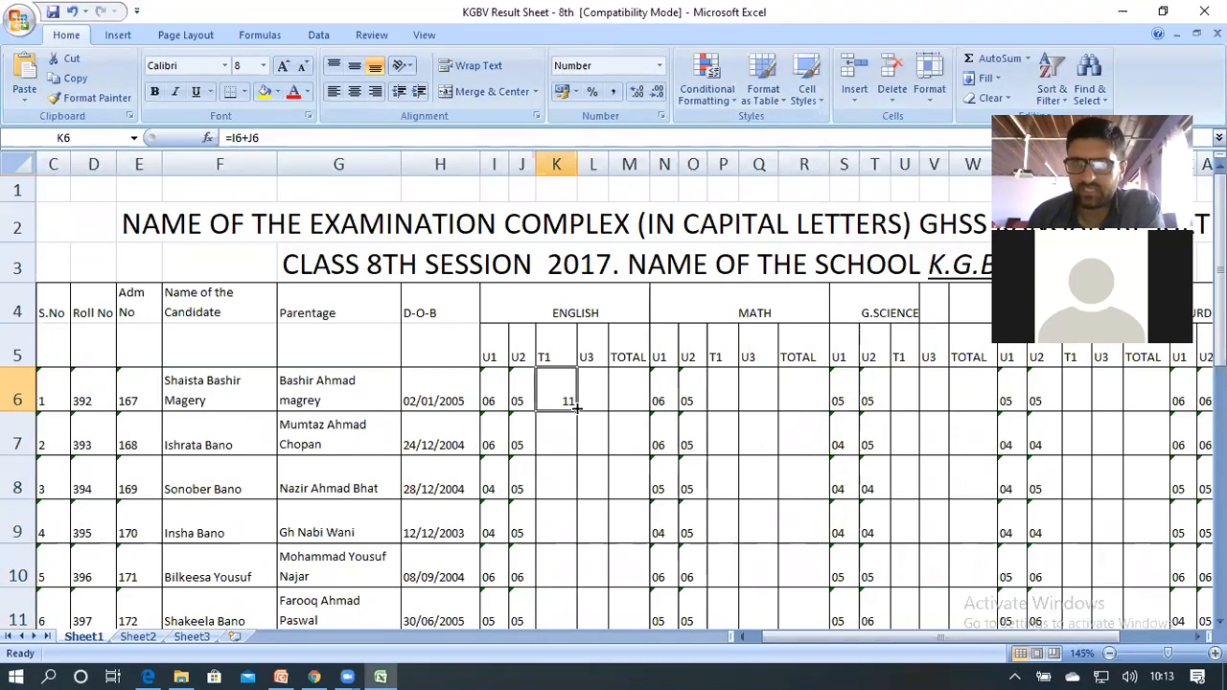
mouse_move(576, 407)
mouse_down()
mouse_move(577, 426)
mouse_move(577, 401)
mouse_up()
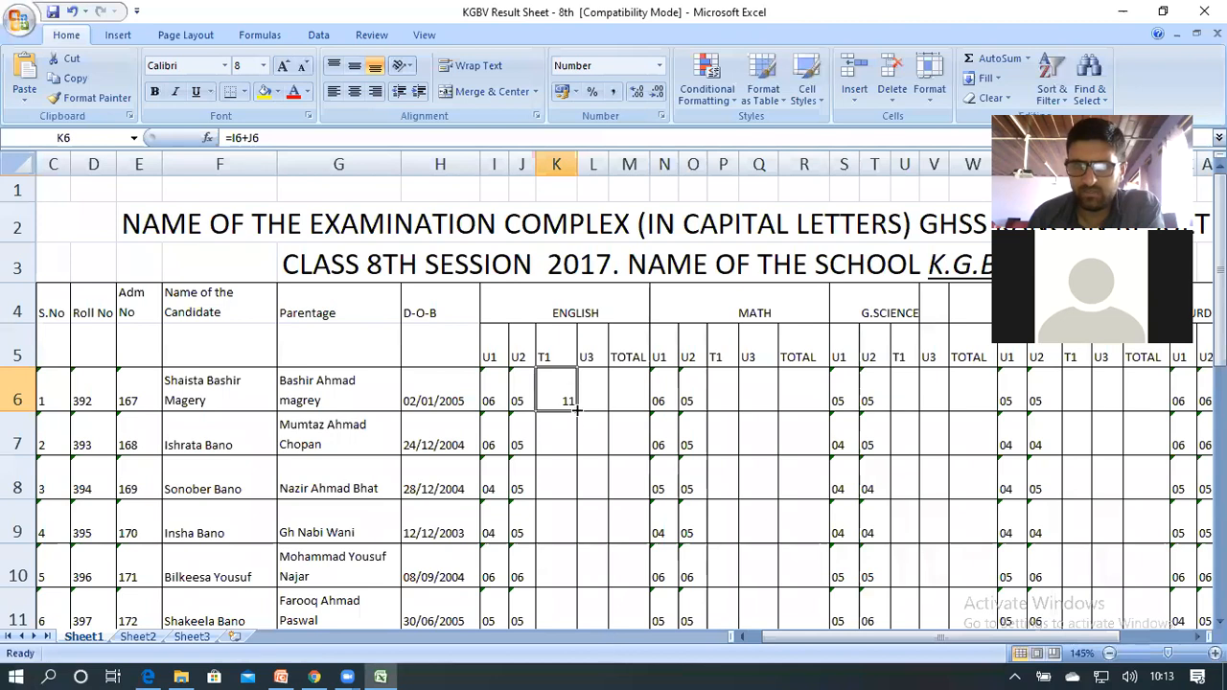
drag(576, 408, 583, 580)
scroll(613, 481, up, 3)
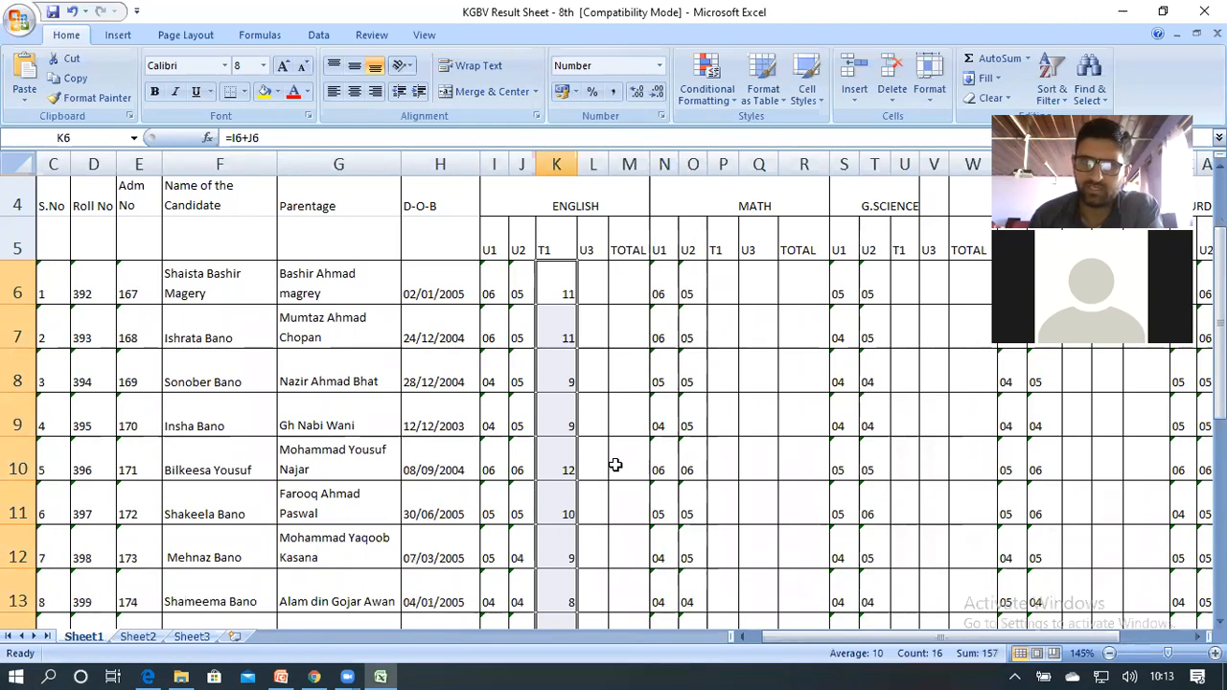
- Enter the formula =I6 in the English U3 cell L6
click(590, 269)
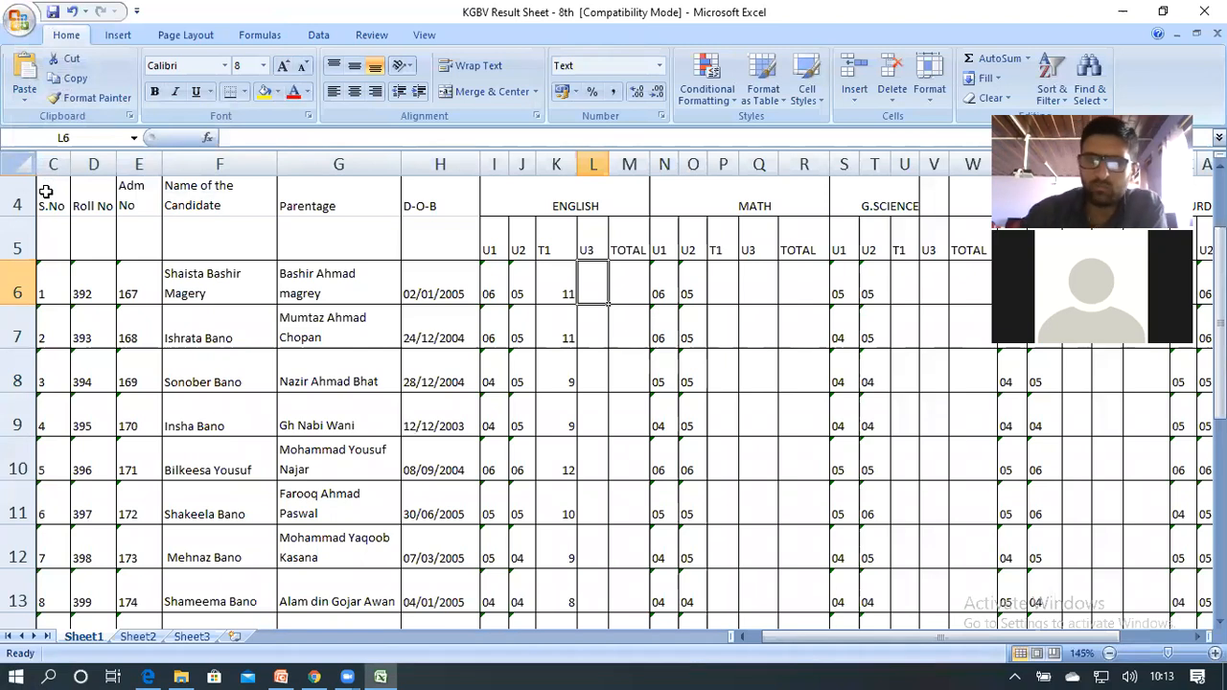
text(=)
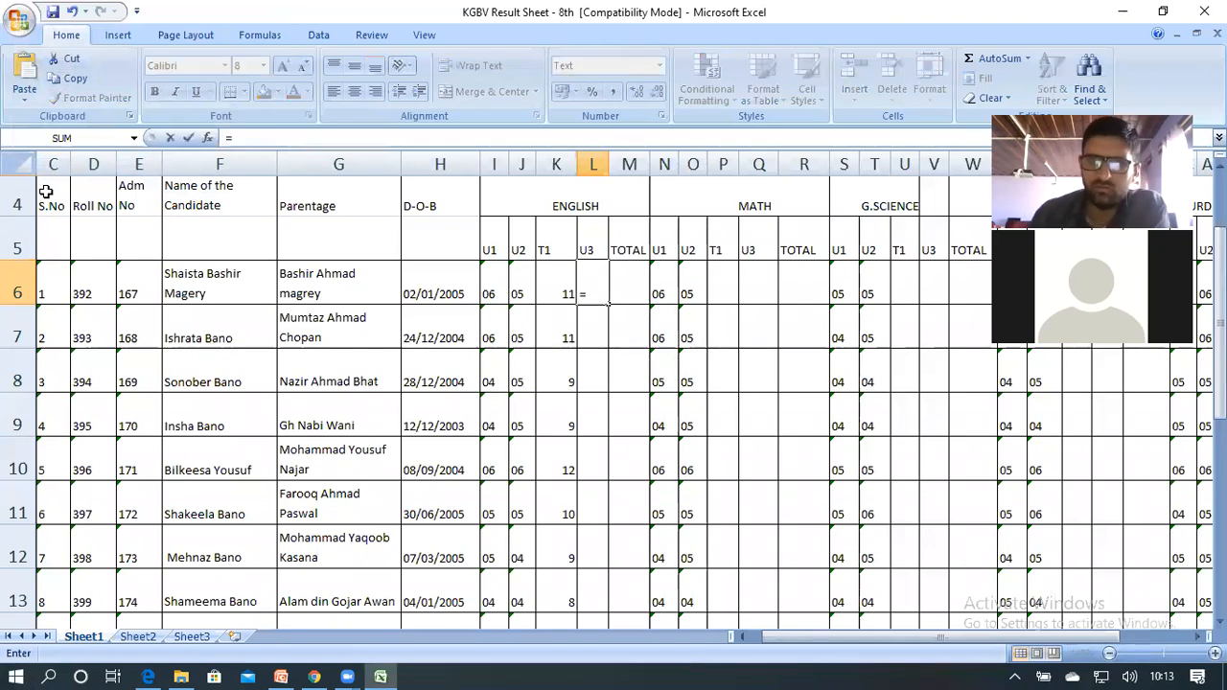
click(493, 288)
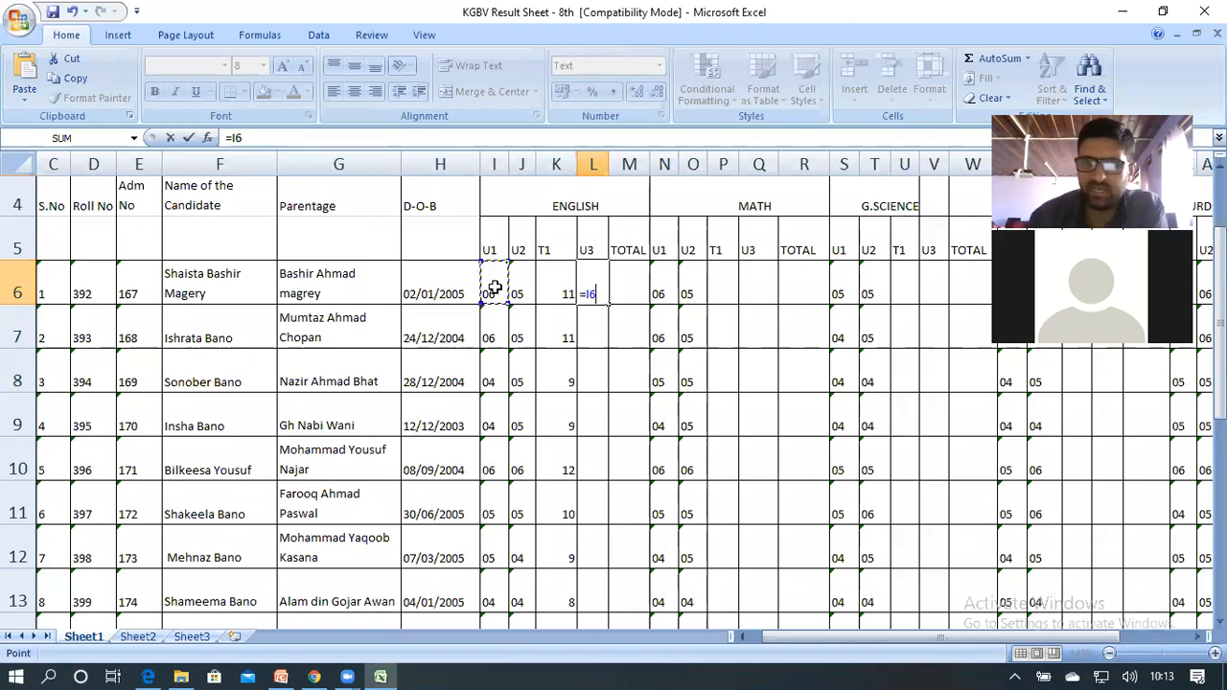
key(Return)
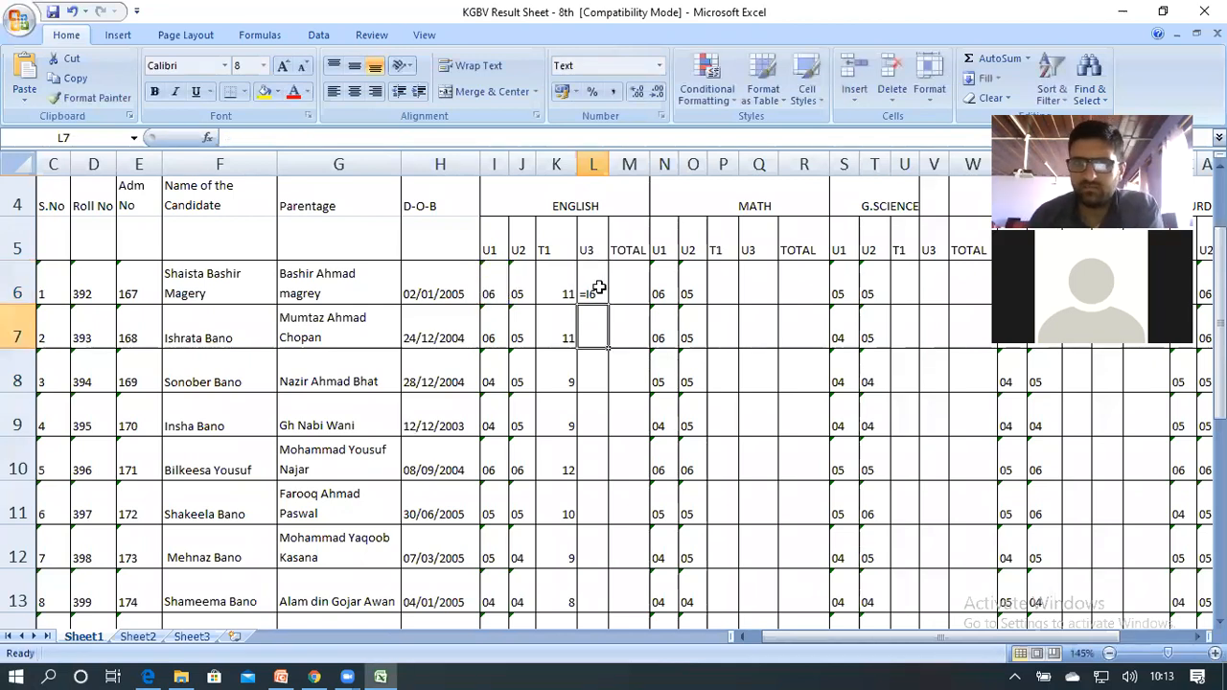
- Apply the Number format to the English U3 cells L6 to L21
drag(598, 287, 610, 564)
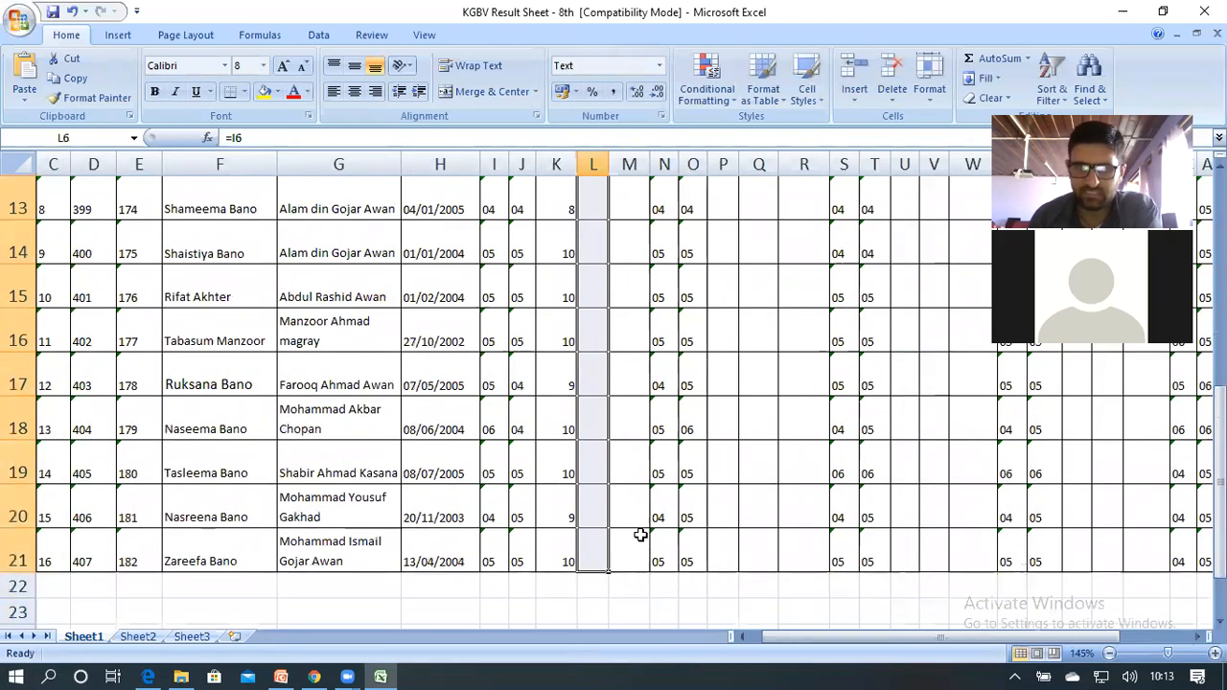
click(658, 66)
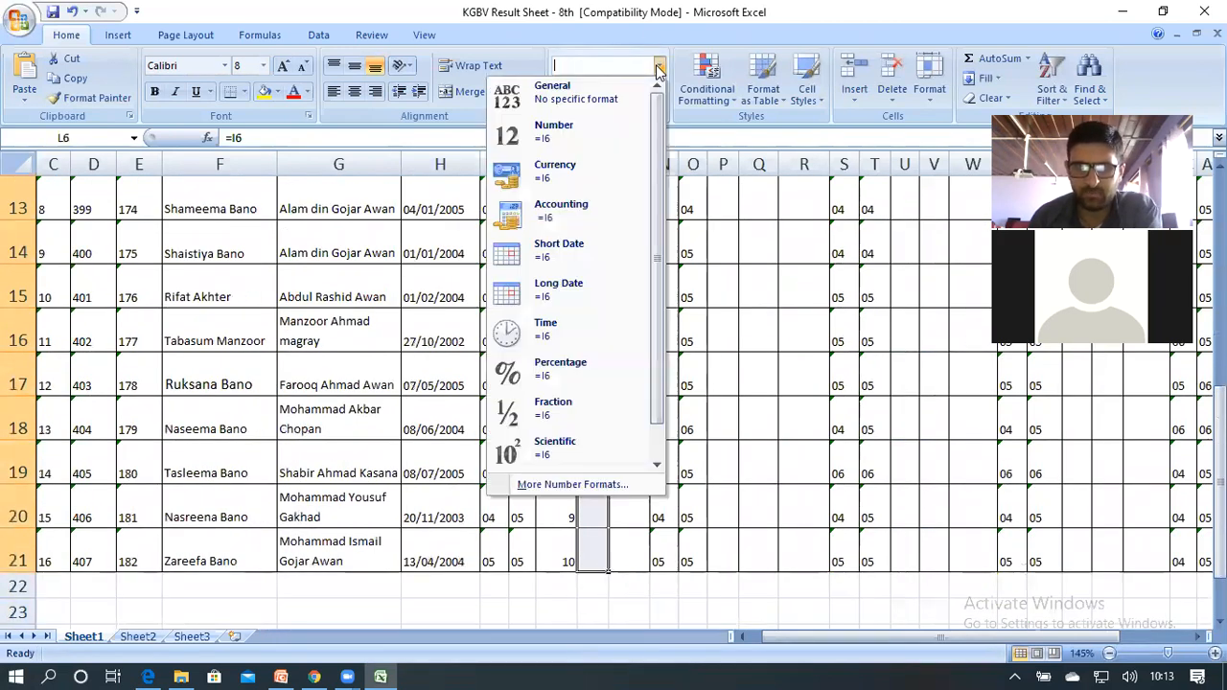
click(575, 127)
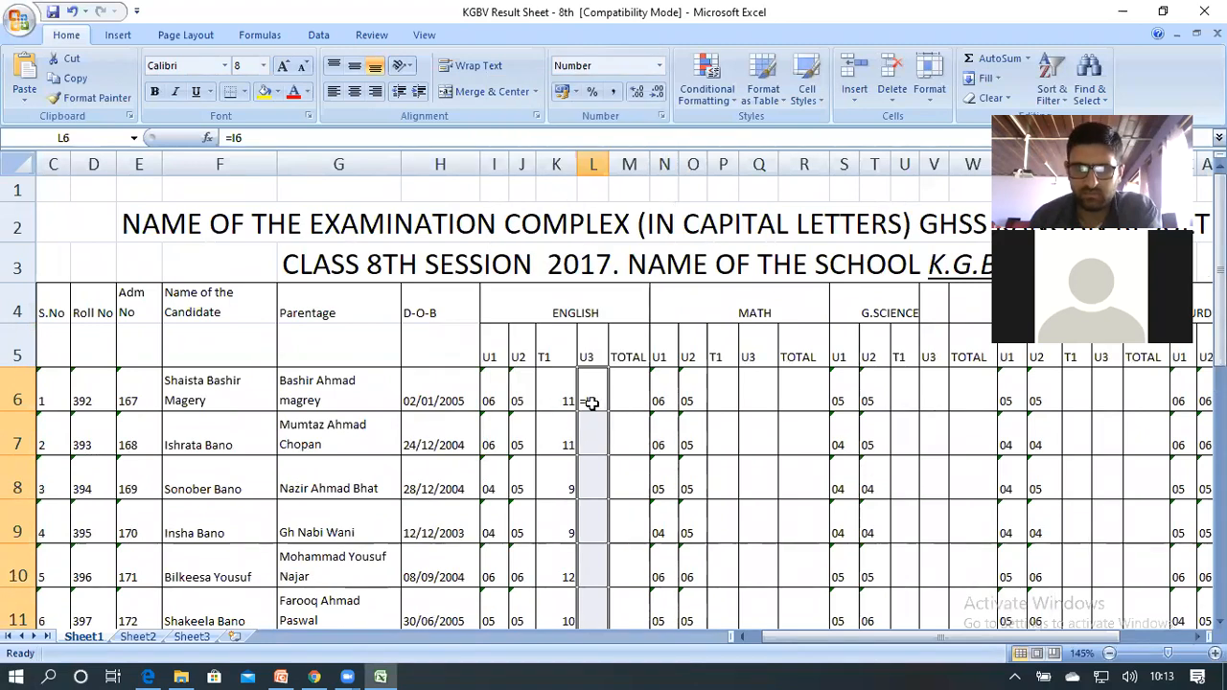
- Replace the content of cell L6 with a freshly entered =I6 so that it calculates under the Number format
click(592, 403)
double_click(601, 393)
drag(604, 401, 577, 400)
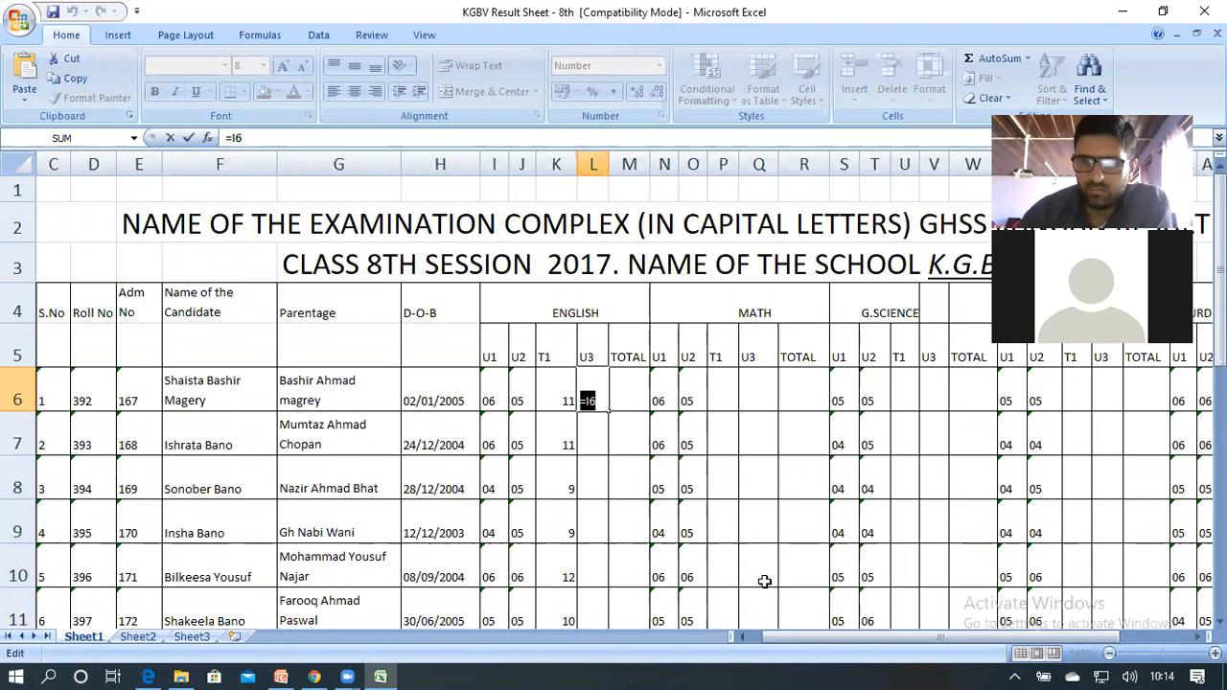
text(=)
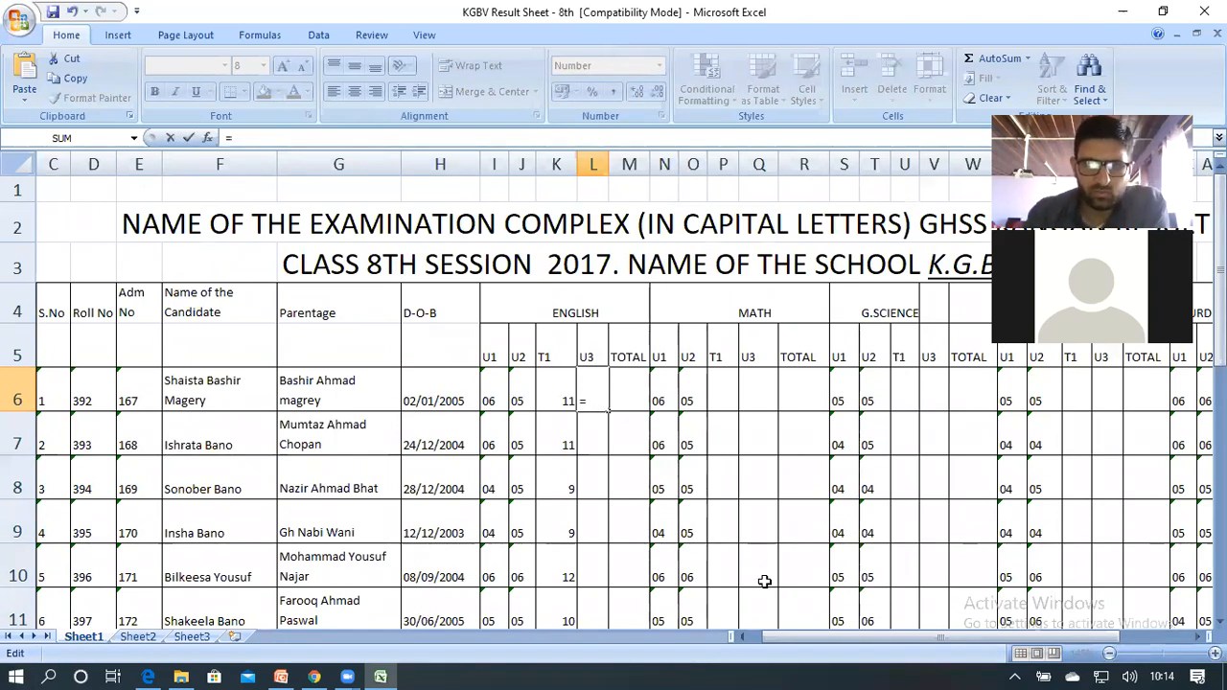
click(488, 393)
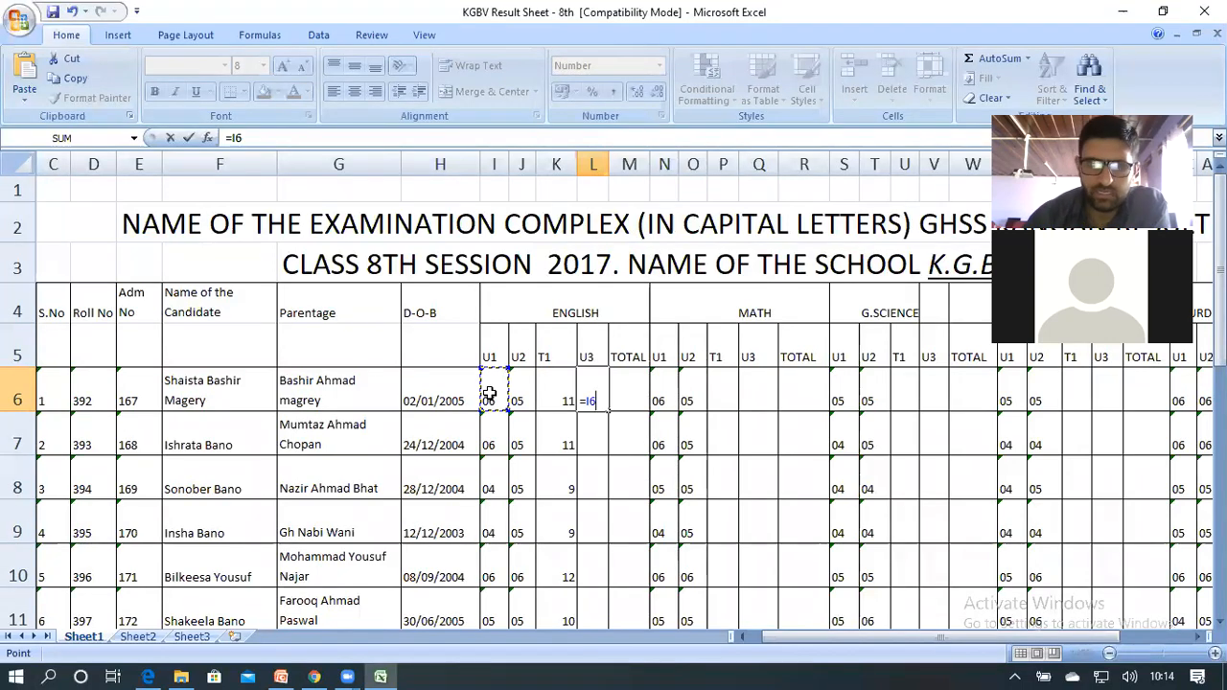
key(Return)
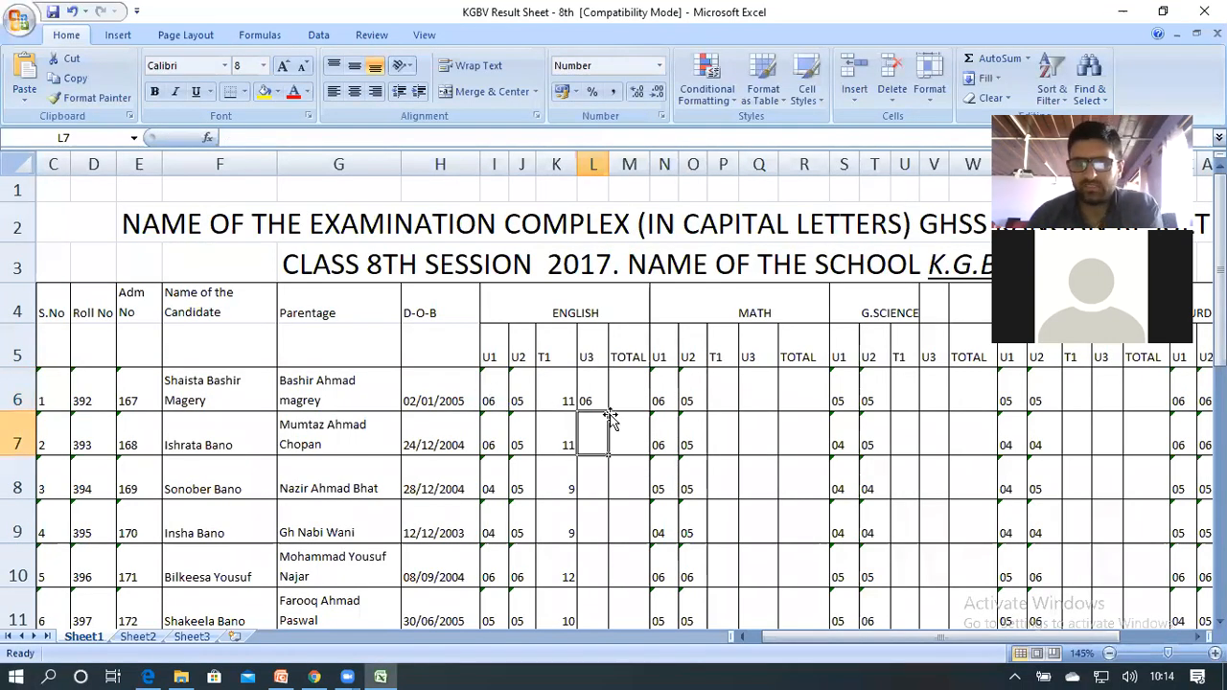
- Fill the English U3 formula from L6 down through L21
click(589, 395)
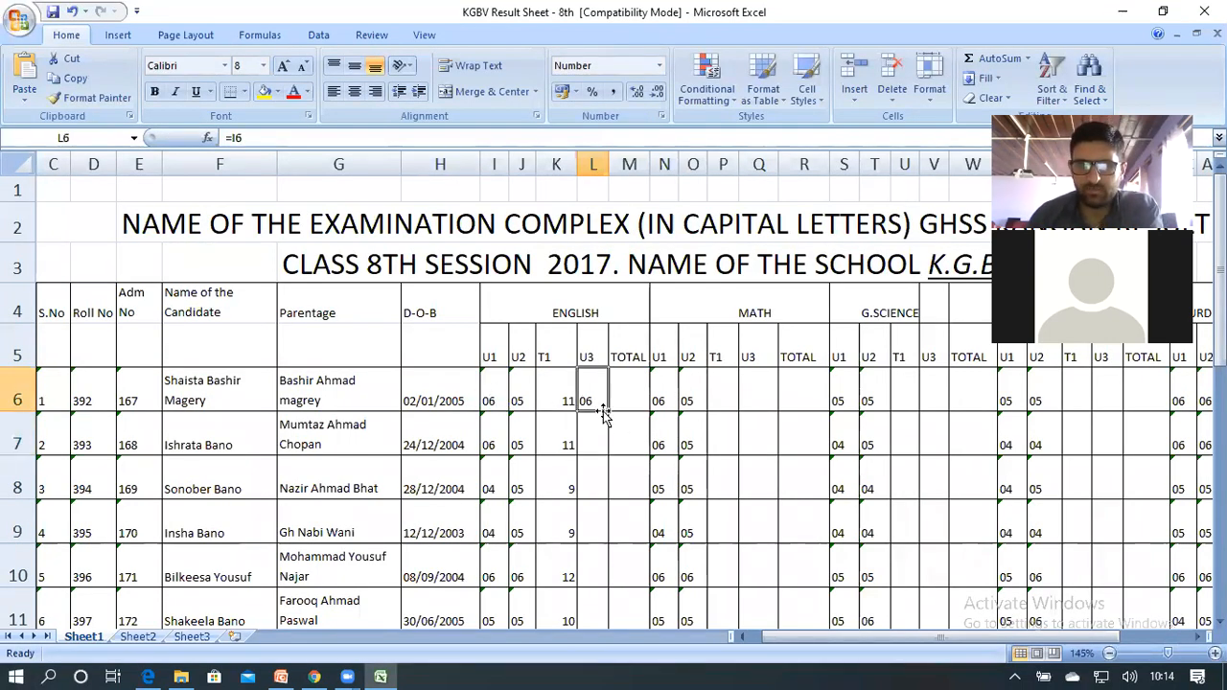
drag(606, 412, 613, 572)
scroll(610, 563, up, 1)
scroll(609, 564, up, 3)
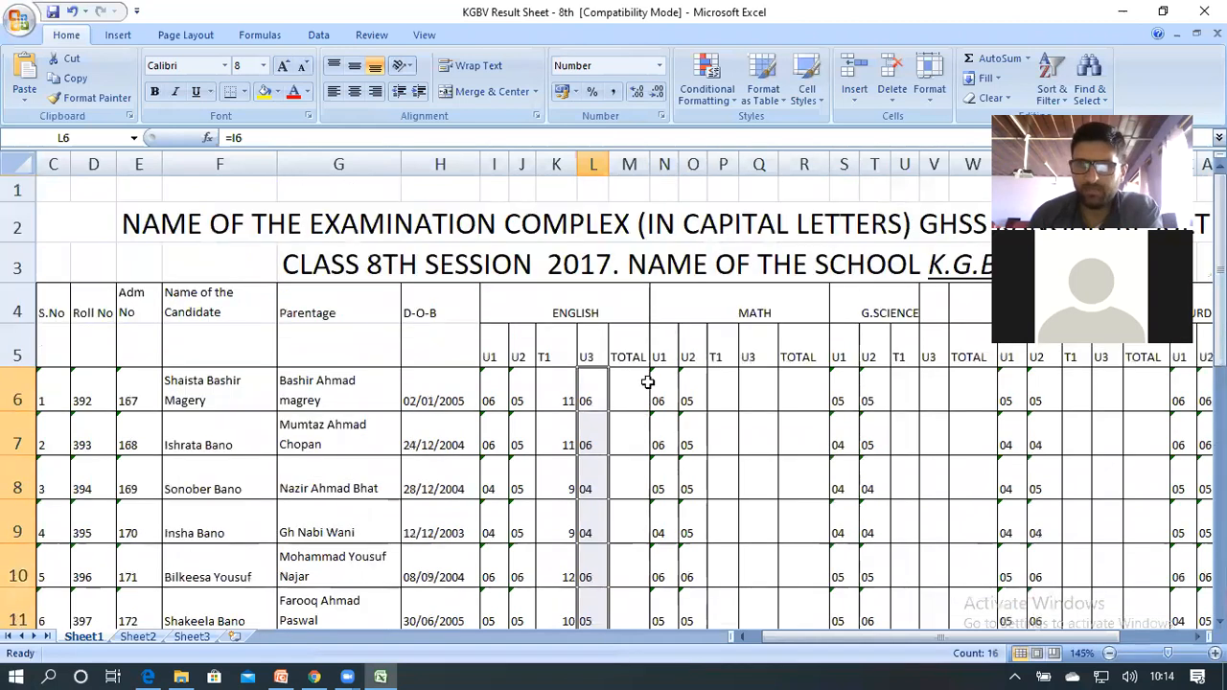
click(630, 383)
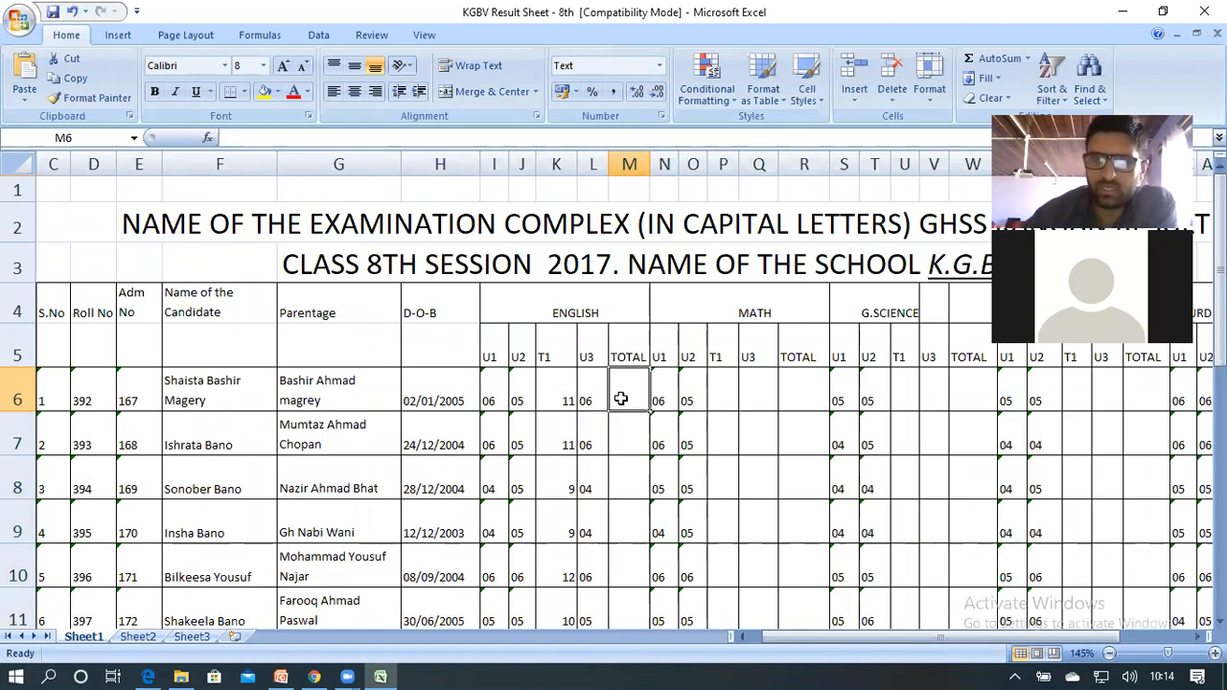
text(=)
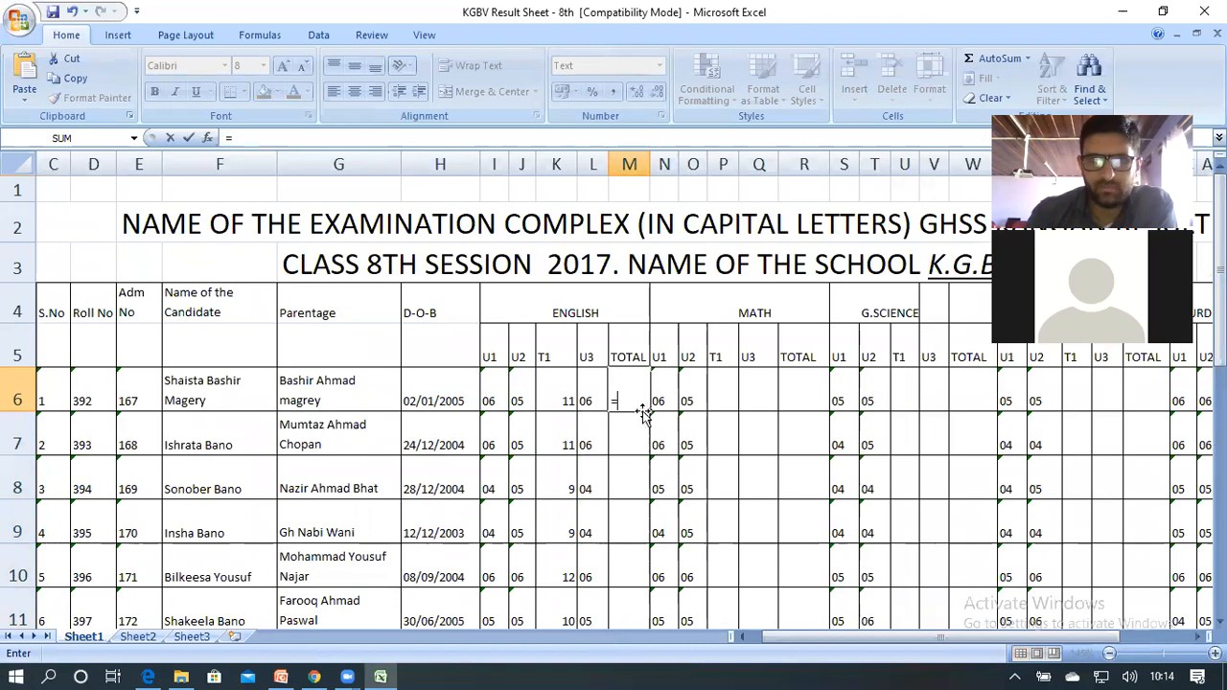
key(BackSpace)
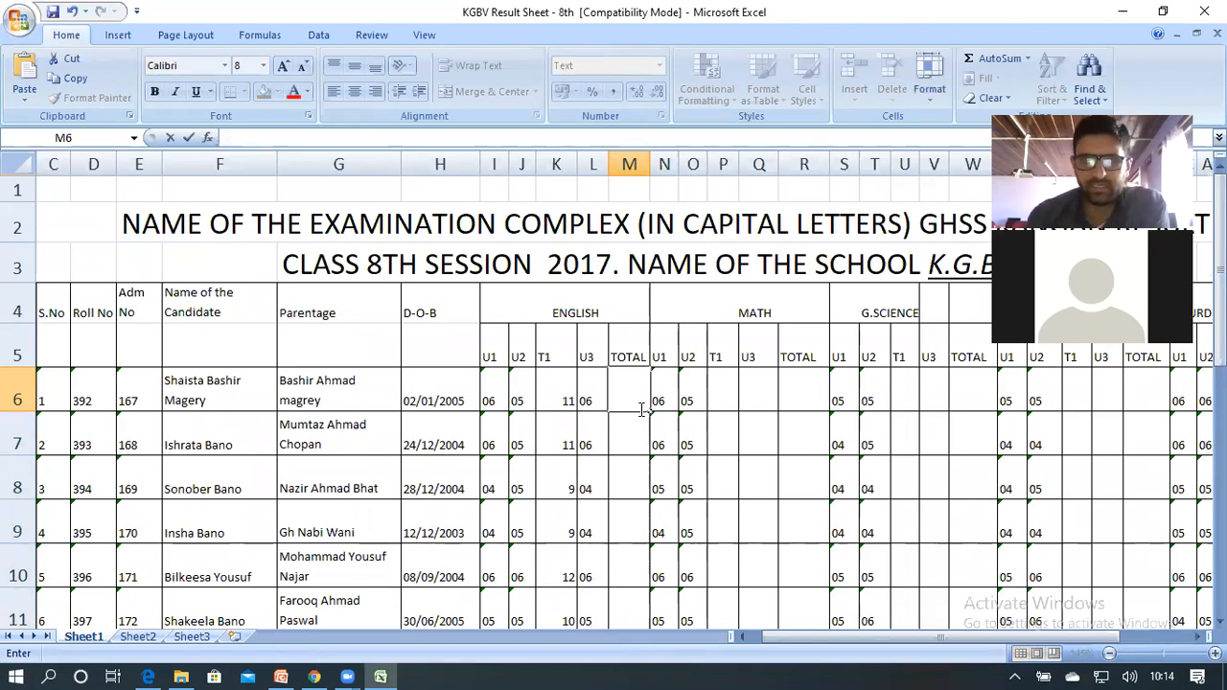
- Apply the Number format to cells M6 to N21, covering the English TOTAL and Math U1 columns
drag(638, 410, 653, 563)
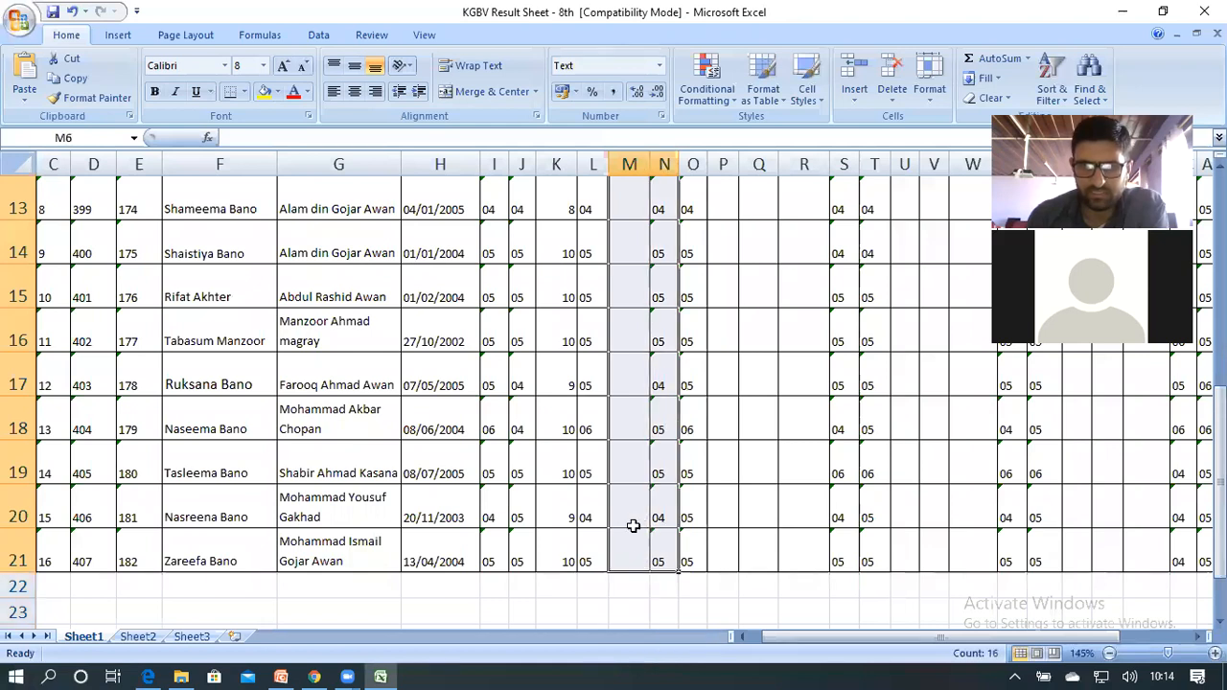
scroll(671, 431, up, 4)
click(657, 66)
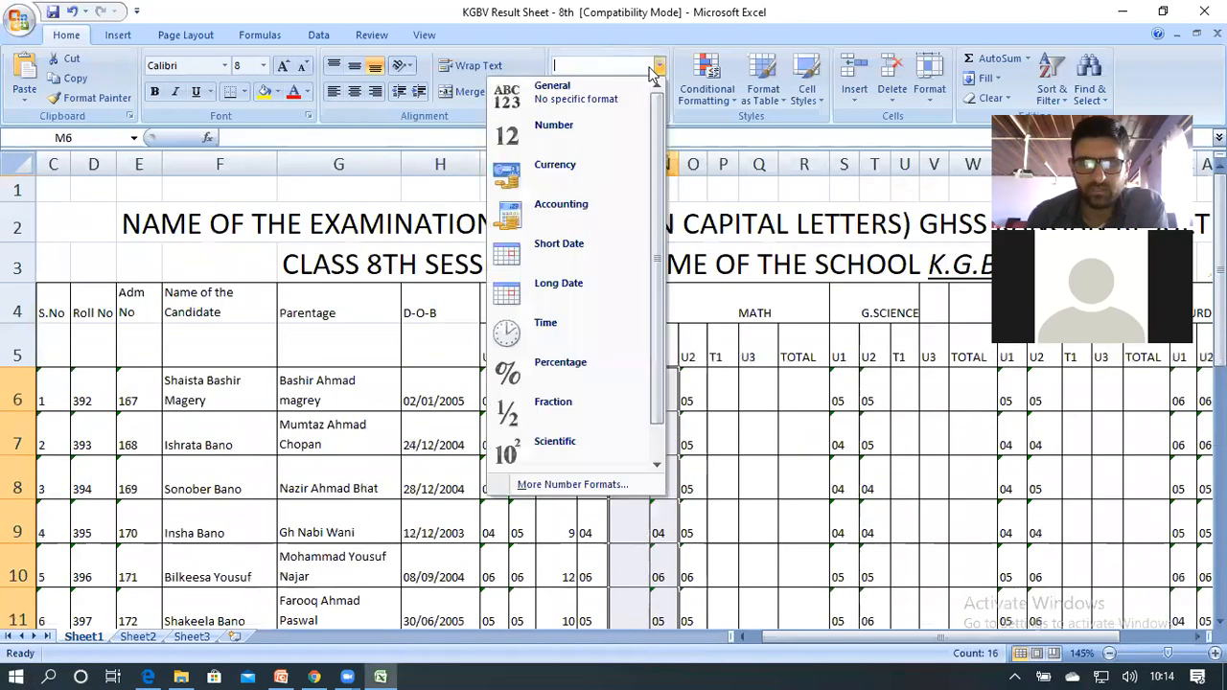
click(557, 126)
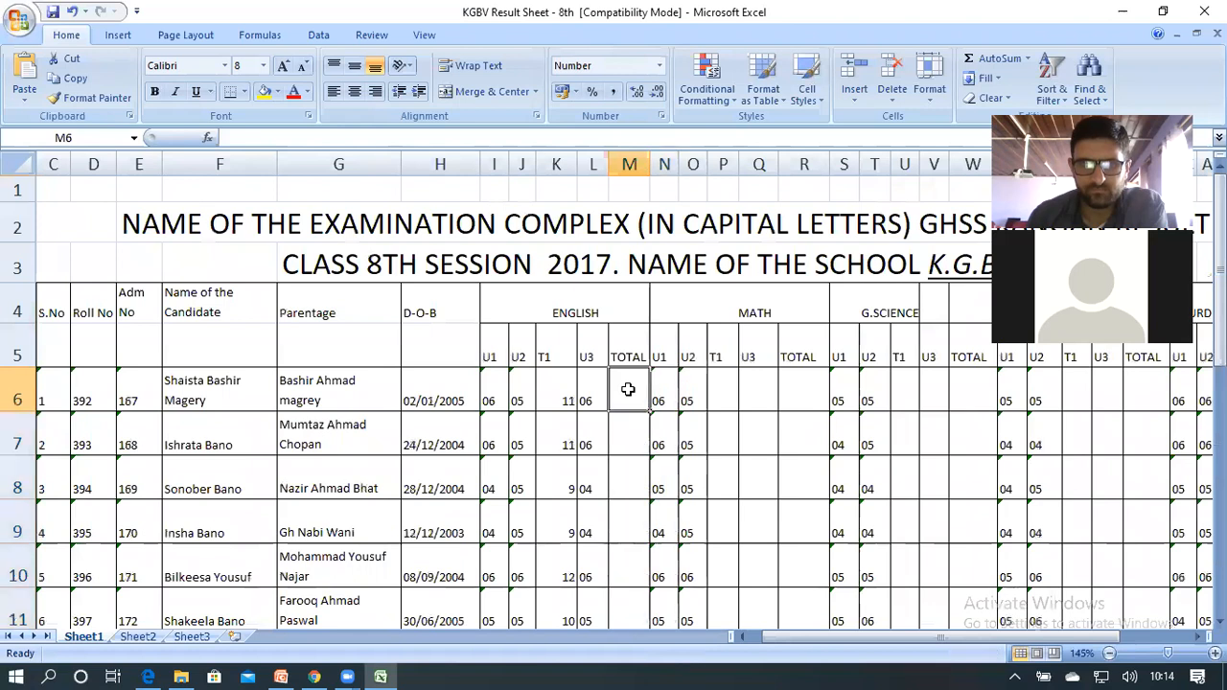
- Enter =K6+L6 in the English TOTAL cell M6 and fill it down through M21
text(=)
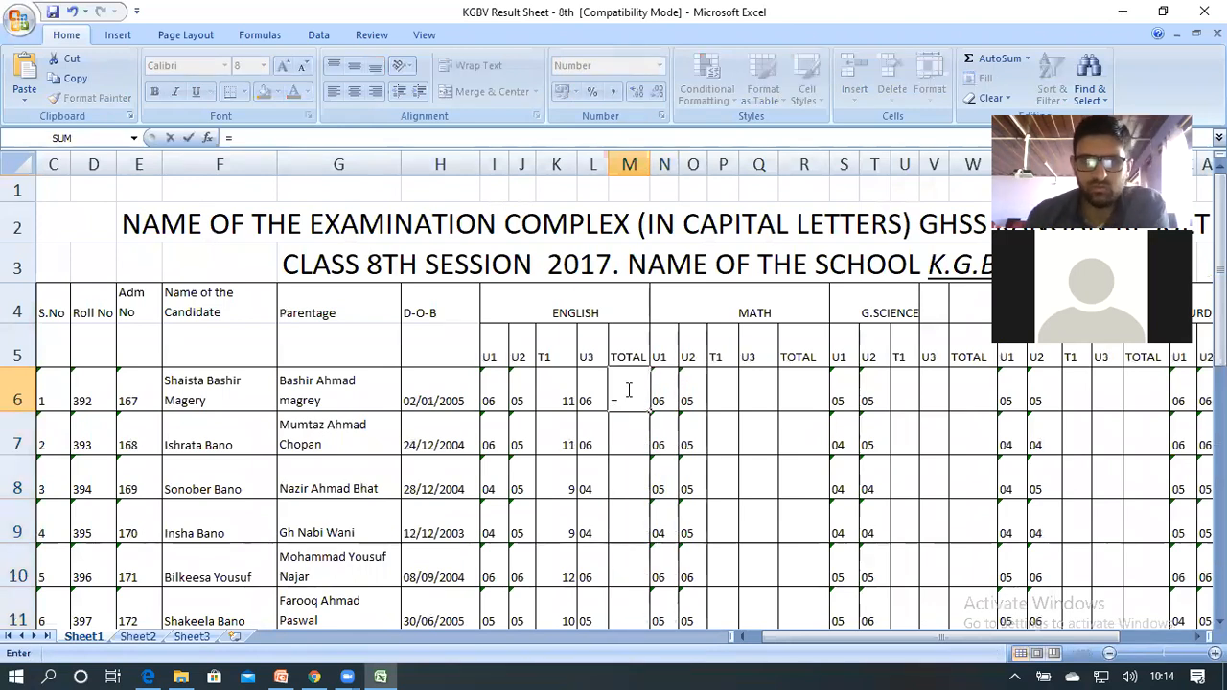
click(556, 388)
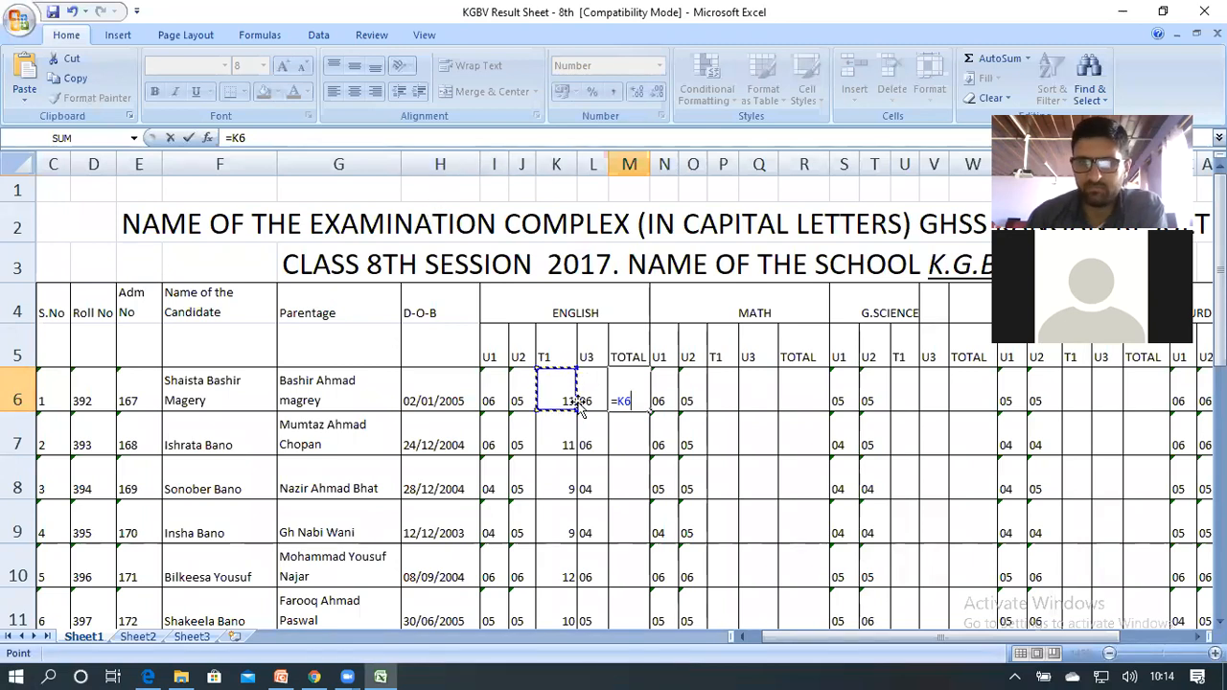
text(+)
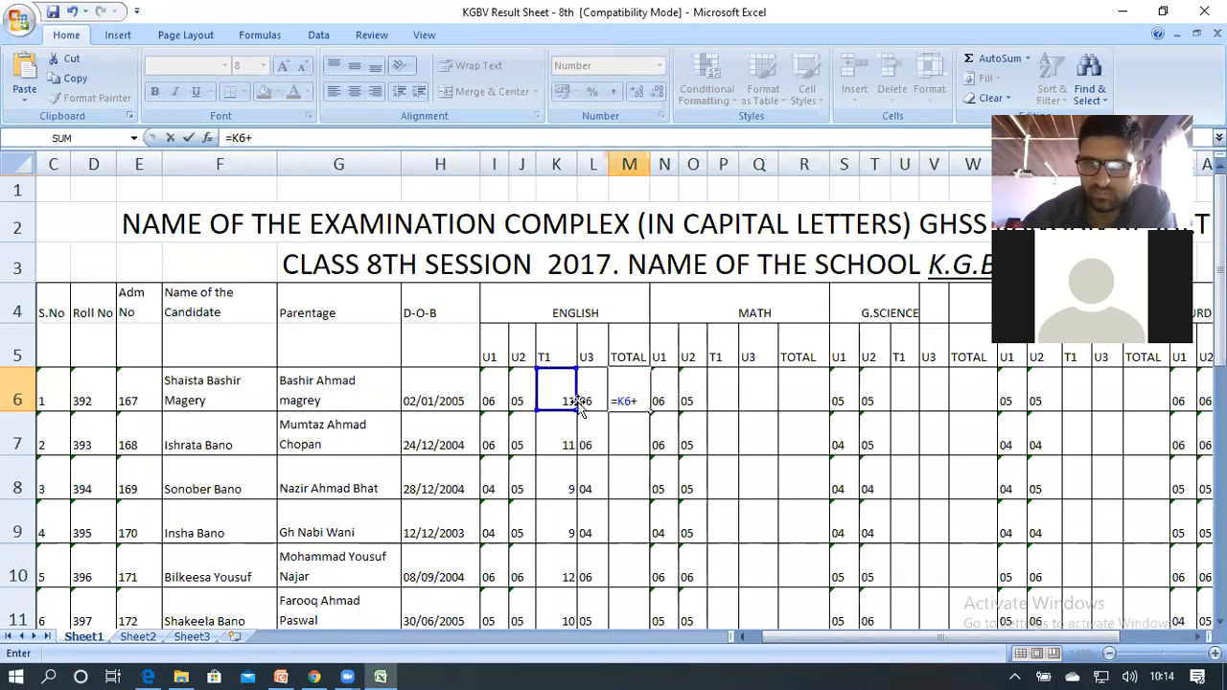
text(u)
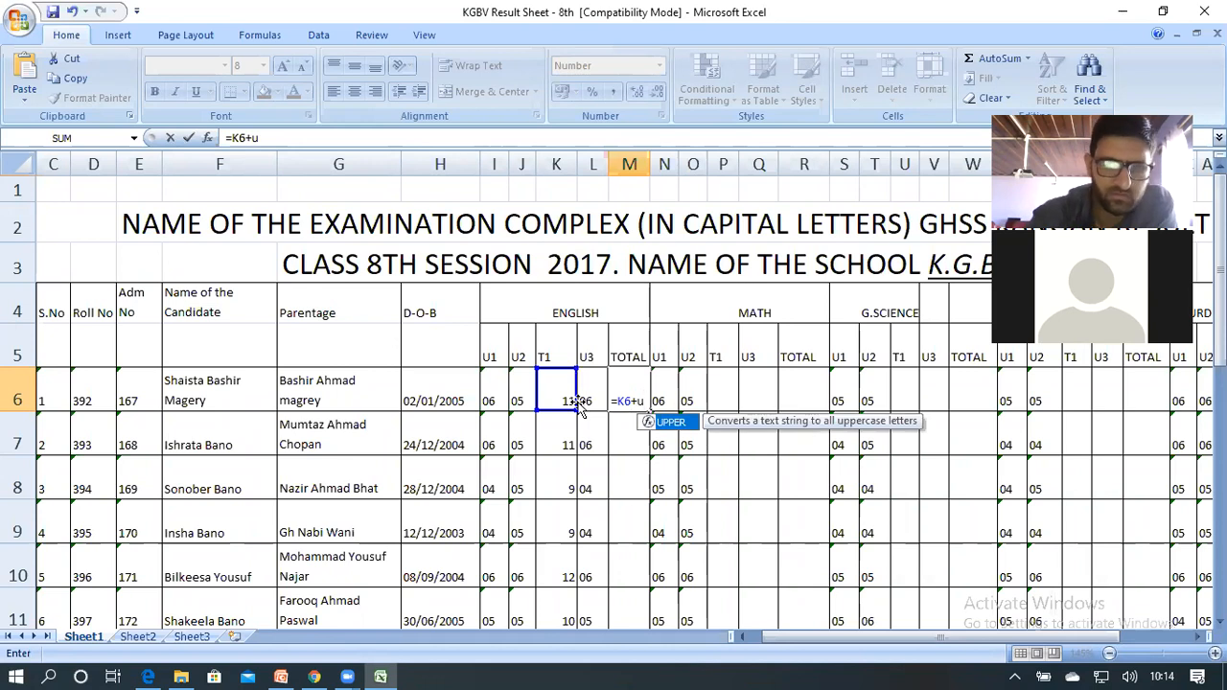
key(BackSpace)
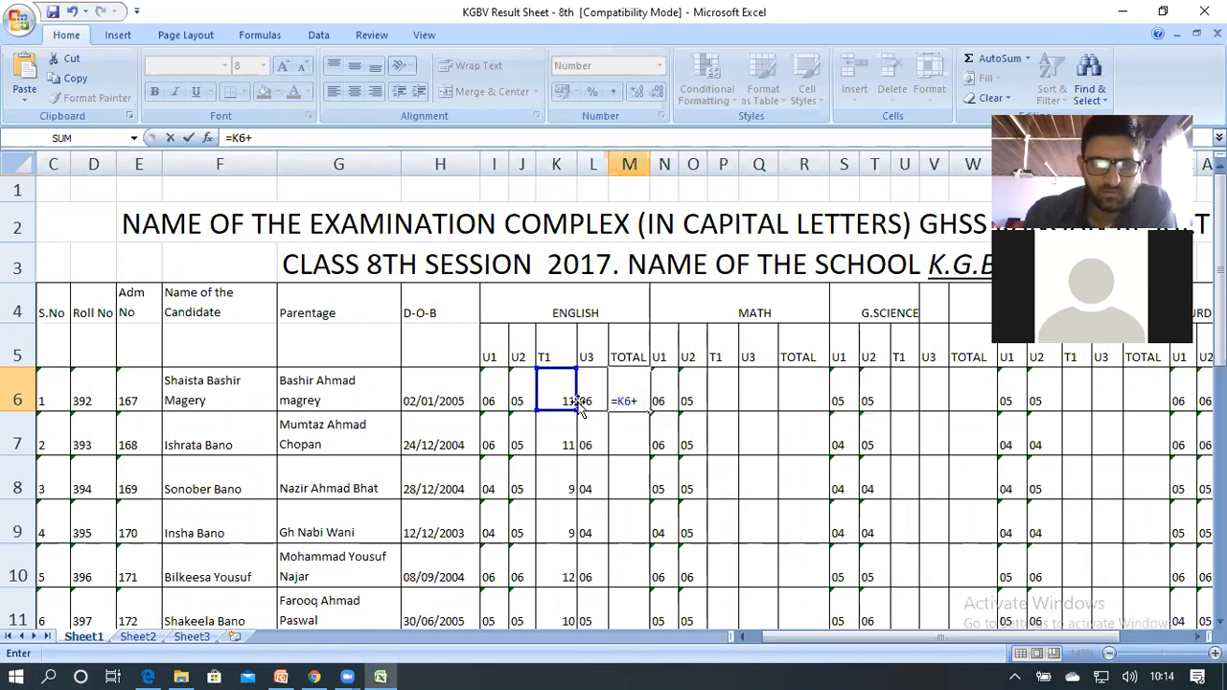
click(518, 394)
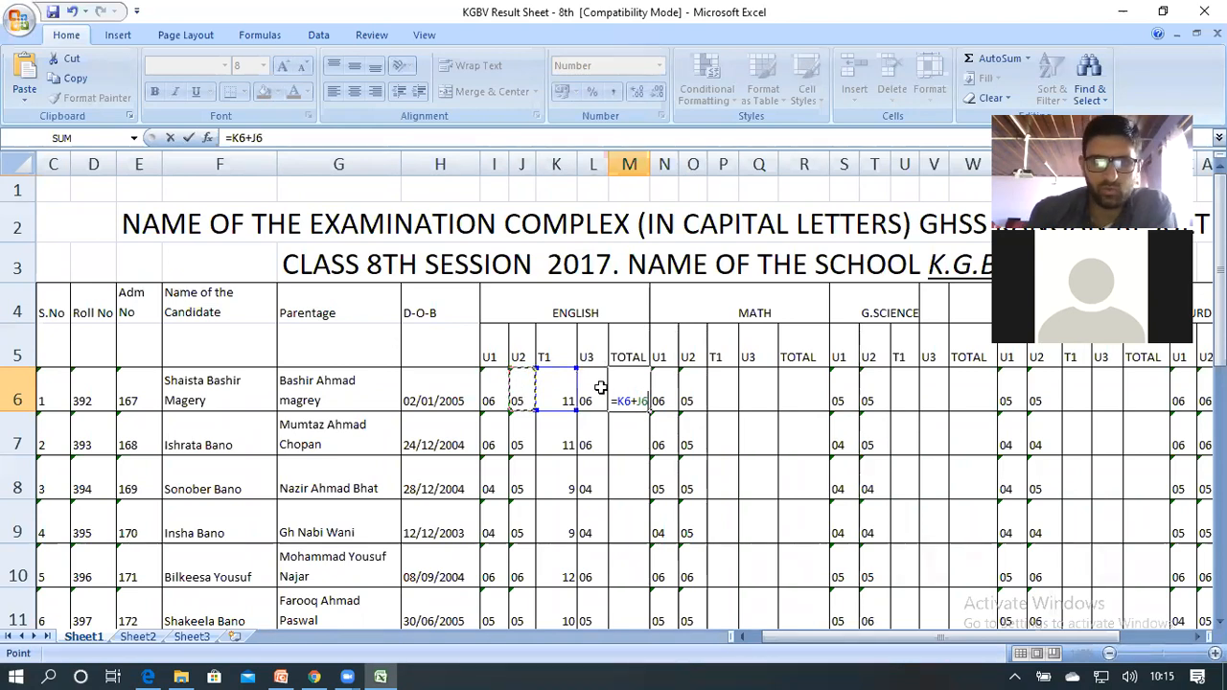
click(591, 391)
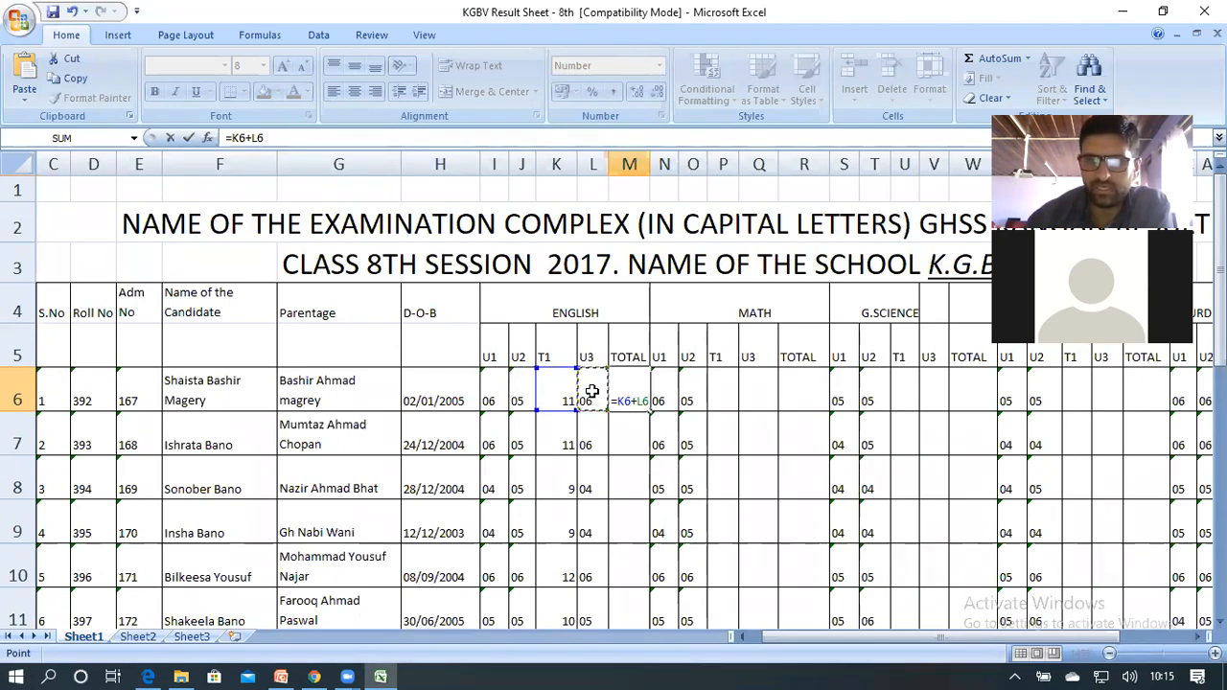
key(Return)
click(641, 395)
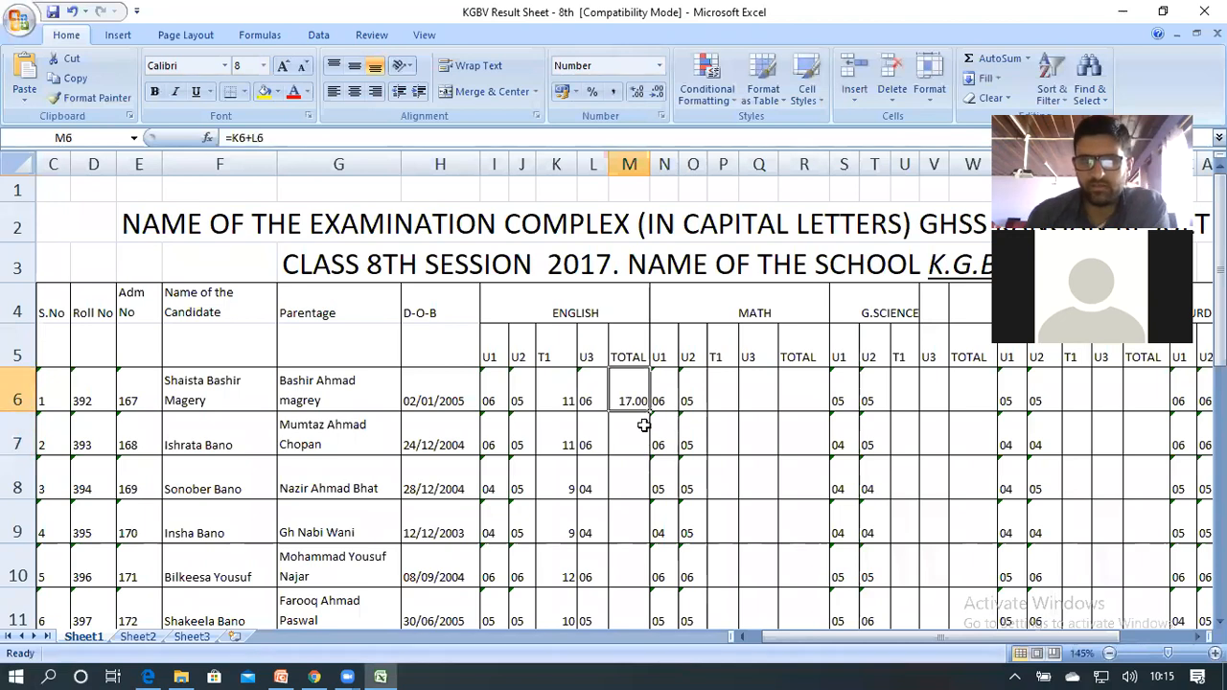
drag(652, 412, 623, 569)
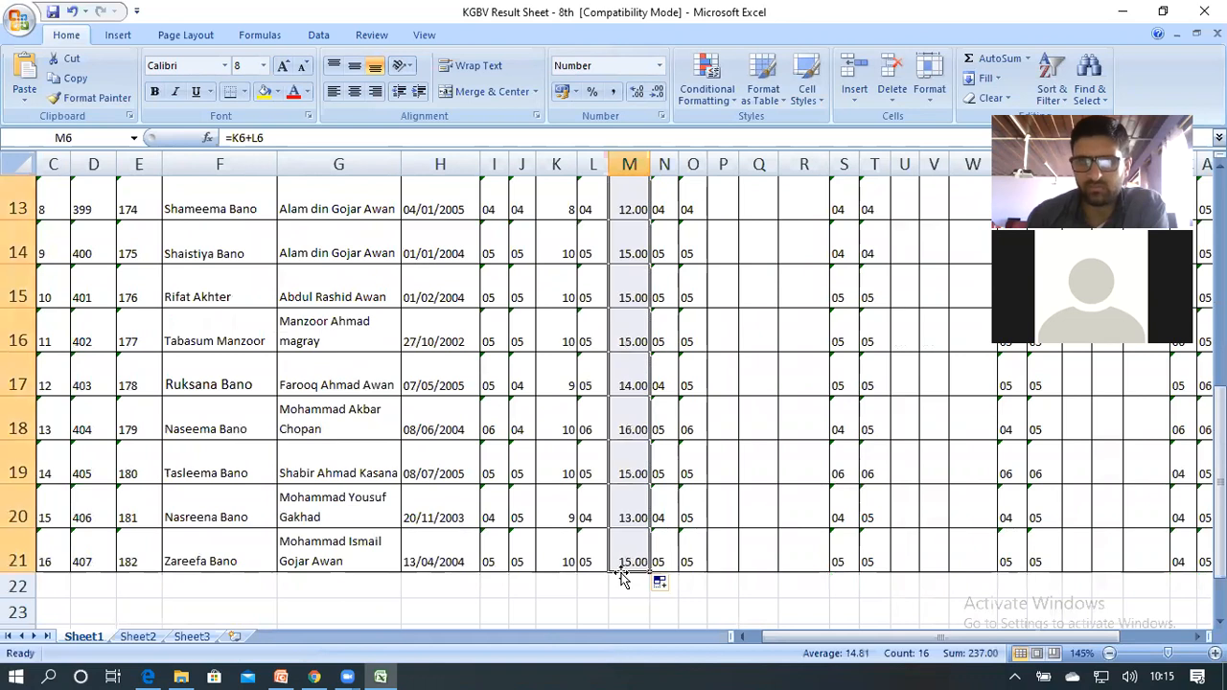
- Set the Number format of the English TOTAL cells M6 to M21 to 0 decimal places
scroll(609, 313, up, 4)
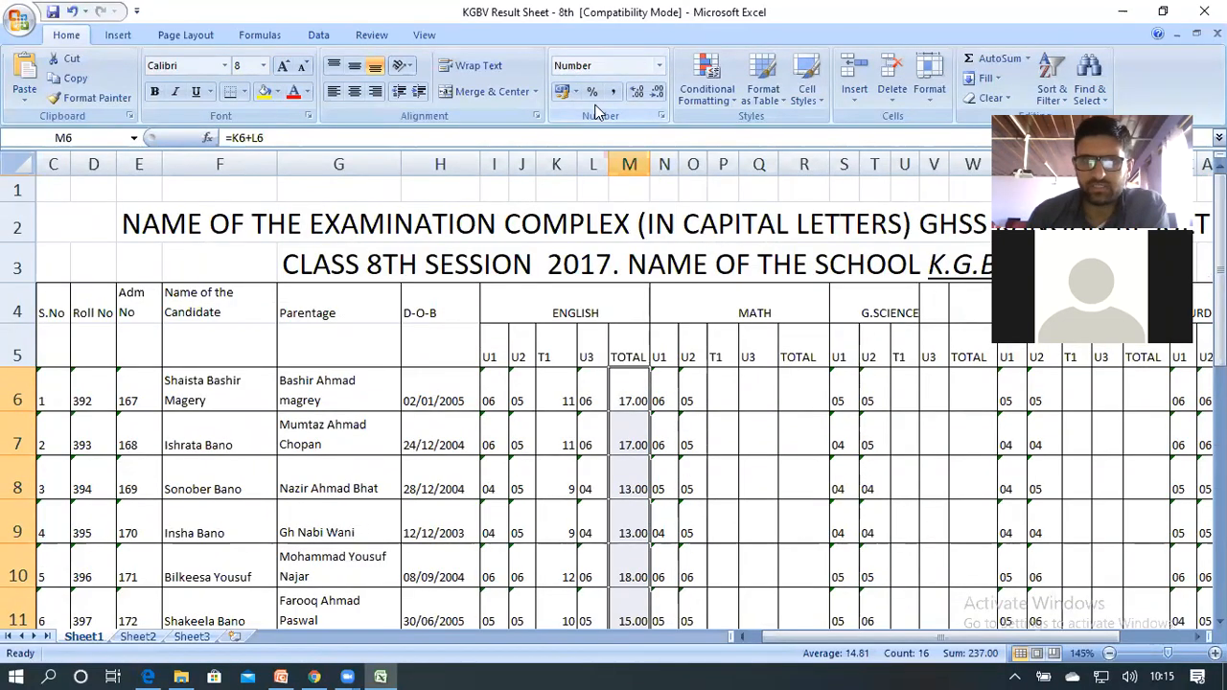
click(660, 116)
click(652, 238)
click(652, 238)
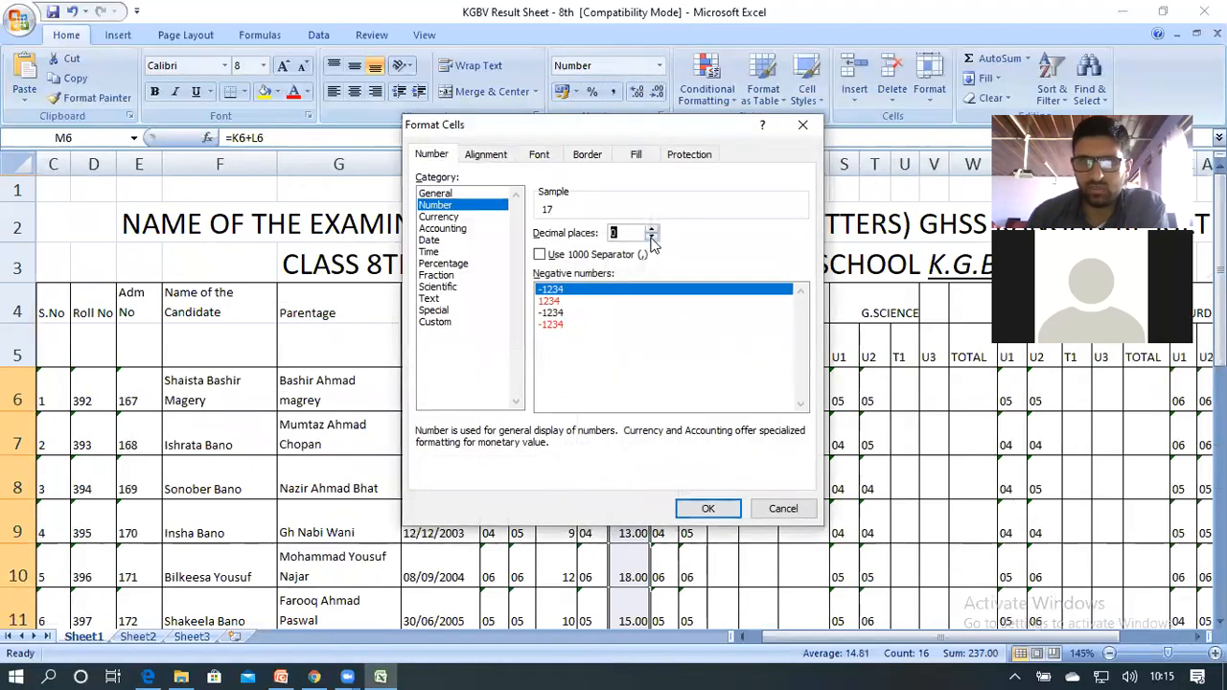
click(707, 508)
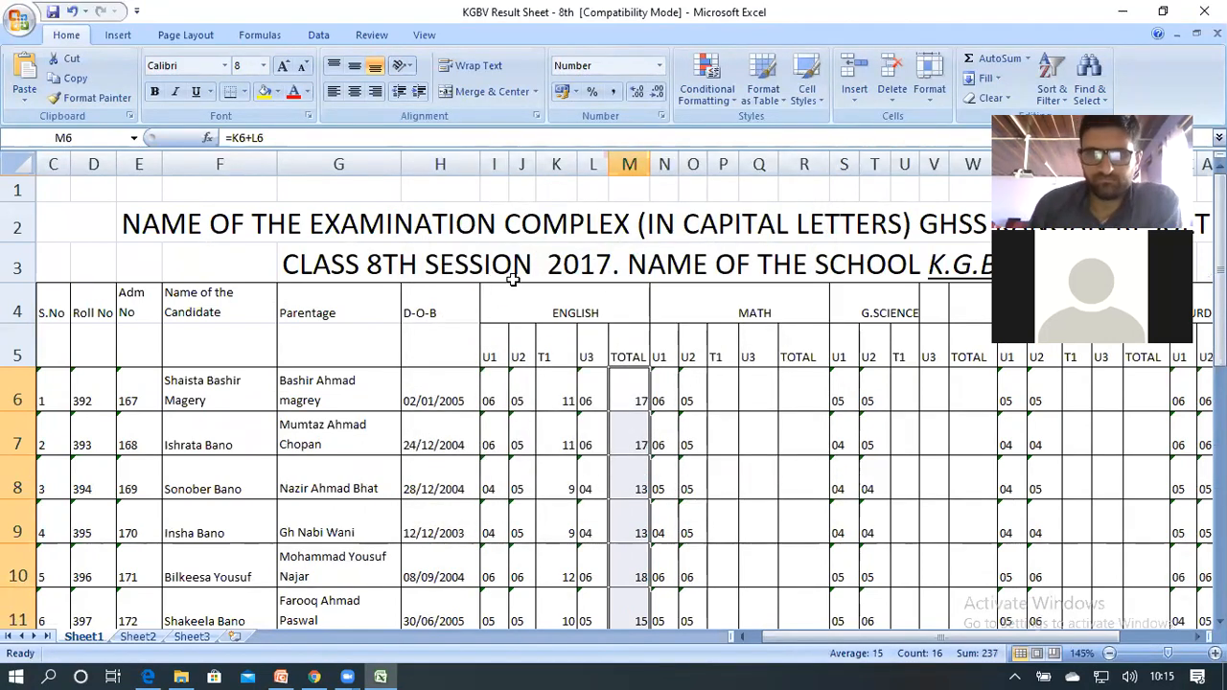
scroll(700, 375, down, 2)
scroll(701, 375, up, 2)
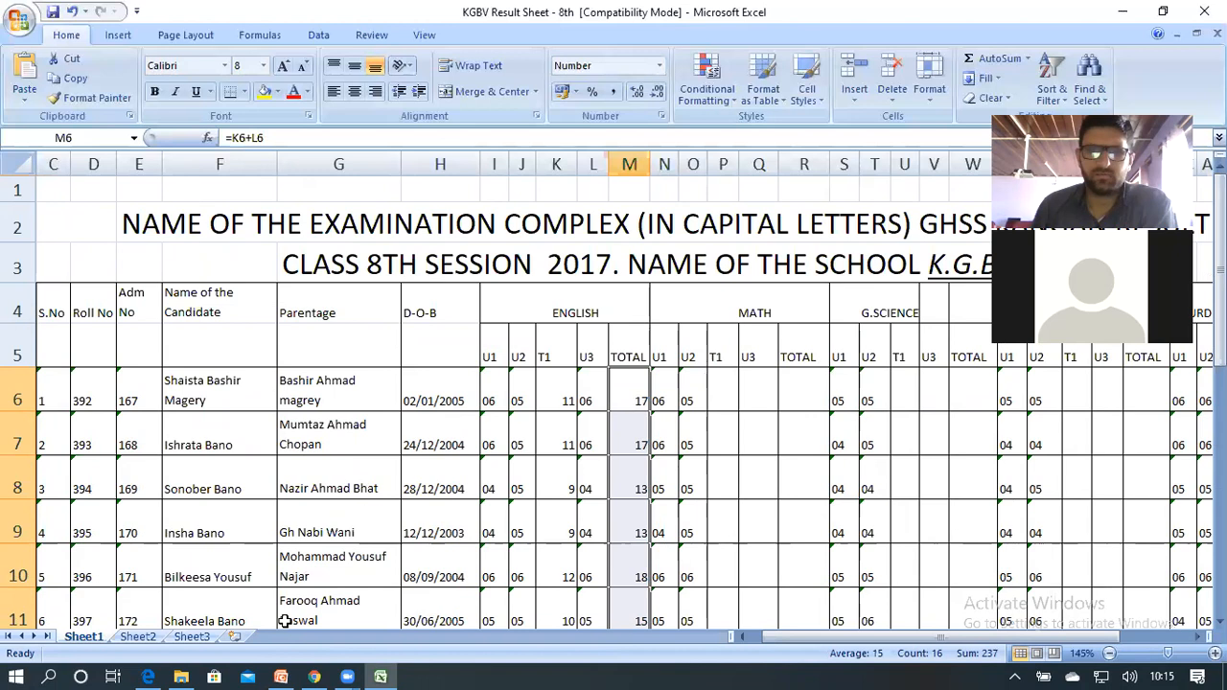
- On Sheet3, enter the headings Player in A1 and Score in B1
click(137, 637)
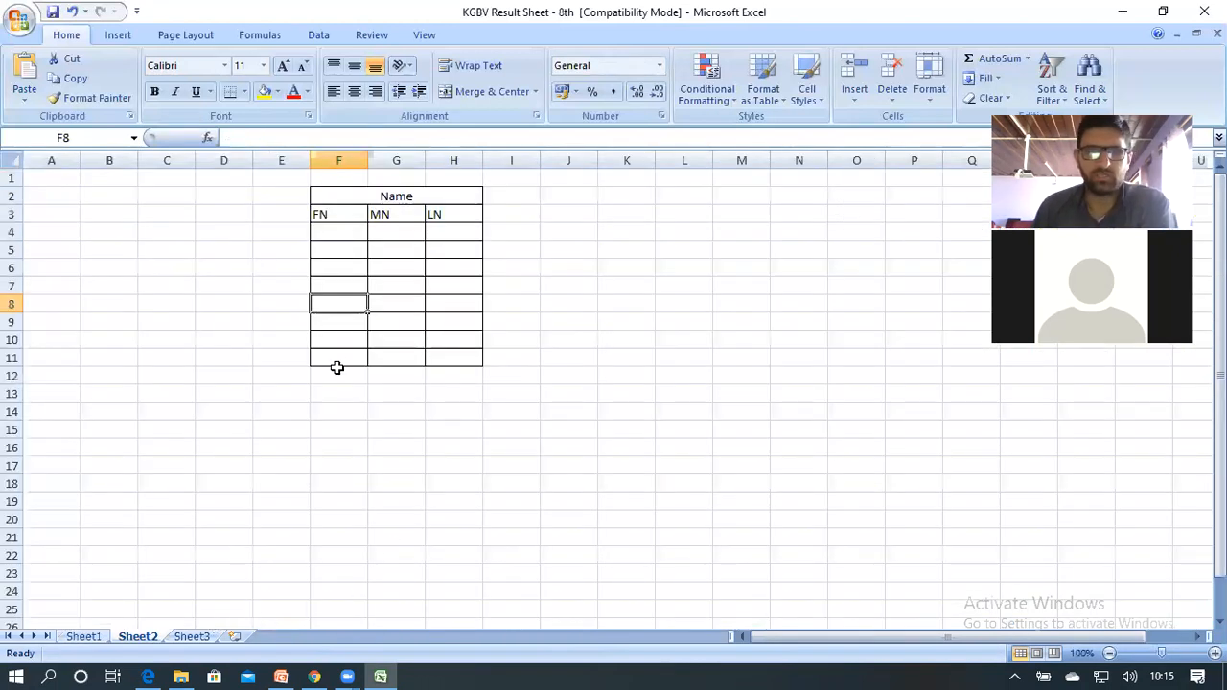
click(191, 638)
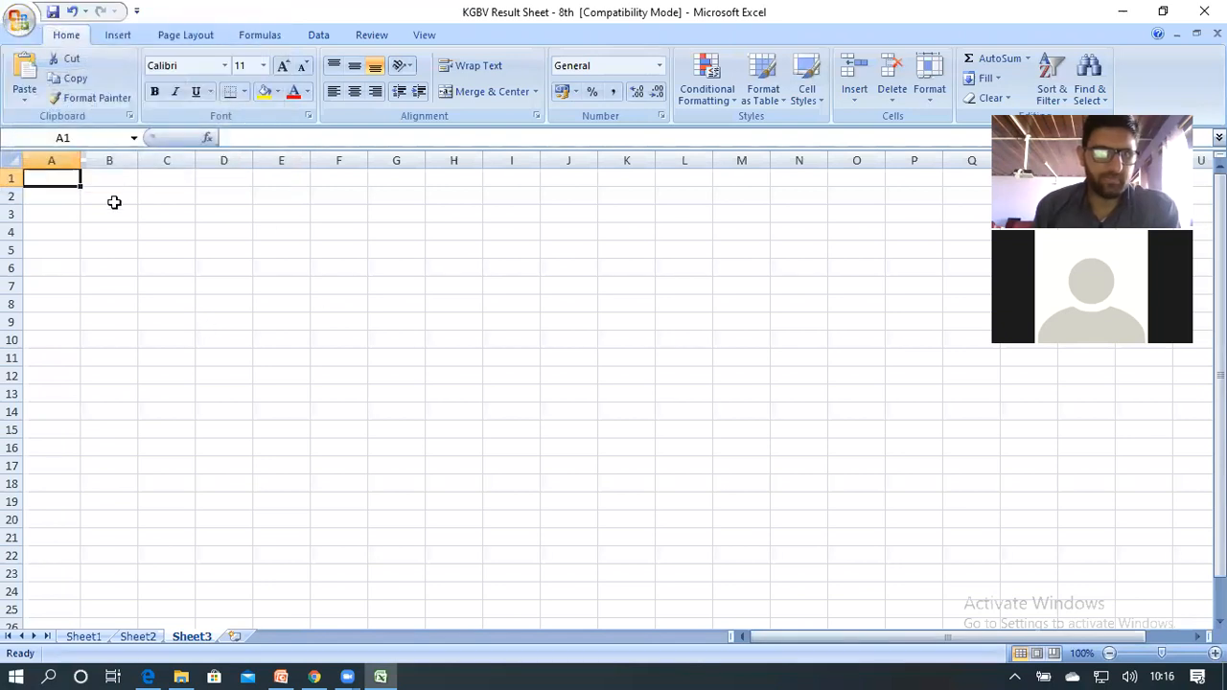
text(P)
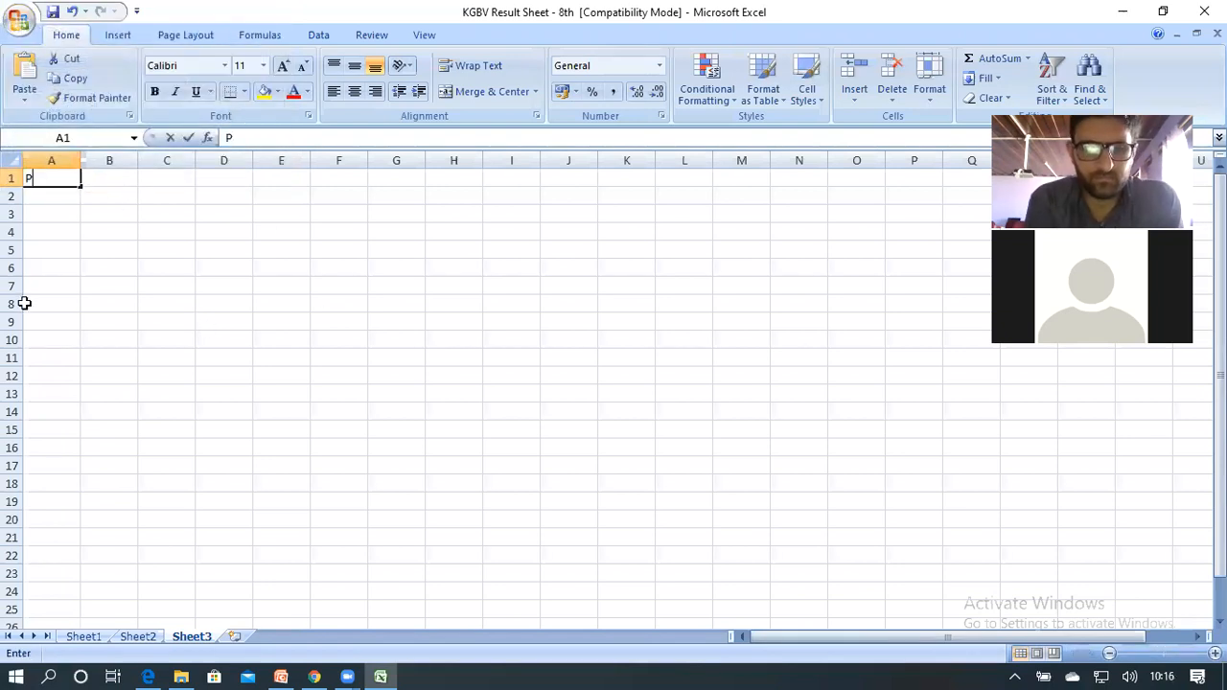
text(layer)
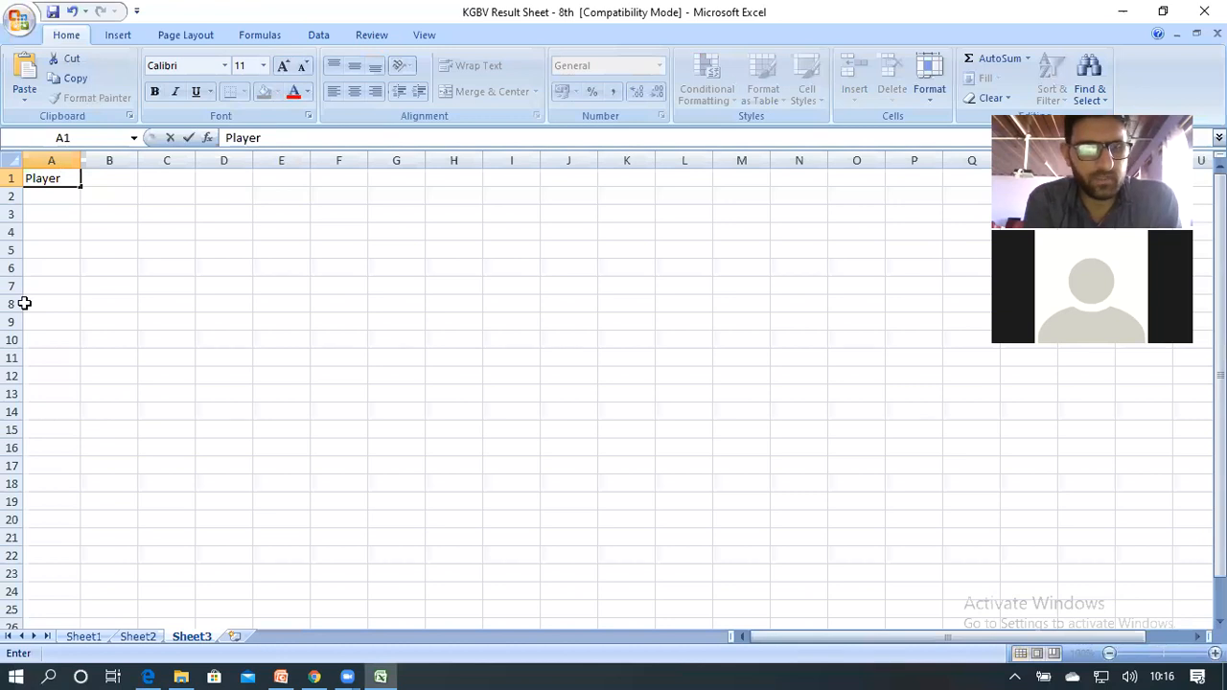
key(Tab)
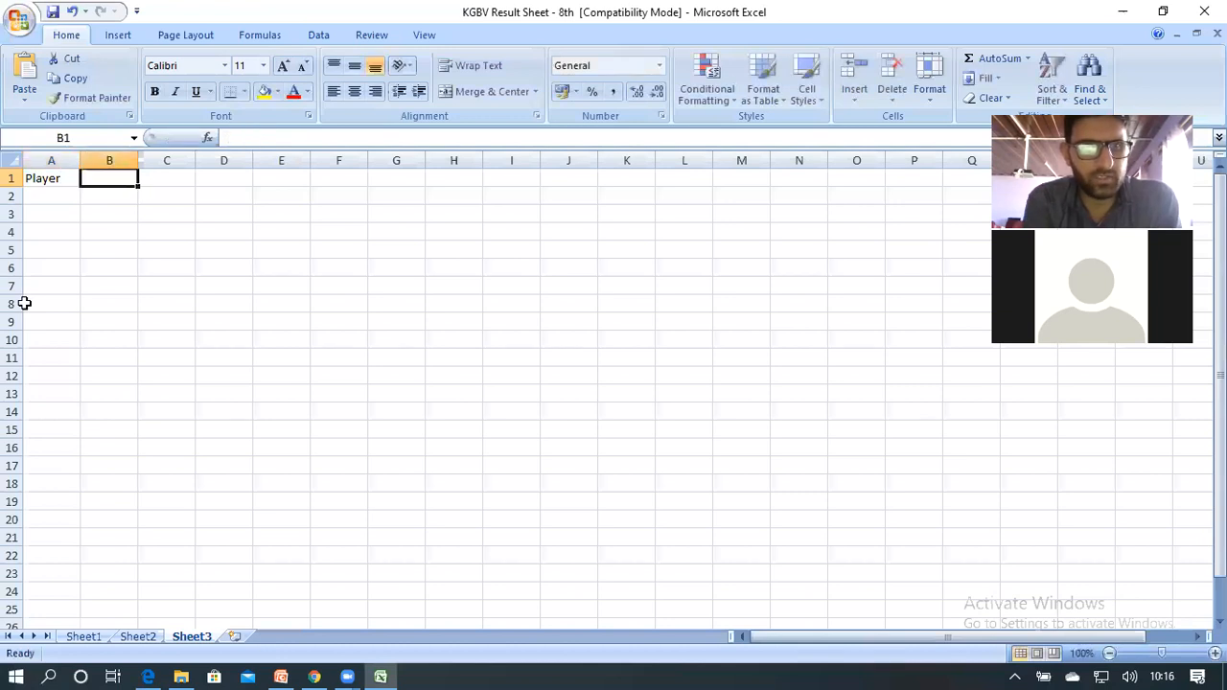
text(Score)
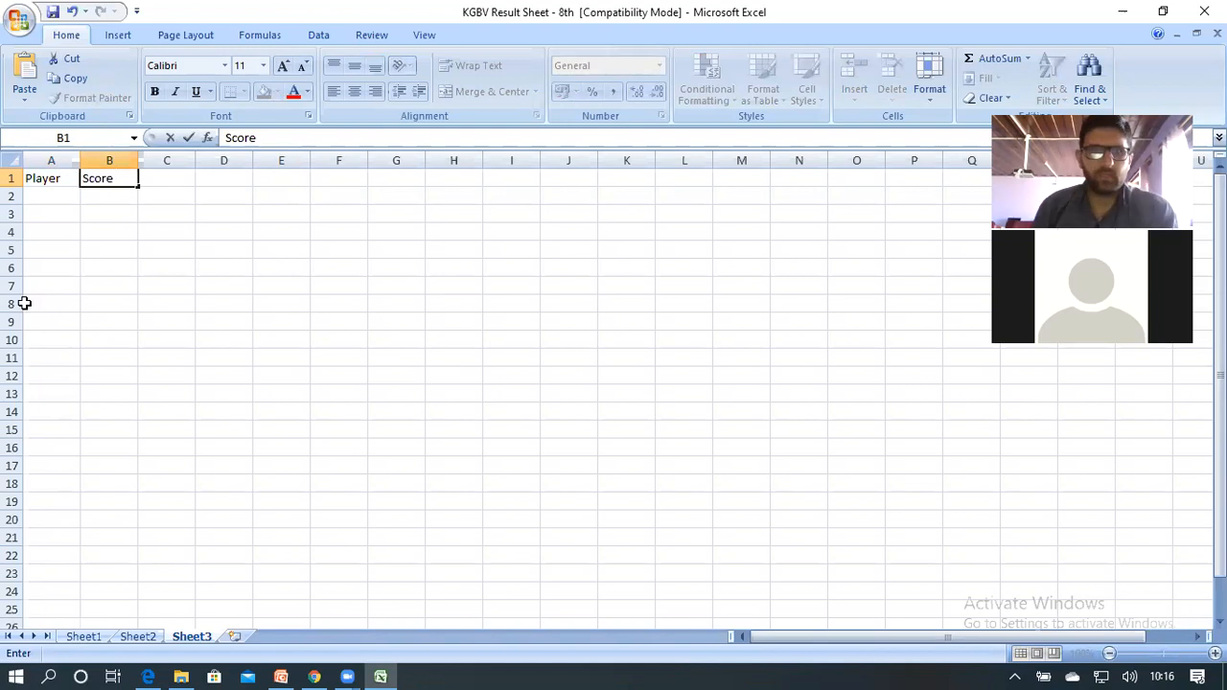
key(Return)
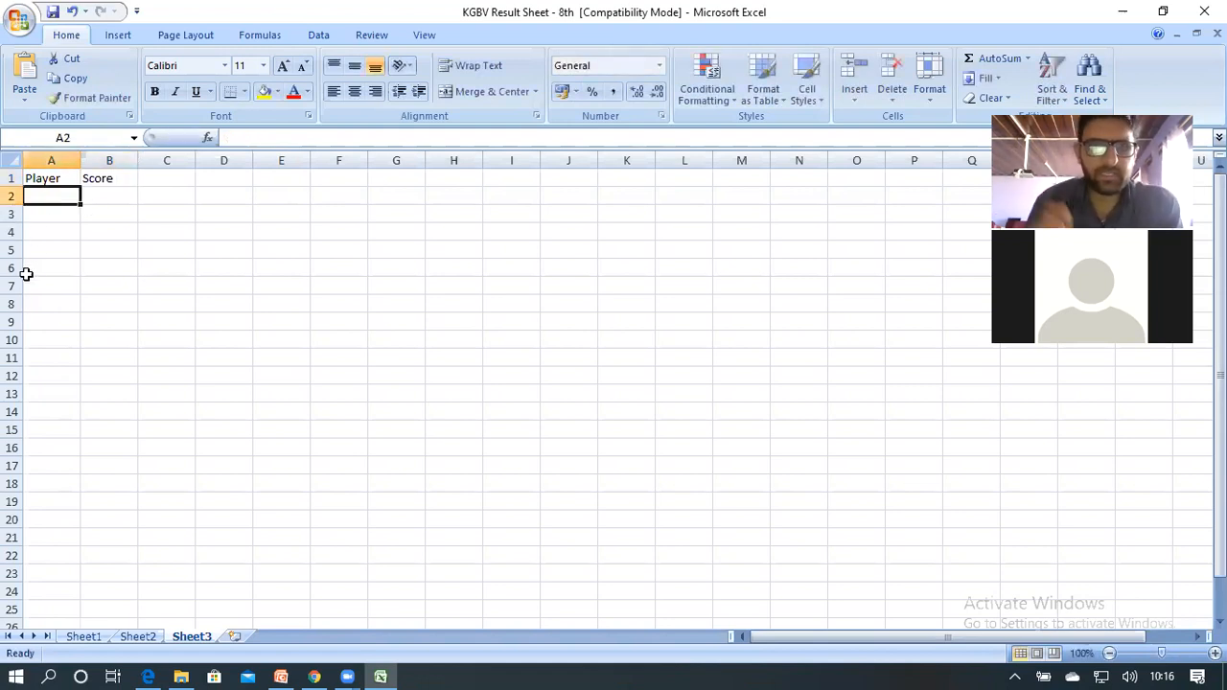
- Copy the candidate names in F6 to F16 of Sheet1 into Sheet3 starting at A2, and widen column A to fit them
click(82, 638)
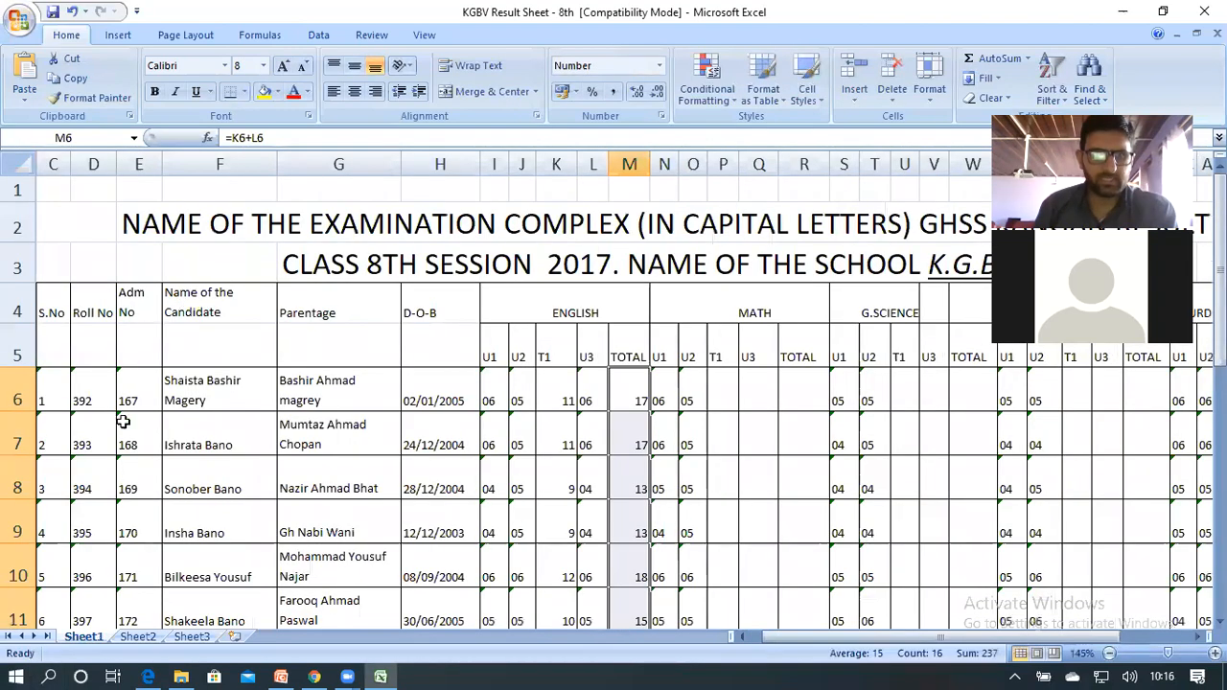
drag(211, 393, 240, 335)
right_click(216, 235)
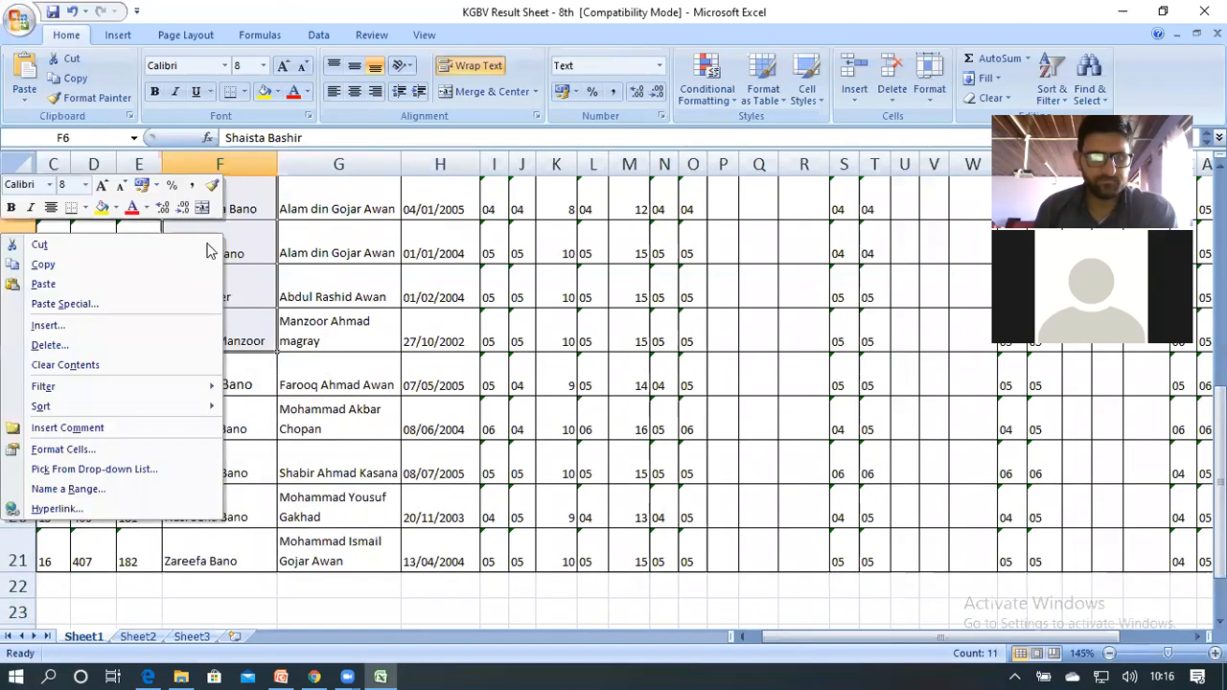
click(111, 268)
scroll(116, 384, up, 5)
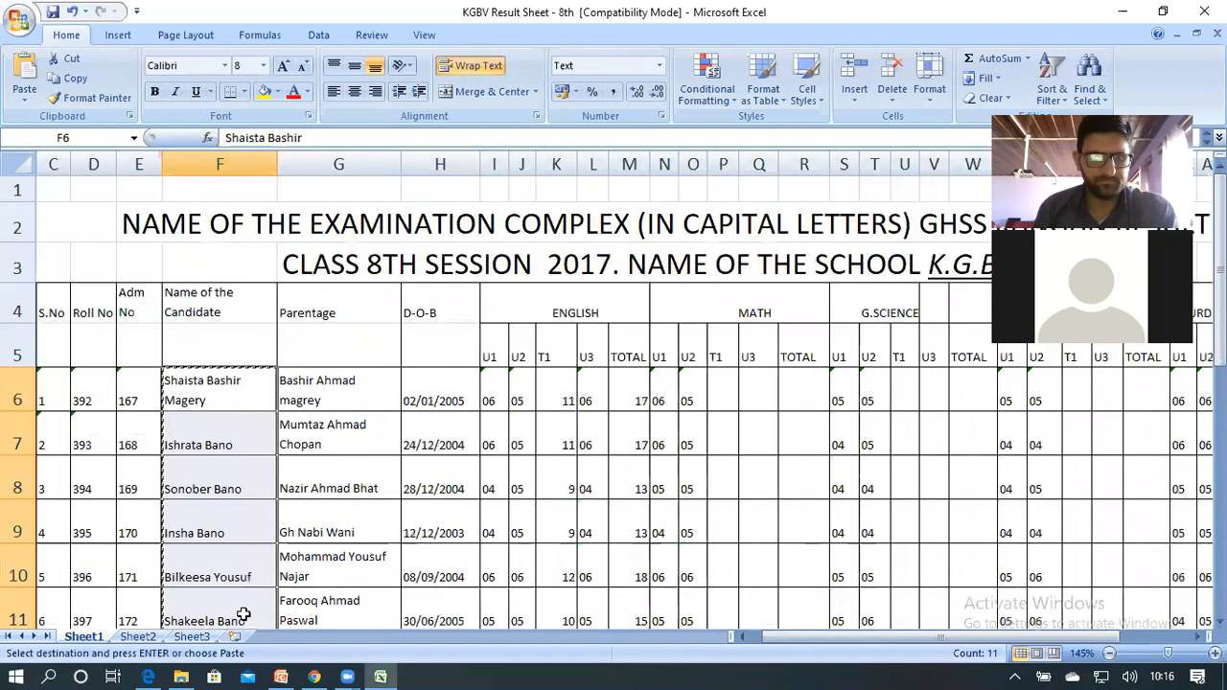
click(145, 637)
click(197, 634)
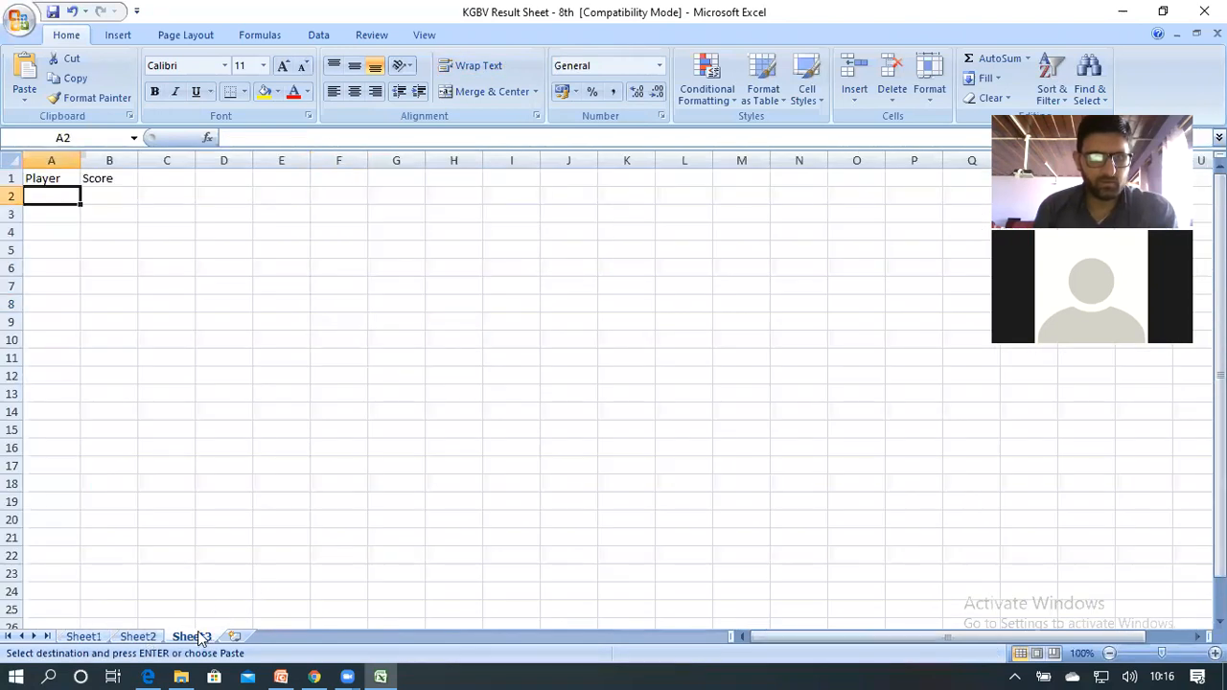
key(ctrl+v)
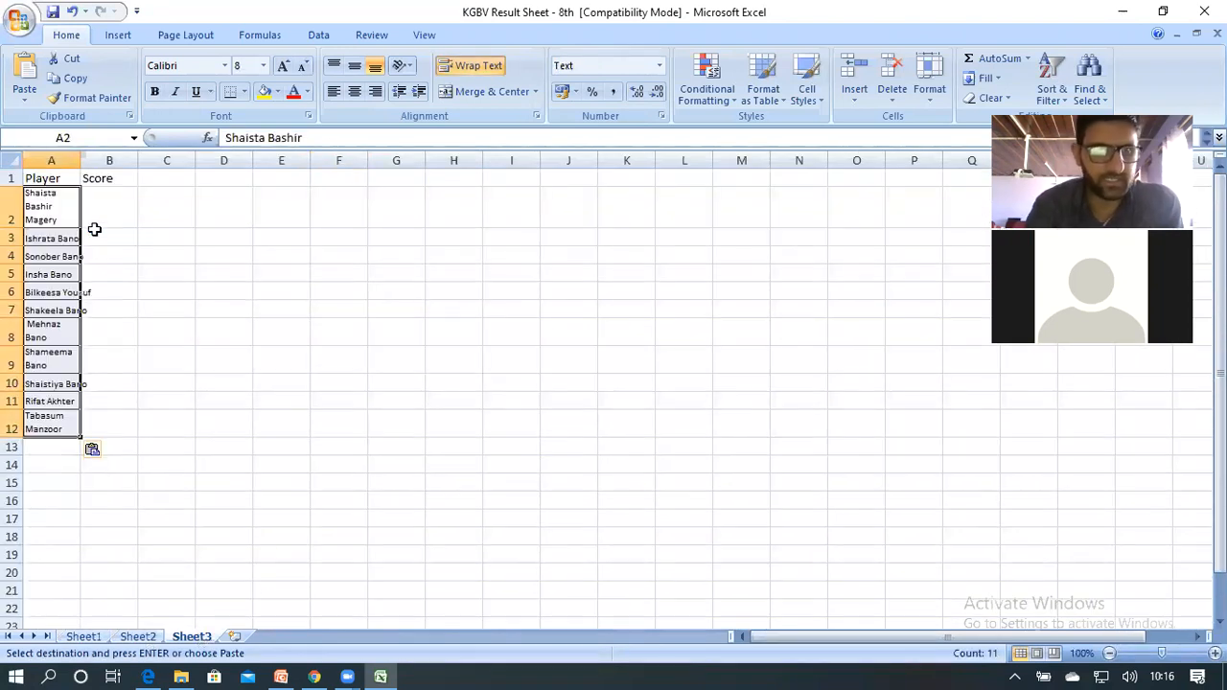
drag(81, 160, 137, 181)
click(111, 213)
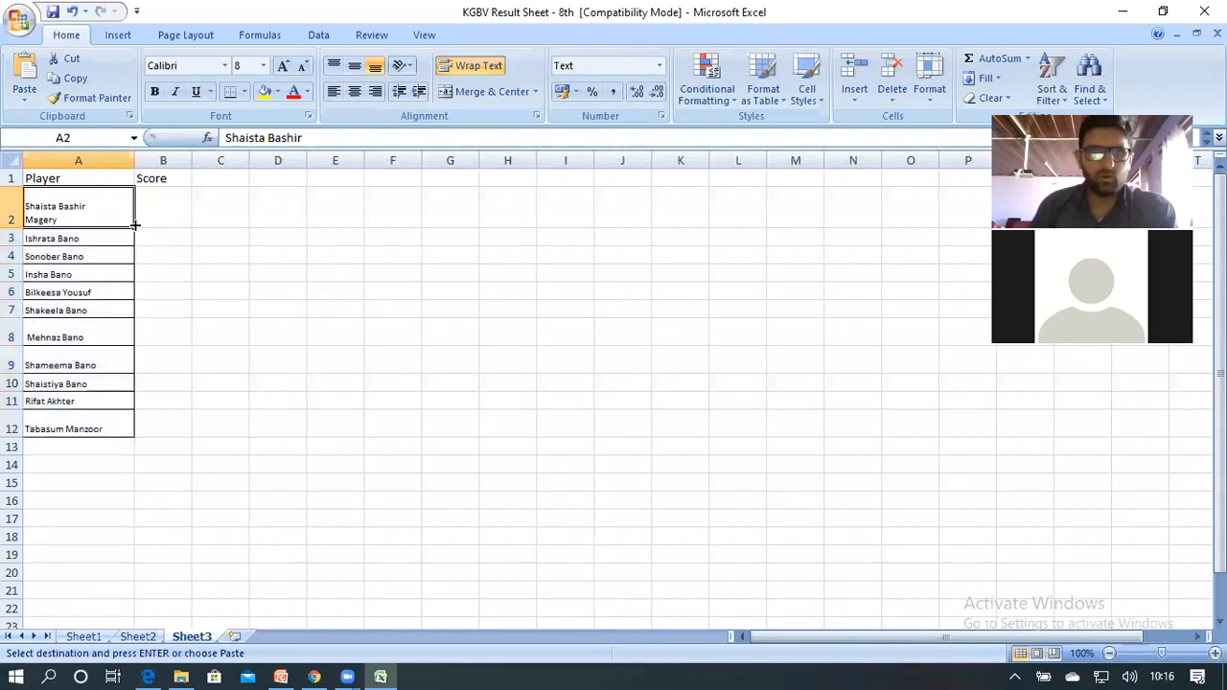
- Enter the scores 15, 5, 20, 102 and 6 in cells B2 to B6
click(151, 208)
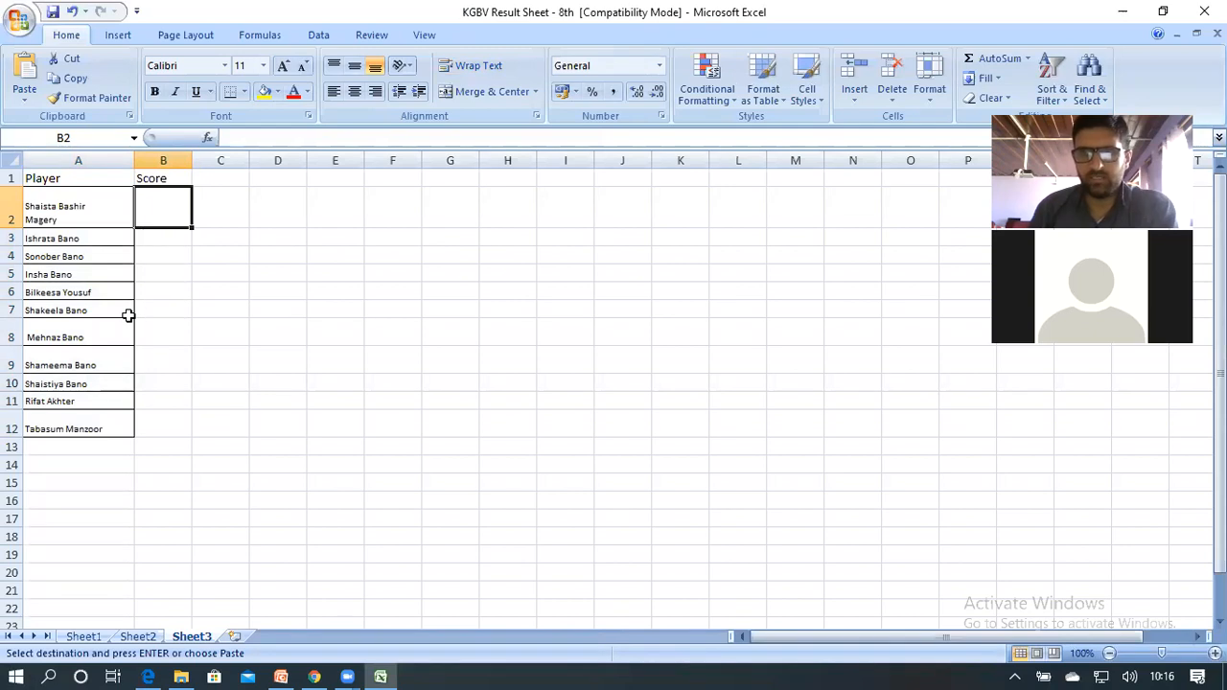
text(15)
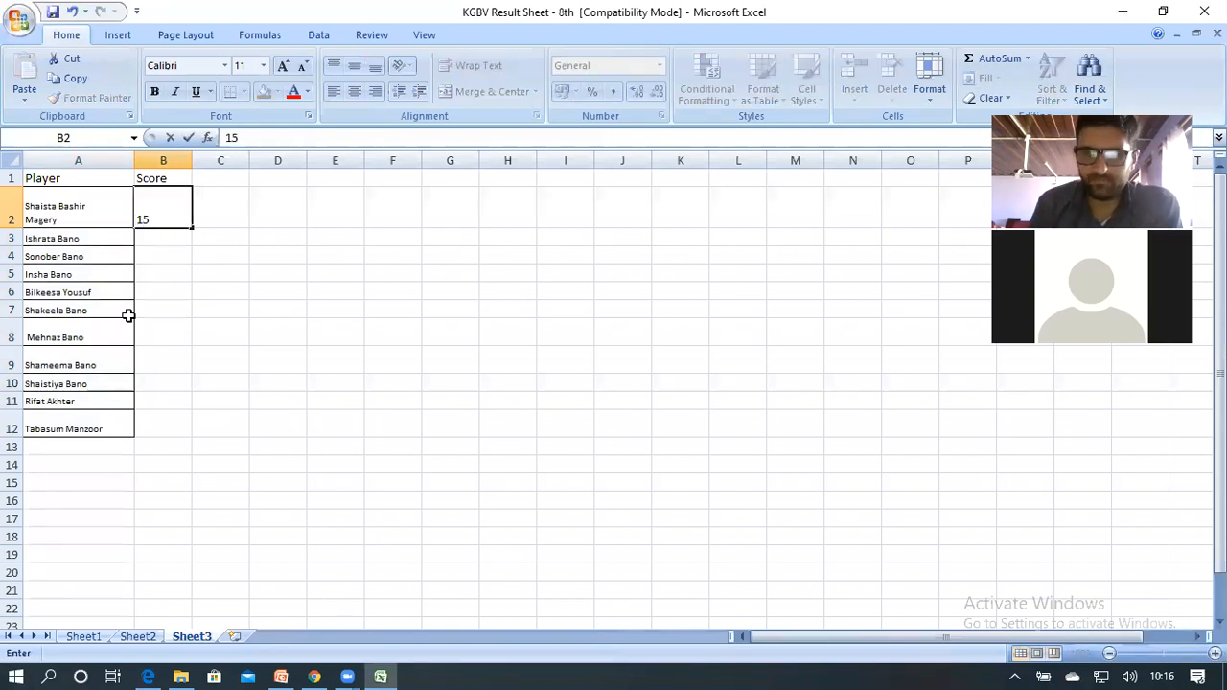
key(Return)
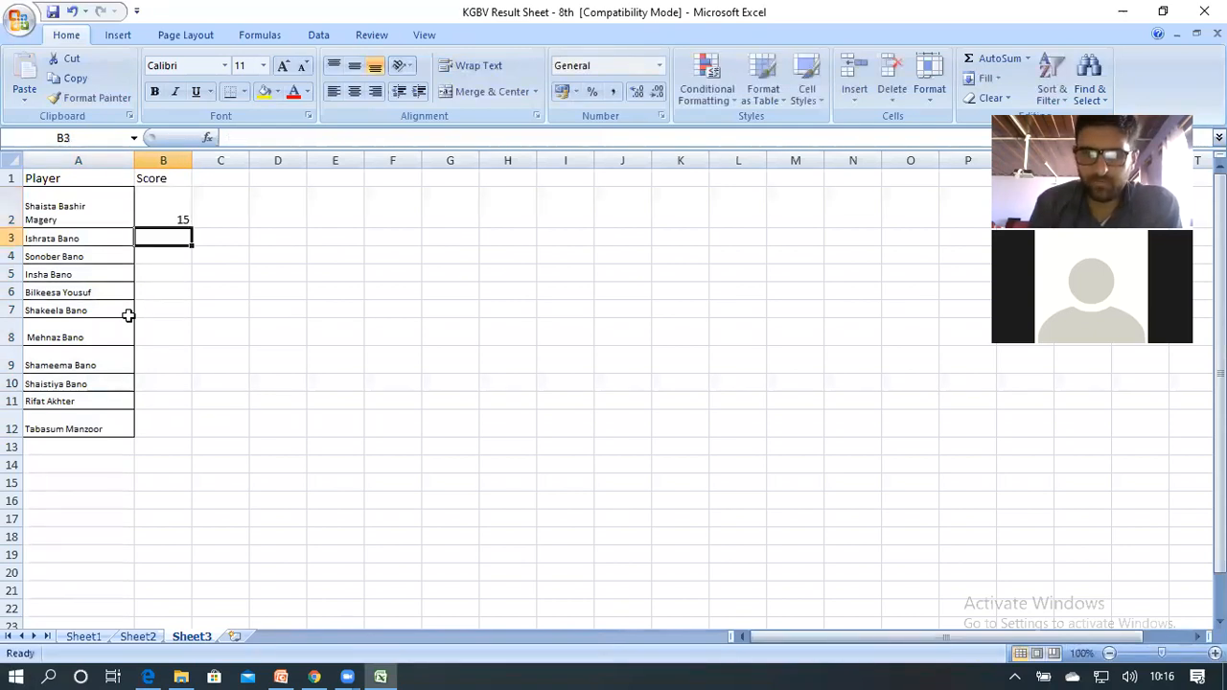
text(5)
key(Return)
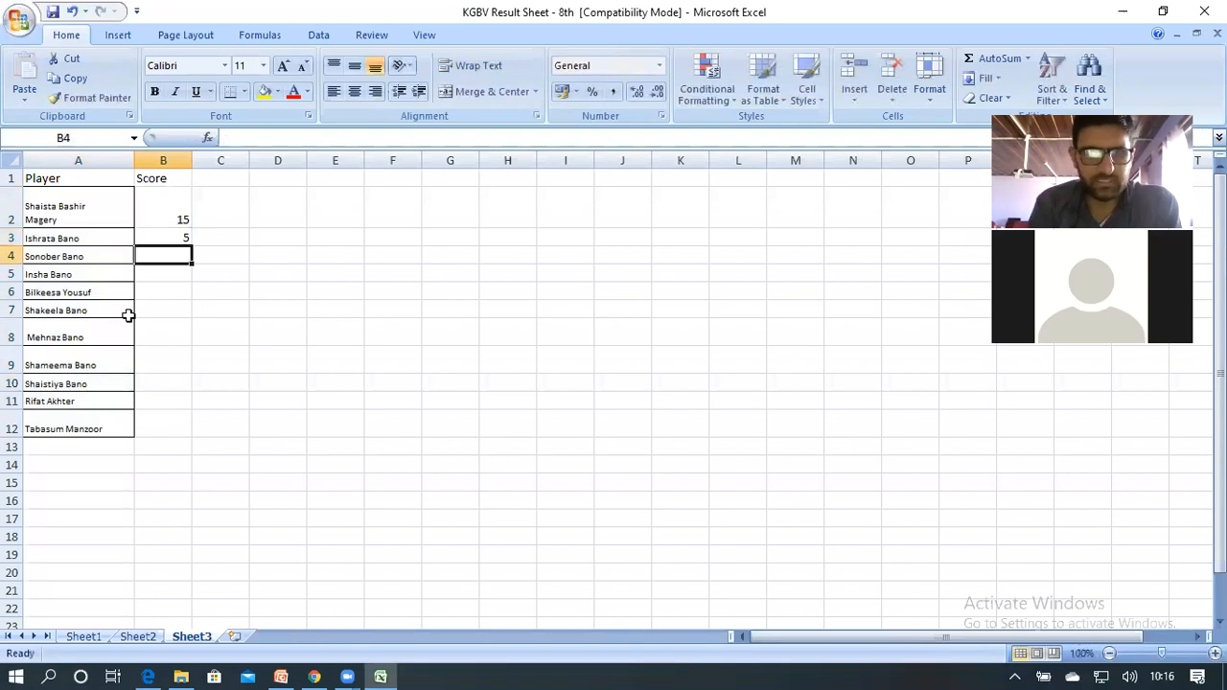
text(20)
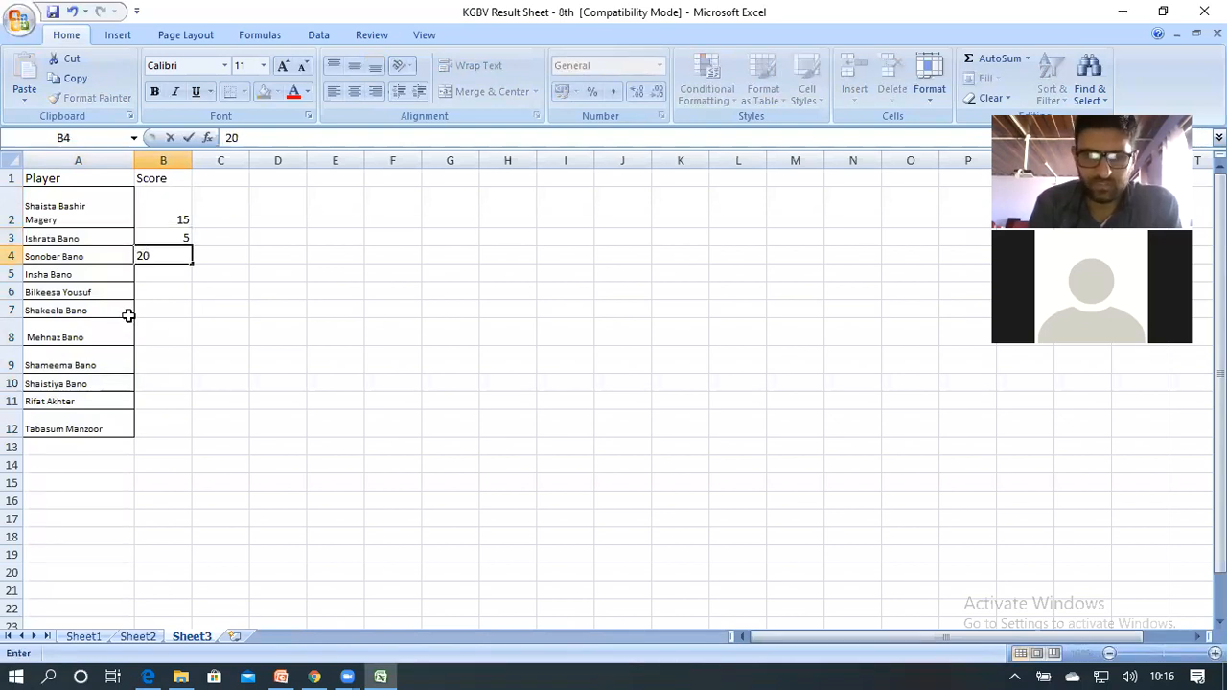
key(Return)
text(1)
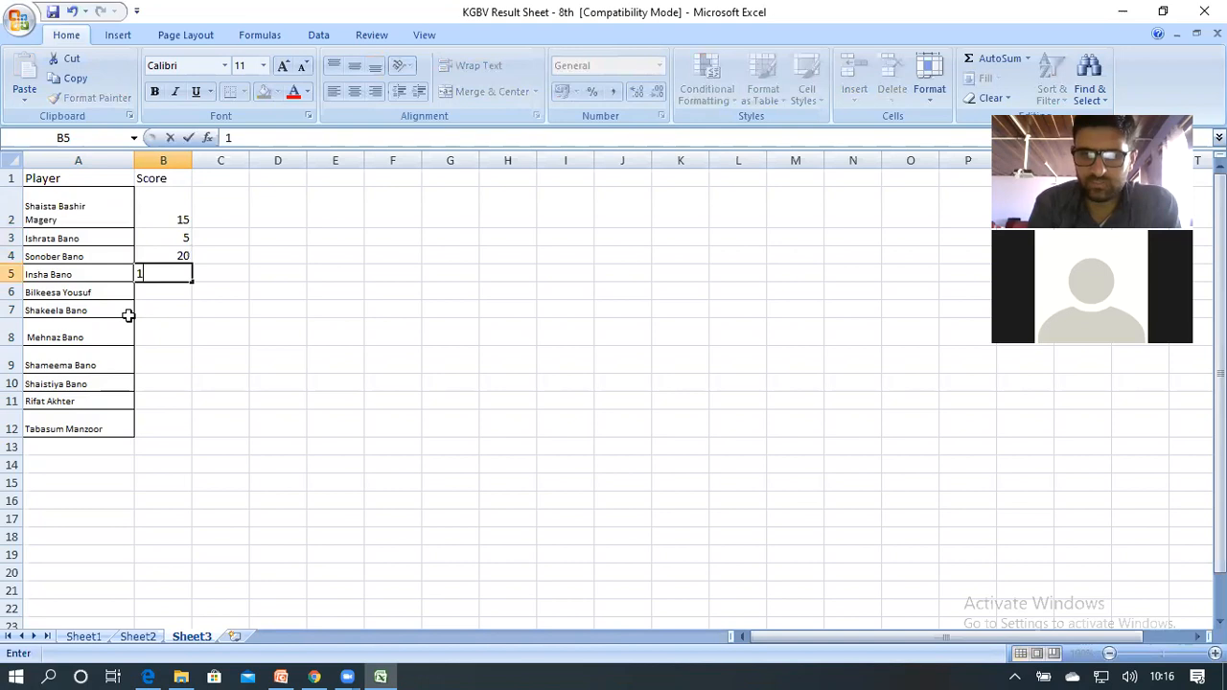
text(02)
key(Return)
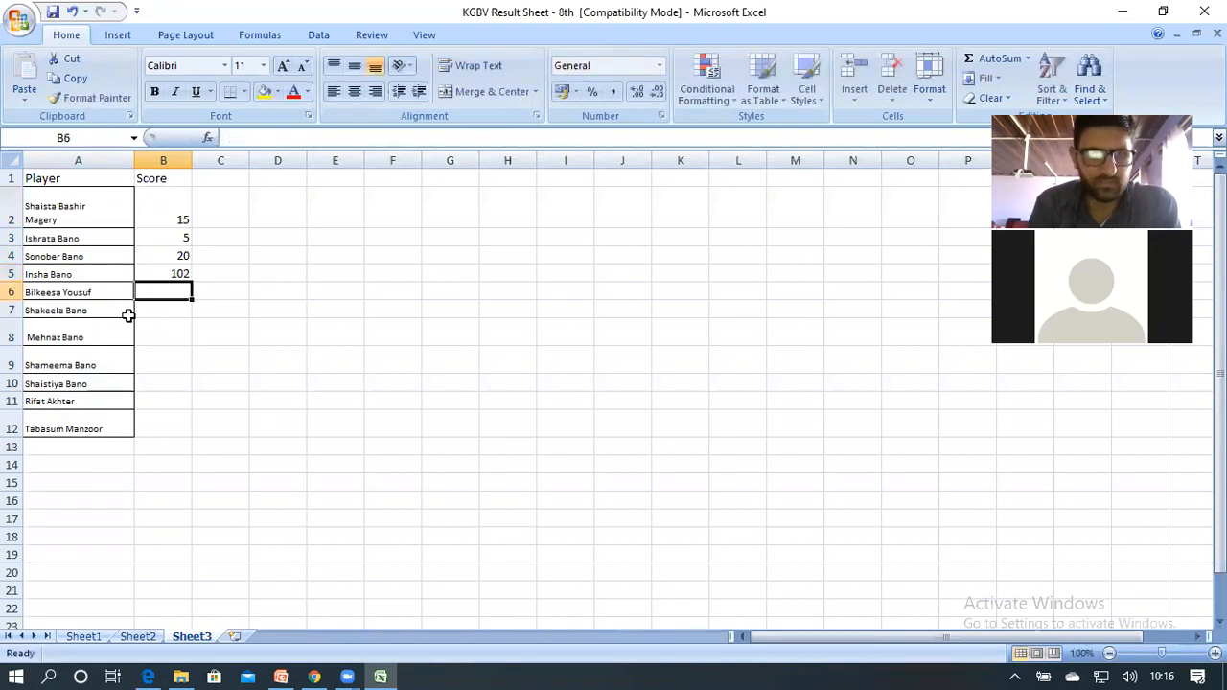
text(6)
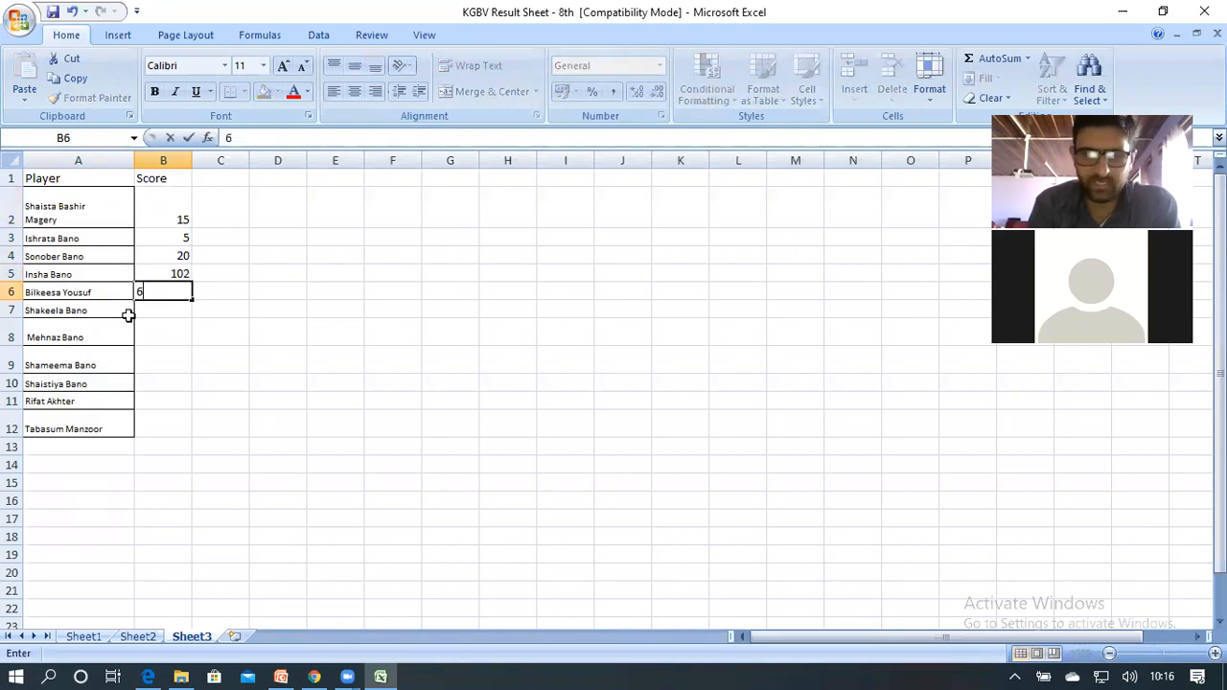
key(Return)
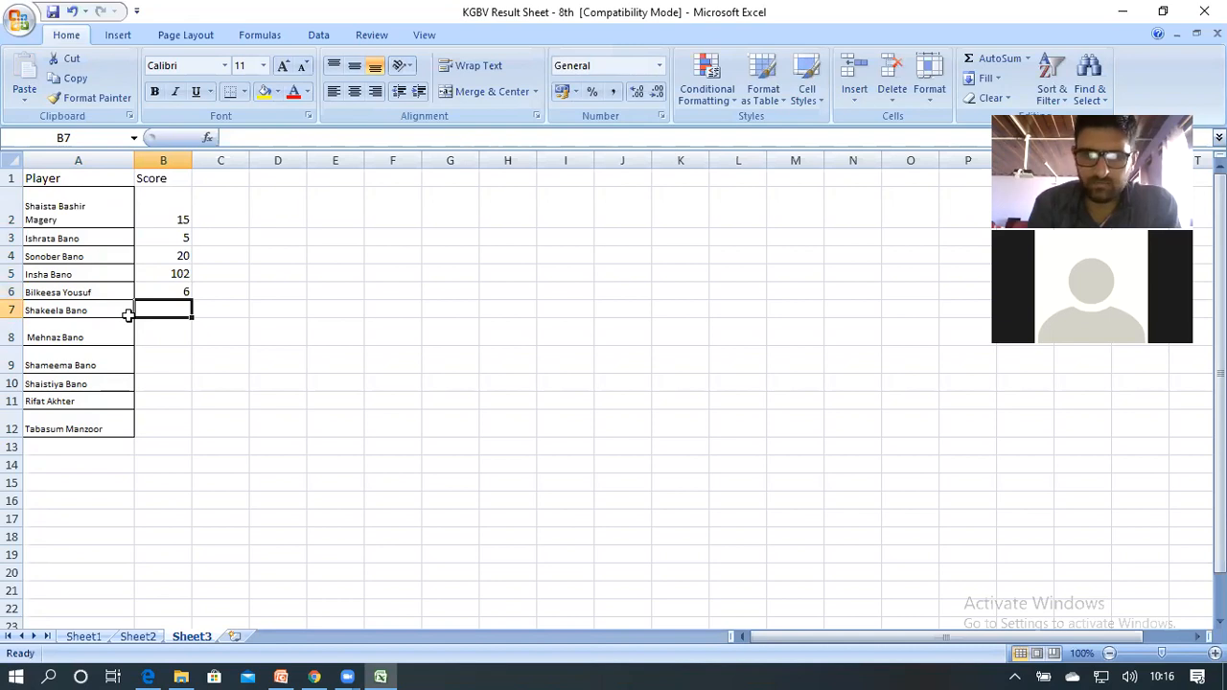
- Enter the scores 7, 25, 41, 8, 12 and 16 in cells B7 to B12
text(7)
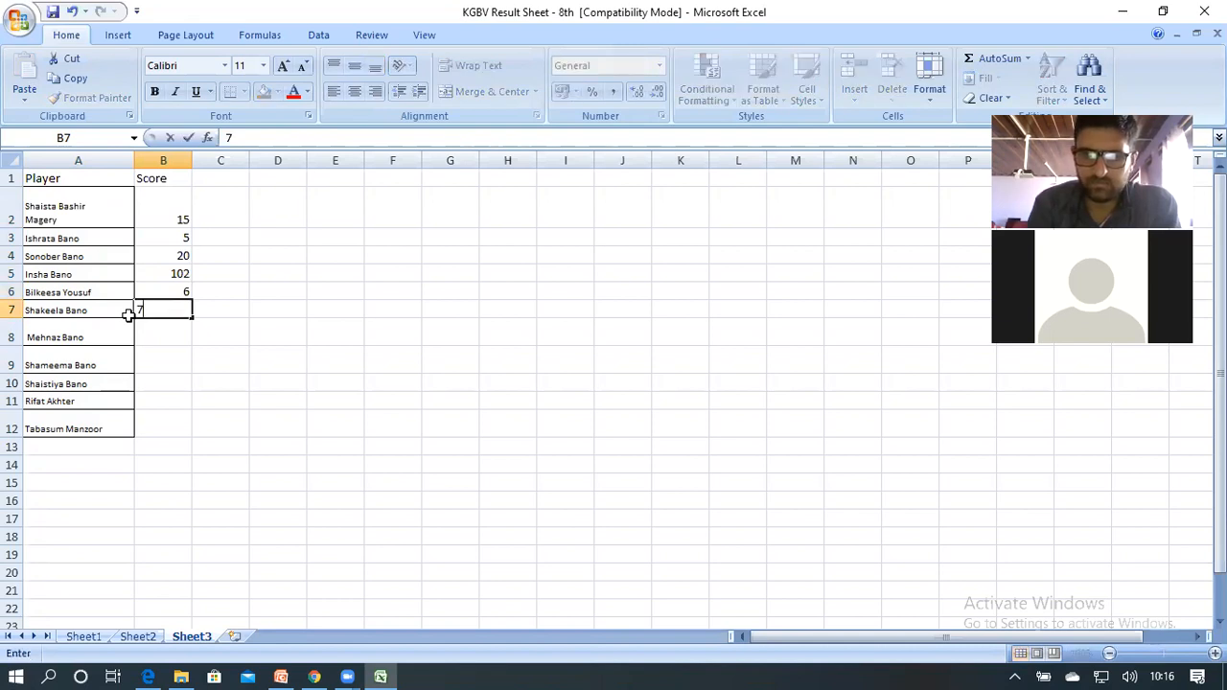
key(Return)
text(25)
key(Return)
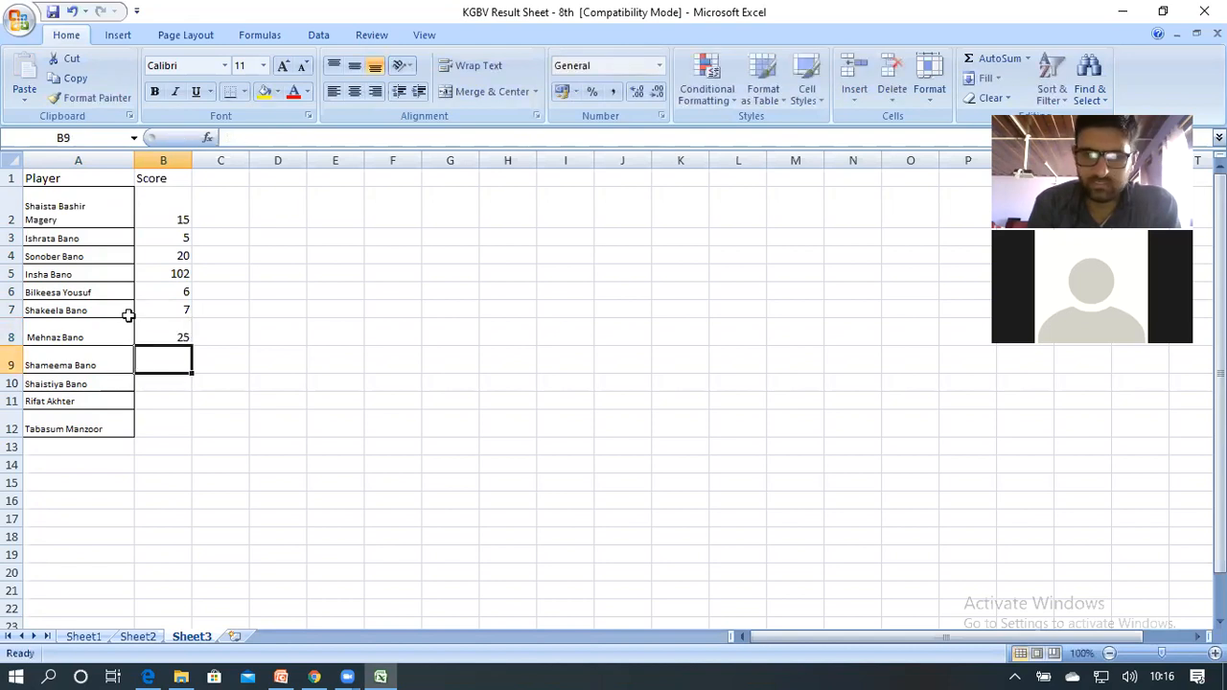
text(41)
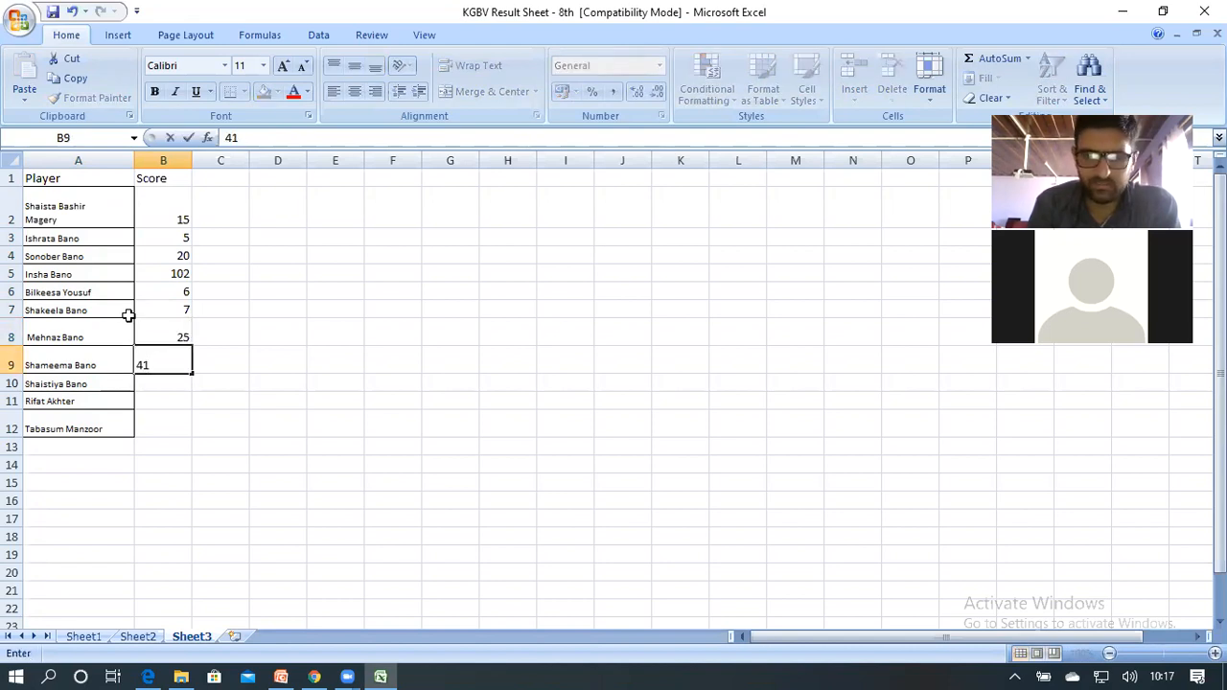
key(Return)
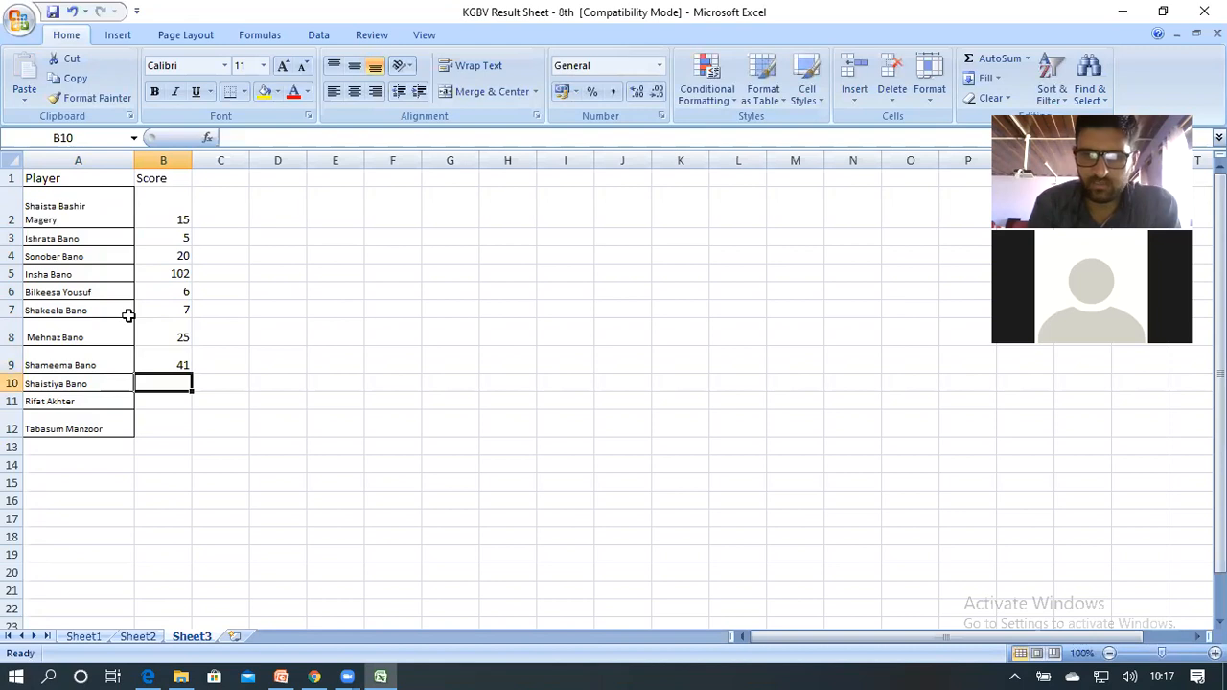
text(8)
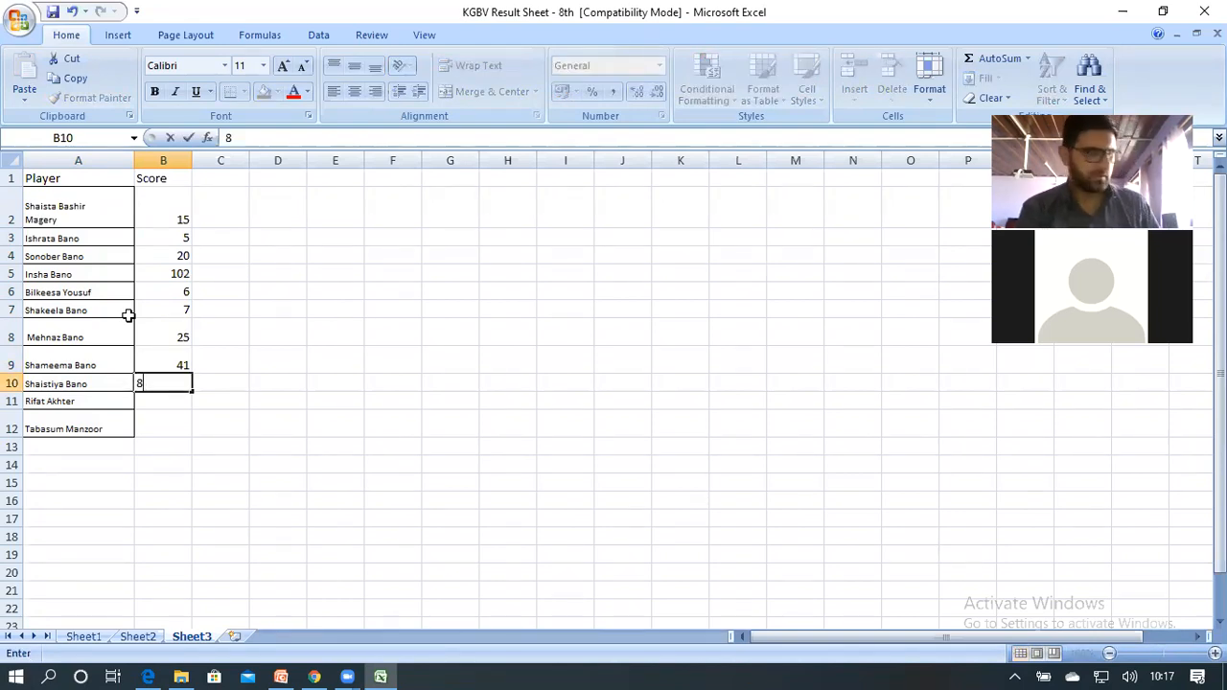
key(Return)
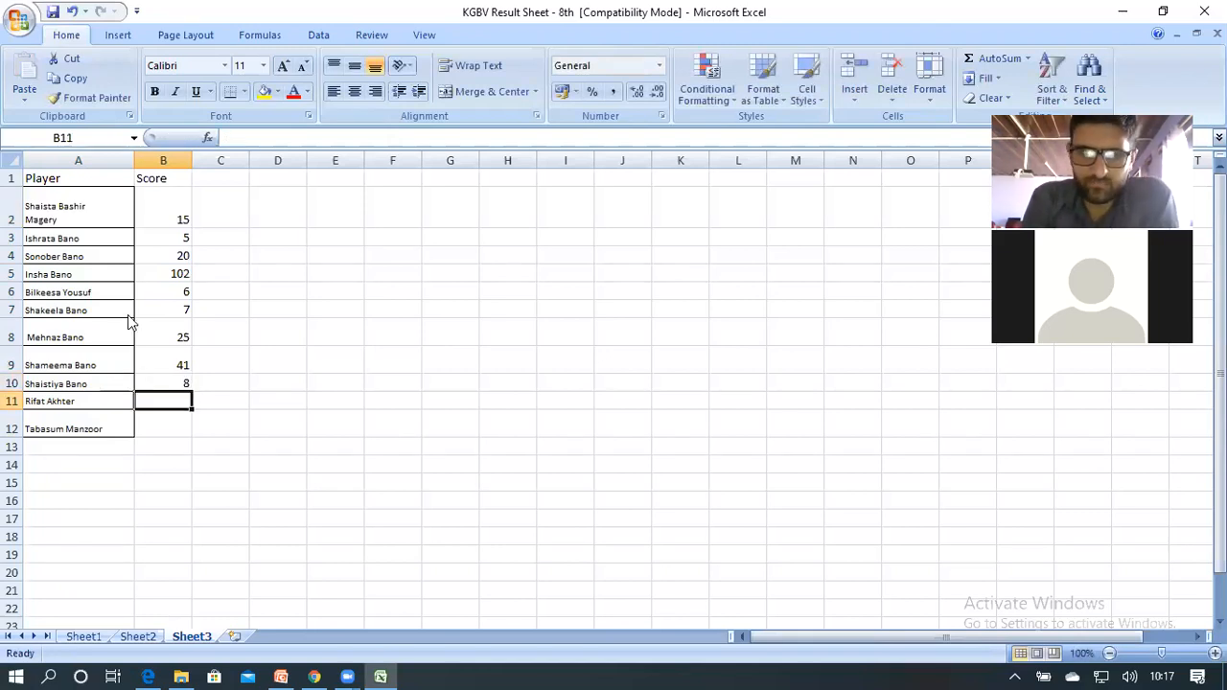
text(12)
key(Return)
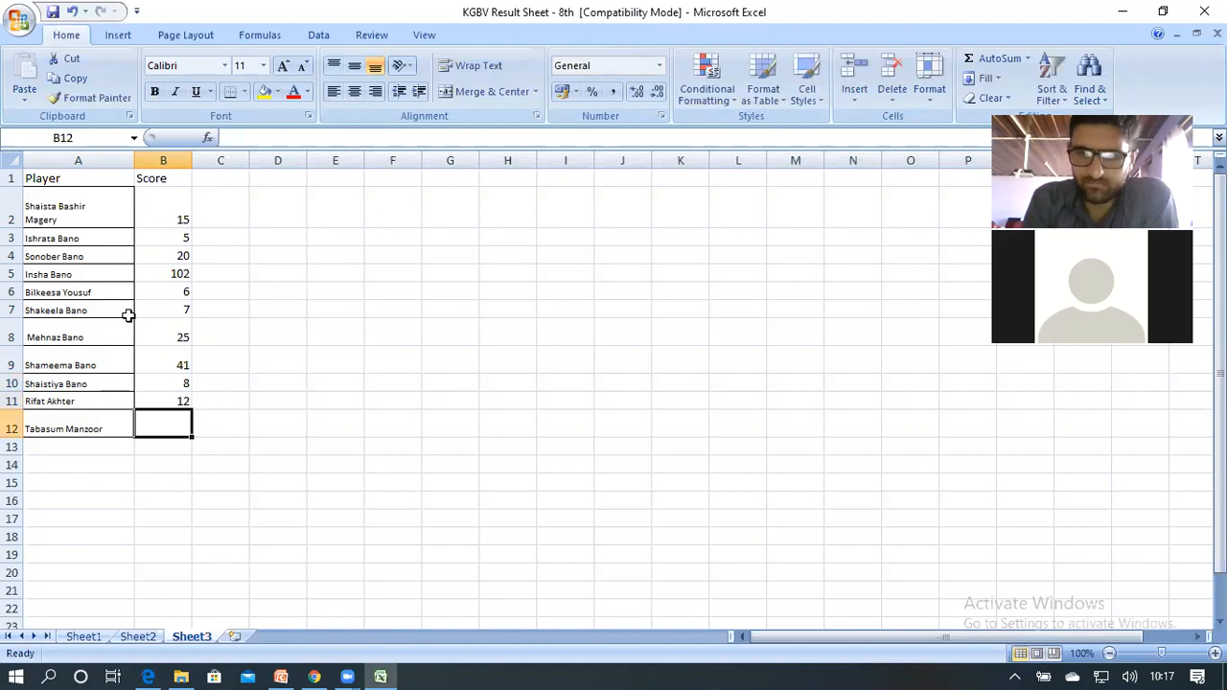
text(16)
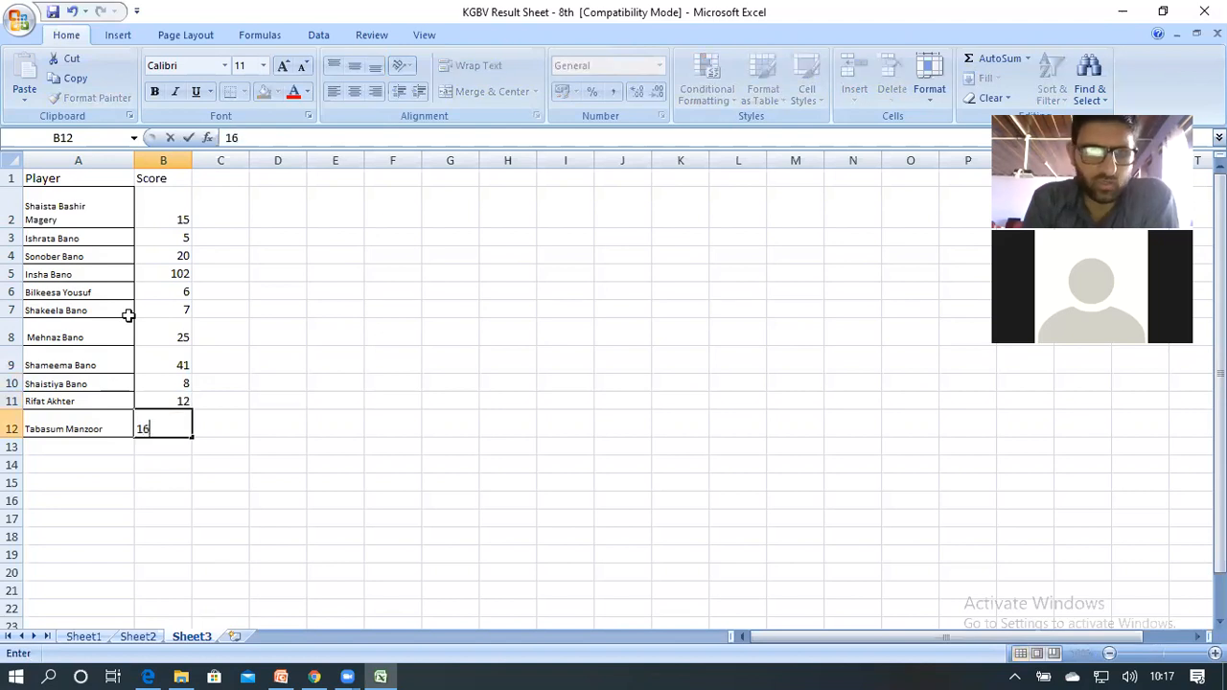
click(320, 251)
- Apply outline and inside borders to the Player and Score table in A1:B12 of Sheet3
drag(86, 179, 190, 428)
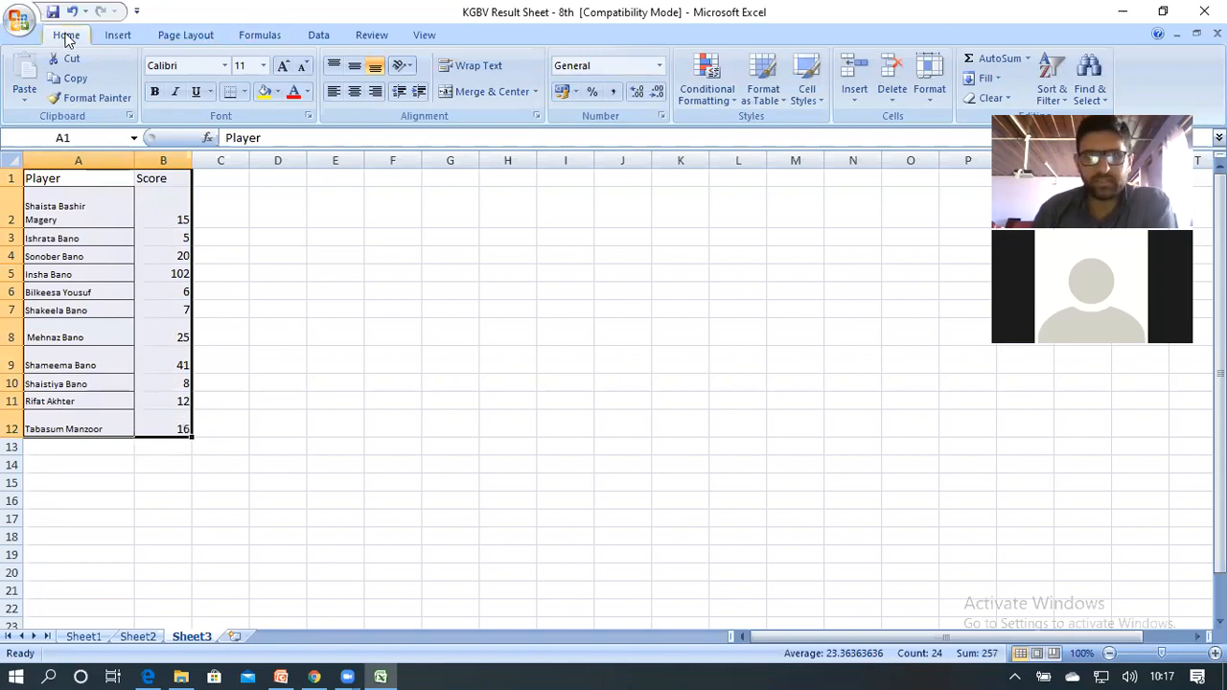
click(934, 95)
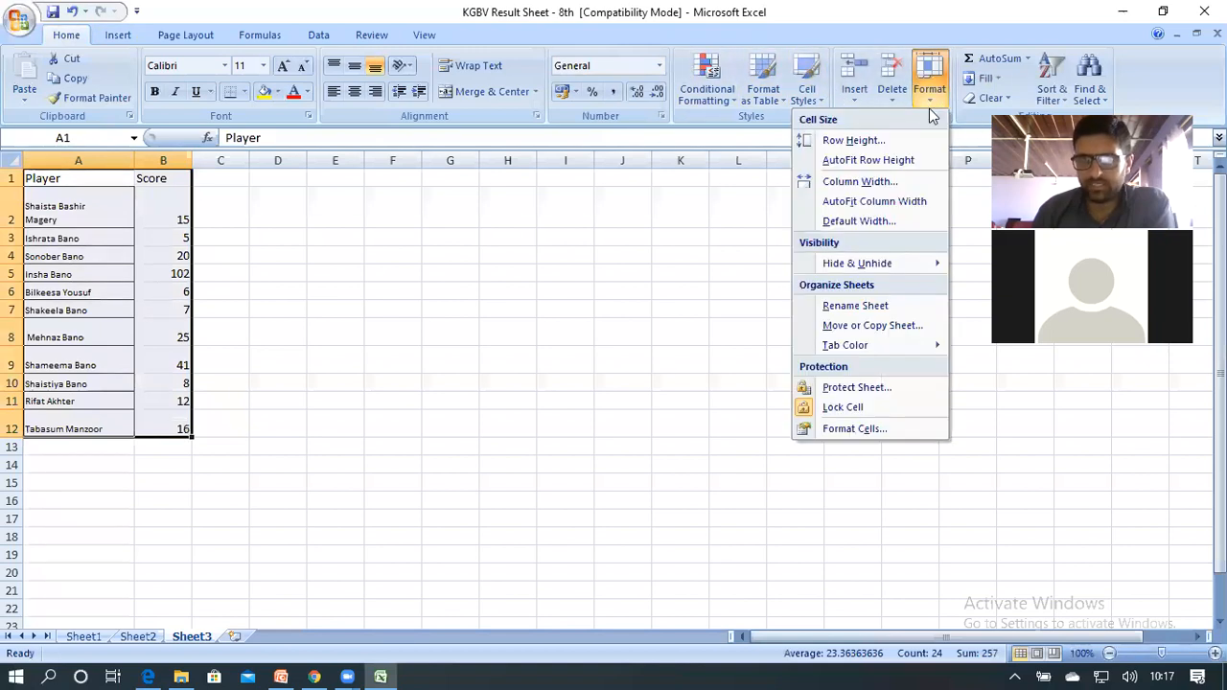
click(854, 431)
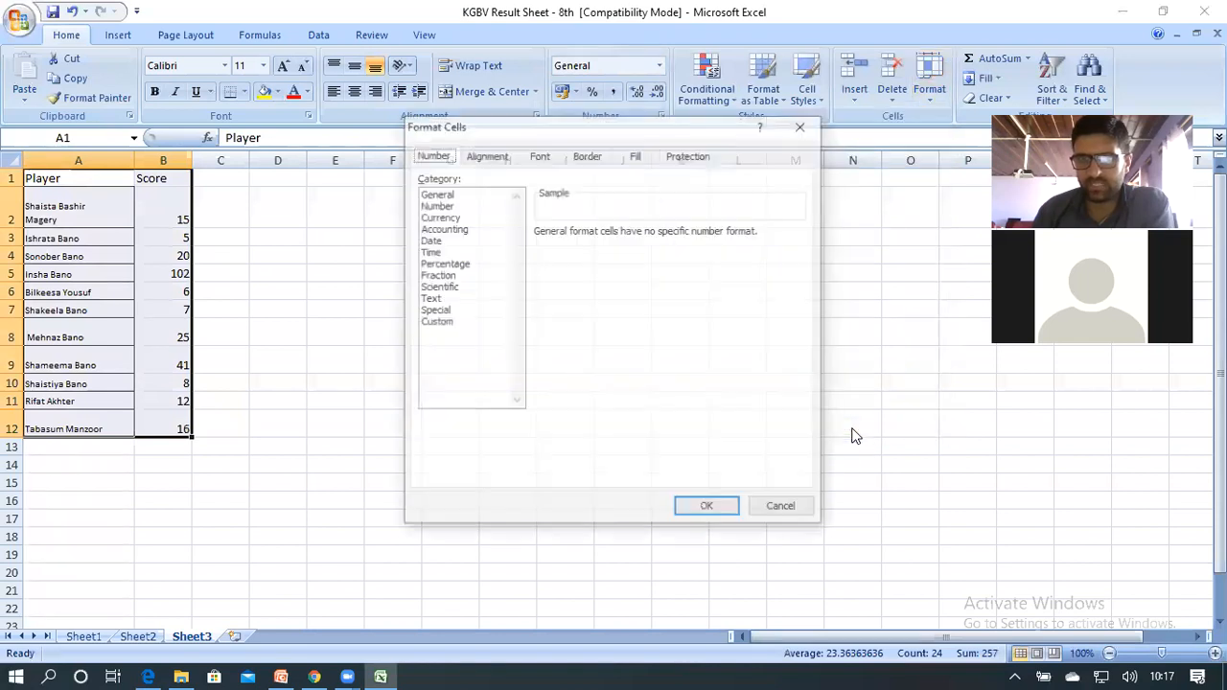
click(584, 158)
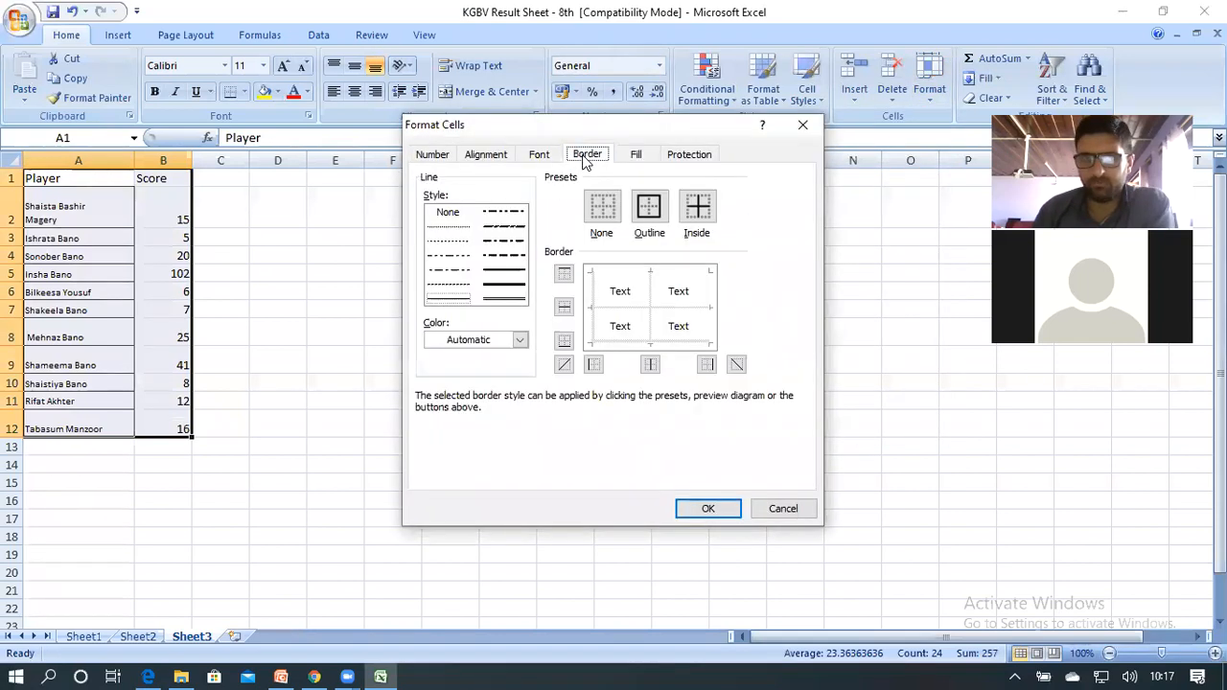
click(648, 213)
click(697, 206)
click(707, 509)
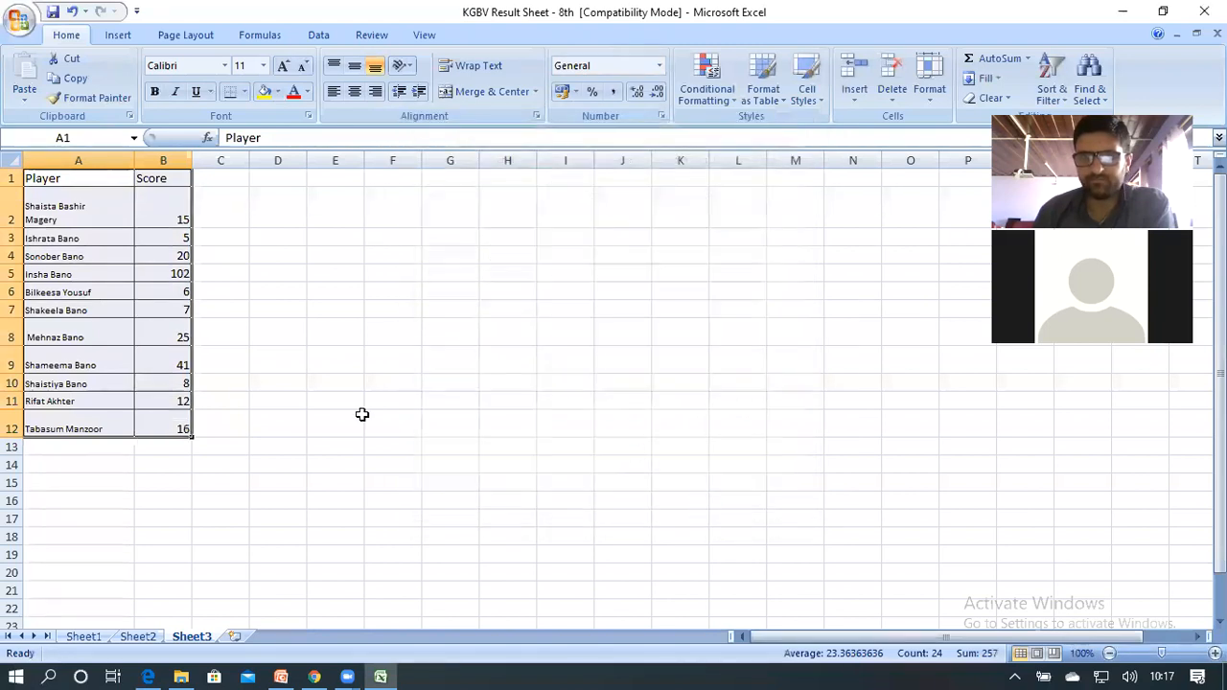
click(286, 275)
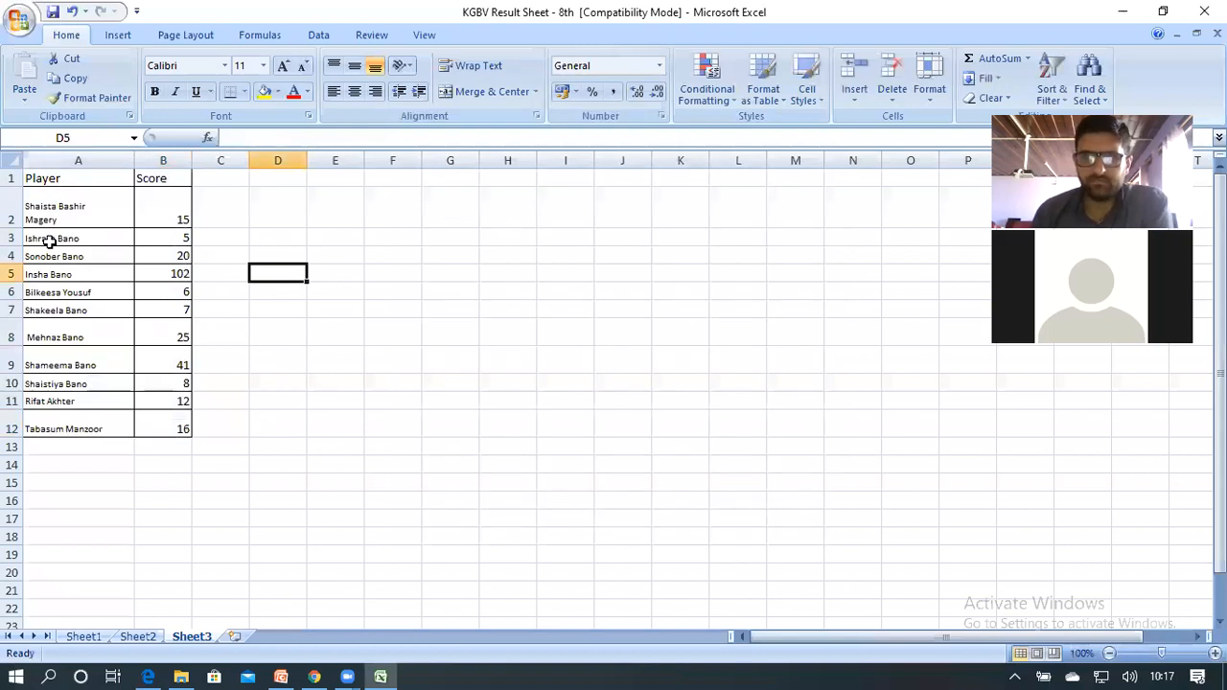
- Insert a 2-D clustered column chart from the Player and Score data in A1:B12
drag(46, 179, 165, 414)
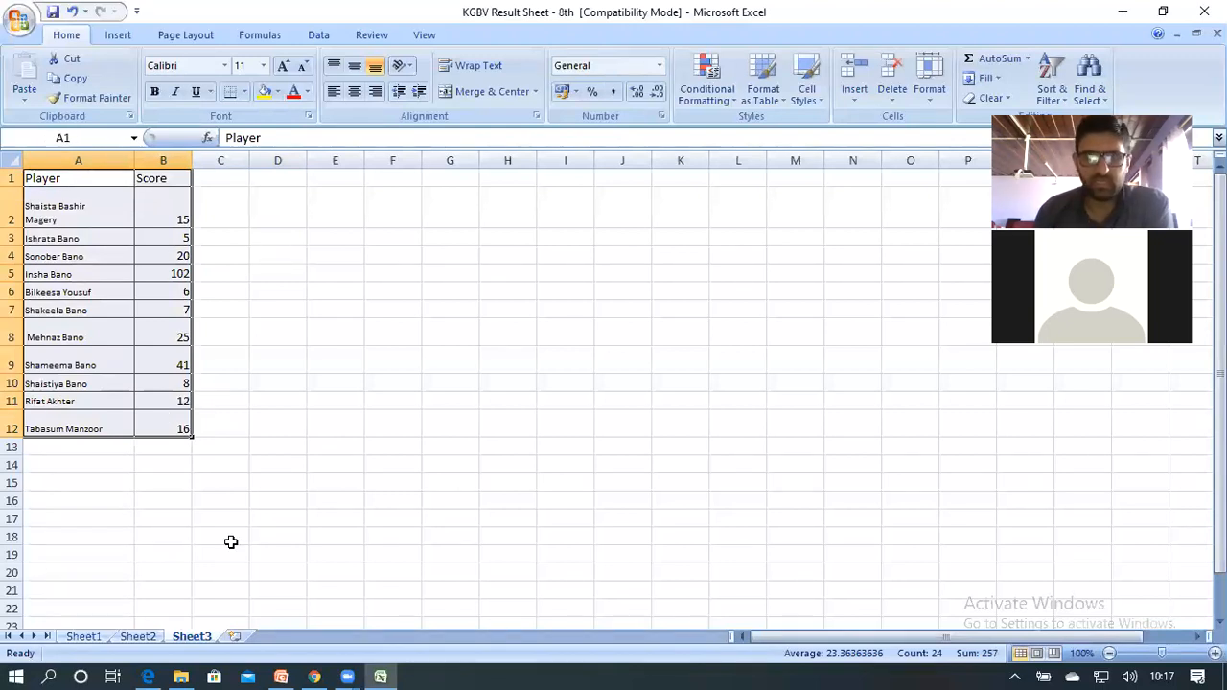
click(400, 287)
click(83, 179)
drag(82, 179, 170, 433)
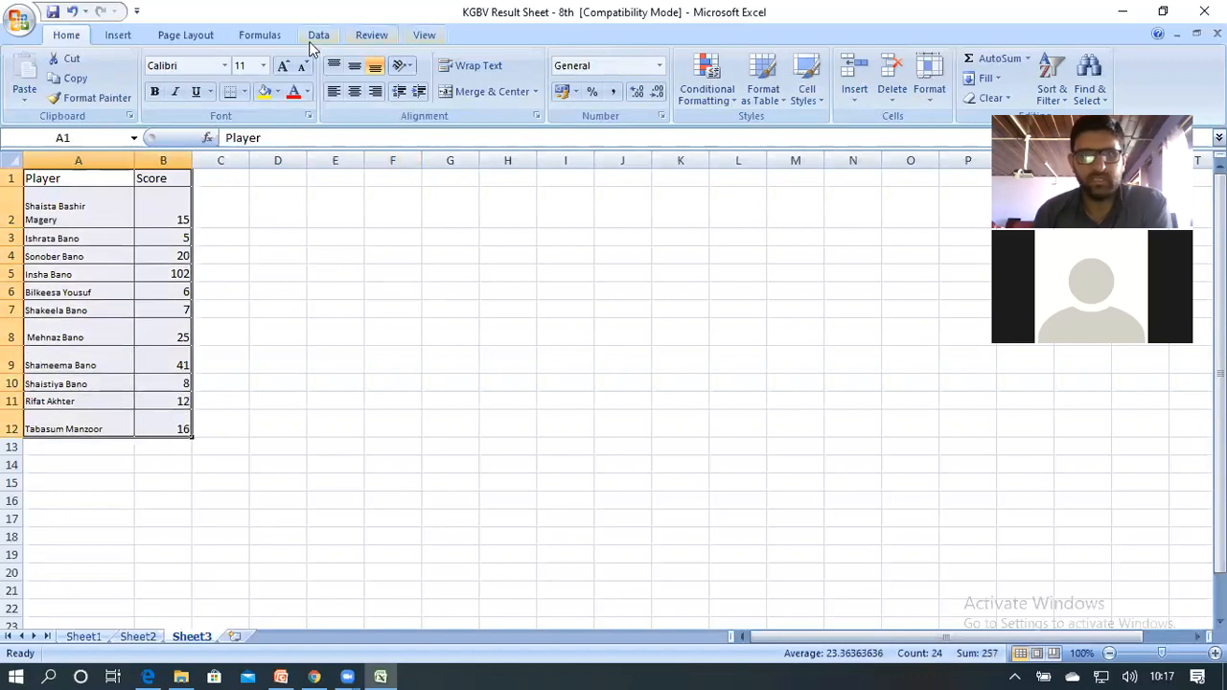
click(117, 35)
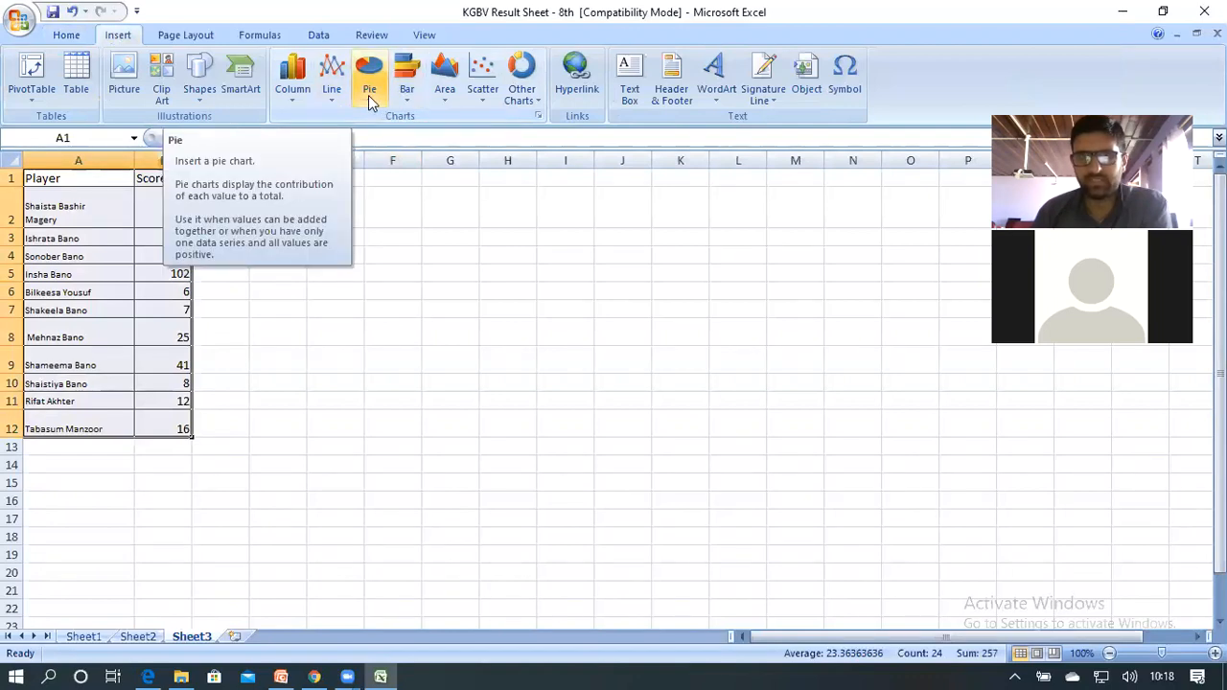
click(290, 96)
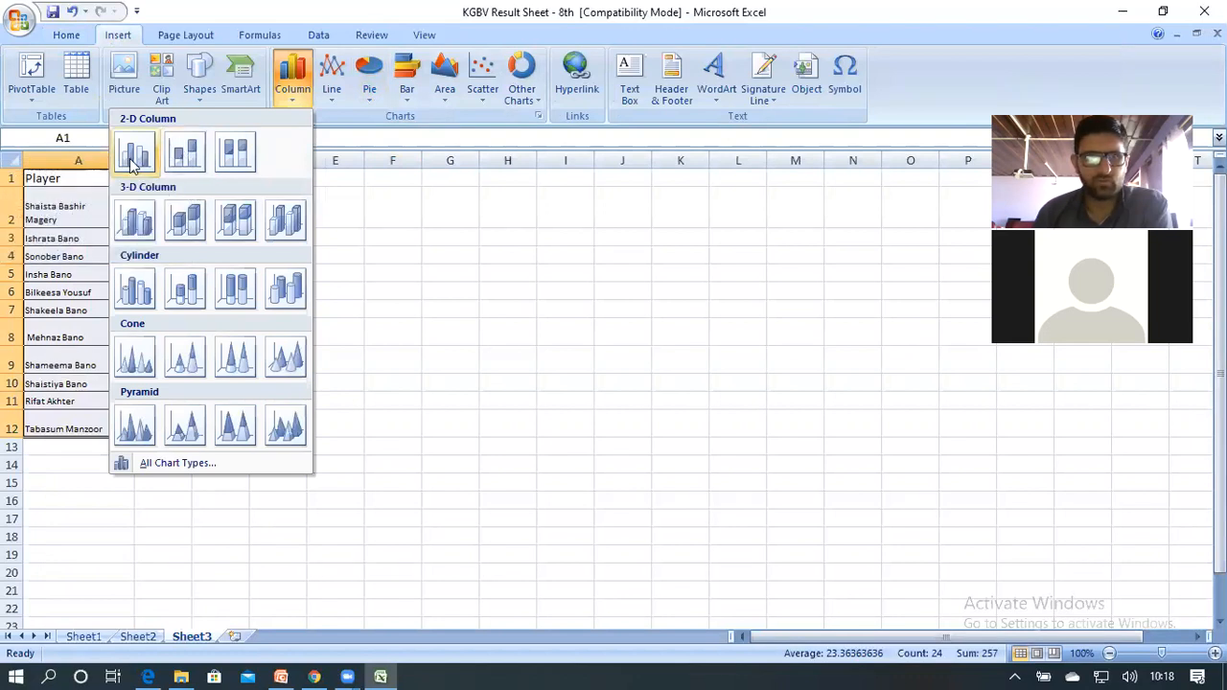
click(134, 163)
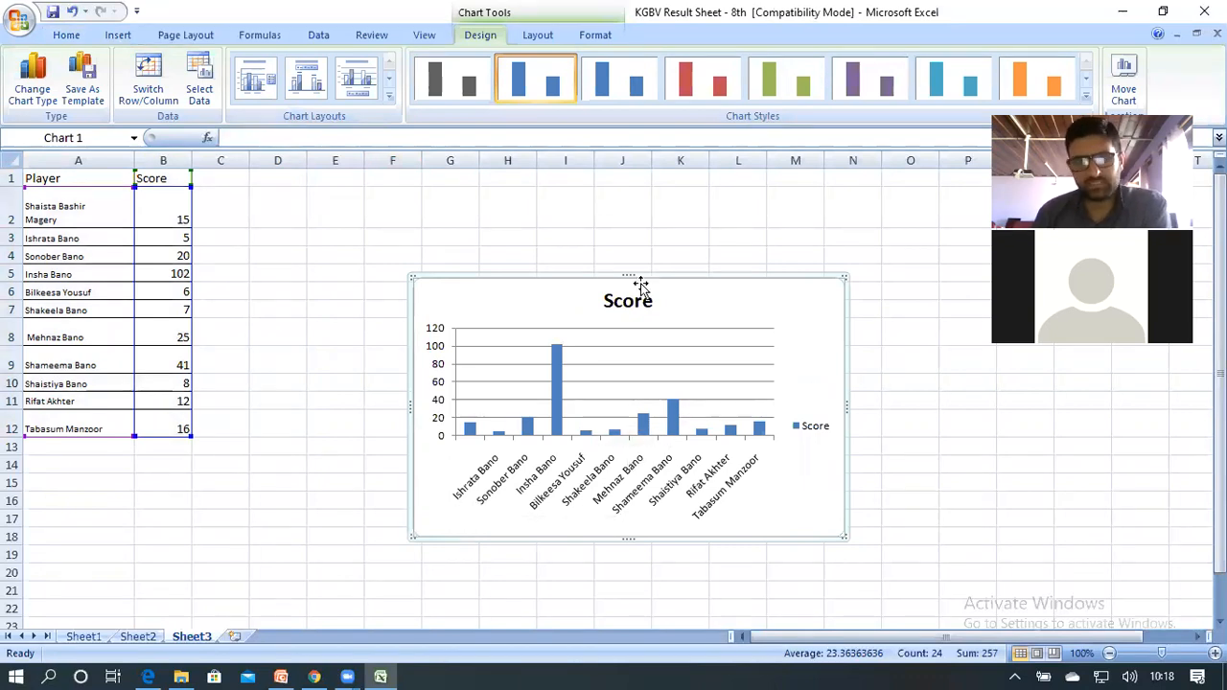
- Enlarge the column chart to span about columns D to P and rows 2 to 18, and apply the red chart style, Style 4
drag(630, 273, 639, 182)
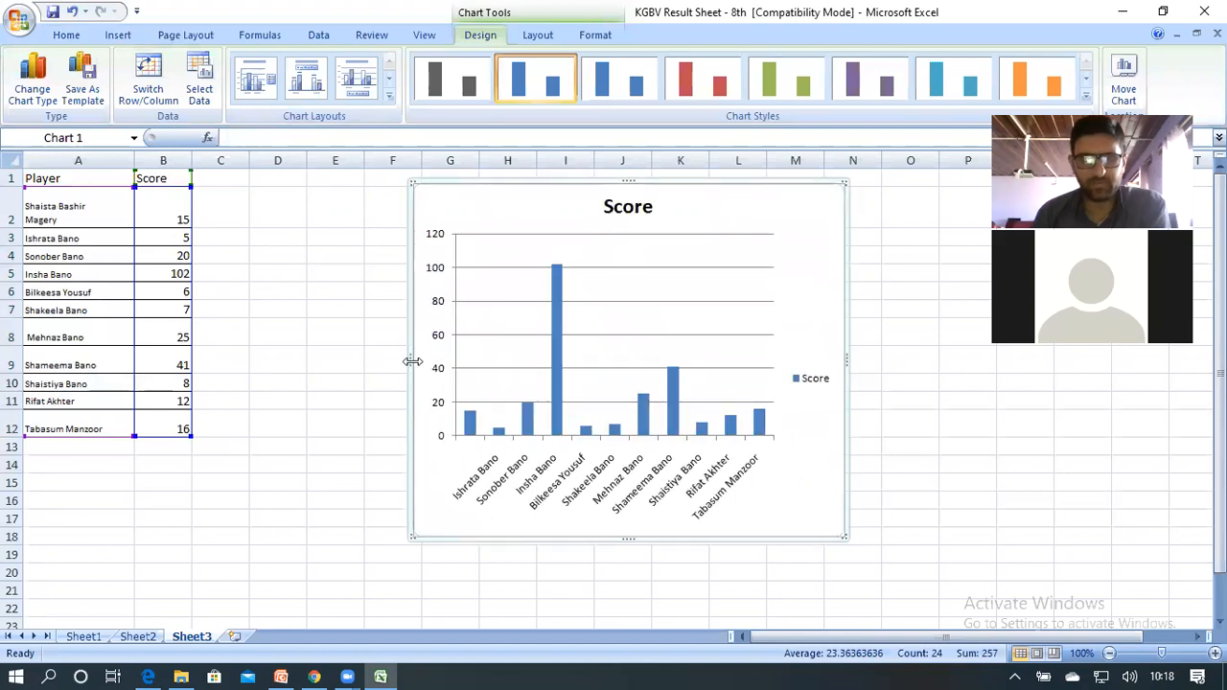
drag(411, 361, 242, 368)
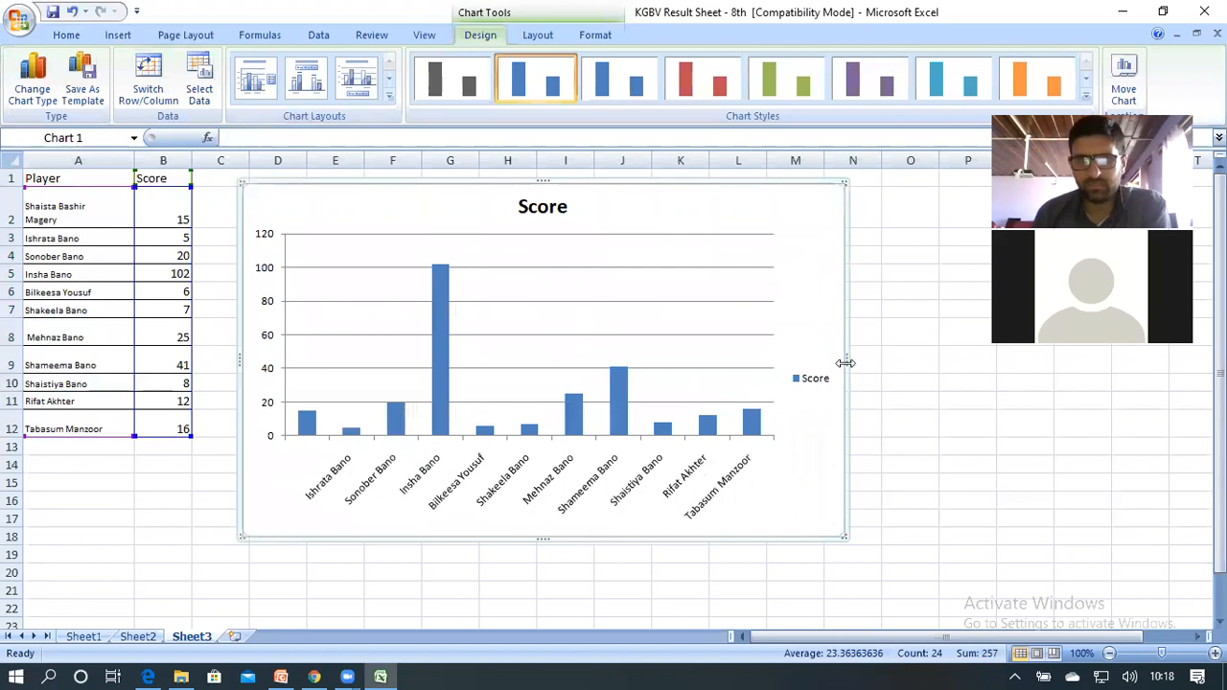
drag(847, 361, 972, 356)
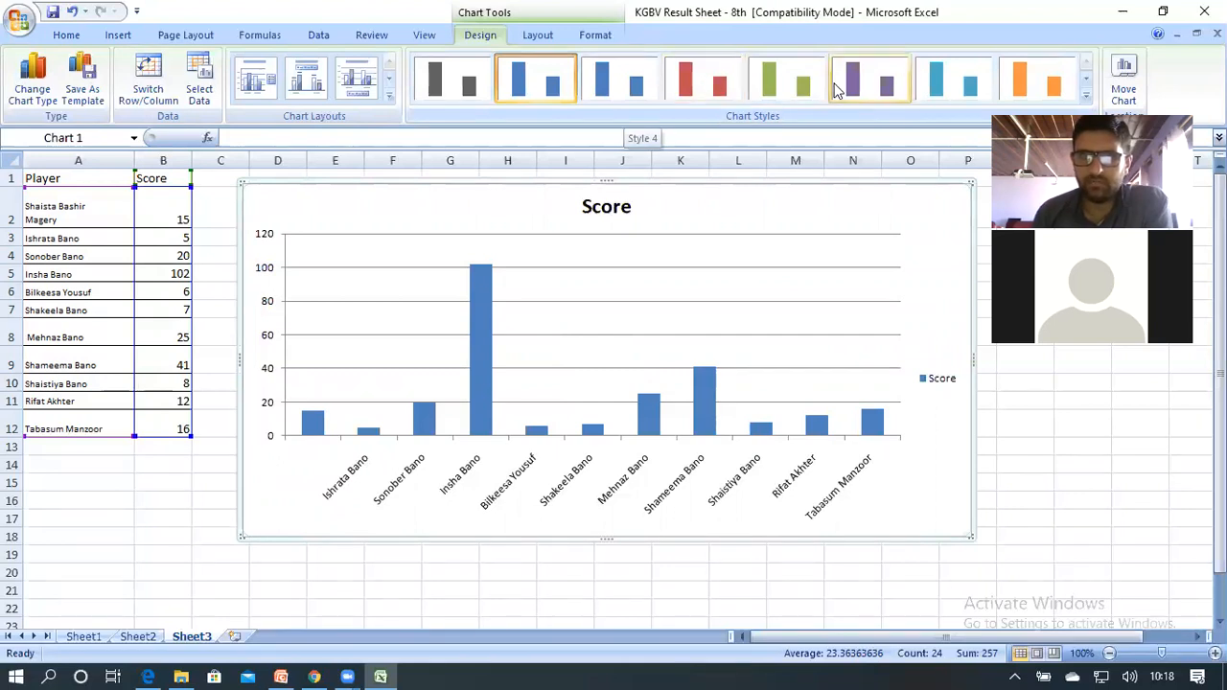
click(803, 85)
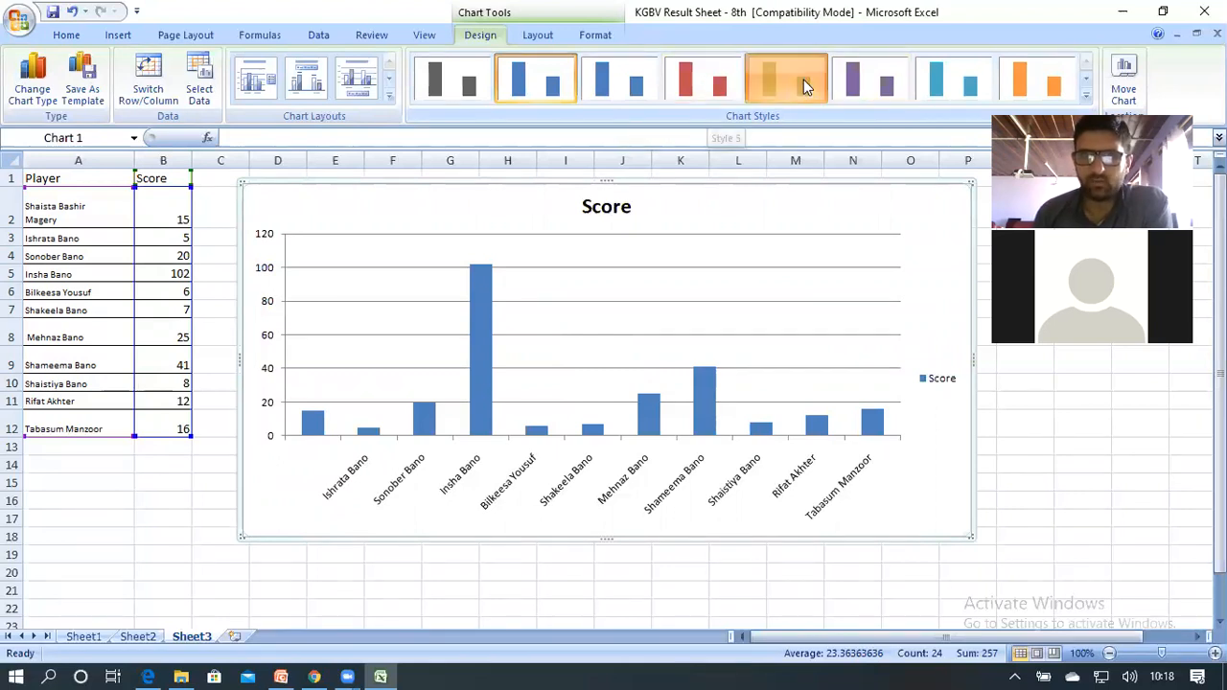
click(682, 84)
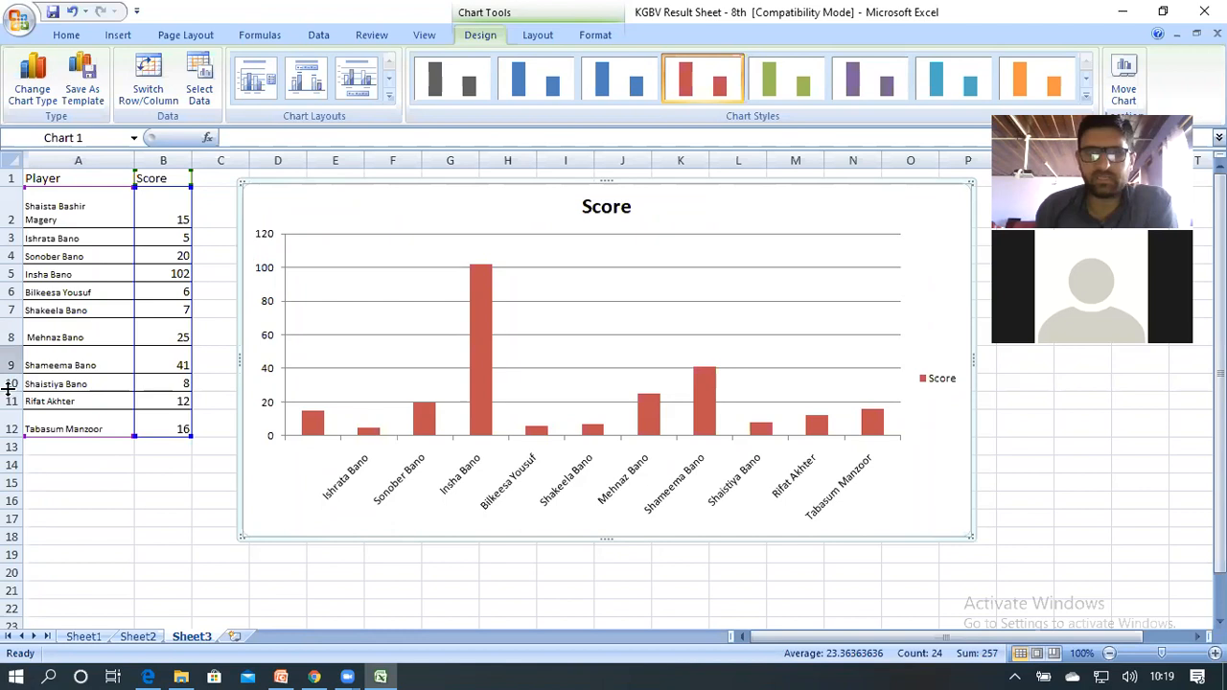
- Copy the Player and Score table A1:B12 to cell B3 of a new worksheet, and widen columns B and C there
click(156, 523)
drag(54, 182, 156, 434)
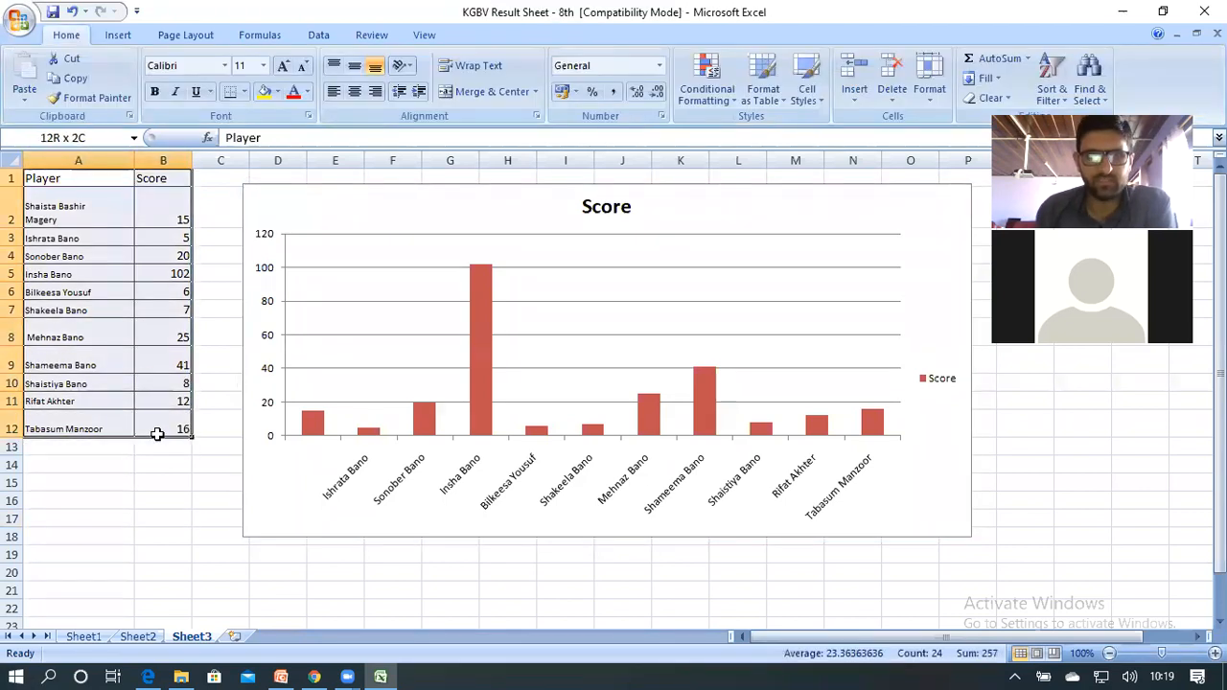
right_click(98, 230)
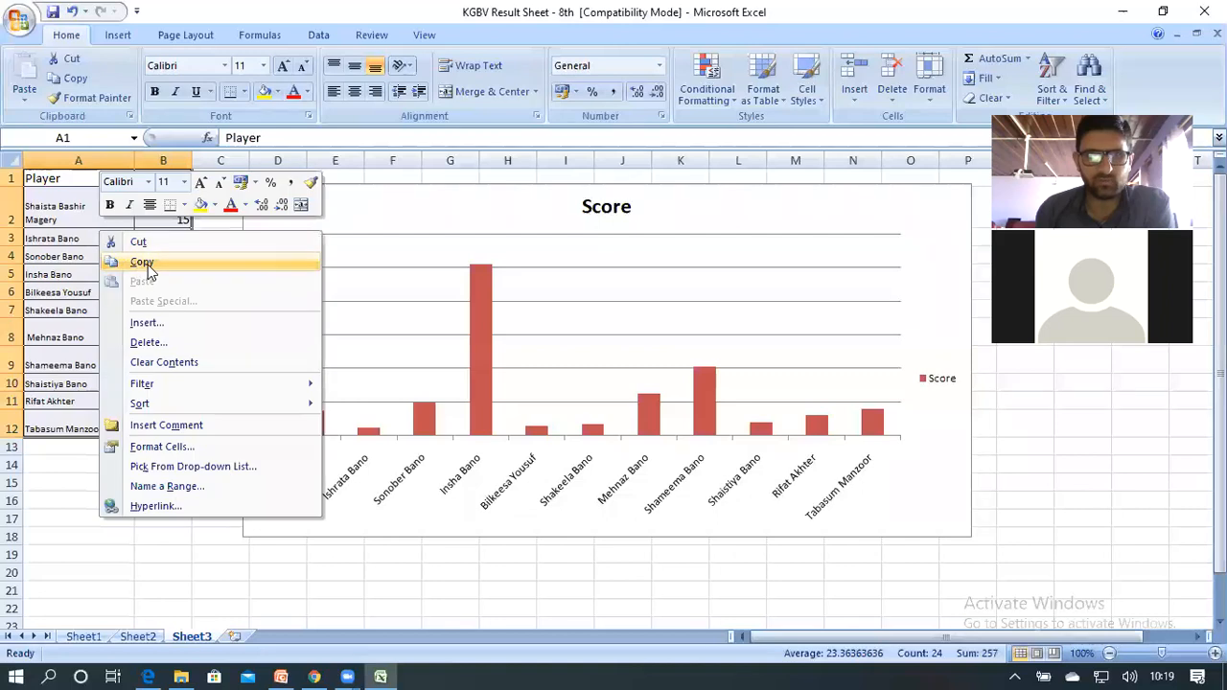
click(147, 267)
click(138, 637)
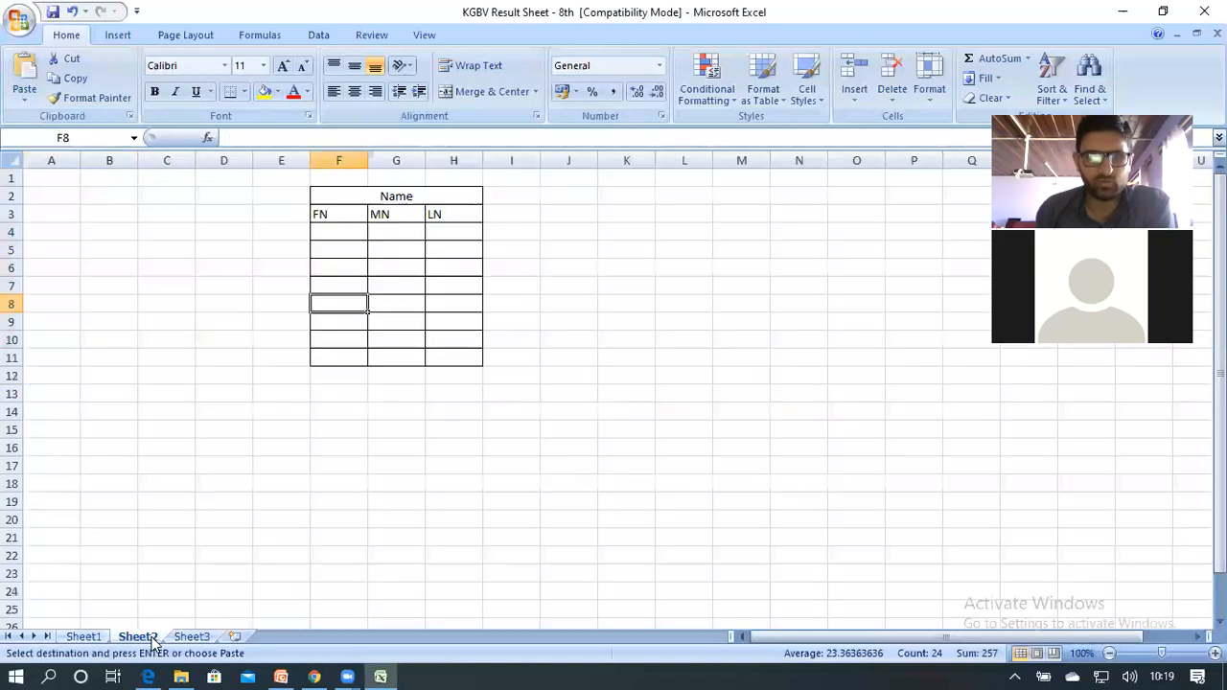
click(238, 637)
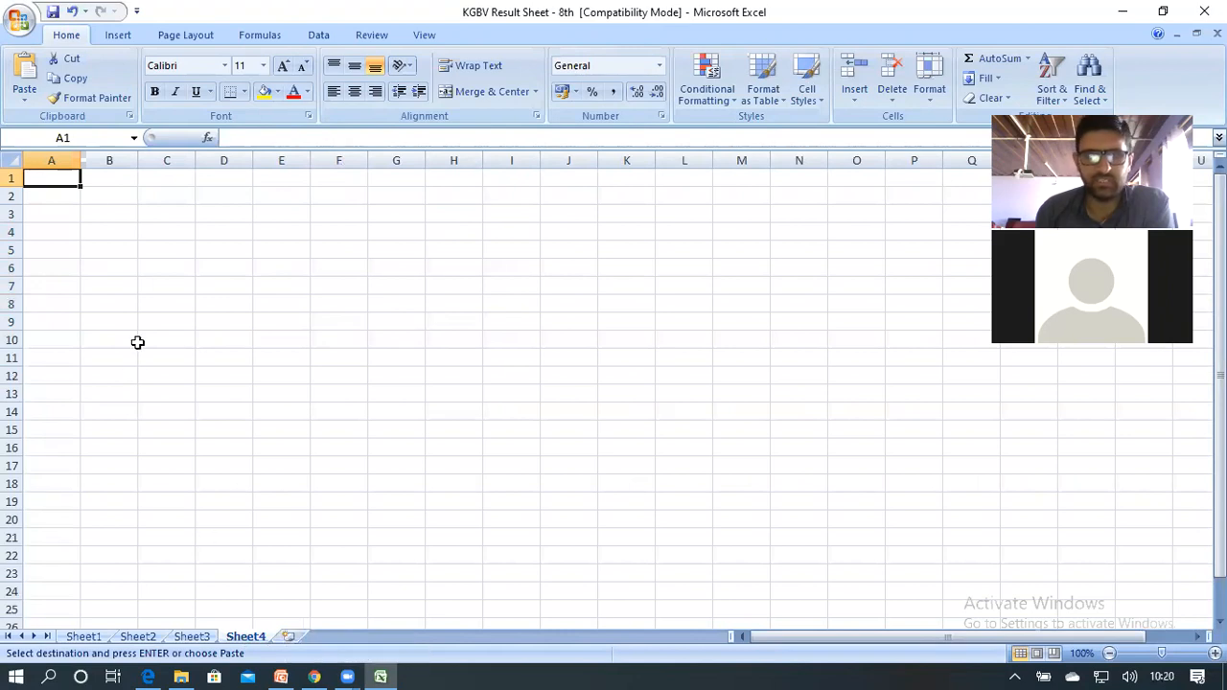
click(115, 216)
key(ctrl+v)
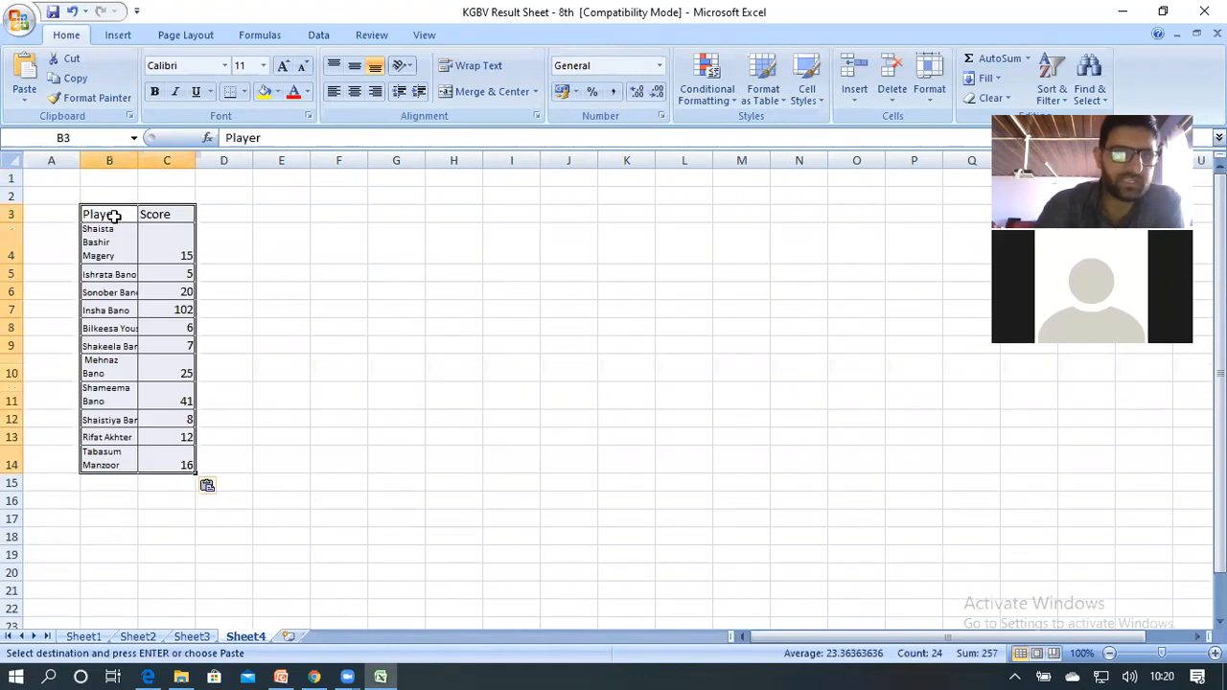
drag(188, 162, 255, 167)
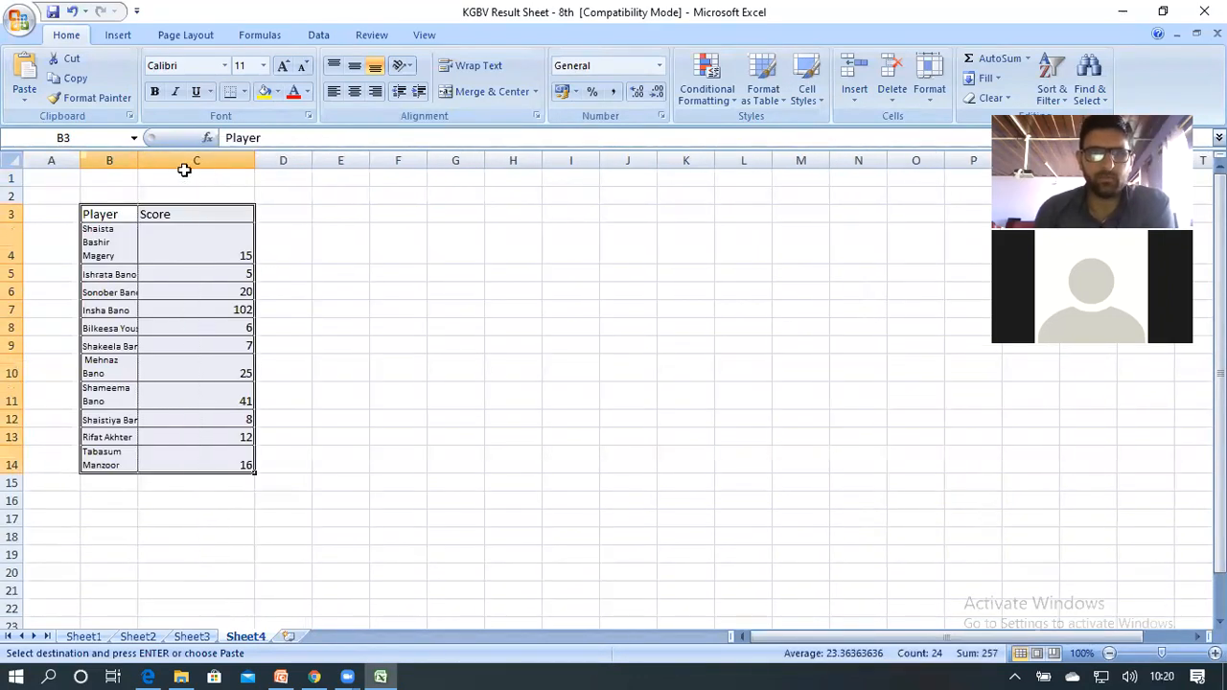
drag(140, 160, 187, 160)
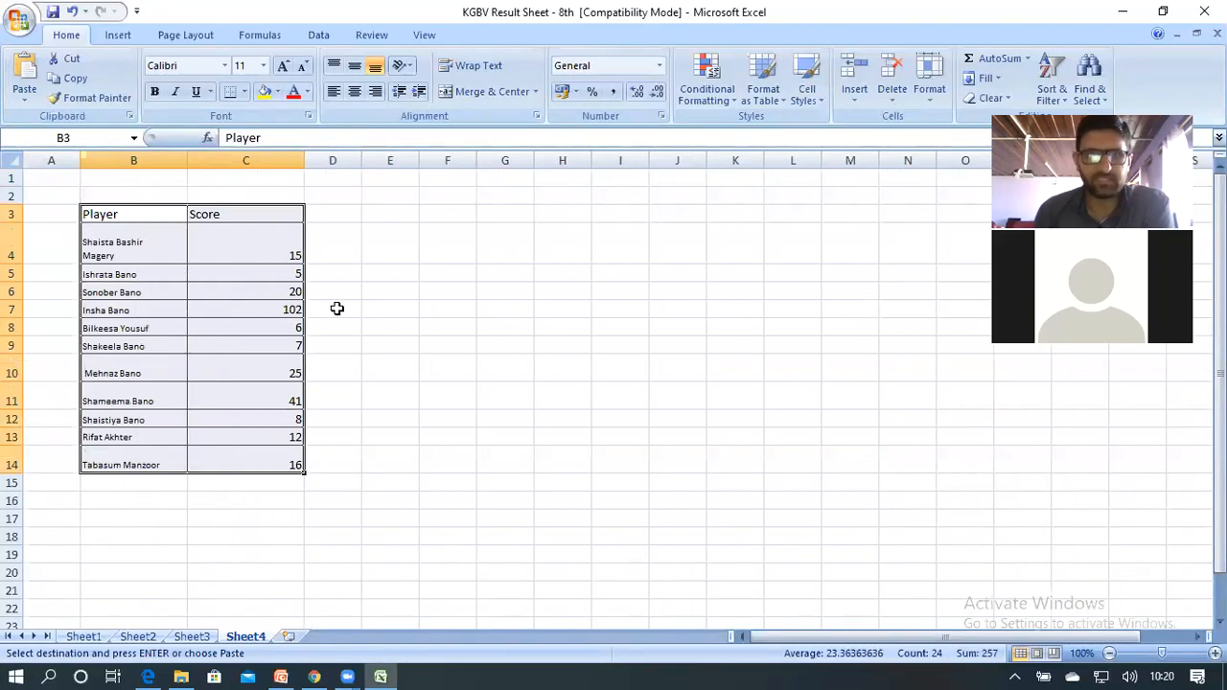
- Insert a 2-D exploded pie chart from the Player and Score data in B3:C14
click(137, 215)
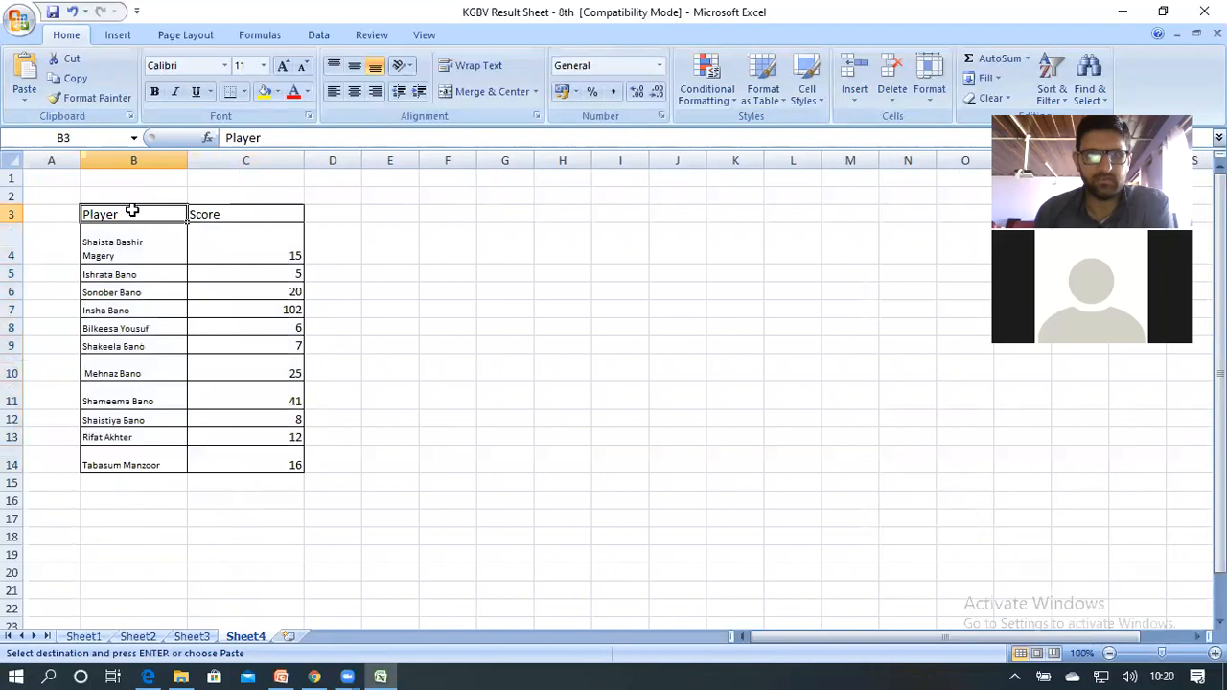
drag(144, 216, 276, 460)
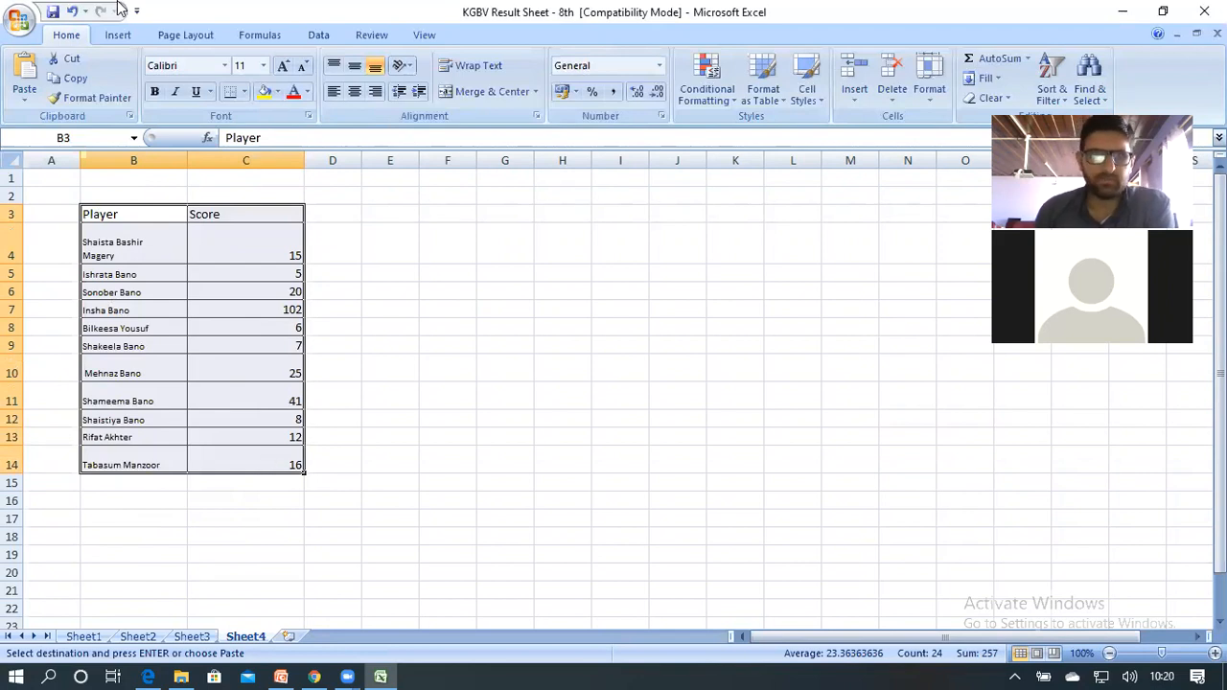
click(129, 35)
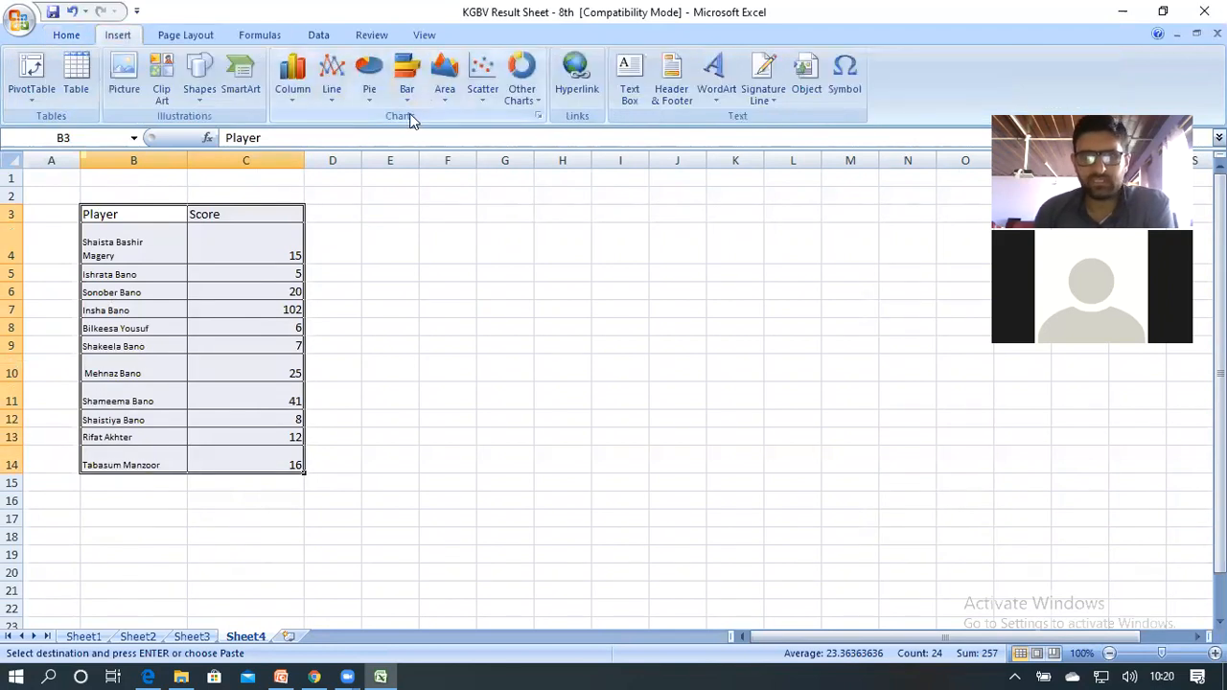
click(370, 97)
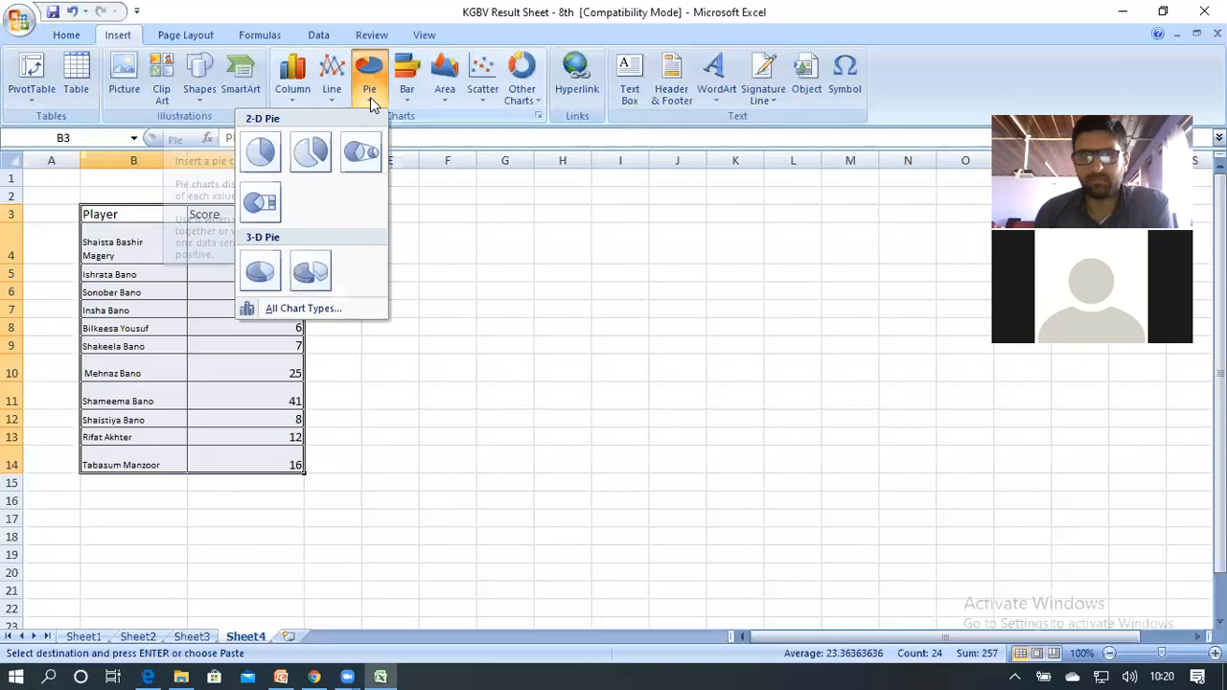
click(317, 158)
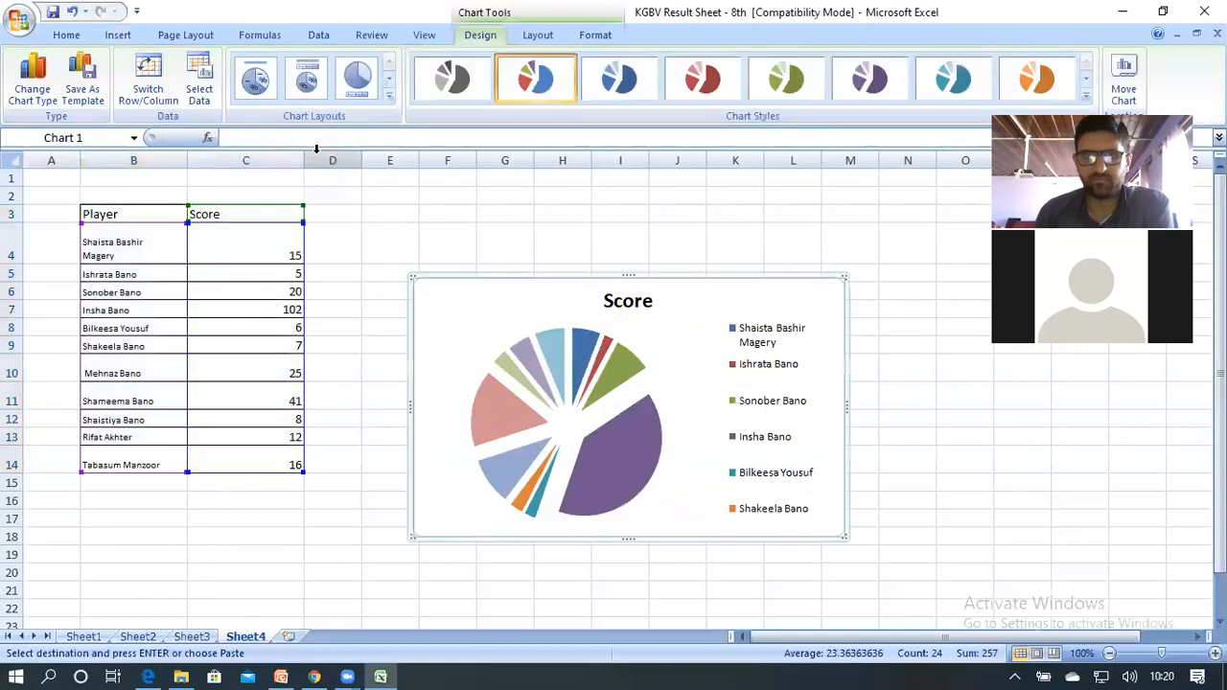
- Enlarge the pie chart to span about columns D to O and rows 1 to 18
drag(847, 405, 989, 419)
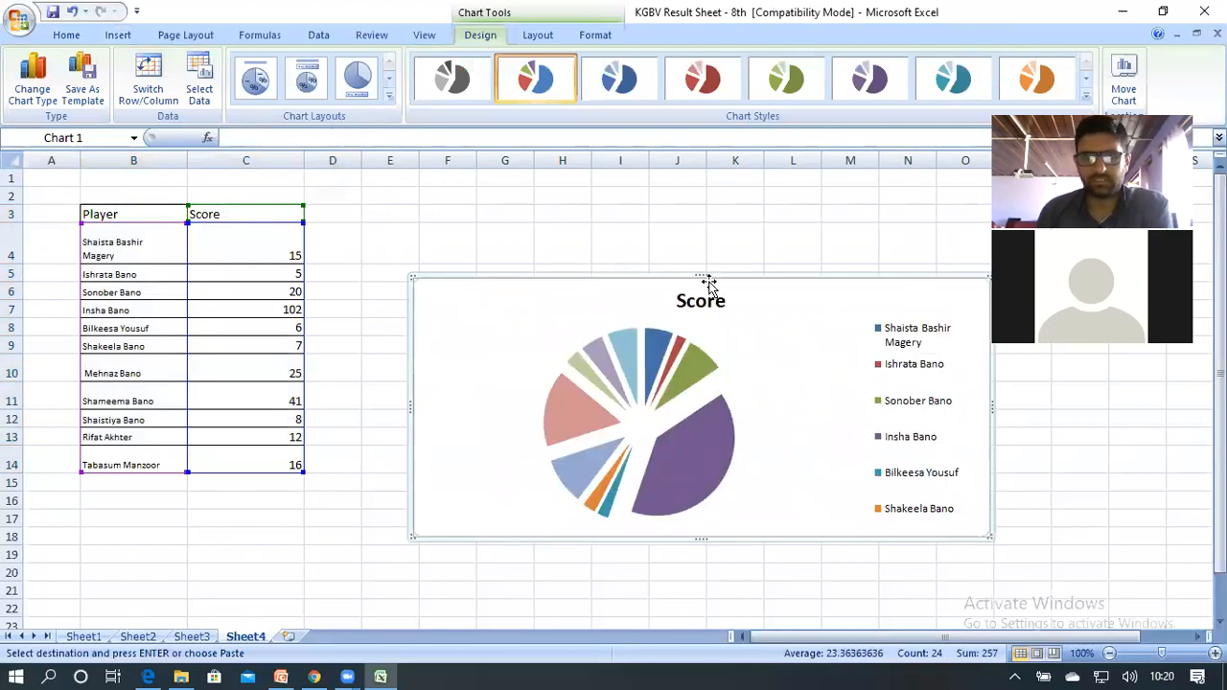
drag(700, 276, 707, 170)
drag(411, 354, 305, 347)
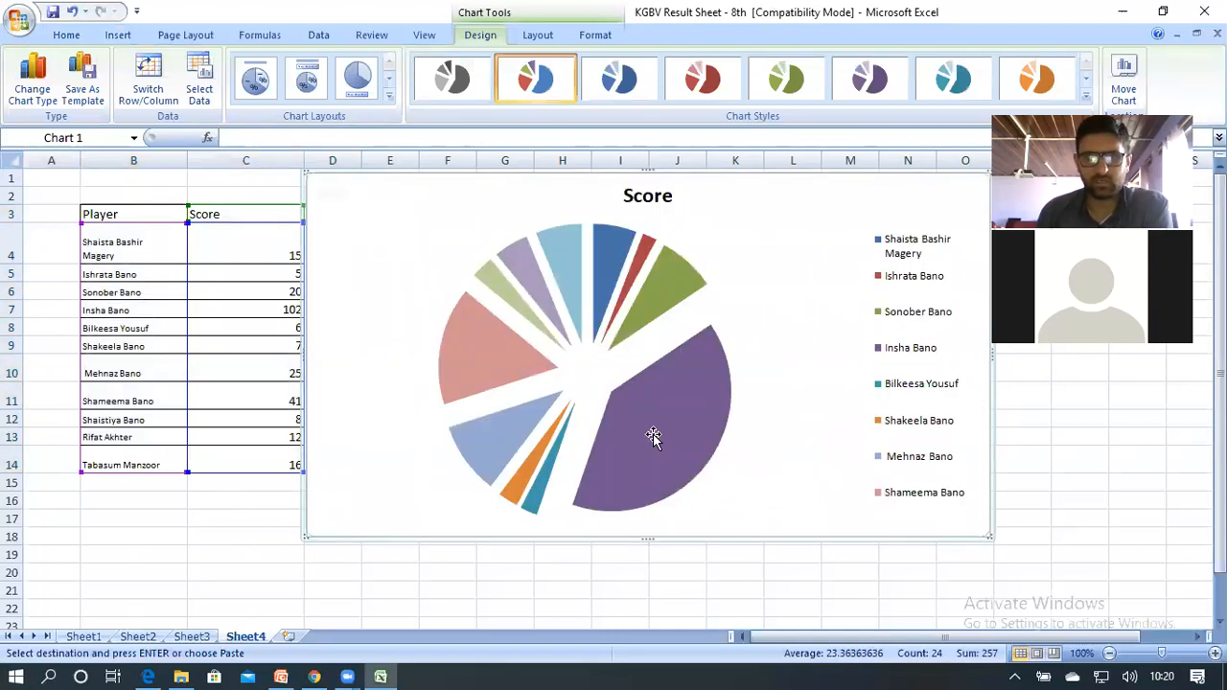
mouse_move(656, 431)
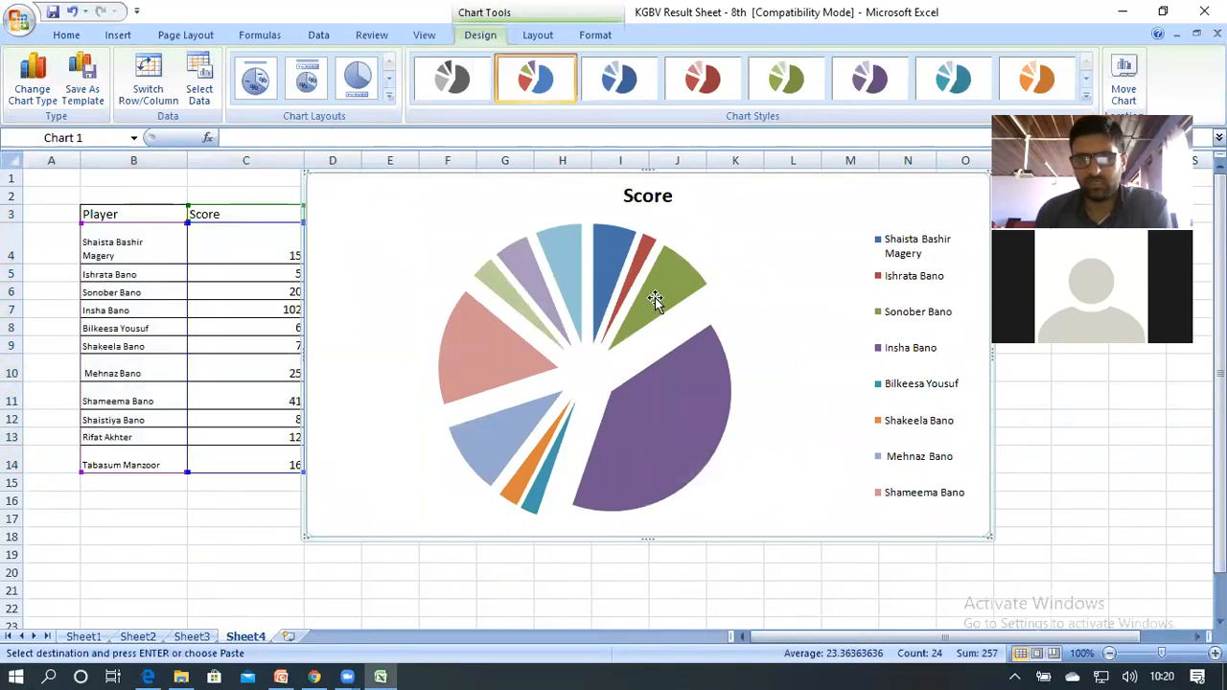
mouse_move(656, 297)
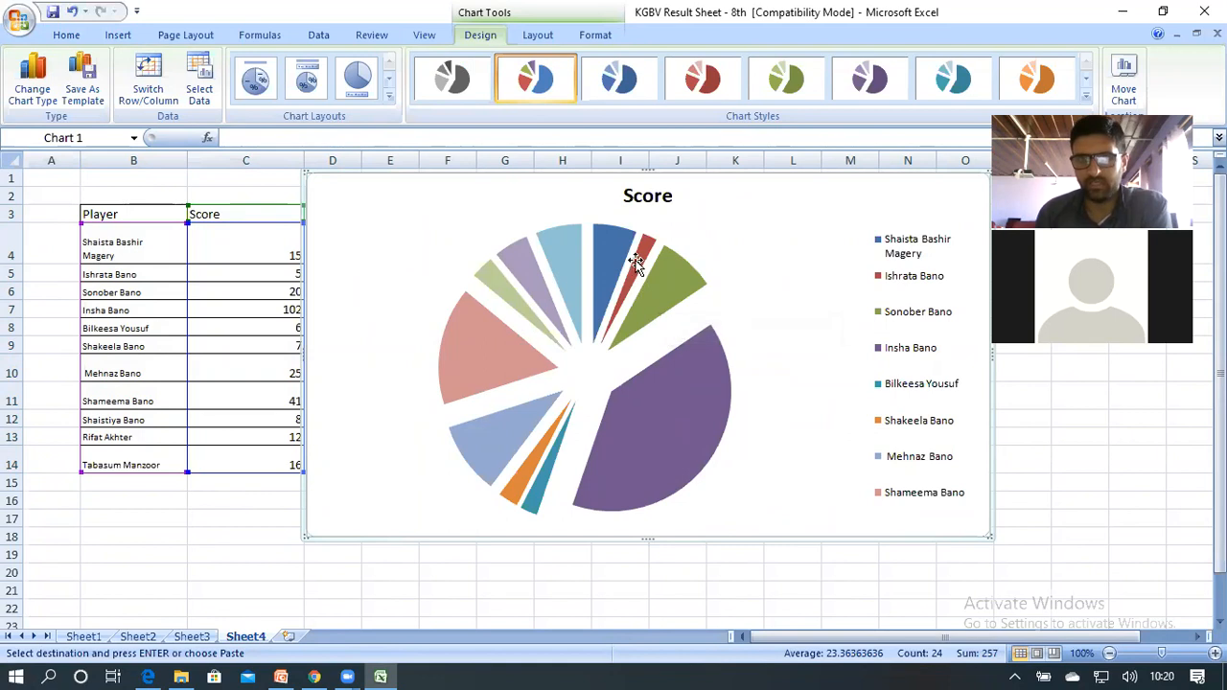
mouse_move(635, 263)
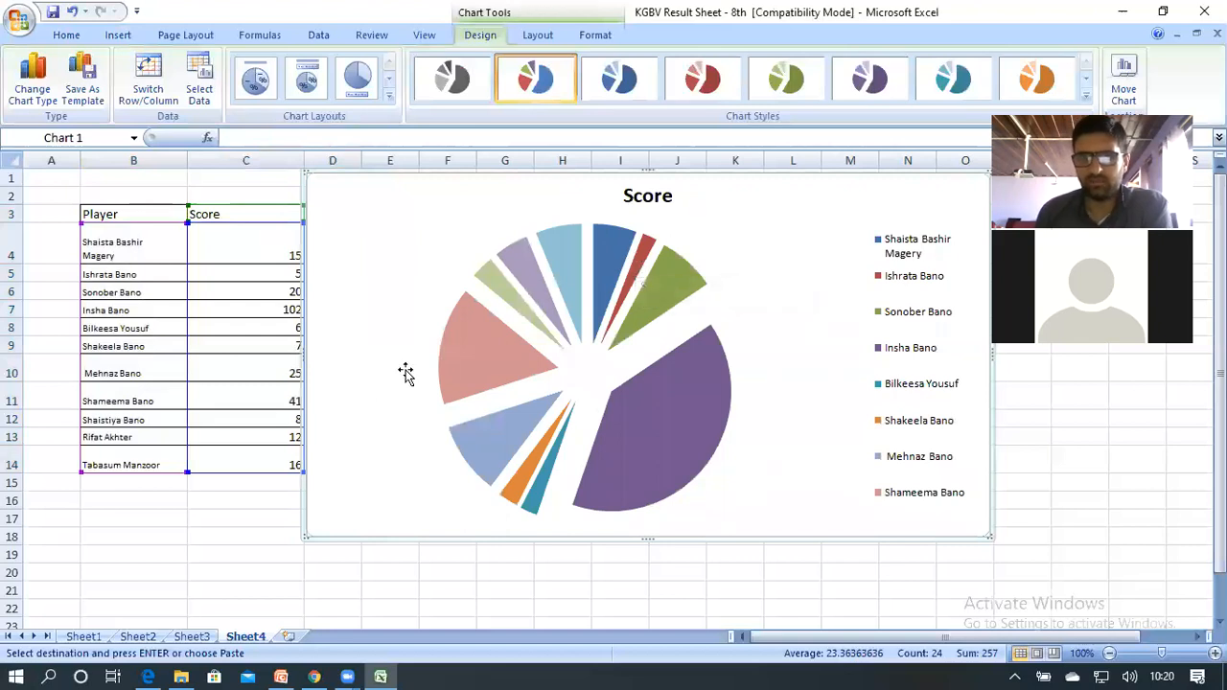
mouse_move(489, 356)
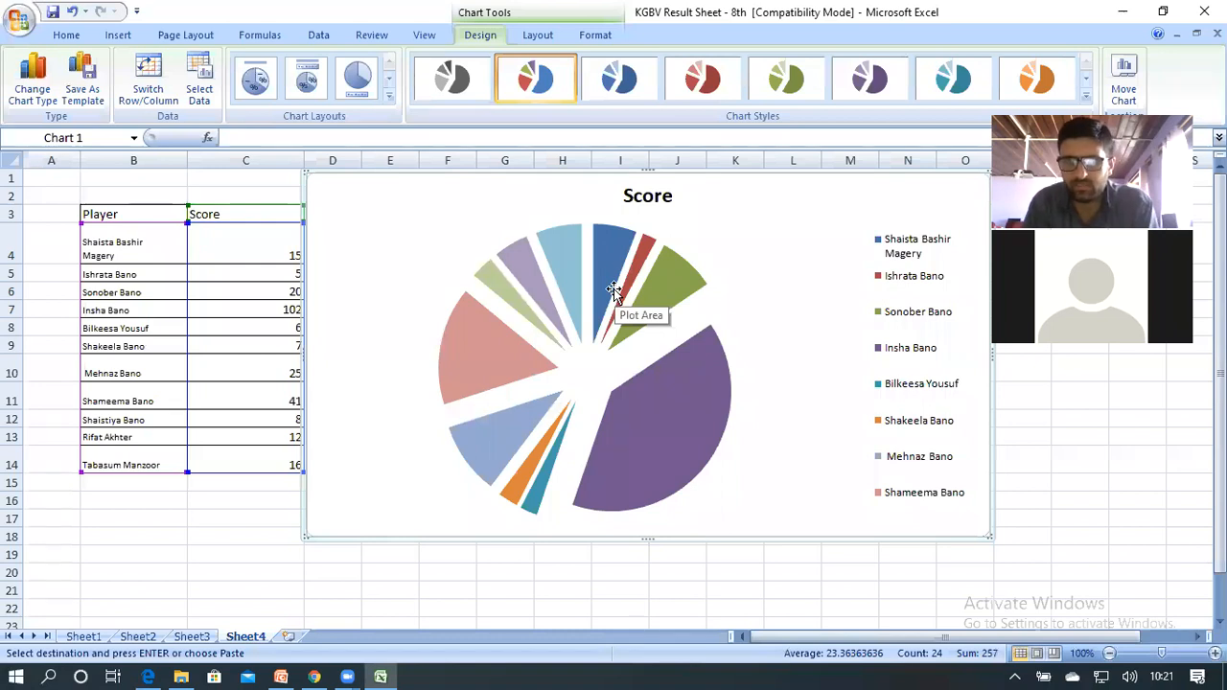
- Open the recent workbook "Admission details 11 and 12Th 2020 (1)" and go to the header row of the 12th Science sheet
click(17, 25)
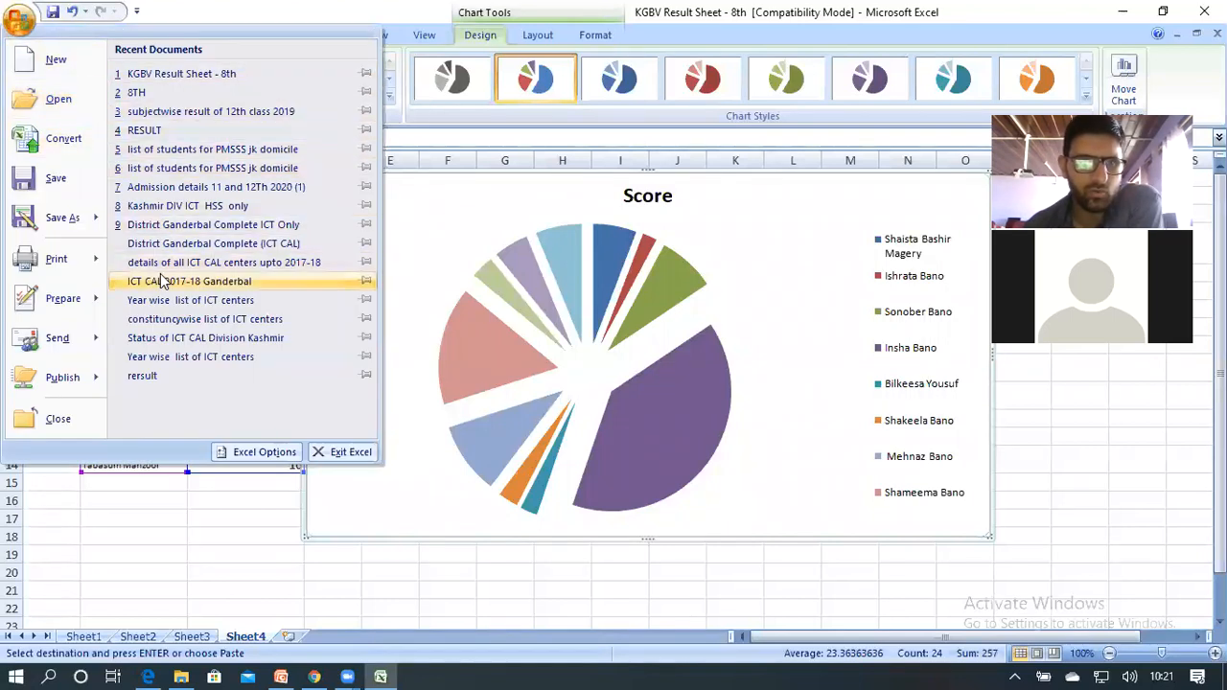
click(200, 186)
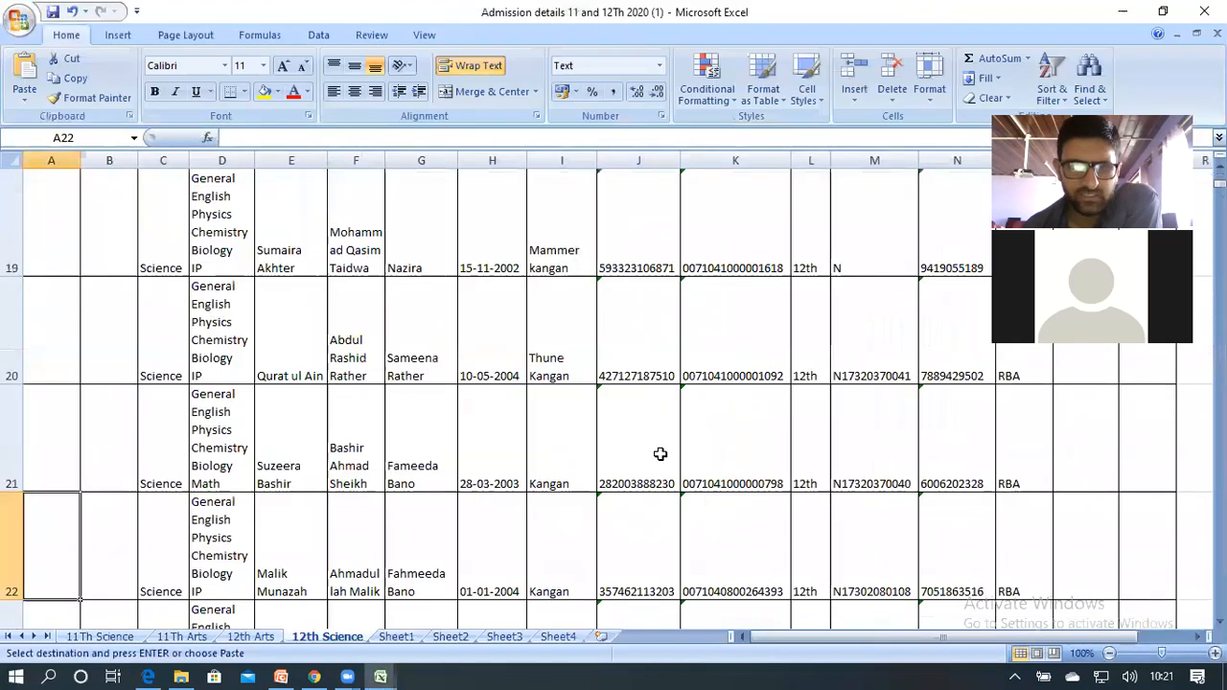
scroll(297, 316, up, 6)
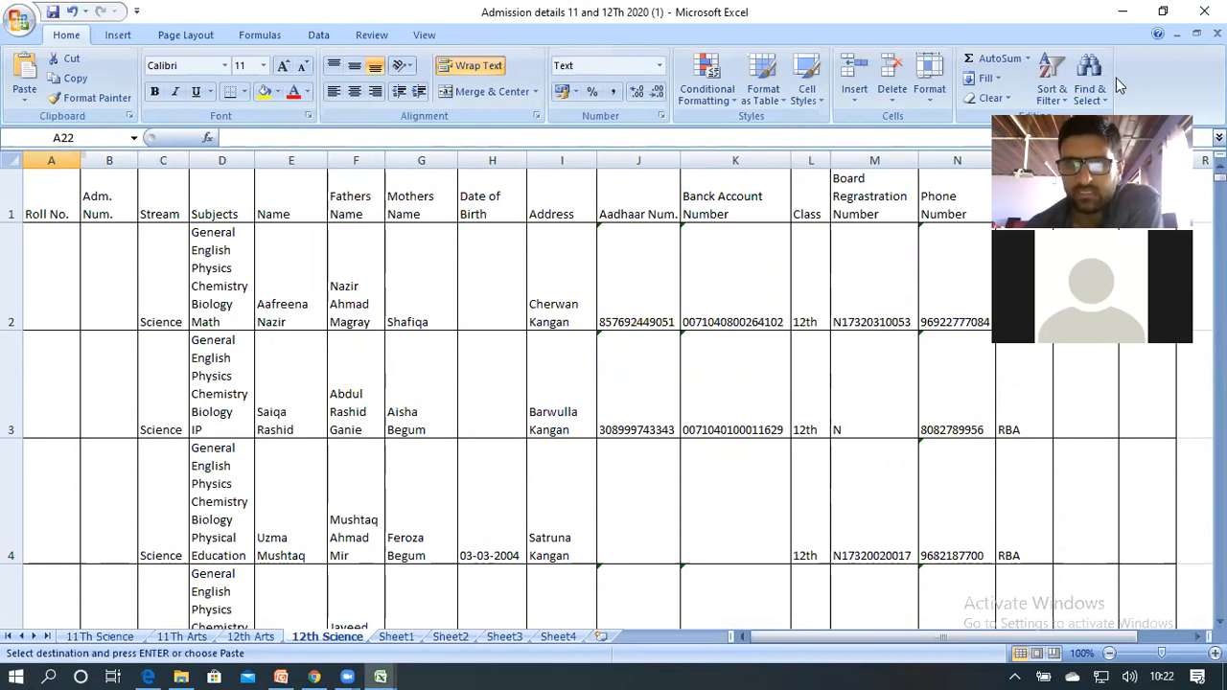
- Try to turn on filtering with the empty cell A22 selected
click(1052, 92)
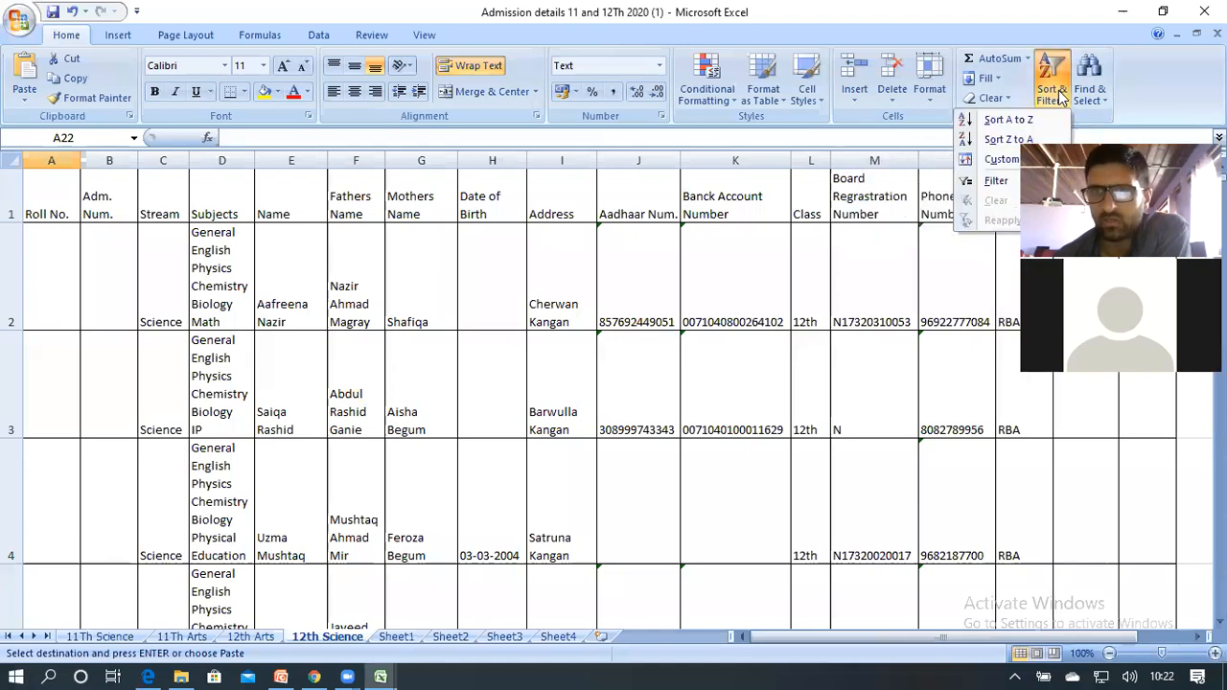
click(1003, 184)
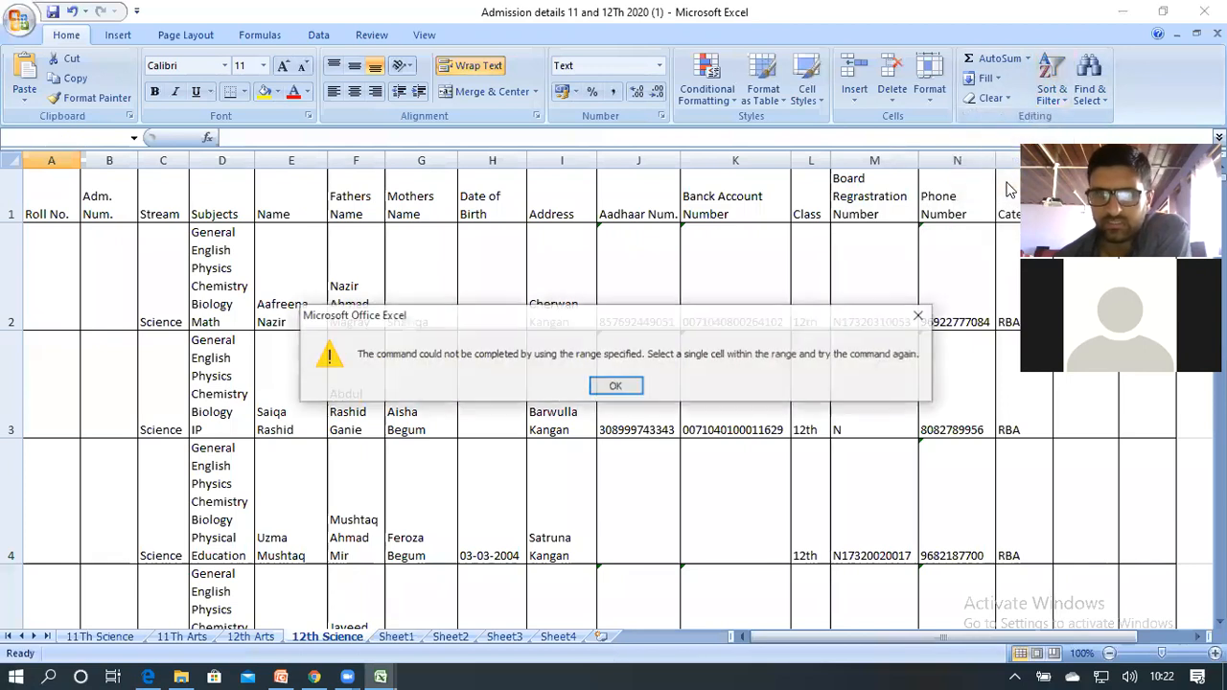
click(618, 385)
- Turn on column filters for the admission table from its header cell A1, Roll No
click(43, 204)
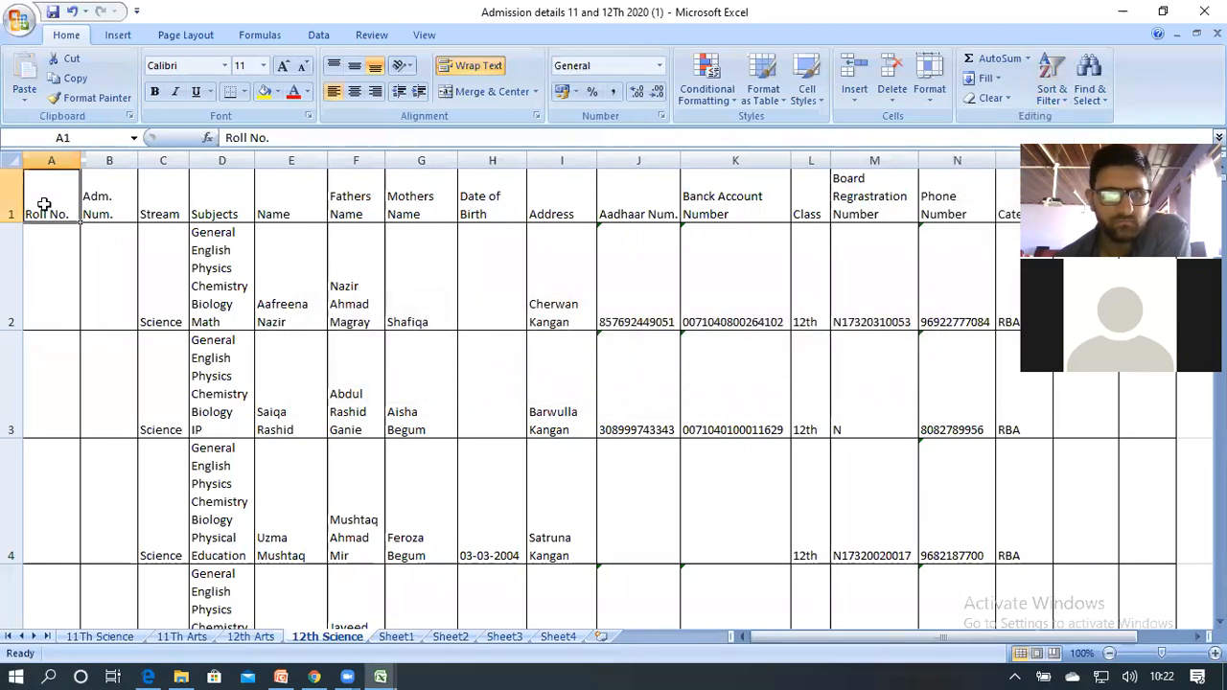
click(1059, 98)
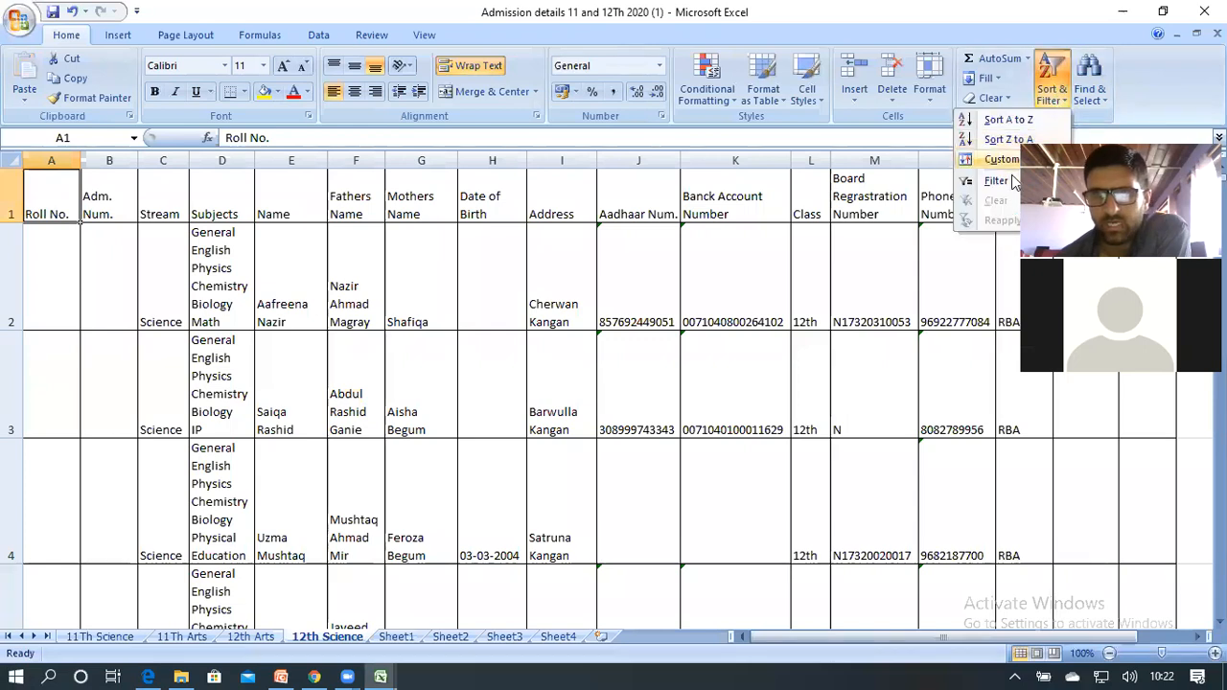
click(1003, 190)
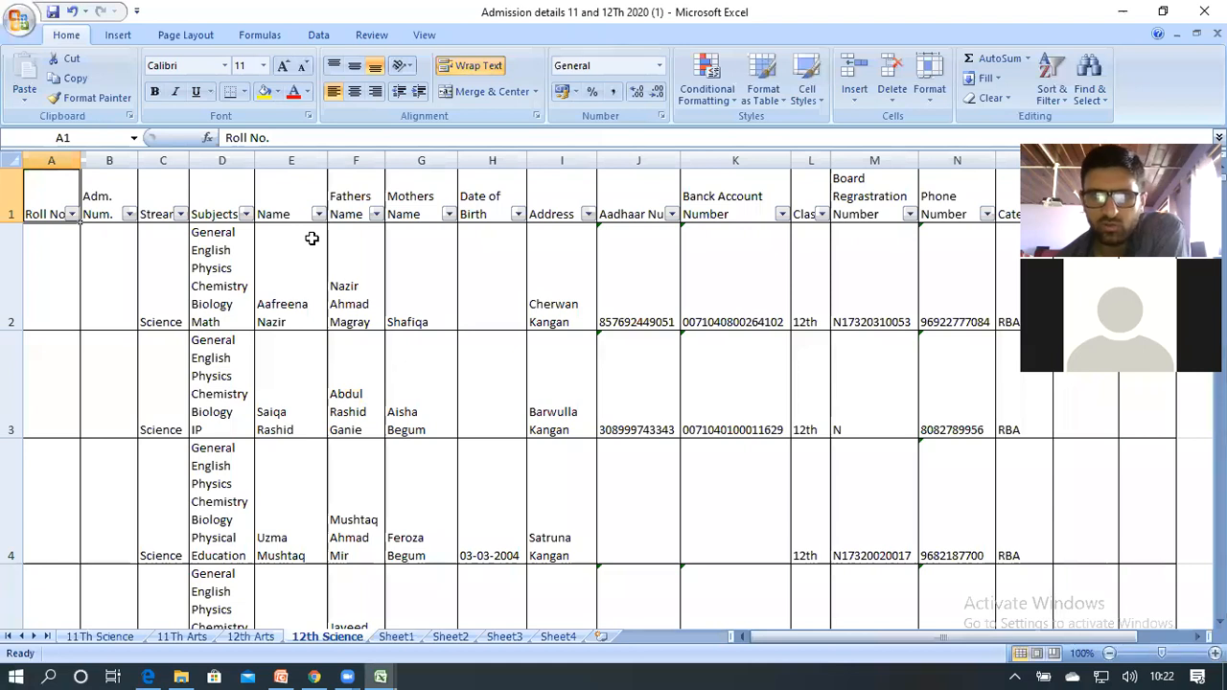
- Filter the Address column to show only Kangan and look through the matching student records
click(589, 215)
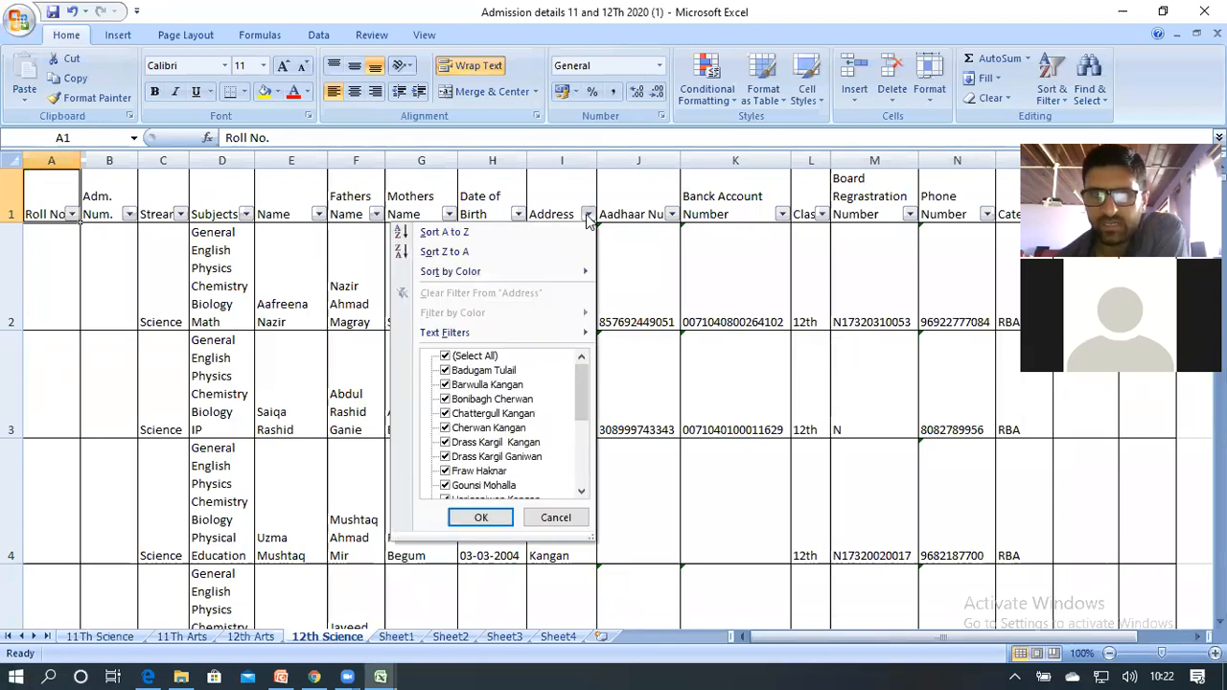
click(463, 356)
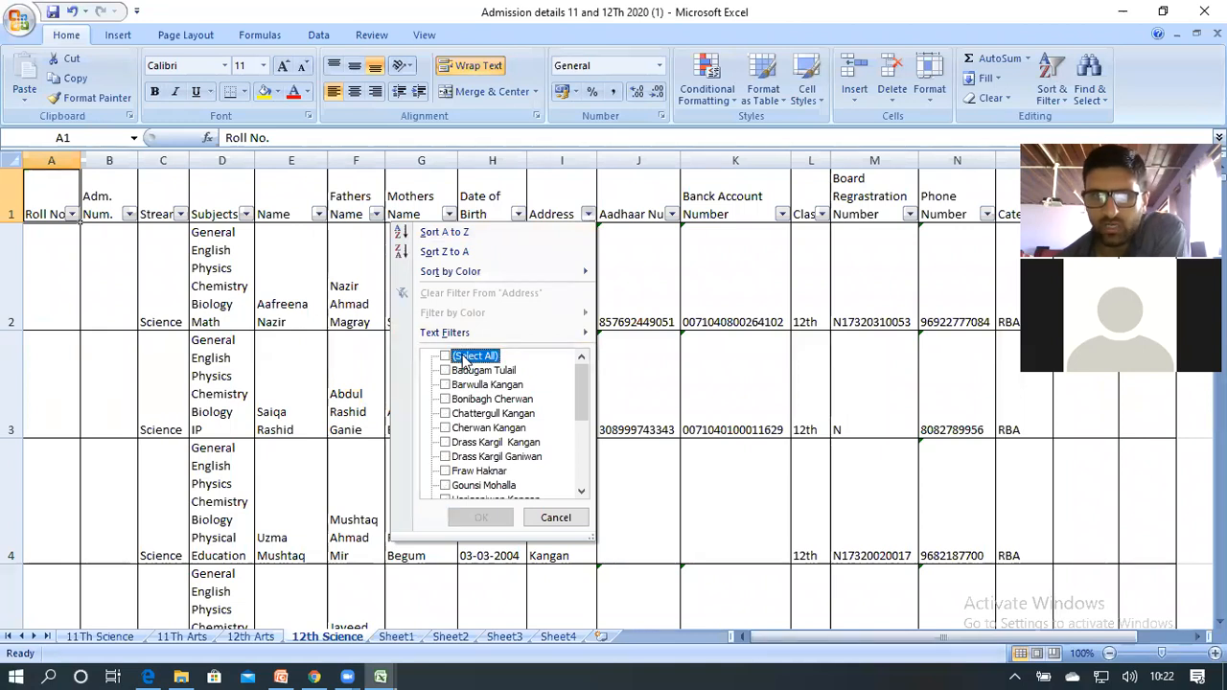
scroll(500, 414, down, 3)
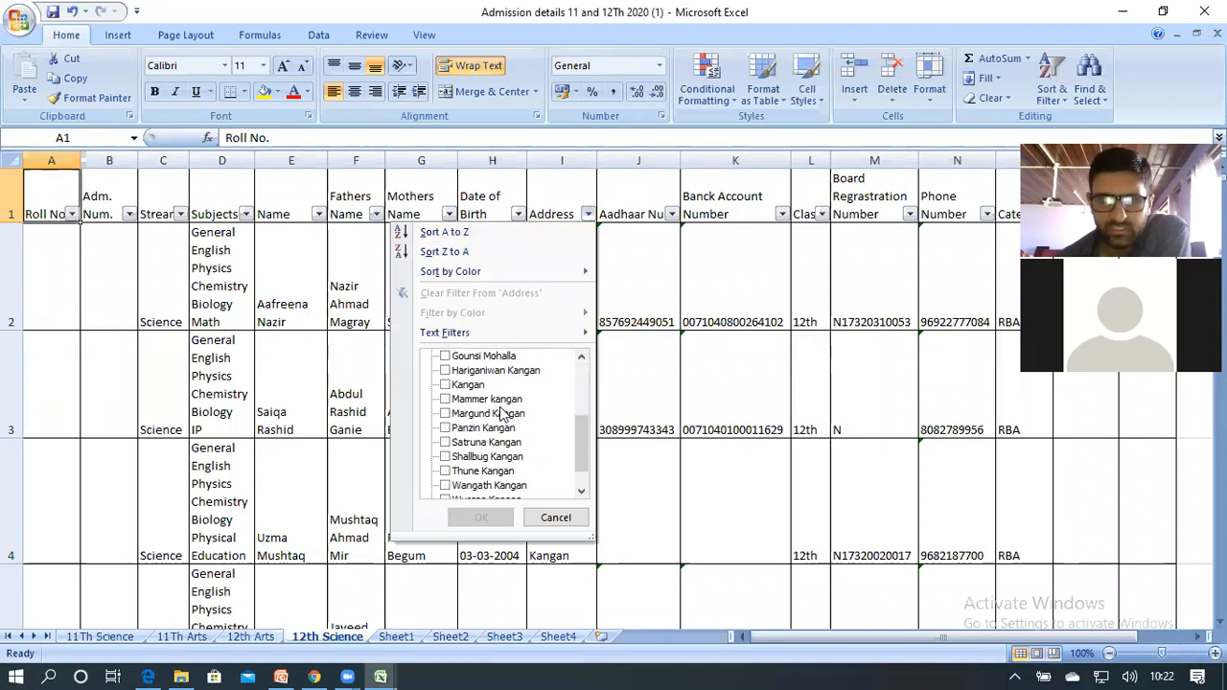
click(457, 385)
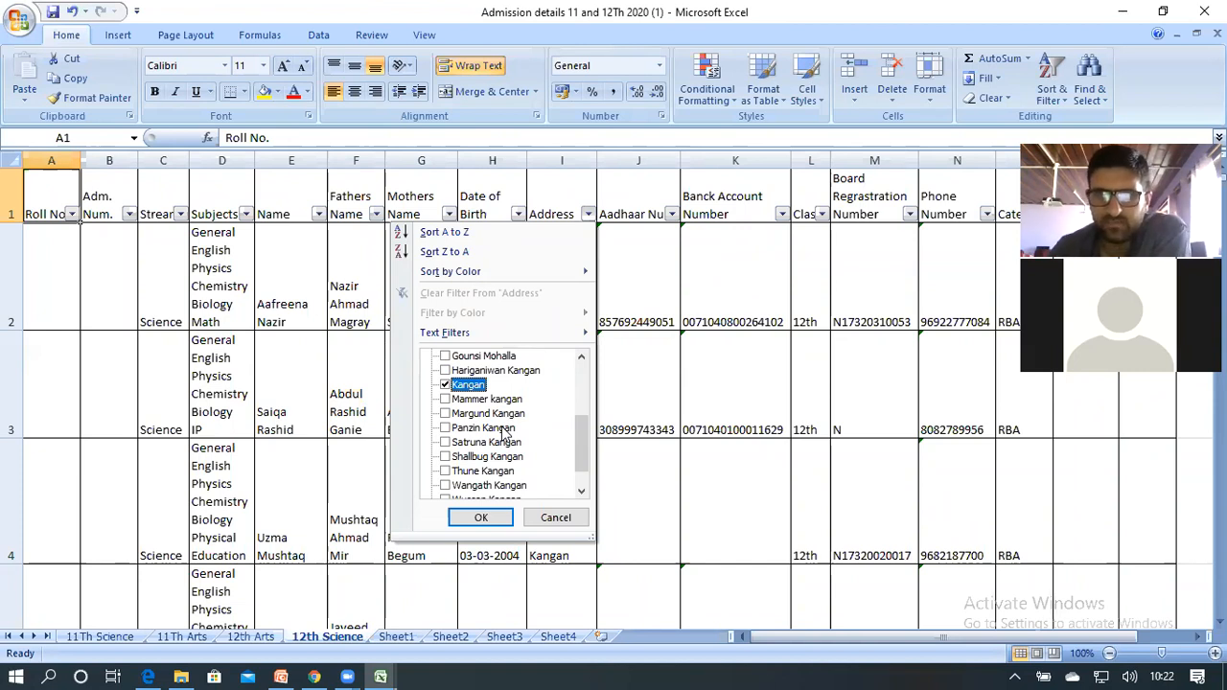
click(481, 518)
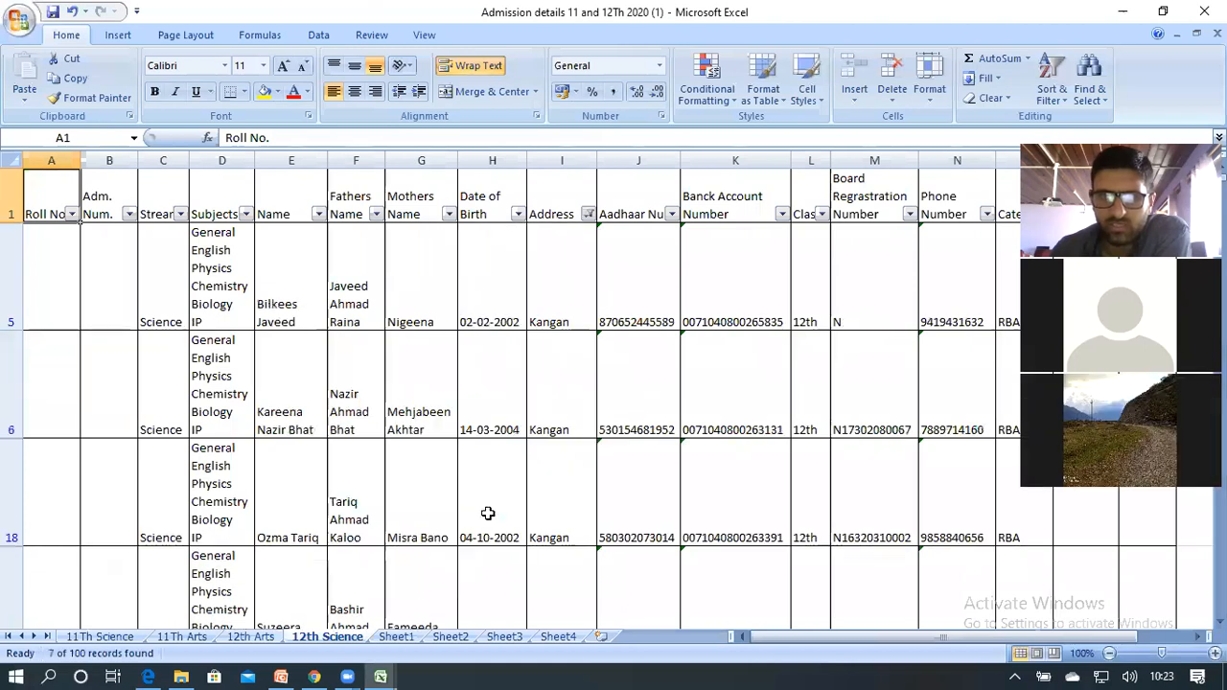
scroll(566, 424, down, 5)
scroll(566, 424, up, 5)
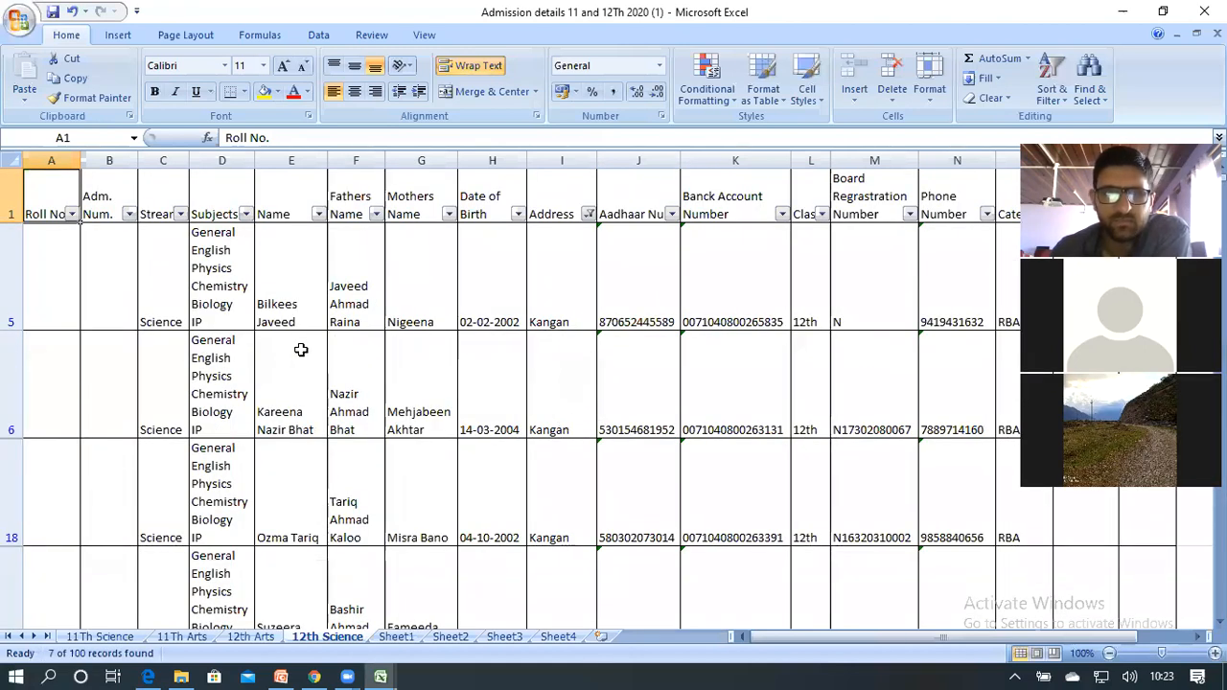
scroll(301, 350, down, 2)
scroll(305, 352, down, 3)
scroll(469, 403, up, 6)
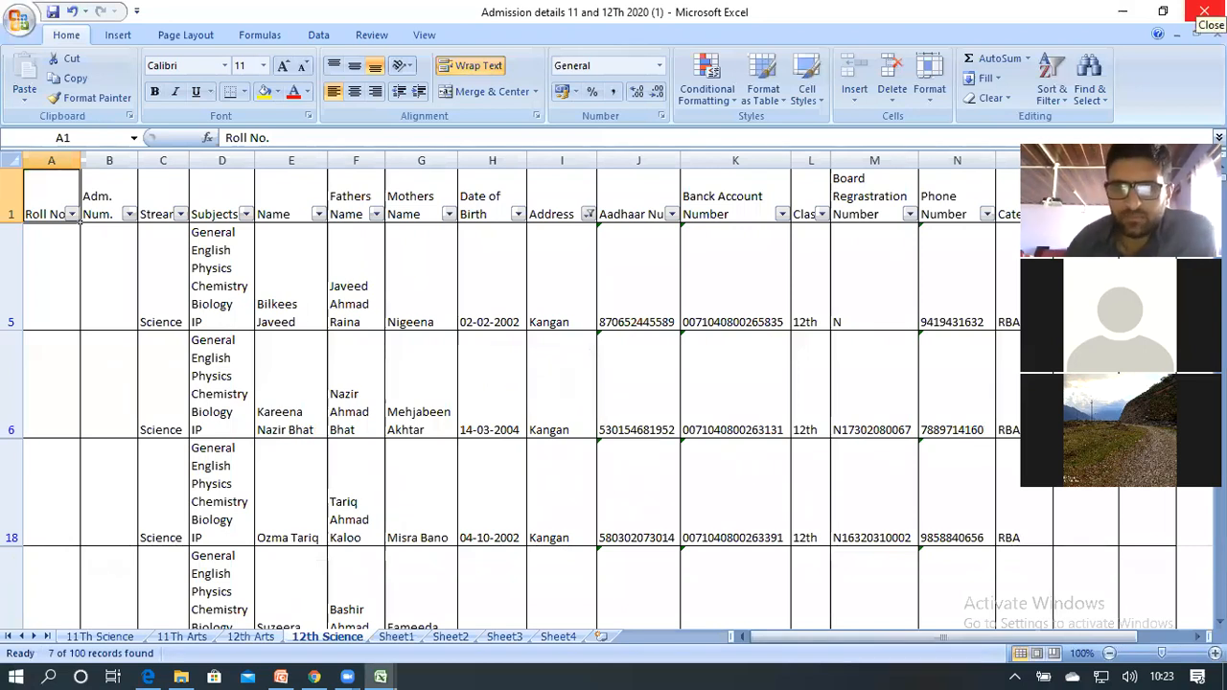
- Reset the Address filter to include all values and look through the full student list
click(589, 216)
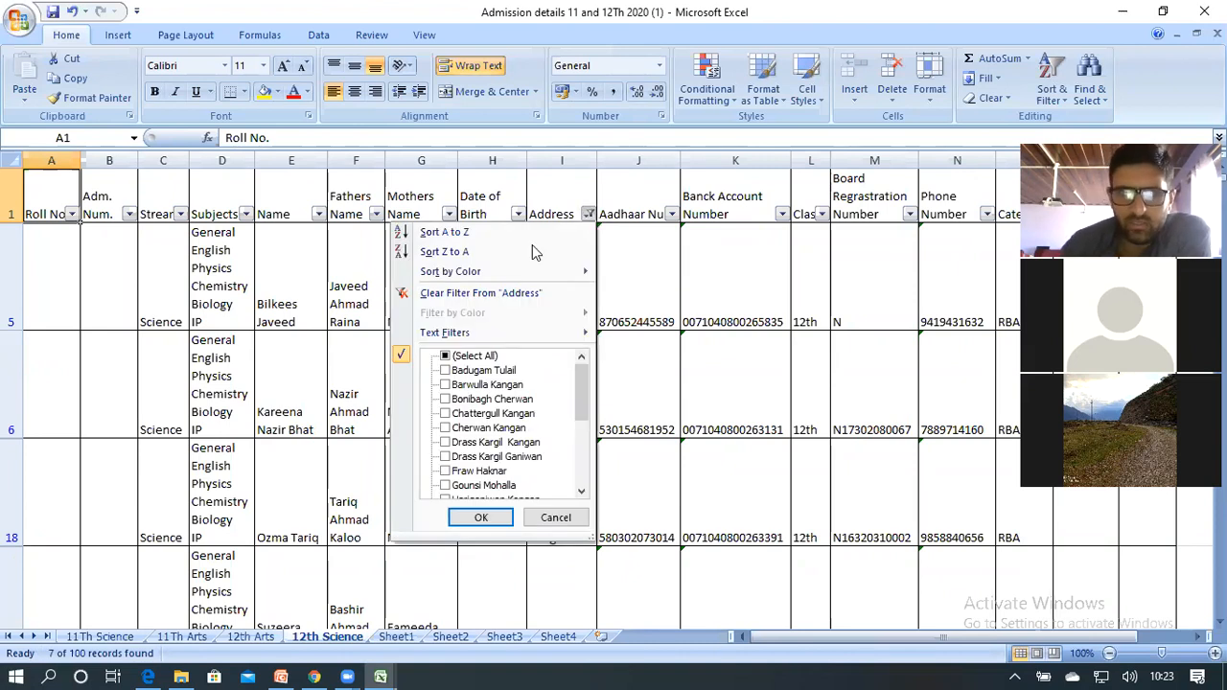
click(443, 358)
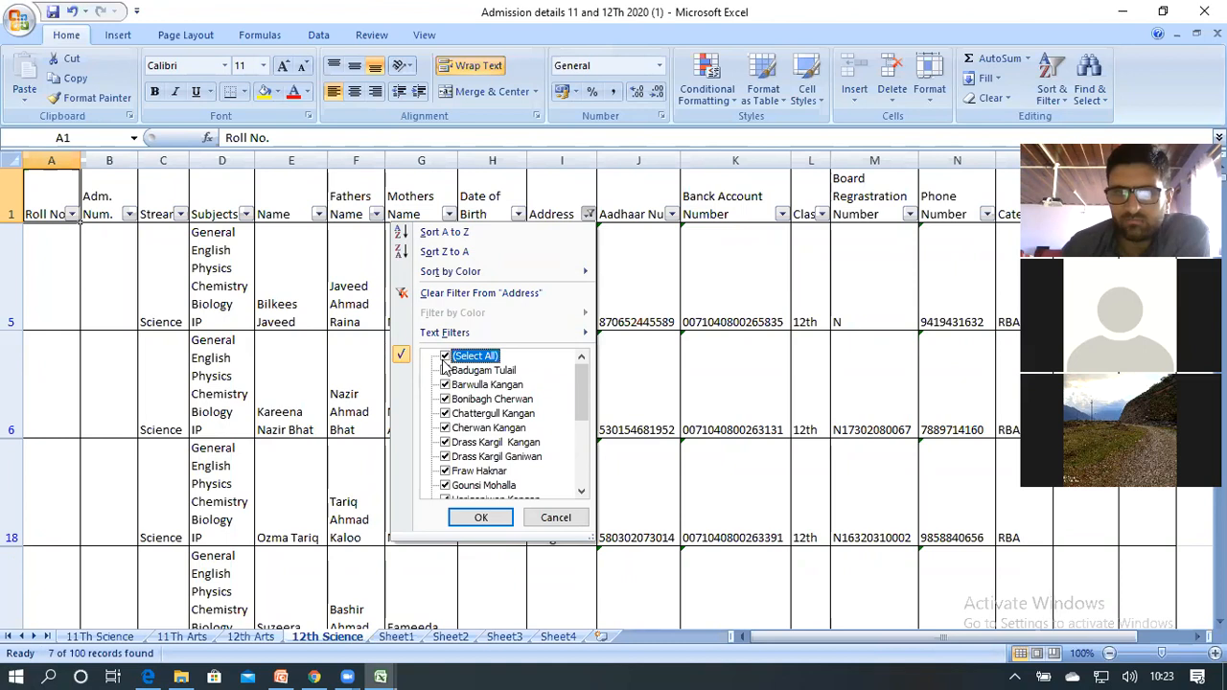
click(480, 518)
scroll(648, 403, down, 12)
scroll(648, 403, down, 2)
scroll(648, 402, up, 14)
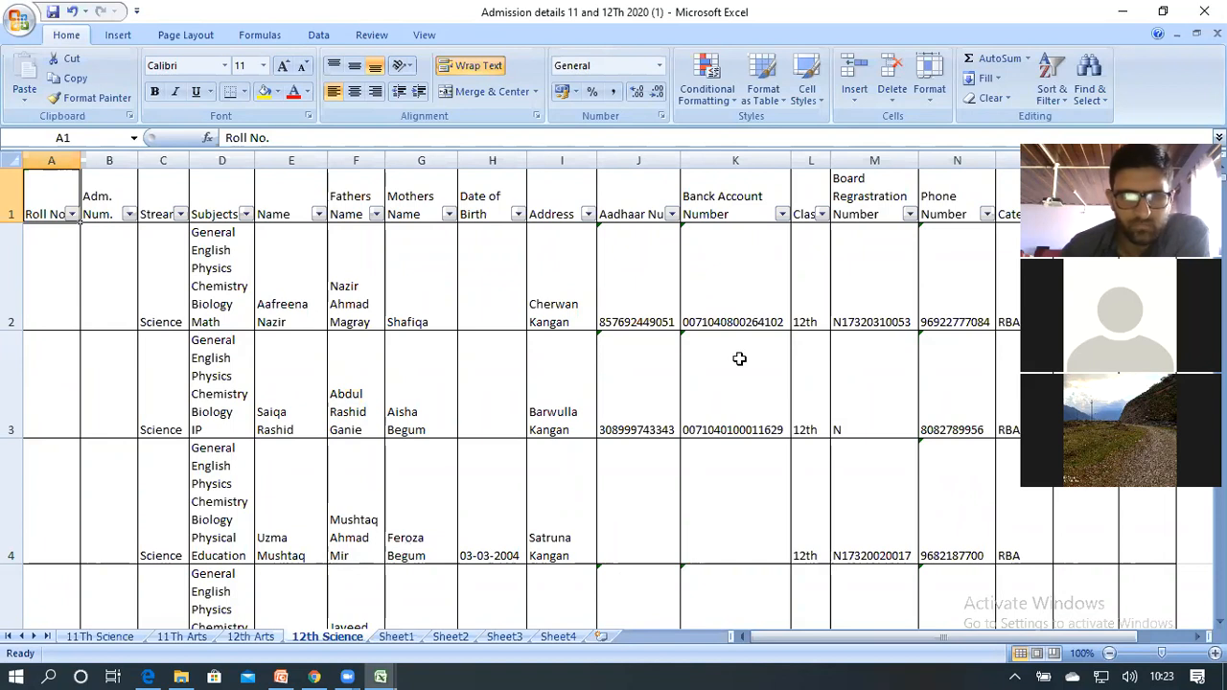
- Examine the table's remaining columns through Remarks and the filter choices of the BPL/APL/AAY/PHCC column
click(895, 262)
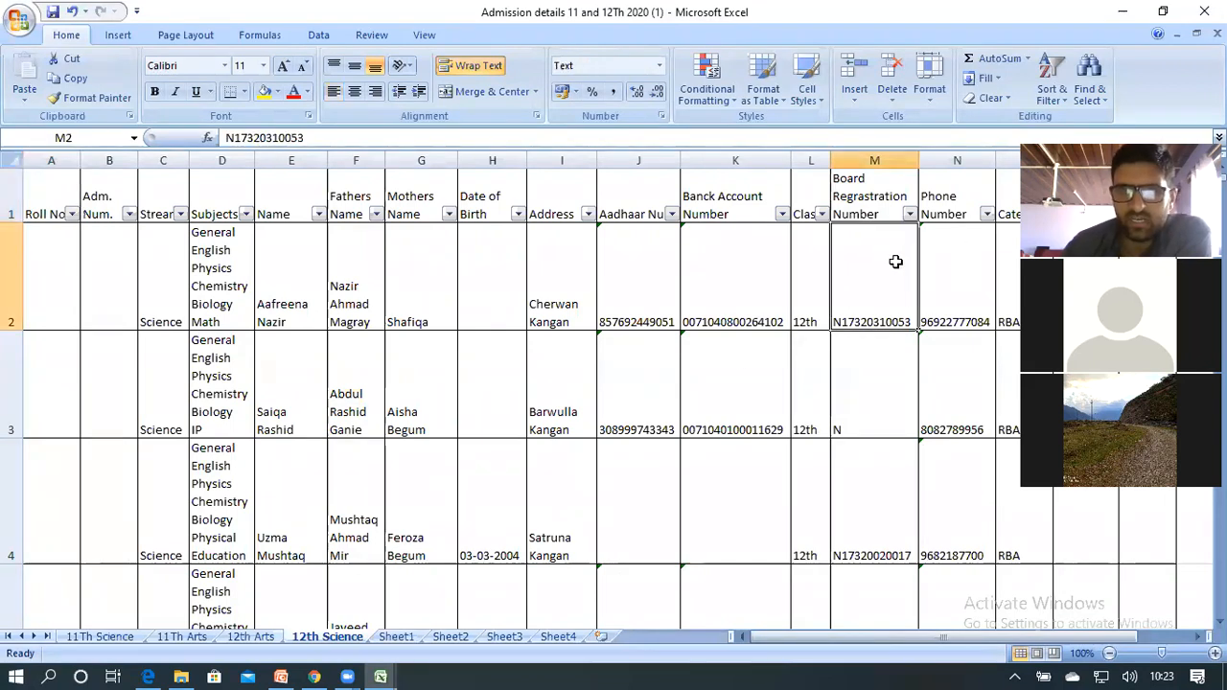
key(Right)
key(Right)
key(Right)
key(Right)
key(Right)
key(Right)
key(Right)
key(Right)
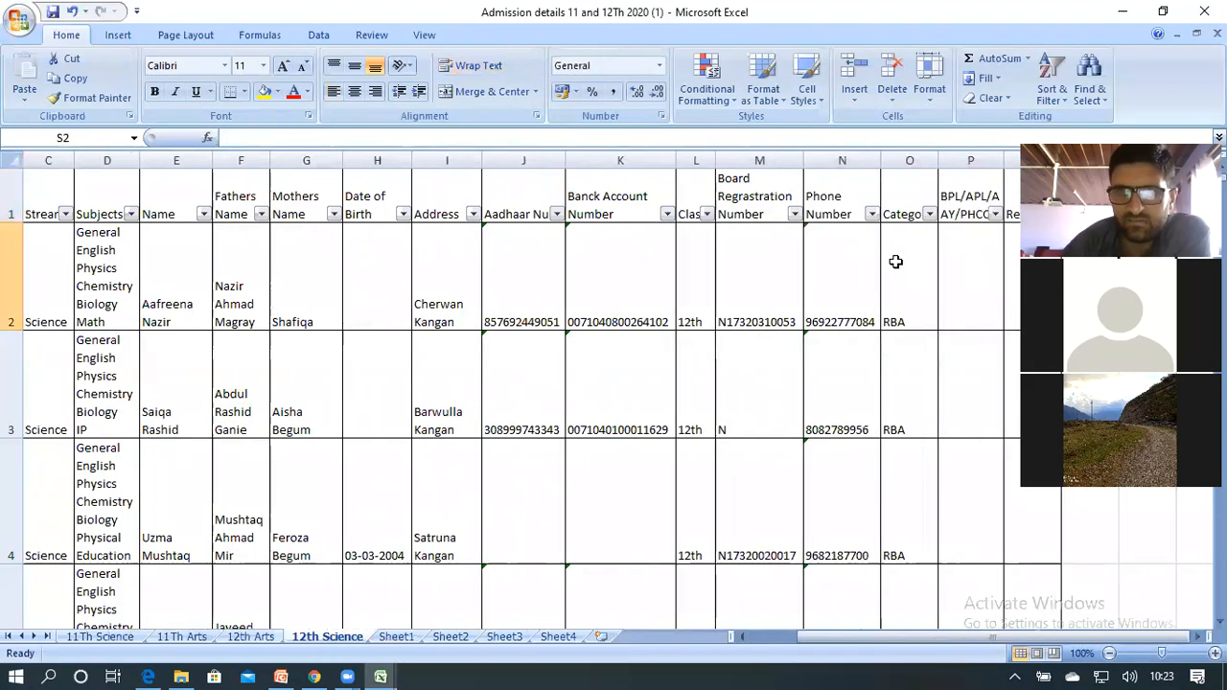
key(Right)
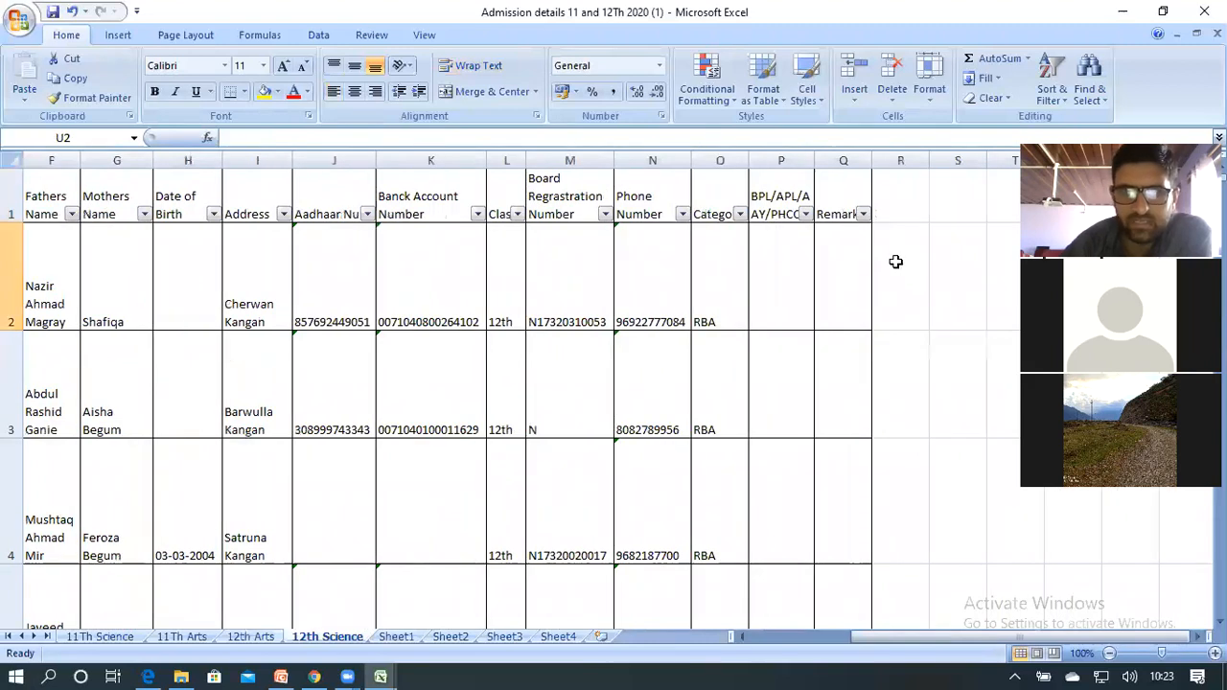
click(807, 214)
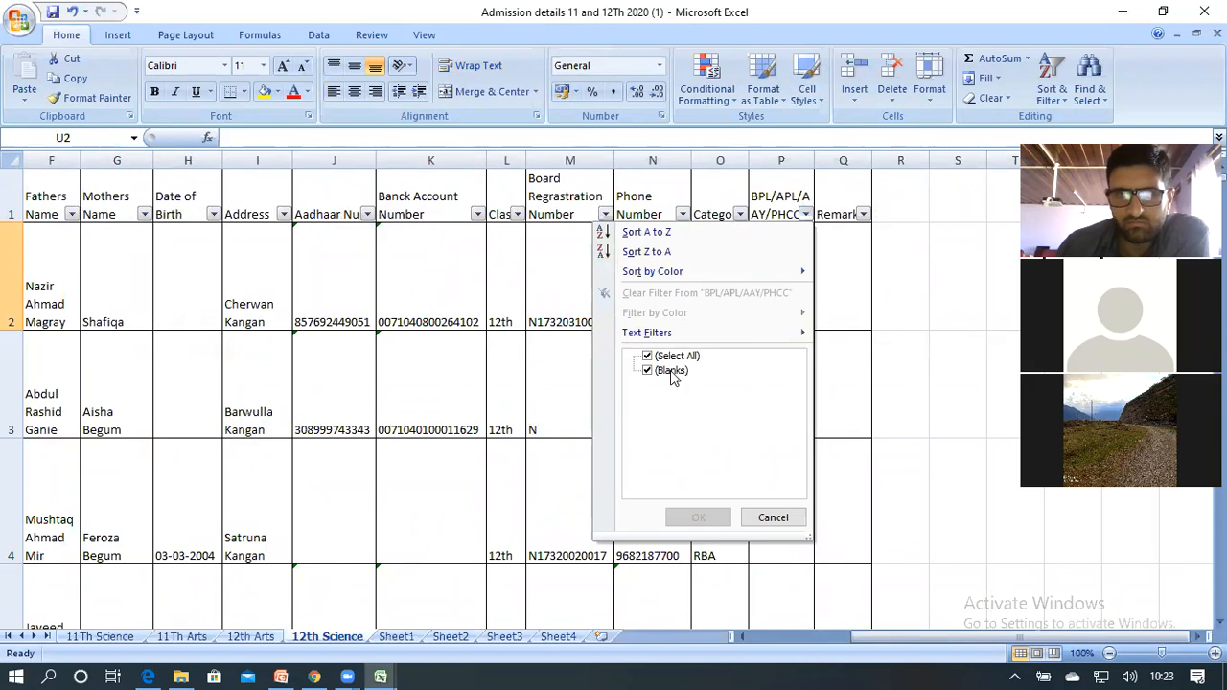
click(852, 260)
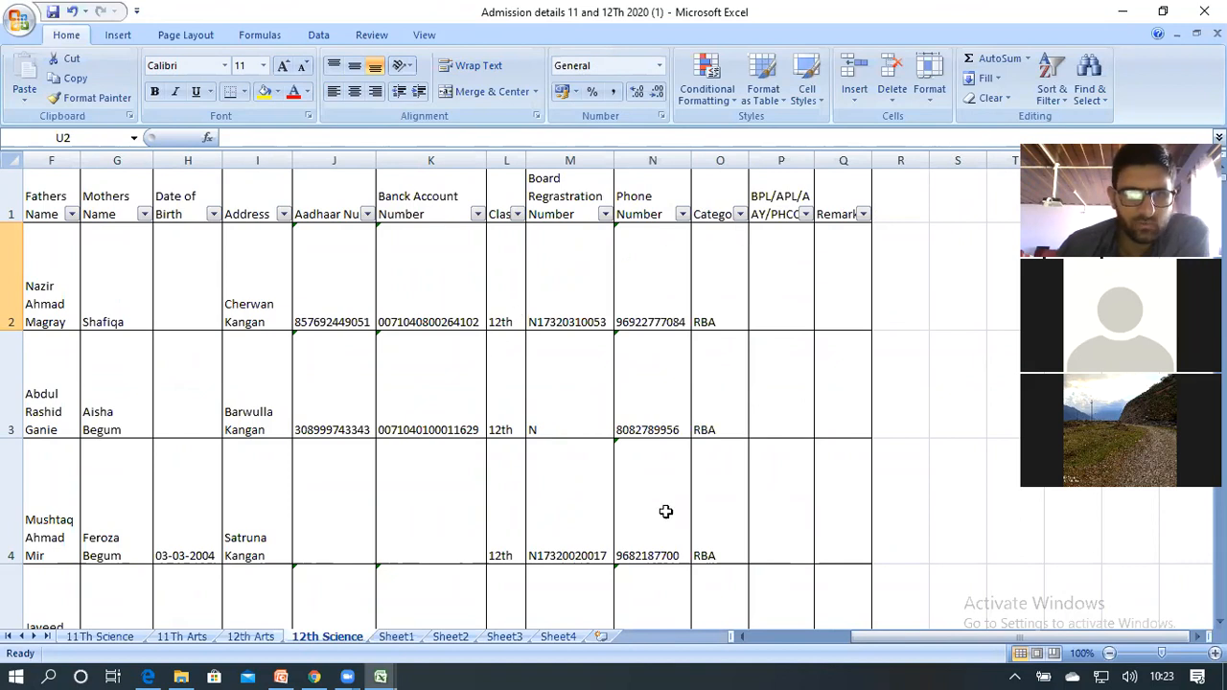
- Enter 1 in A2 and 2 in A3 under Roll No., and fill the series down the column to 82
click(197, 278)
key(Left)
key(Left)
key(Left)
key(Left)
key(Left)
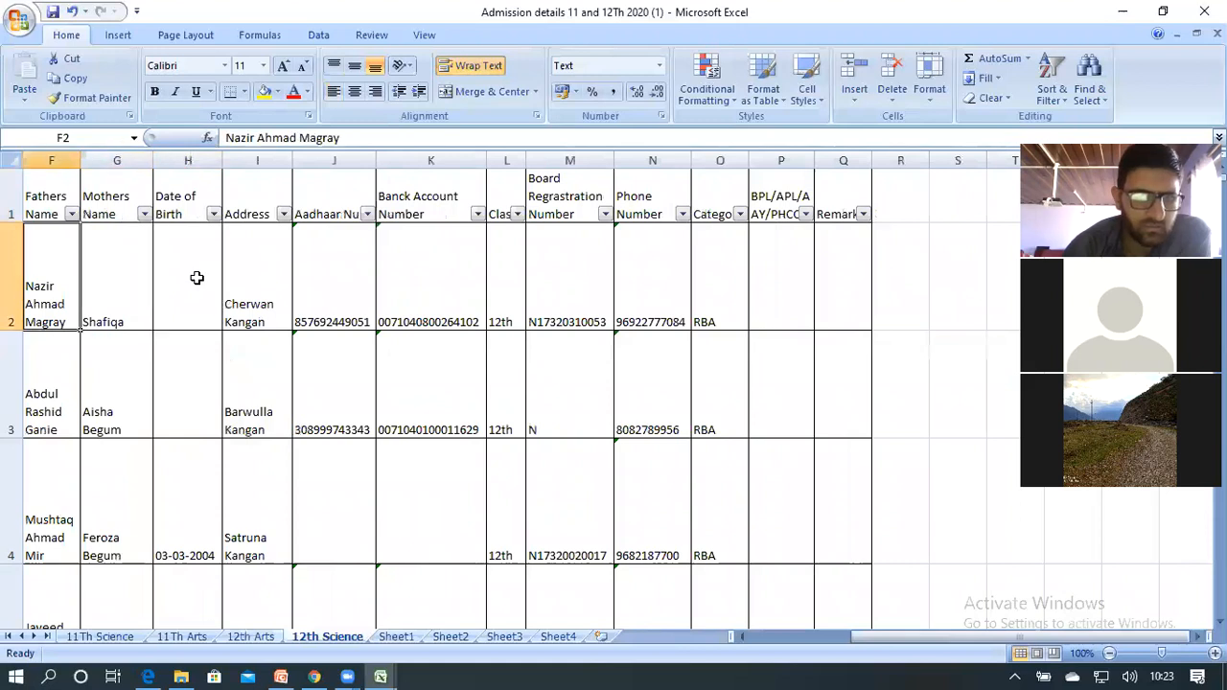
key(Left)
key(Left)
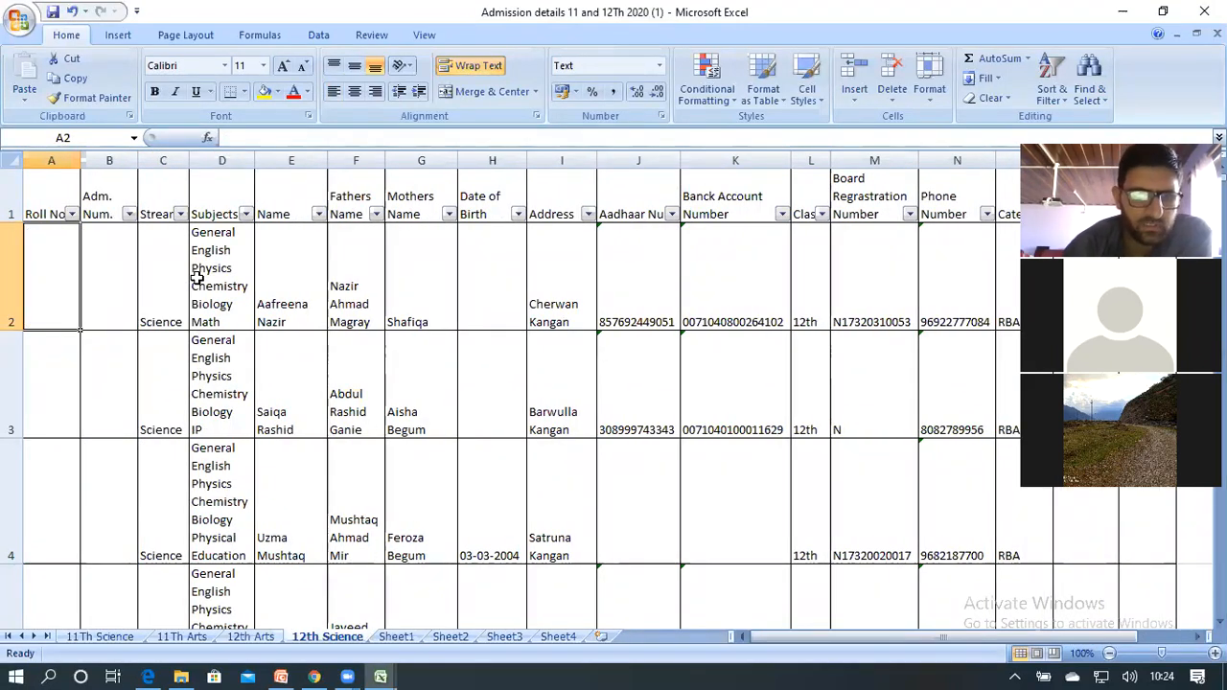
text(1)
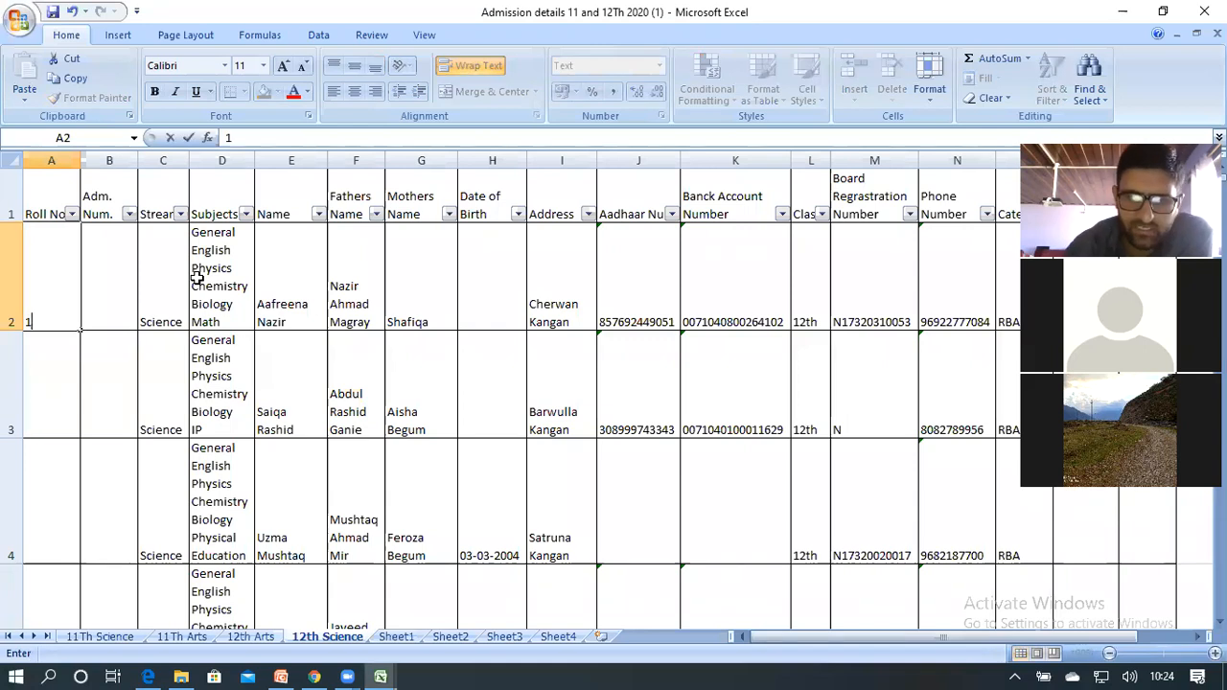
key(Return)
text(2)
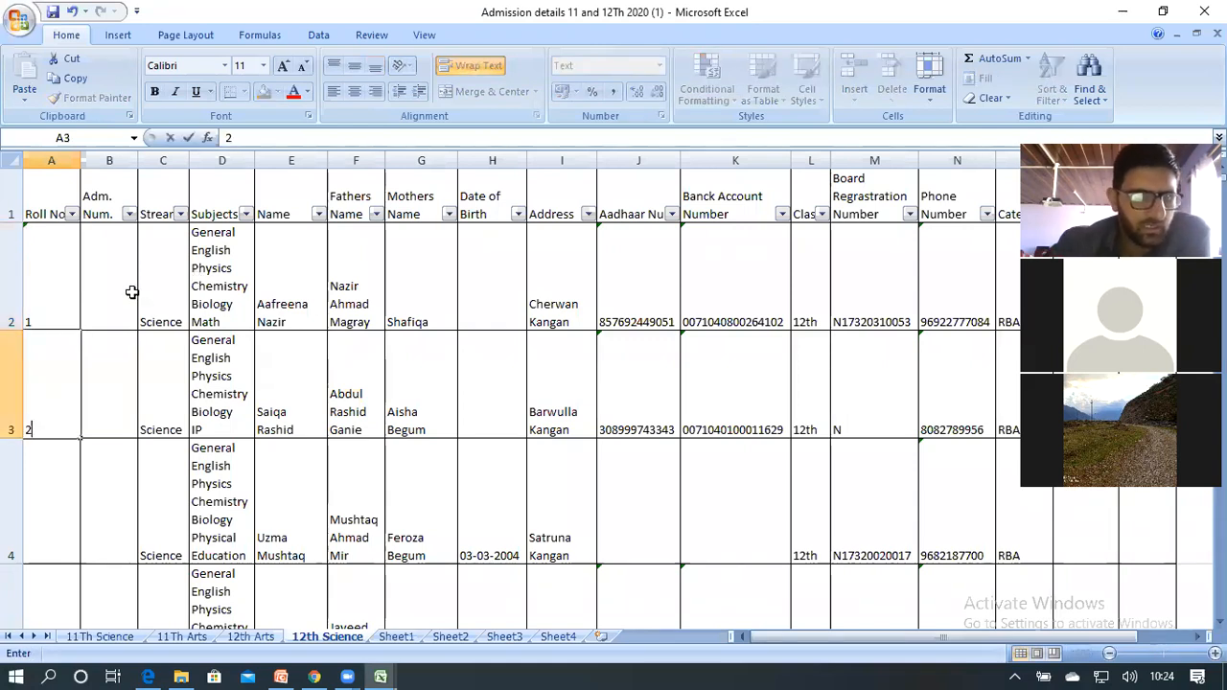
drag(52, 285, 118, 430)
scroll(537, 515, up, 14)
scroll(501, 527, up, 9)
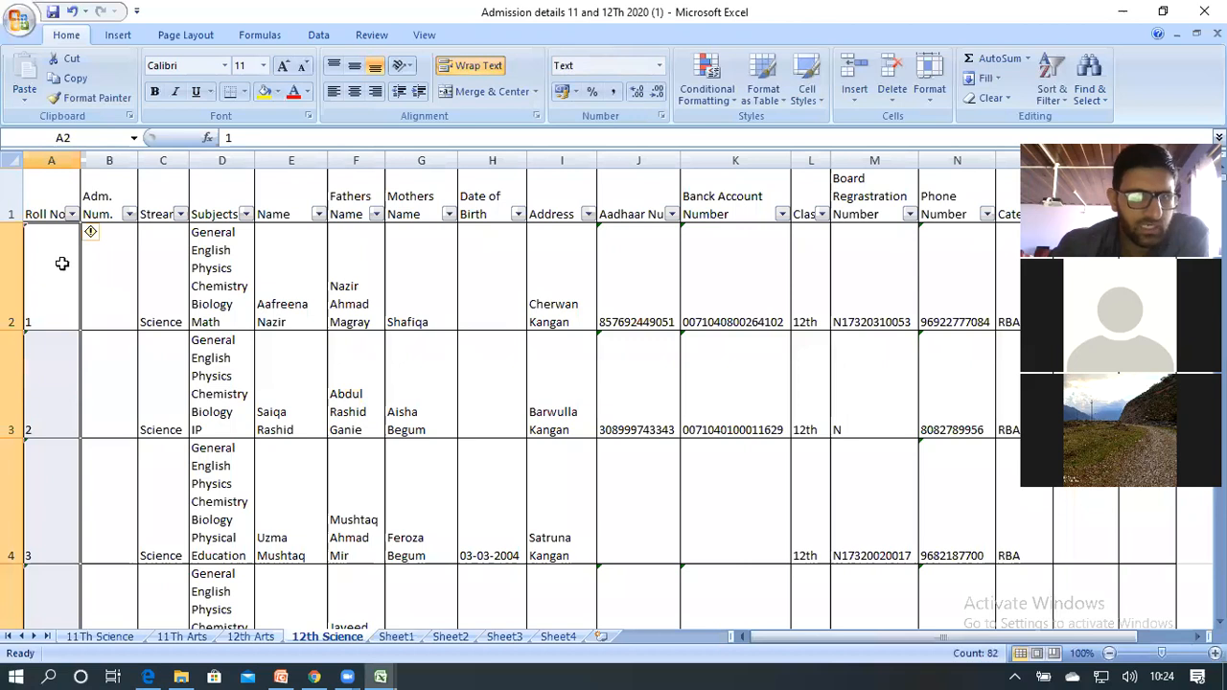
- Filter the Roll No. column to show only roll number 30
click(73, 214)
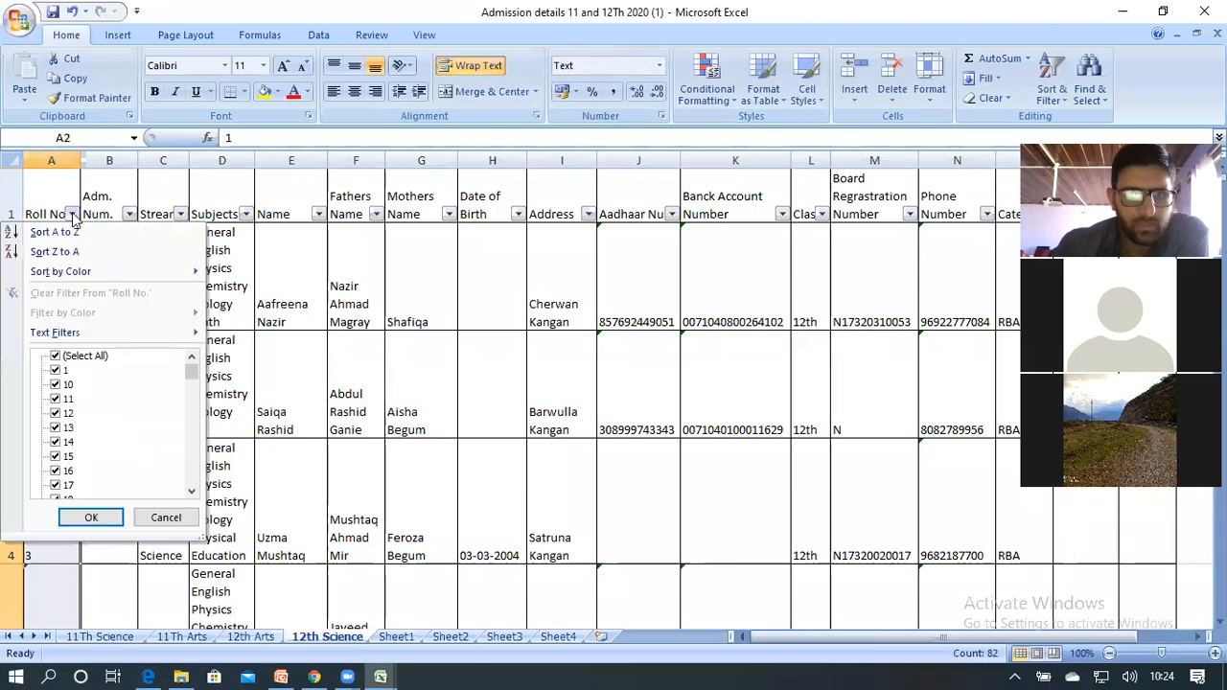
click(81, 356)
scroll(69, 433, down, 15)
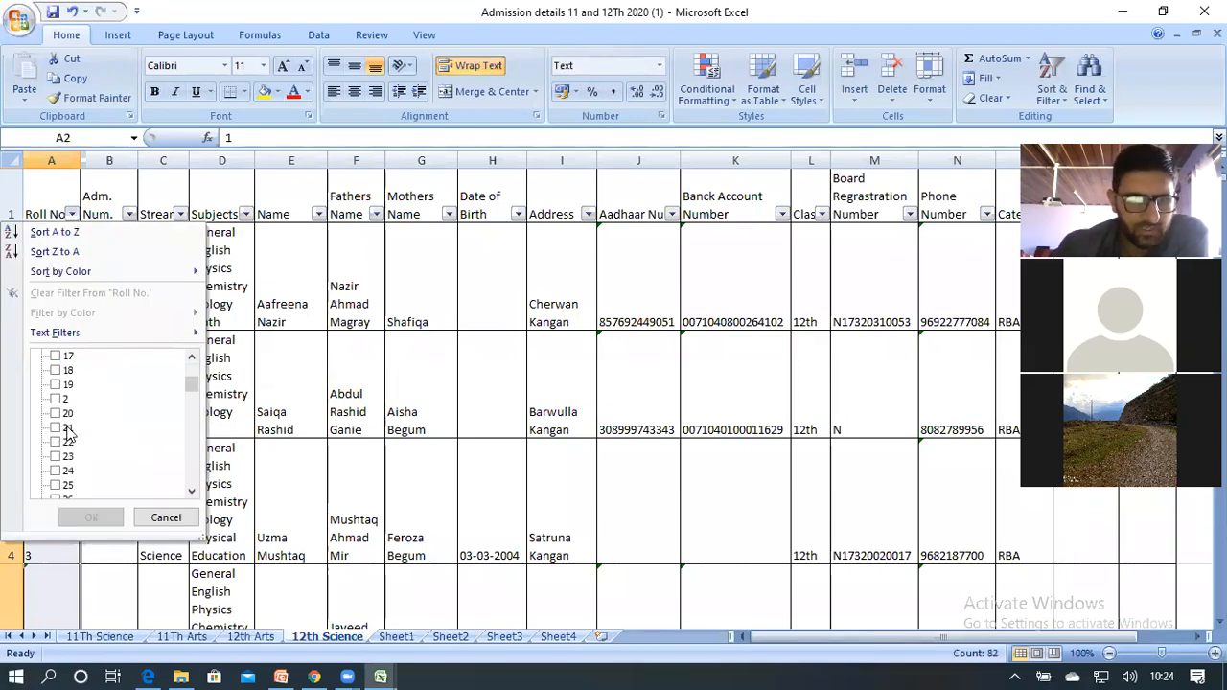
scroll(69, 434, down, 10)
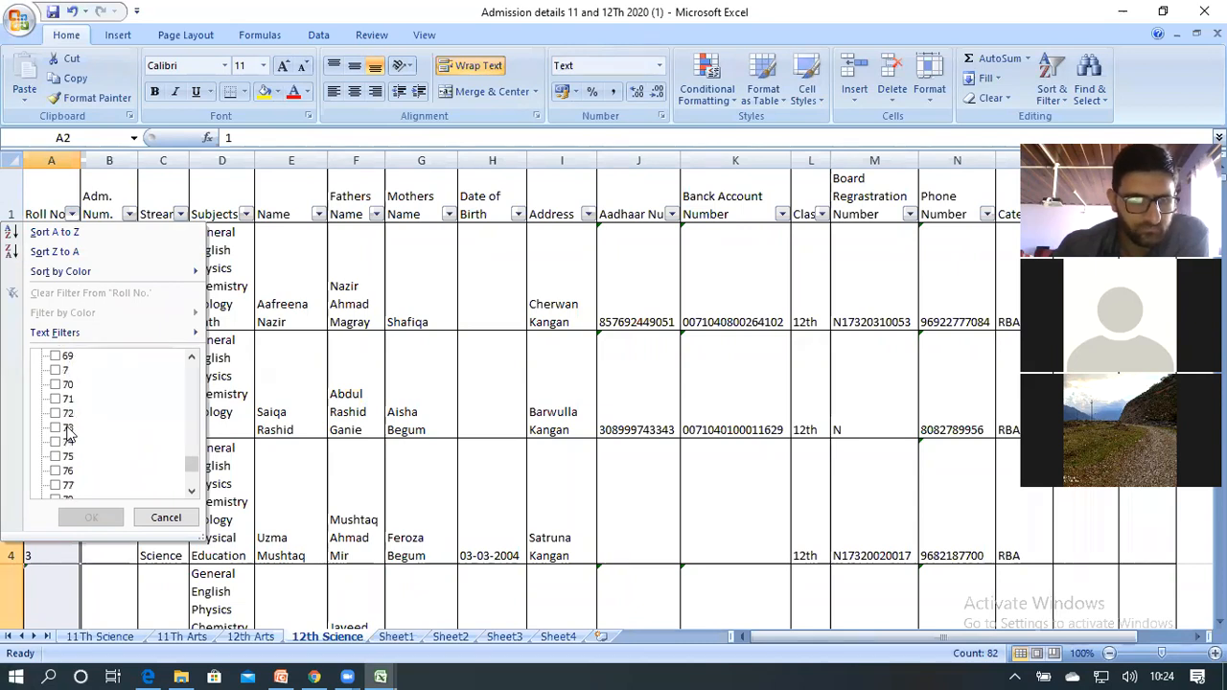
scroll(67, 412, up, 10)
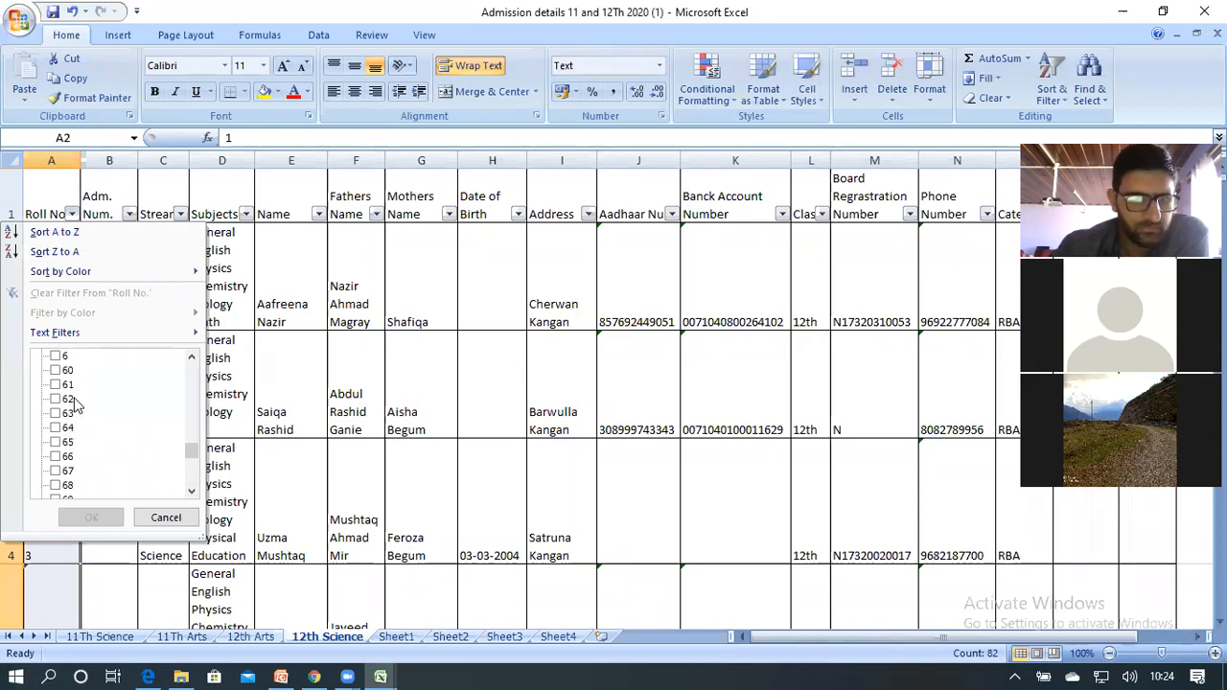
click(67, 385)
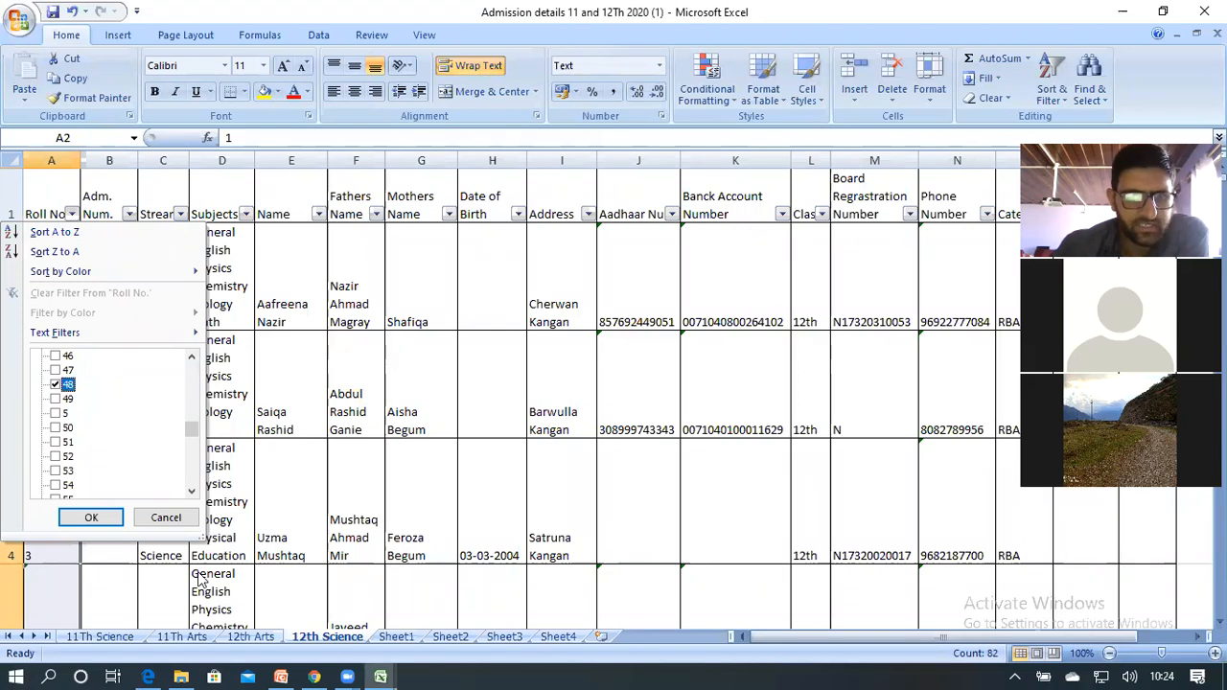
click(60, 384)
scroll(60, 381, up, 6)
click(58, 371)
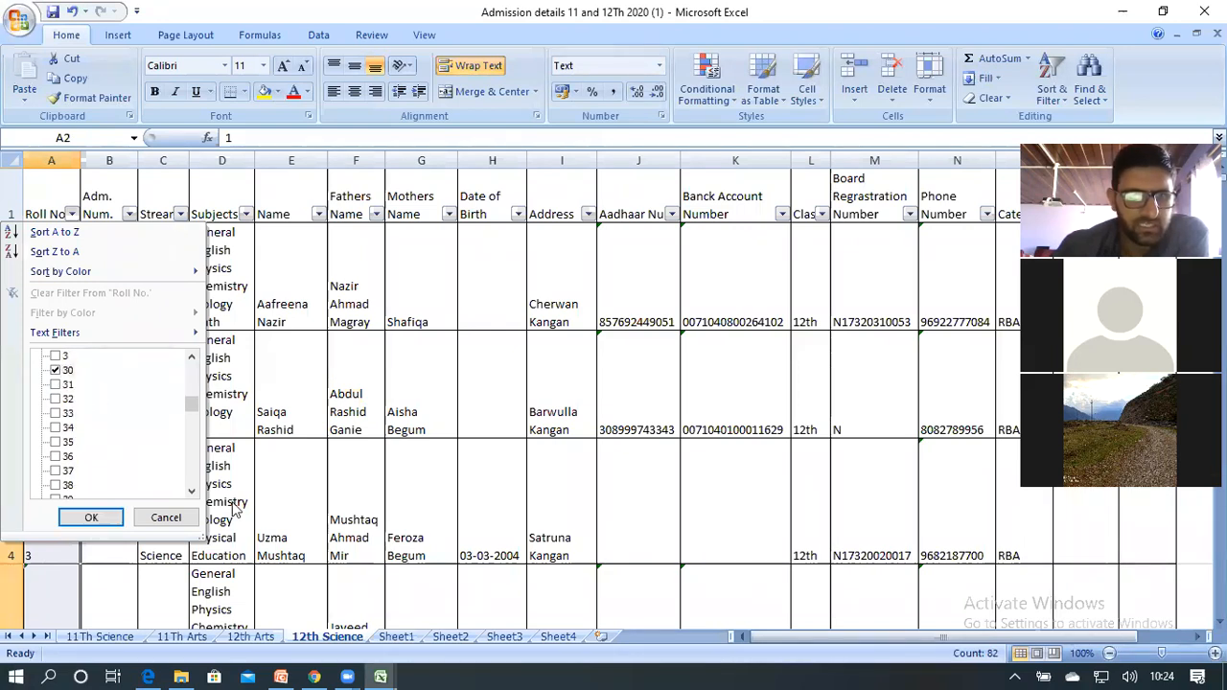
click(89, 517)
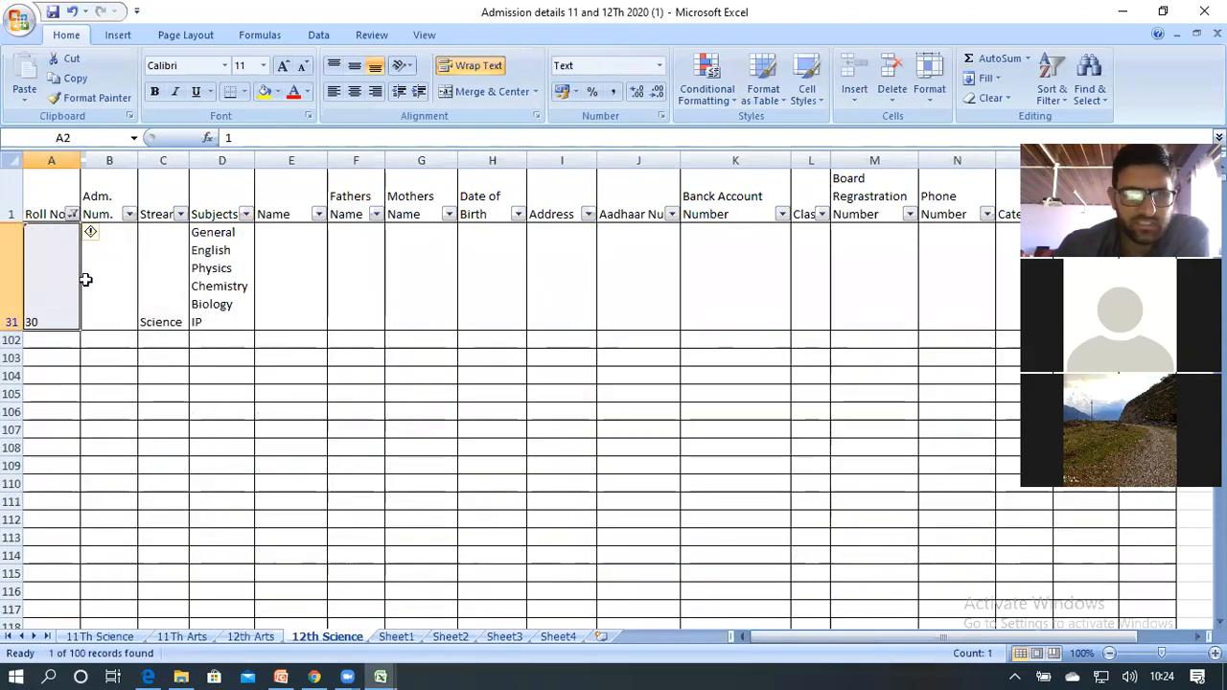
- Change the Roll No. filter to show only roll number 12
click(73, 214)
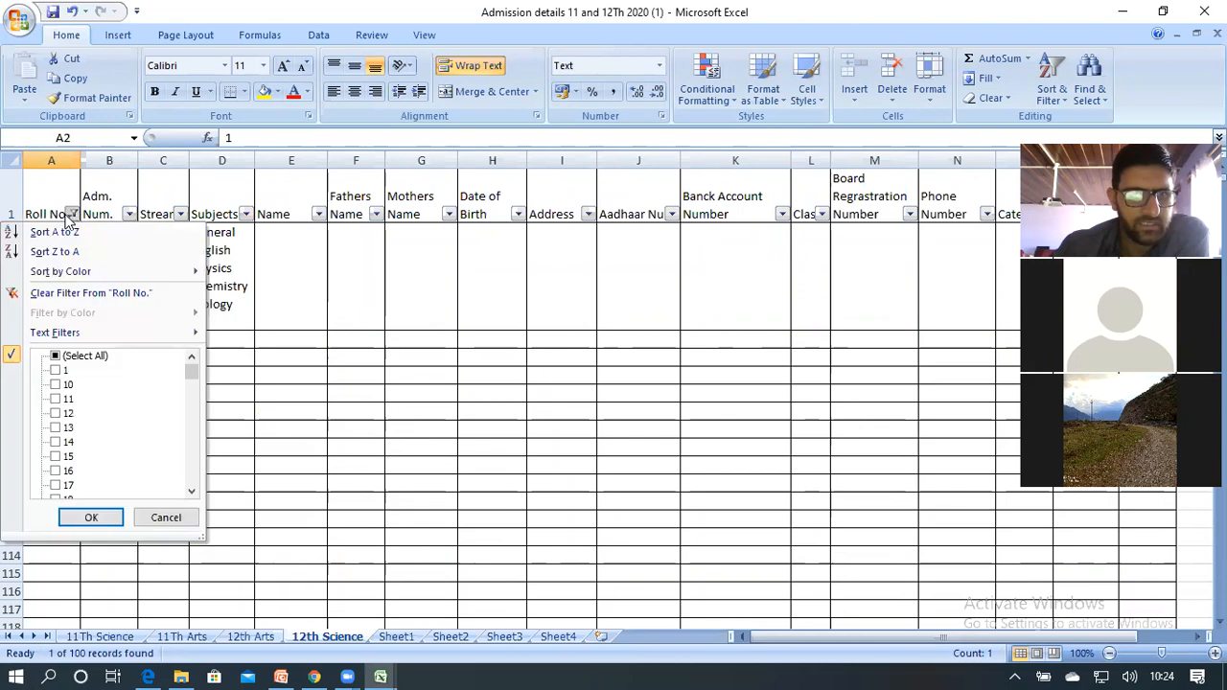
click(55, 357)
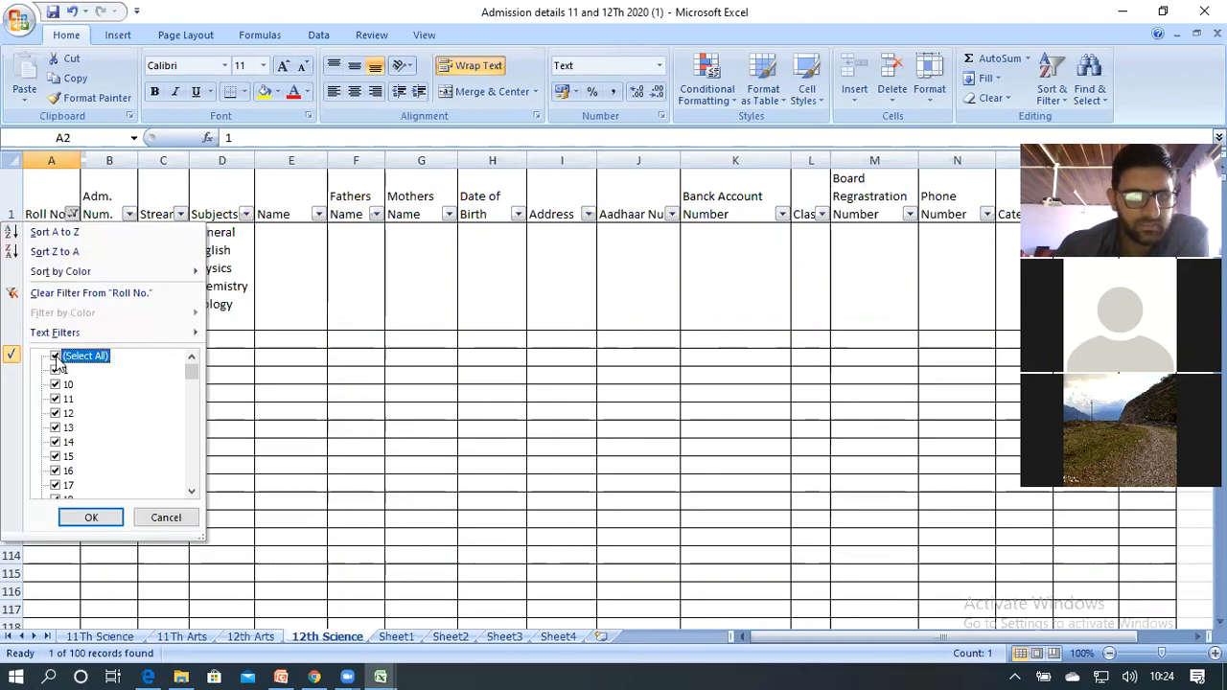
click(56, 357)
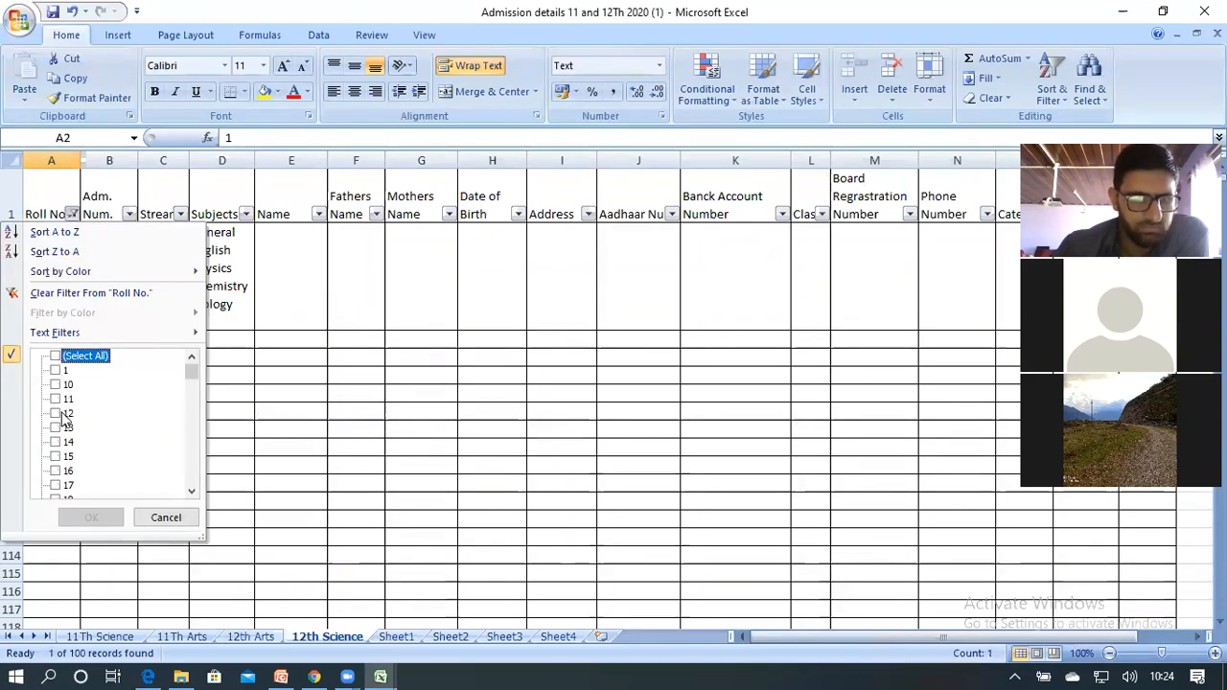
click(55, 413)
click(91, 518)
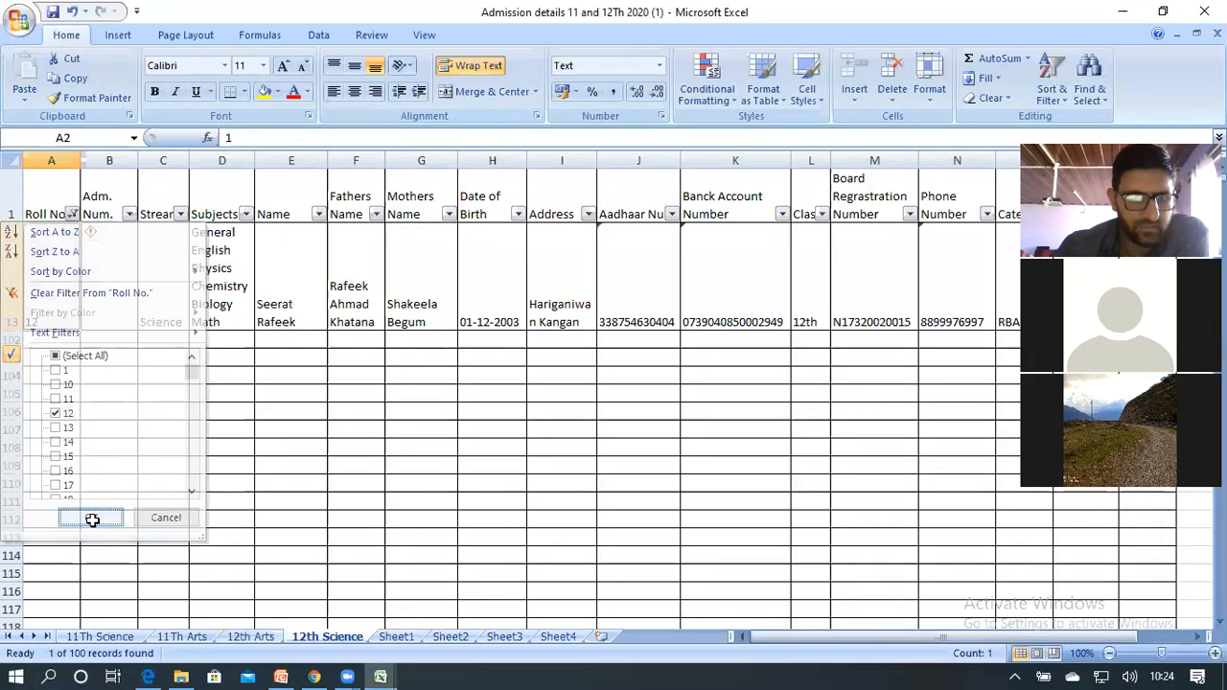
- Examine the filtered student's record across all columns from Roll No. through Remarks
click(65, 293)
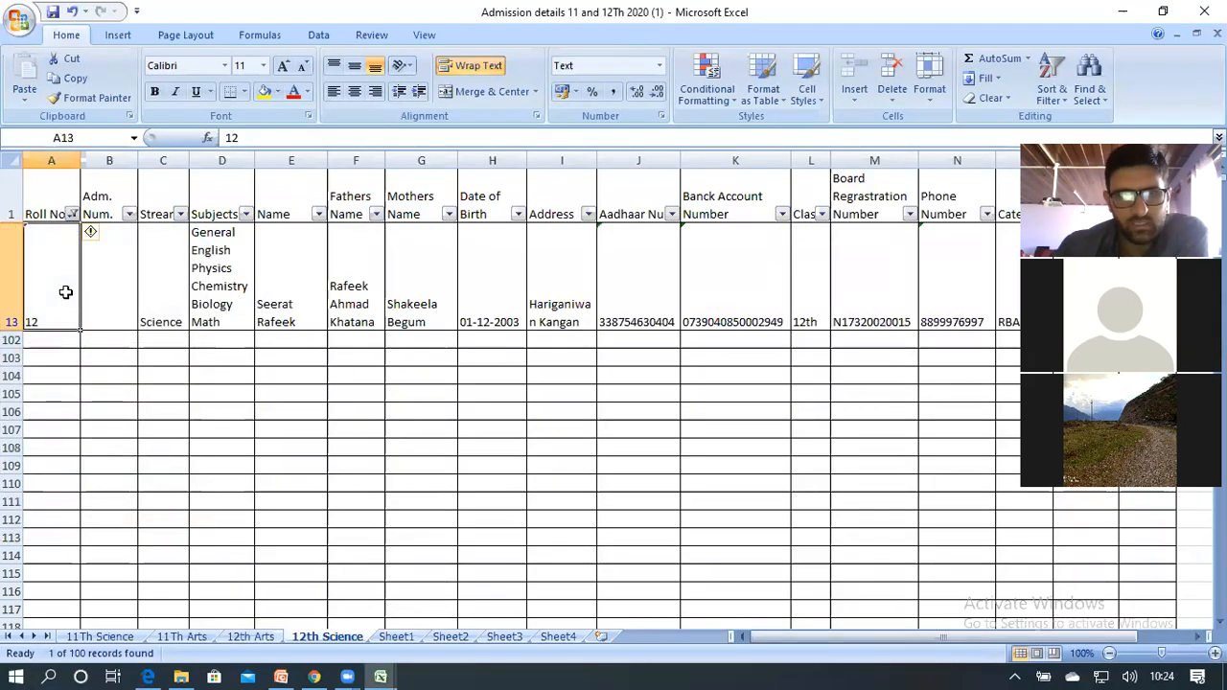
click(12, 288)
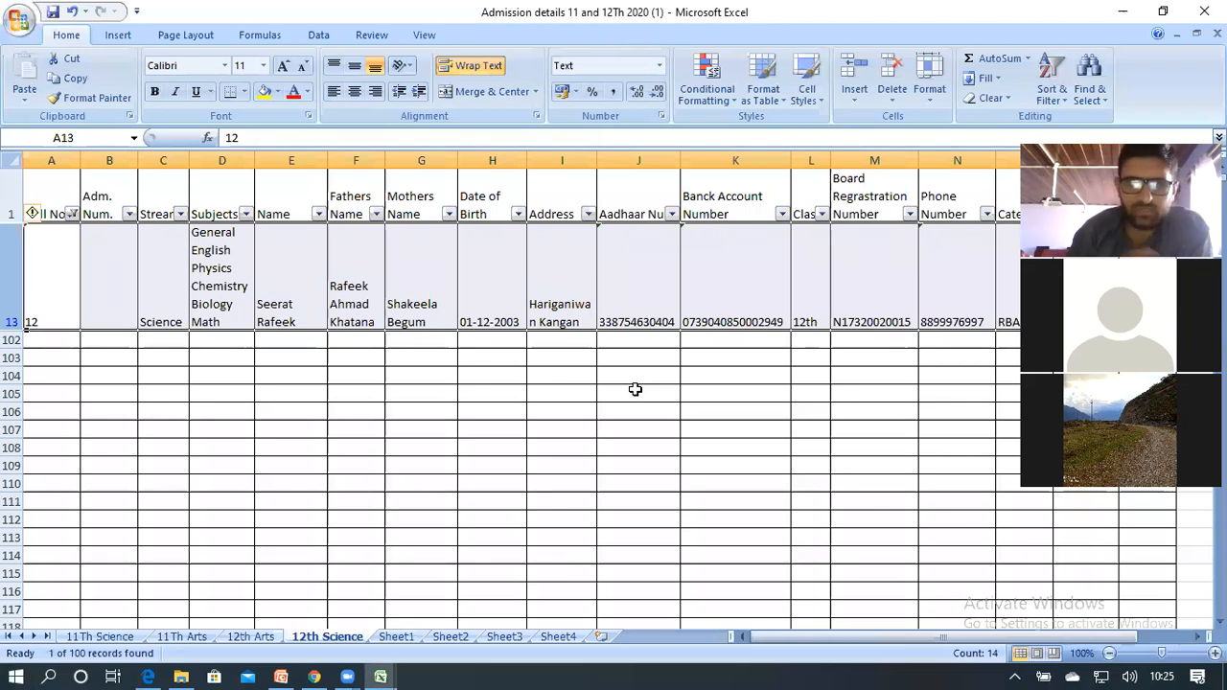
click(502, 276)
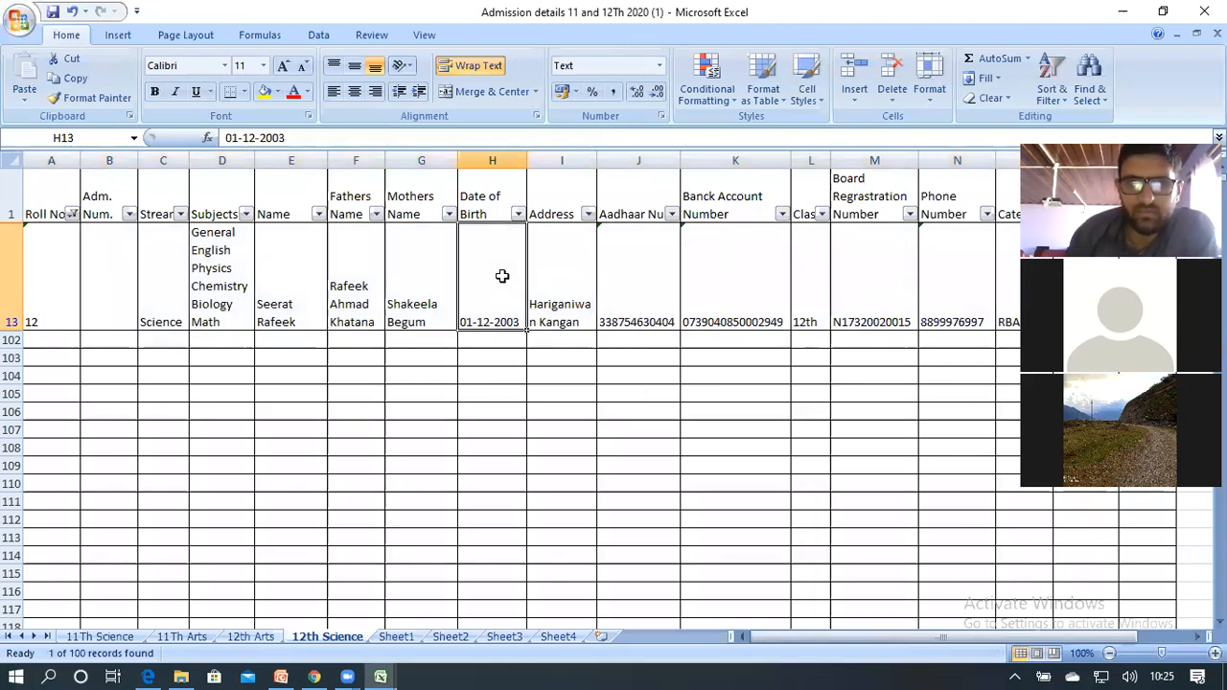
key(Right)
key(Right)
key(Right)
key(Right)
key(Right)
key(Right)
key(Right)
key(Right)
key(Right)
key(Right)
key(Right)
key(Right)
key(Right)
key(Right)
key(Right)
key(Right)
key(Right)
key(Right)
key(Right)
key(Right)
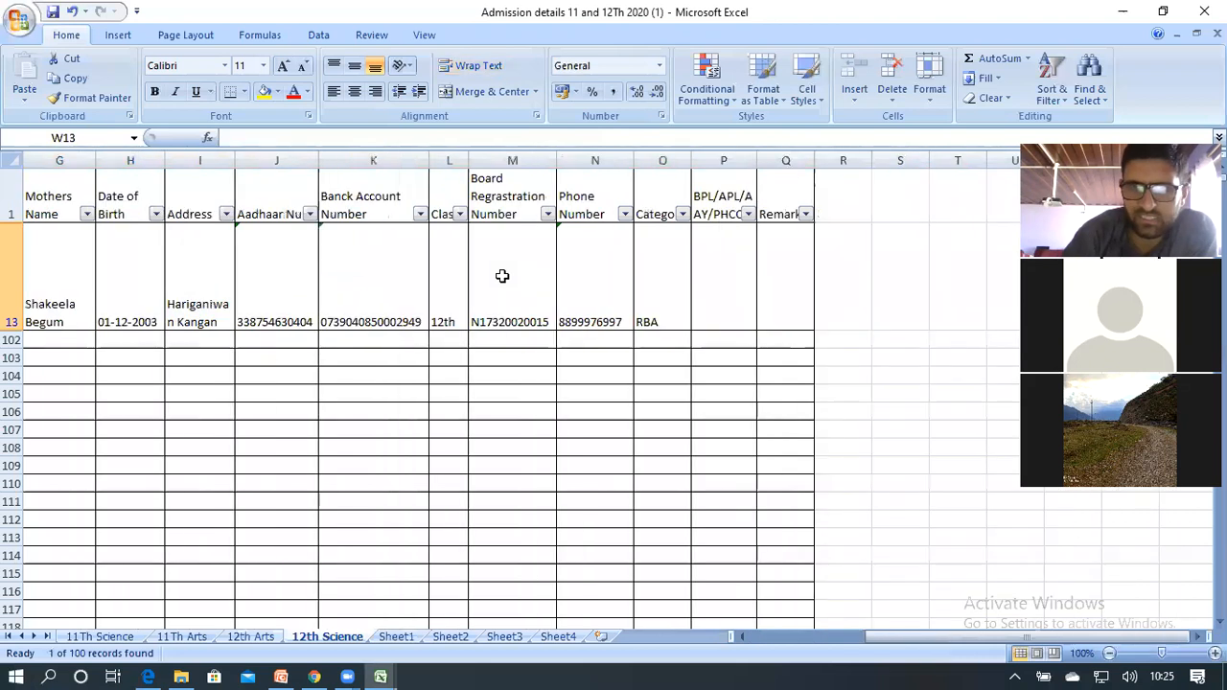
key(Left)
key(Left)
key(Left)
key(Left)
key(Left)
key(Left)
key(Left)
key(Left)
key(Left)
key(Left)
key(Left)
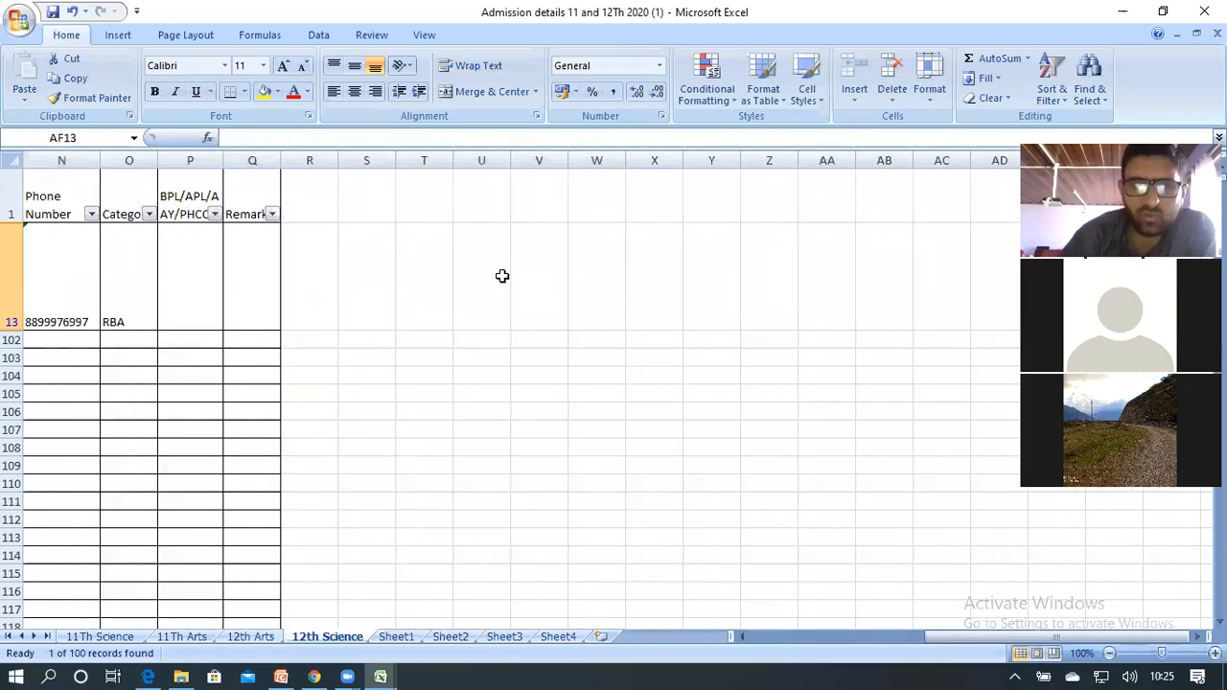
key(Home)
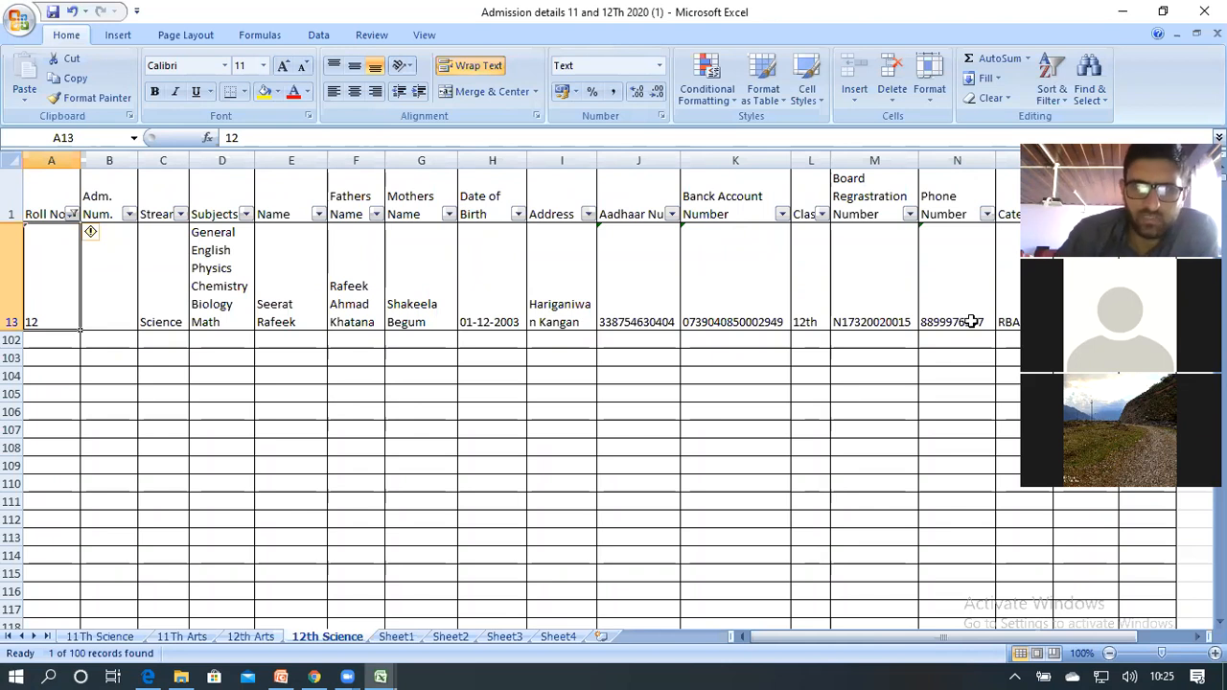
- Reset the Roll No. filter to include all values and turn off filtering for the student table
click(69, 214)
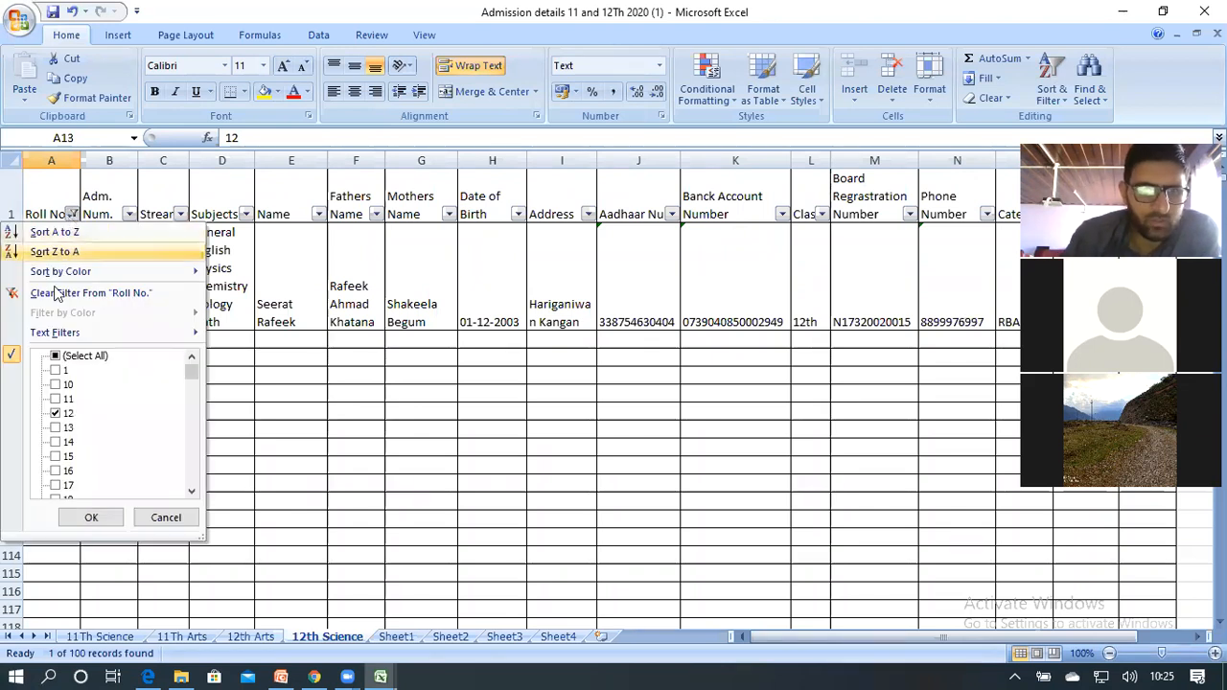
click(67, 355)
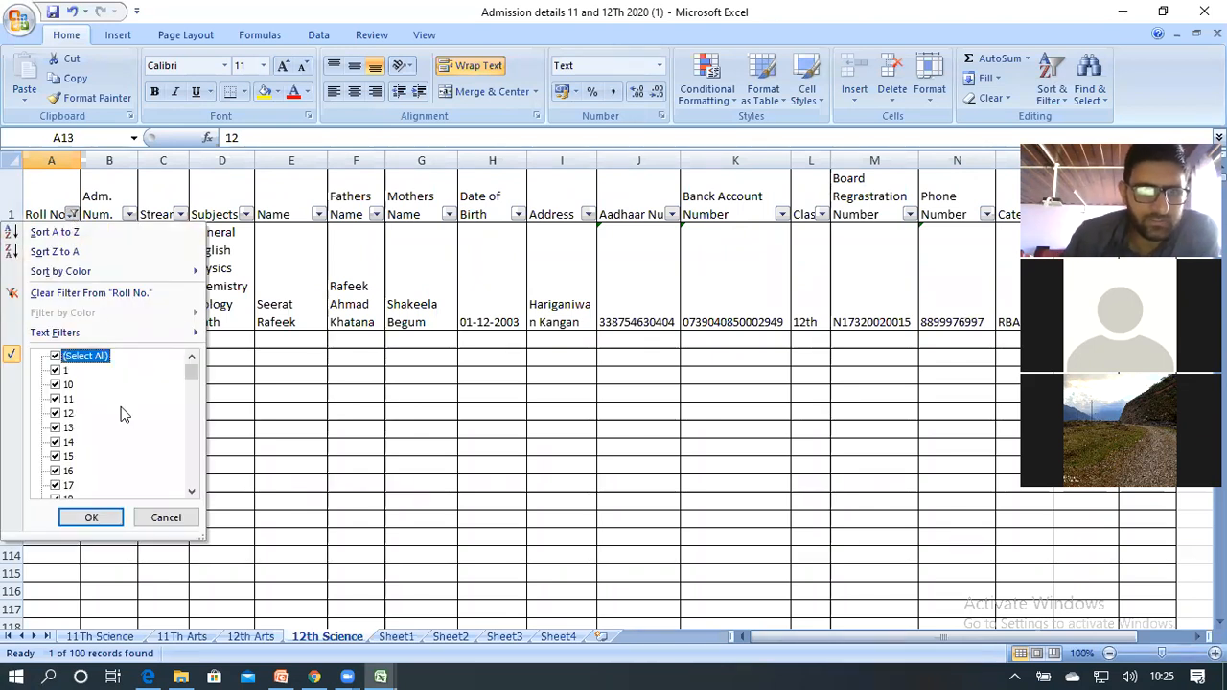
click(96, 521)
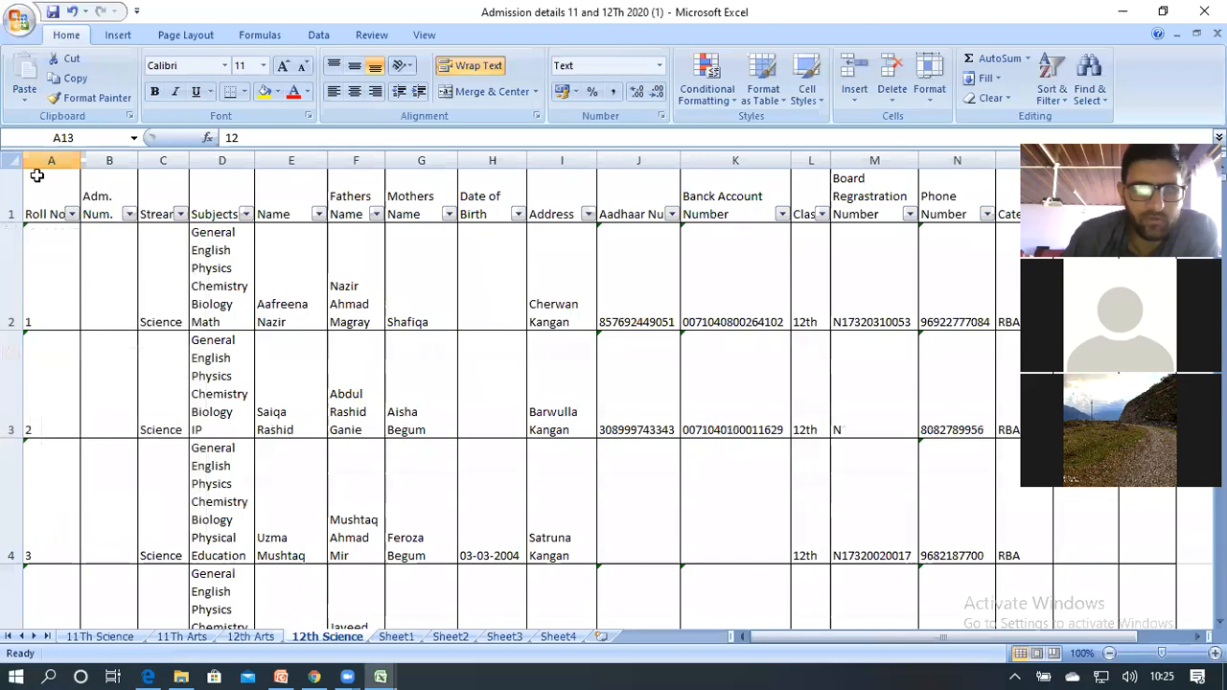
click(1051, 94)
click(997, 182)
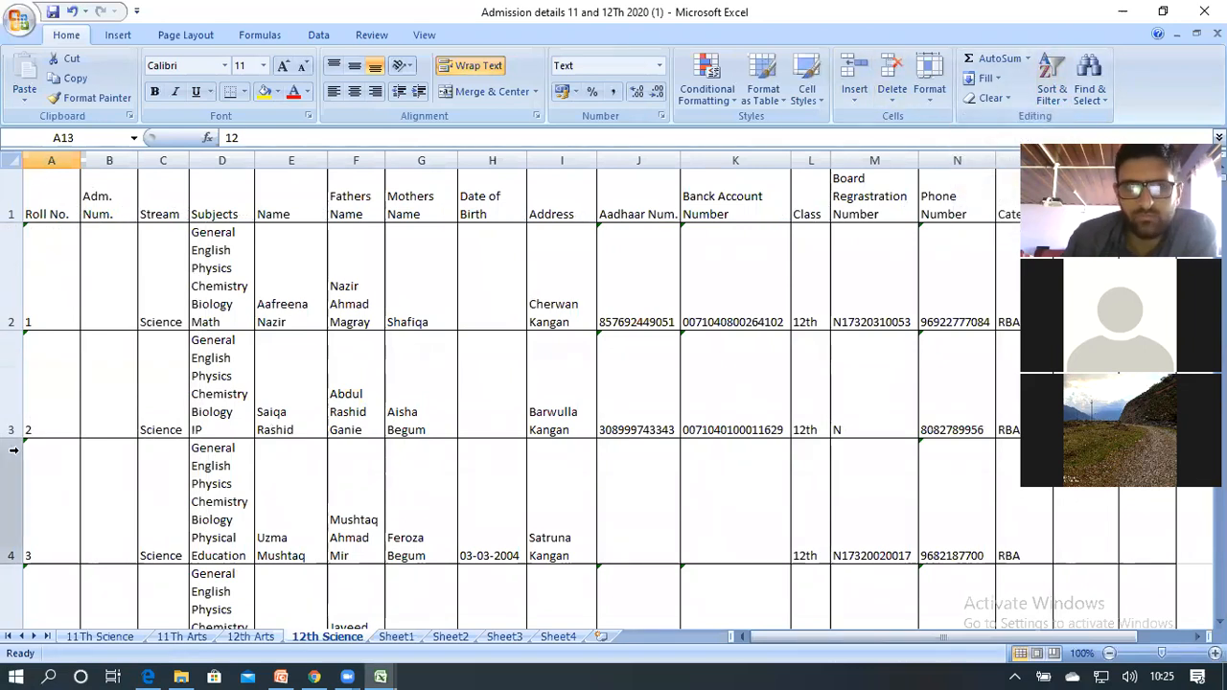
- Sort the student list by the Name column from A to Z
click(284, 269)
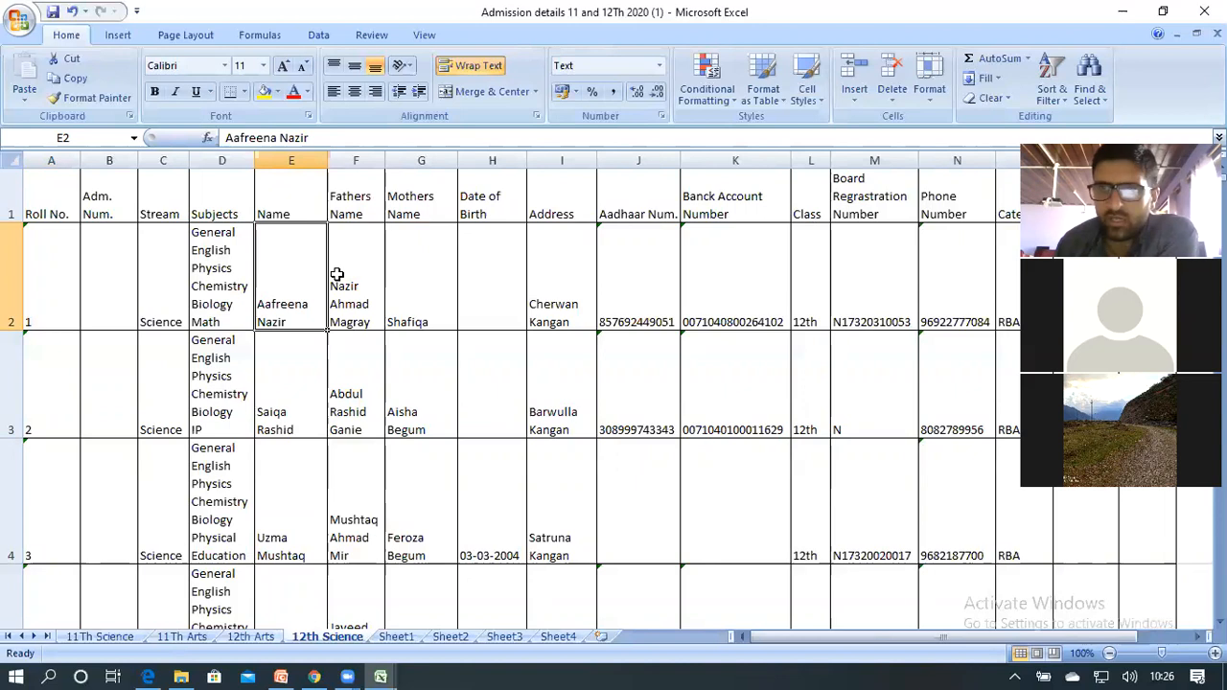
click(1058, 96)
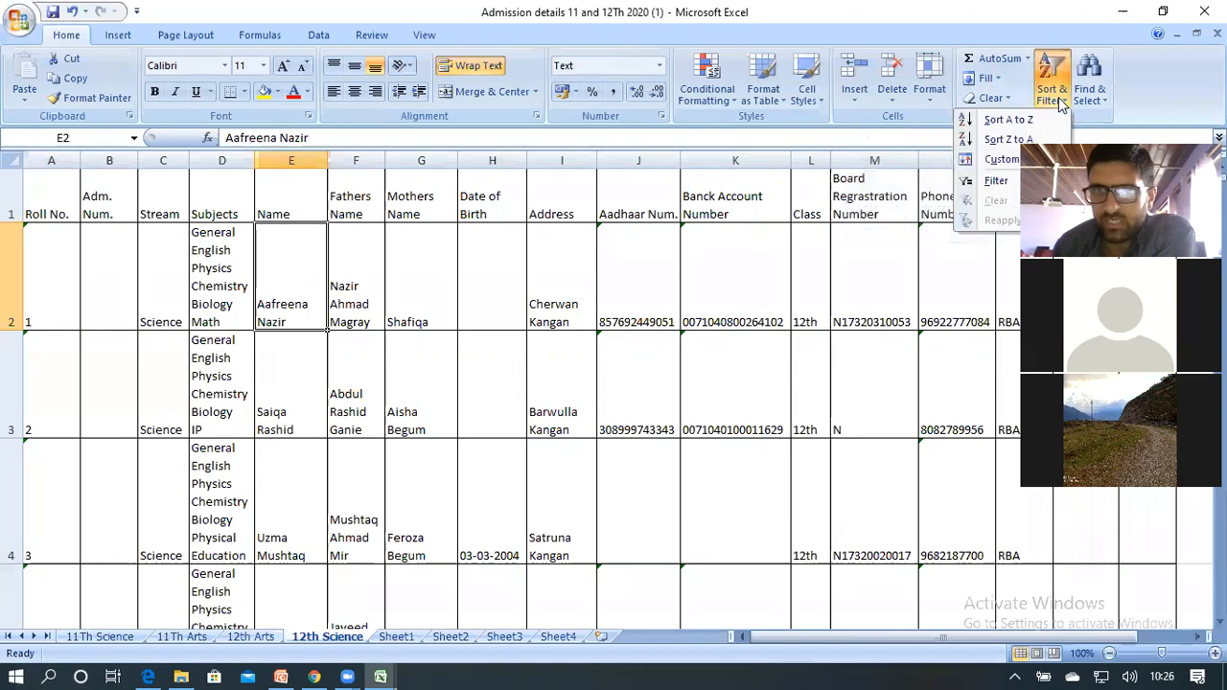
click(1008, 120)
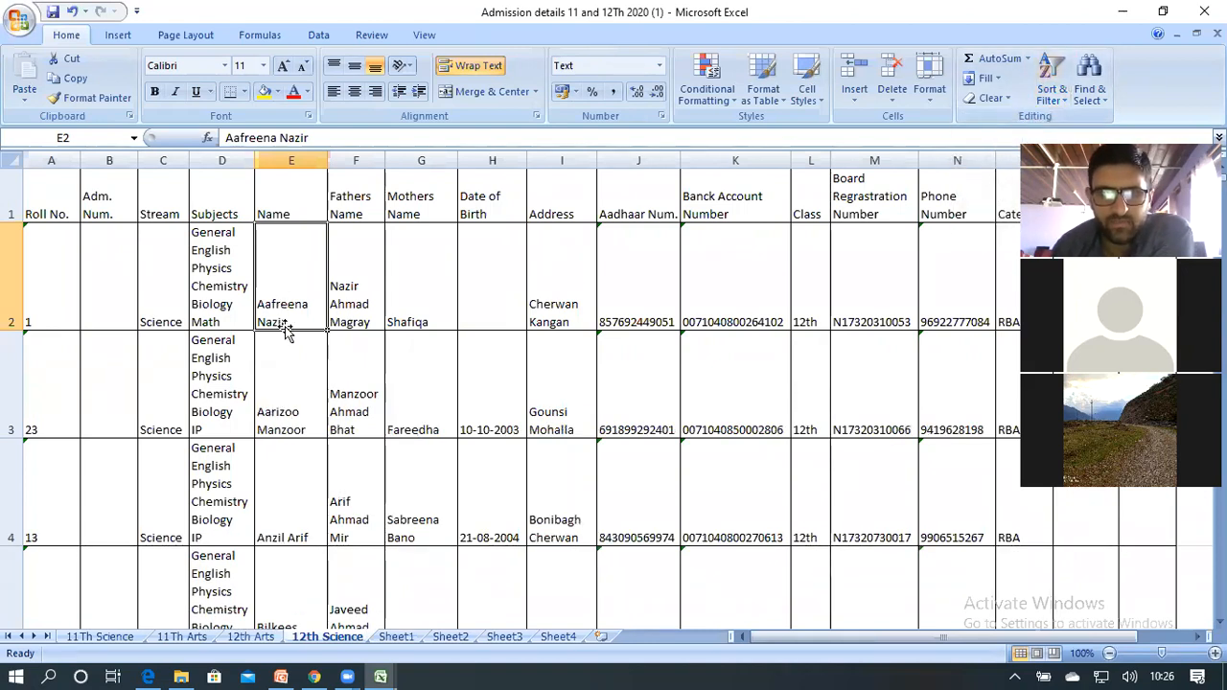
- Look through the Name column down to the last named student to check the alphabetical order
click(279, 399)
scroll(279, 399, down, 1)
click(281, 398)
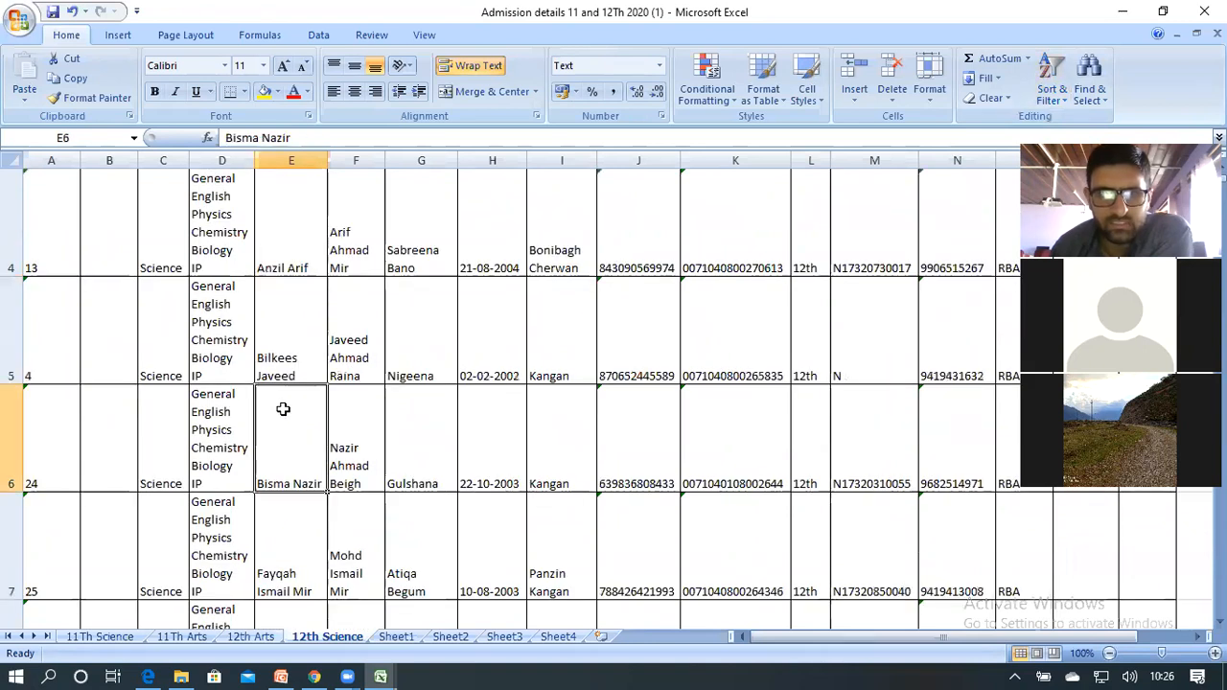
scroll(283, 395, down, 2)
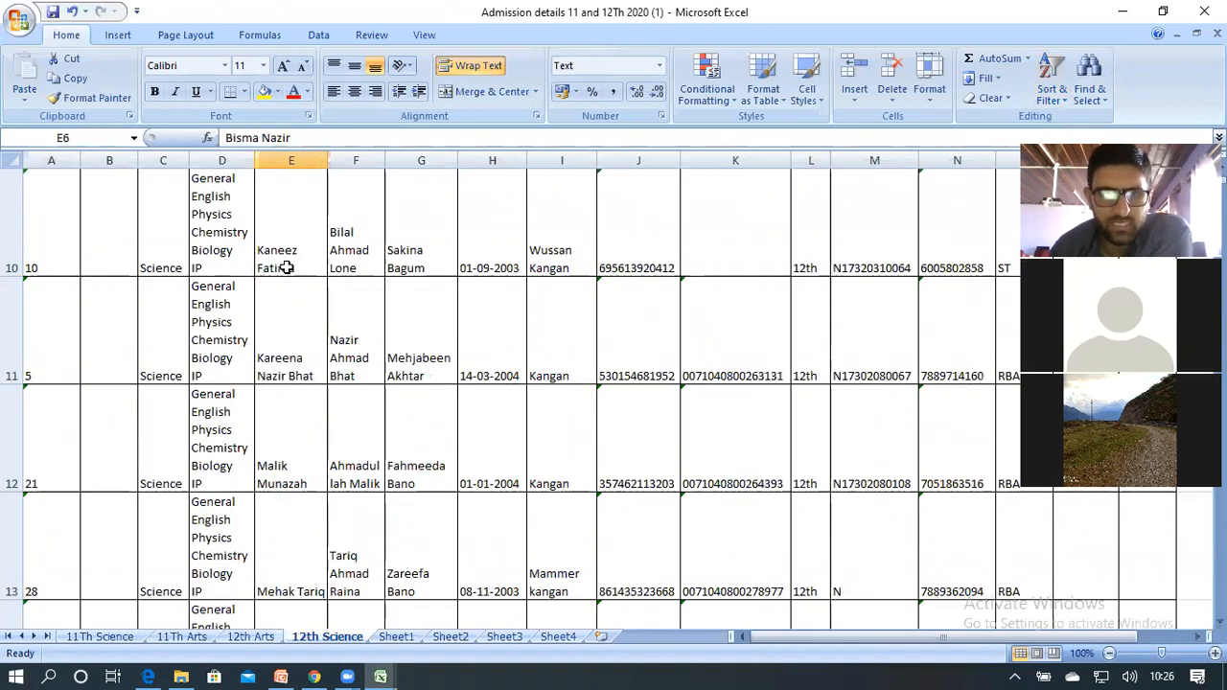
scroll(288, 316, up, 2)
click(293, 348)
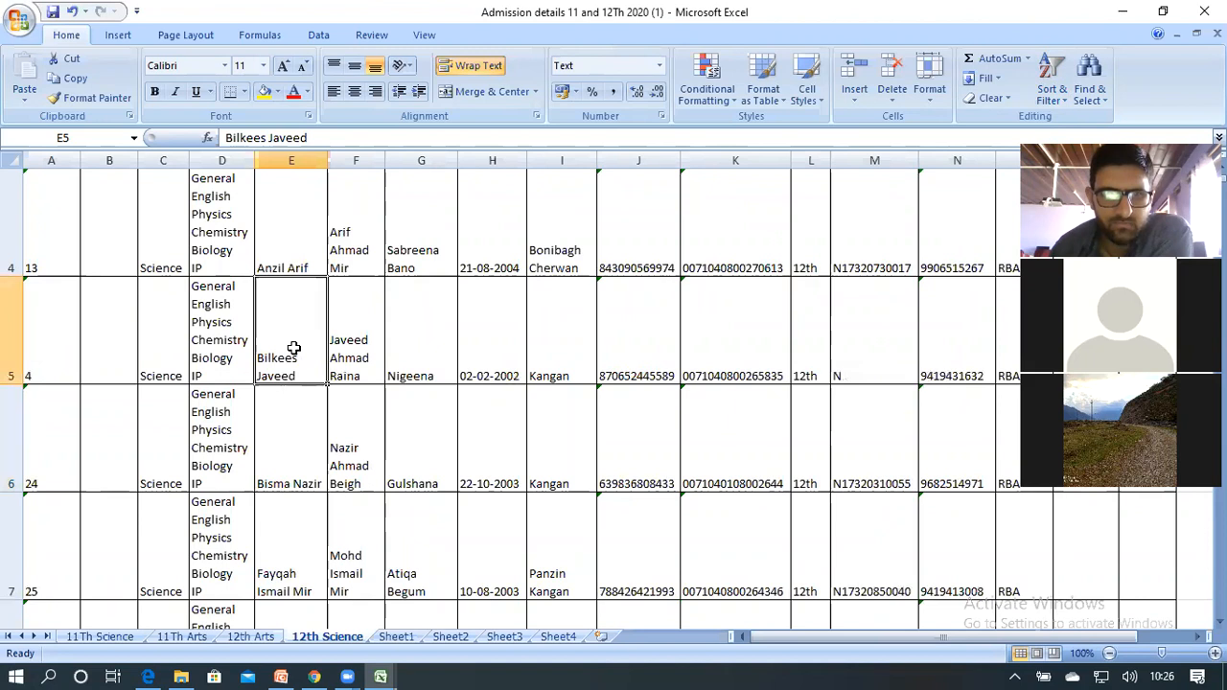
click(281, 466)
scroll(281, 466, down, 1)
click(284, 461)
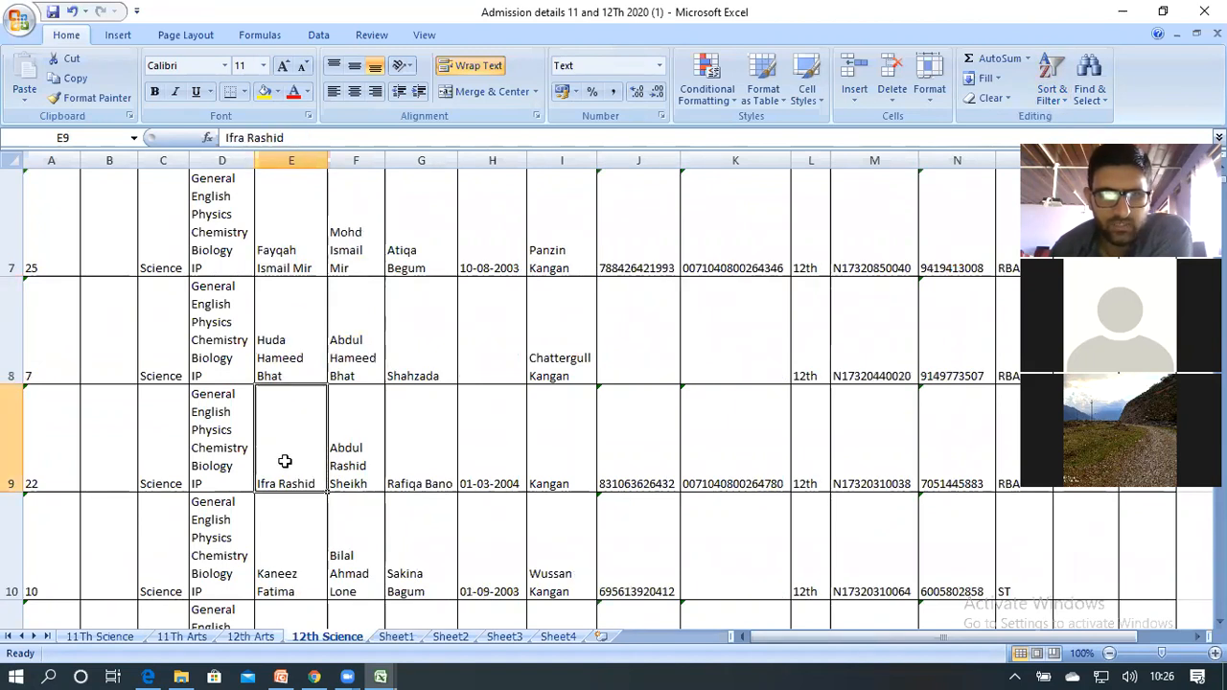
scroll(284, 461, down, 5)
scroll(285, 461, down, 3)
scroll(284, 461, up, 3)
scroll(288, 463, down, 1)
scroll(287, 466, down, 1)
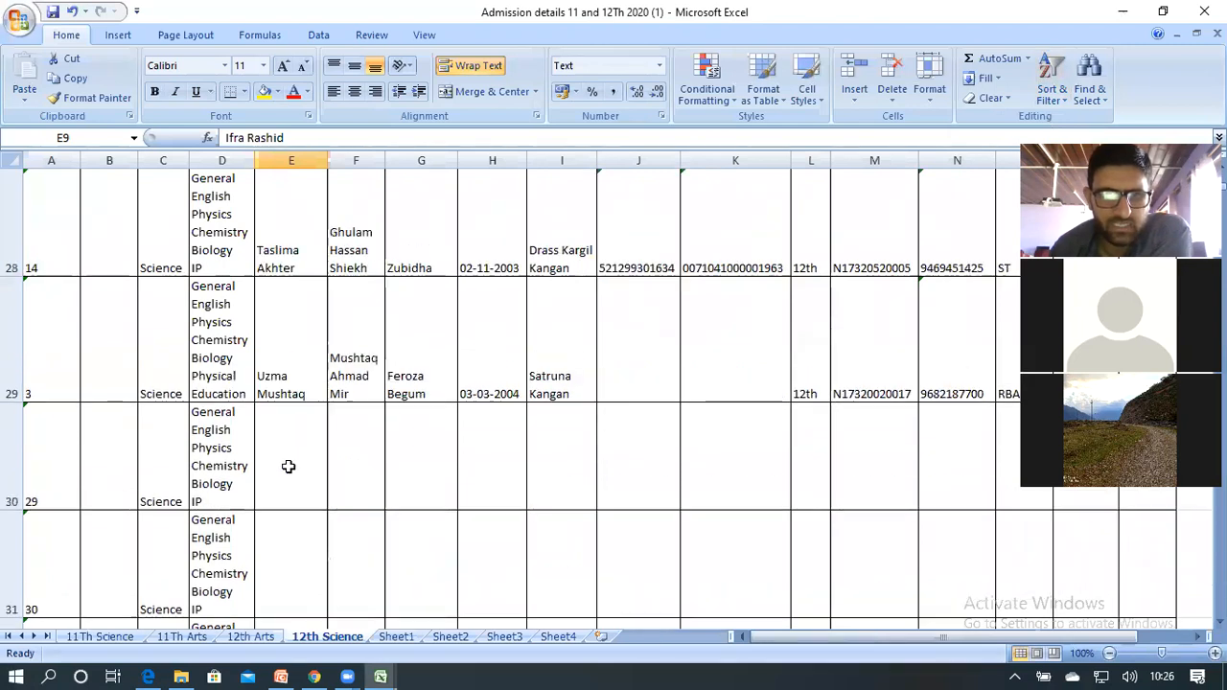
click(297, 370)
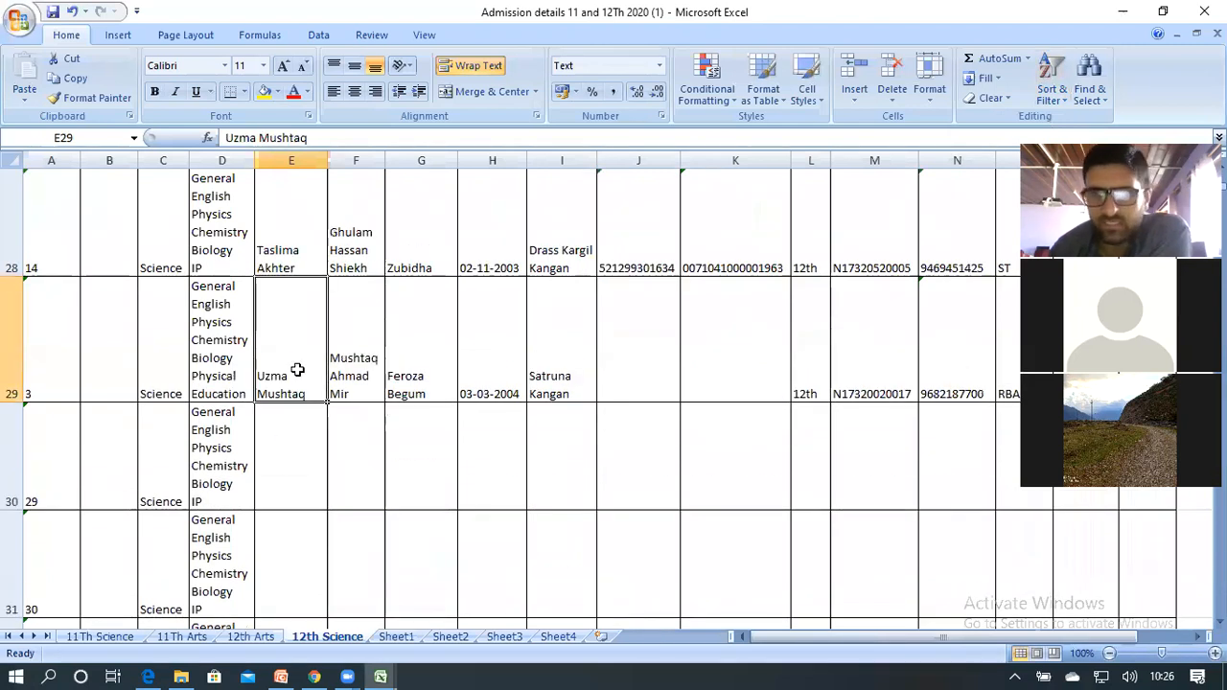
scroll(297, 370, up, 9)
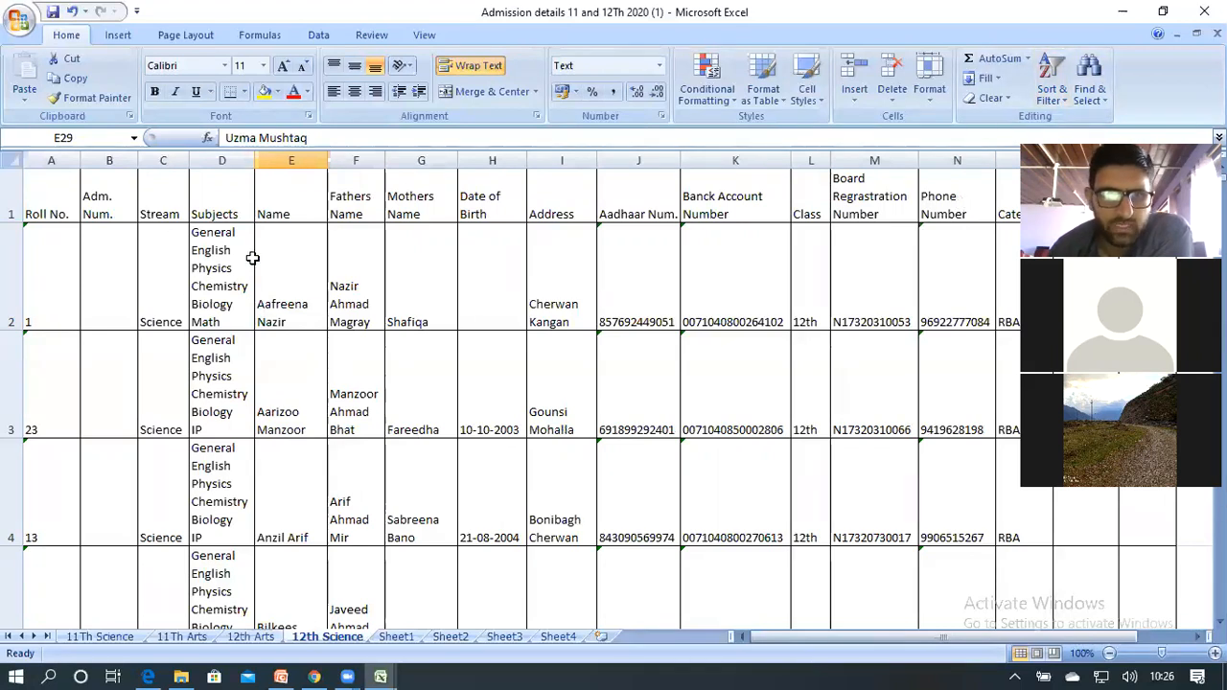
- Sort the student list by the Name column from Z to A and check the first names
click(289, 200)
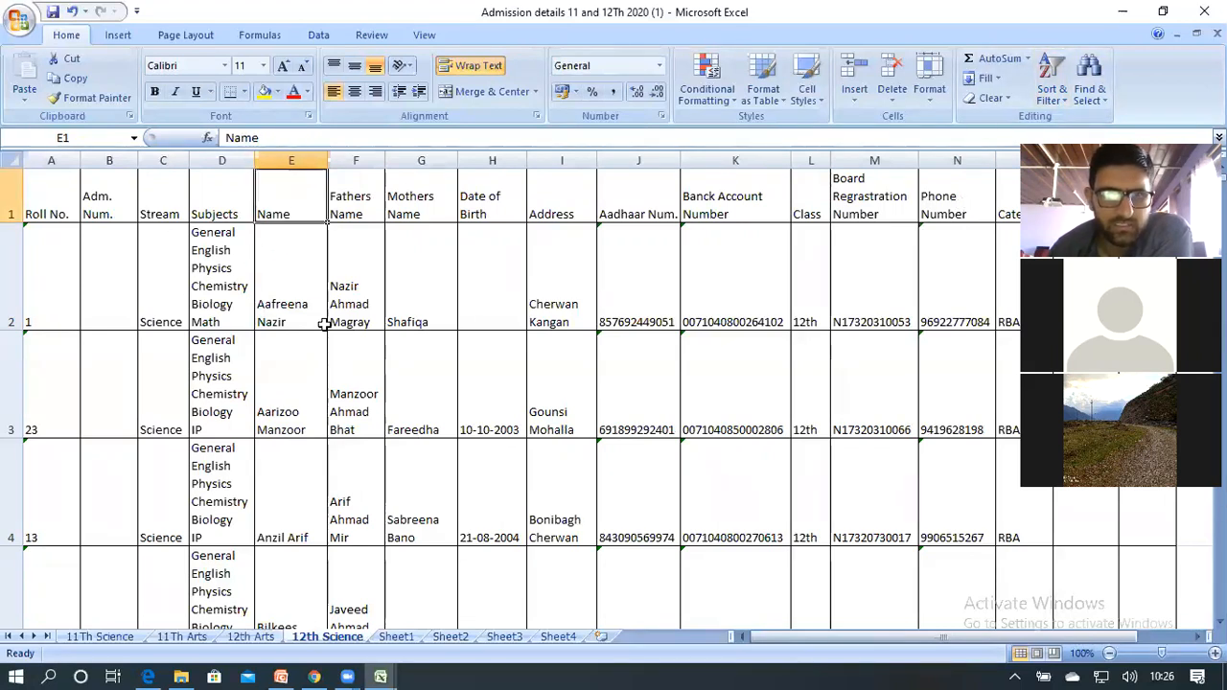
click(1051, 81)
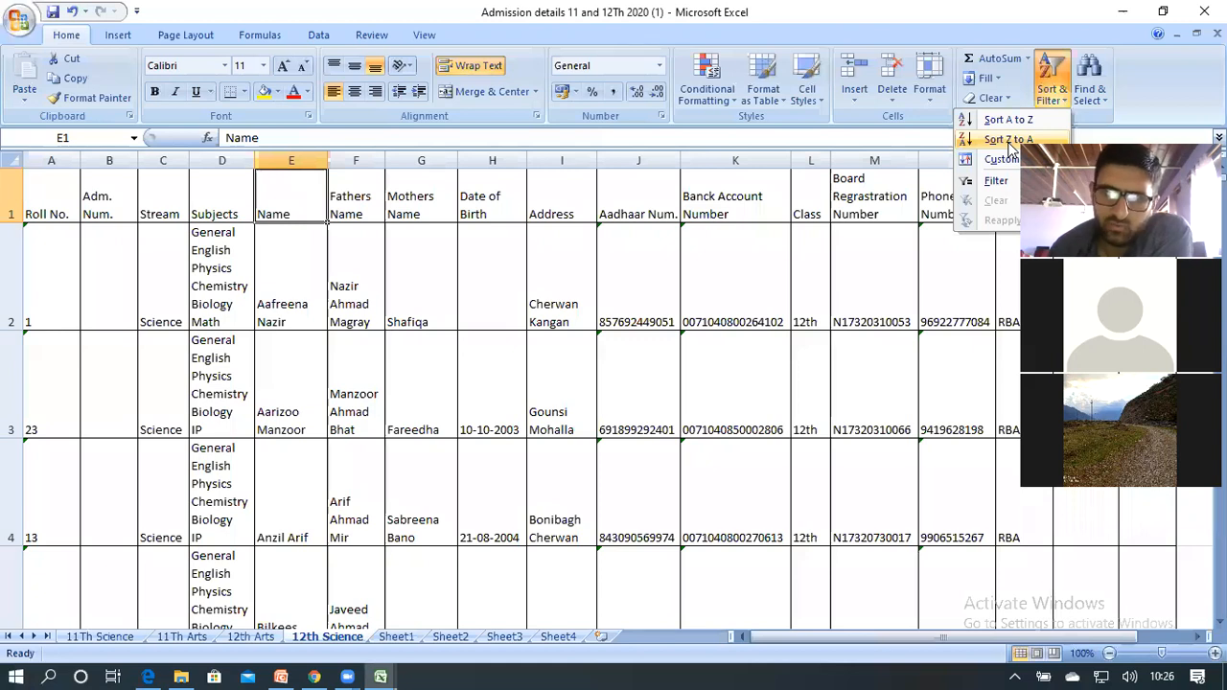
click(1009, 141)
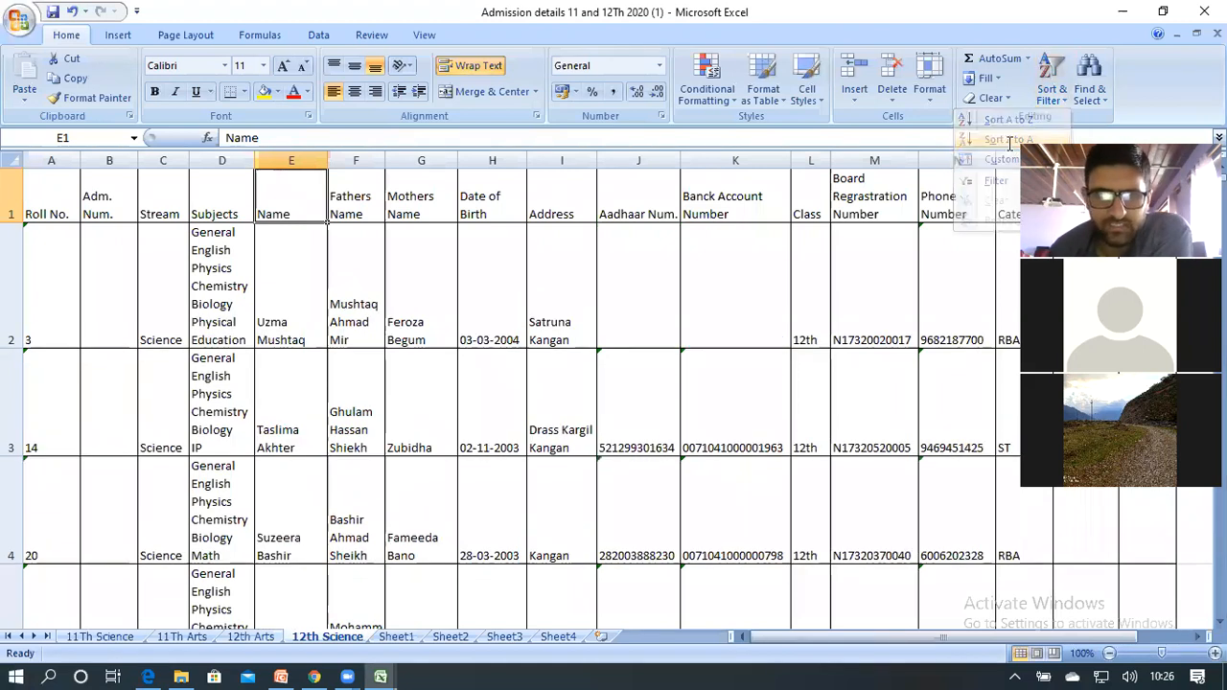
click(299, 298)
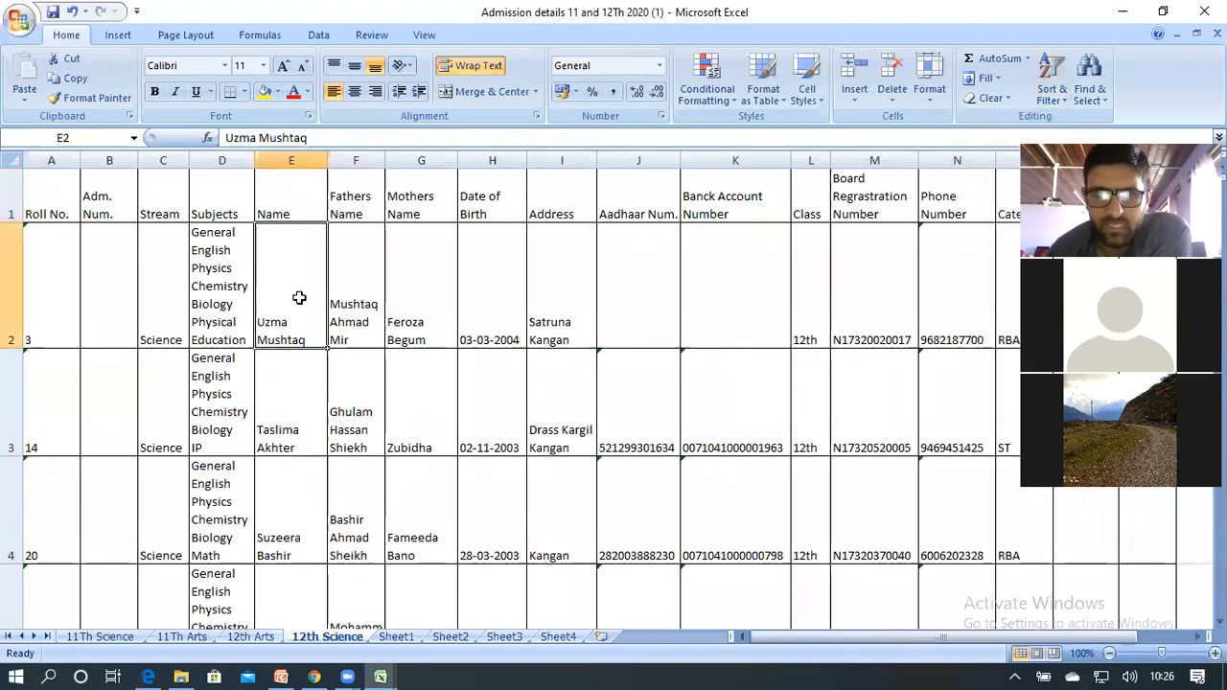
click(294, 433)
scroll(293, 437, down, 1)
scroll(293, 437, up, 1)
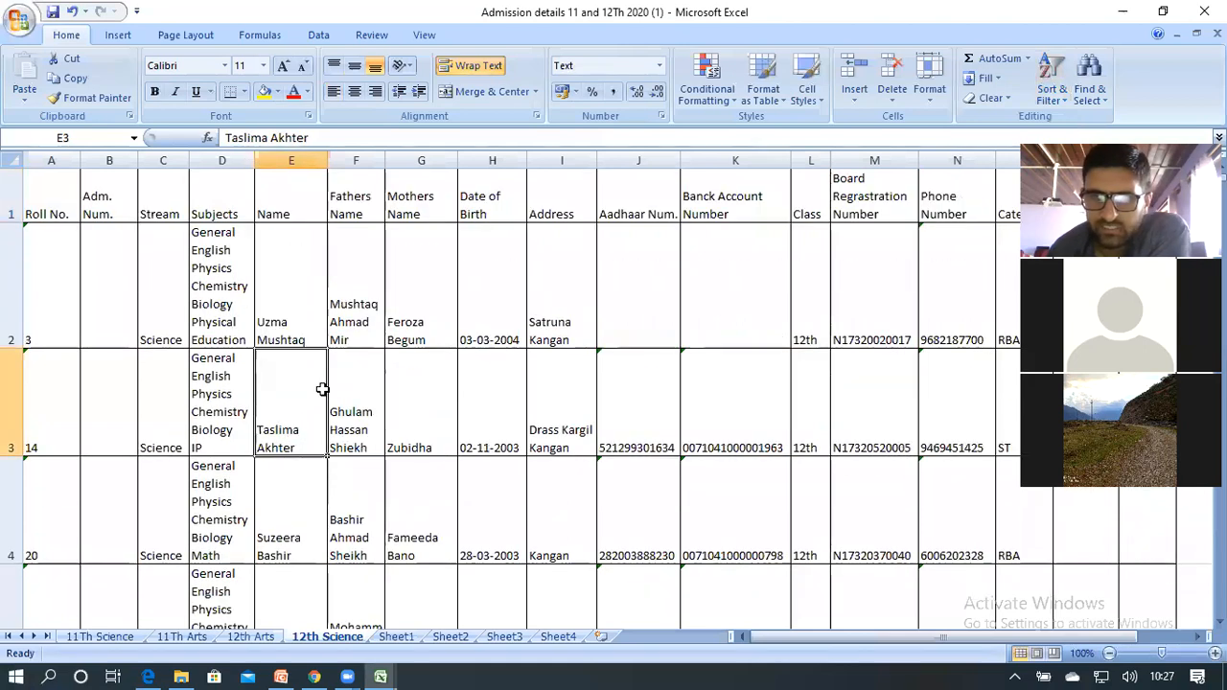